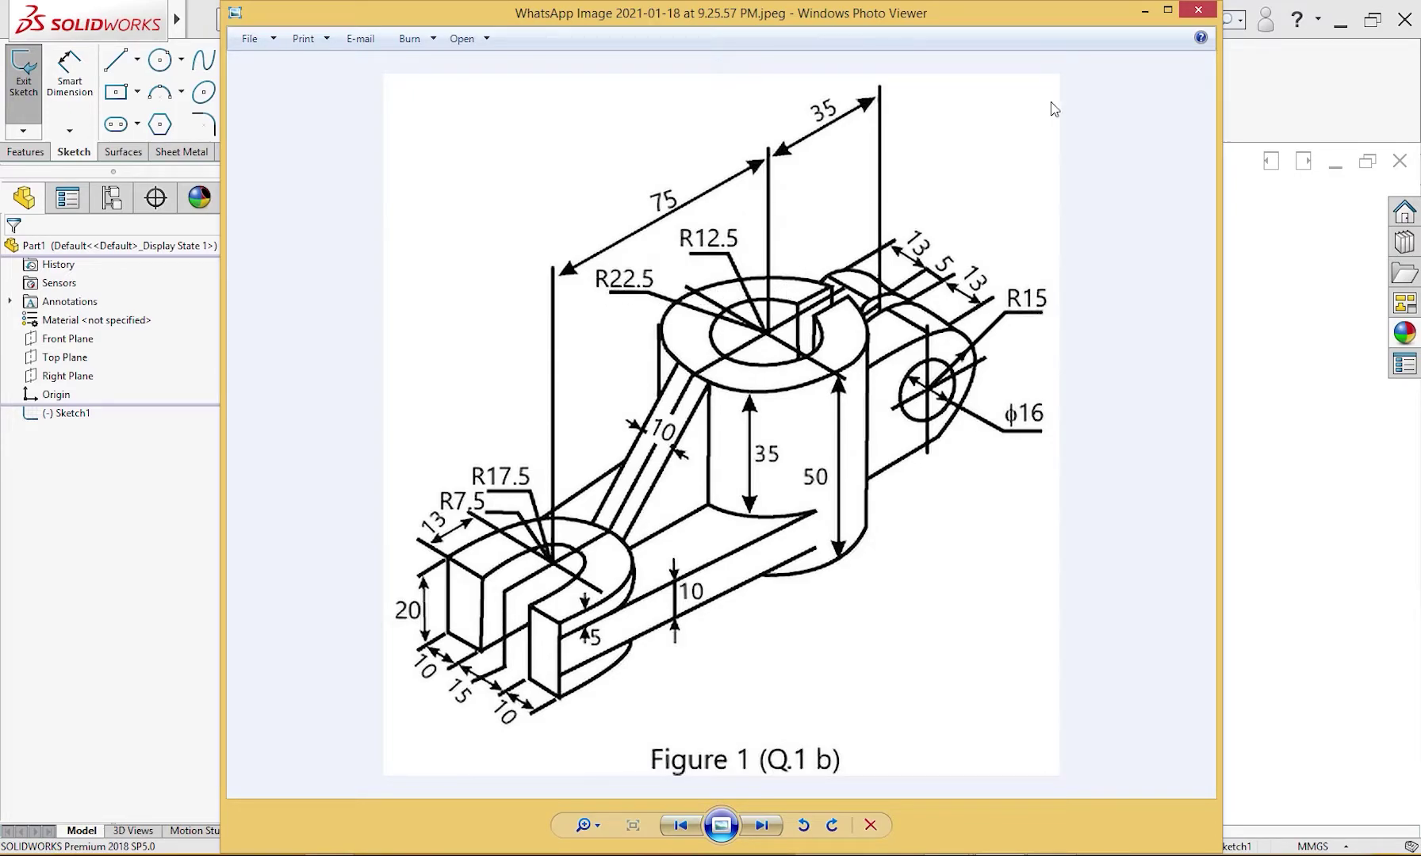
- Dimension the diameters of the outer and inner concentric circles centred on the origin, accepting the values as drawn
click(1145, 11)
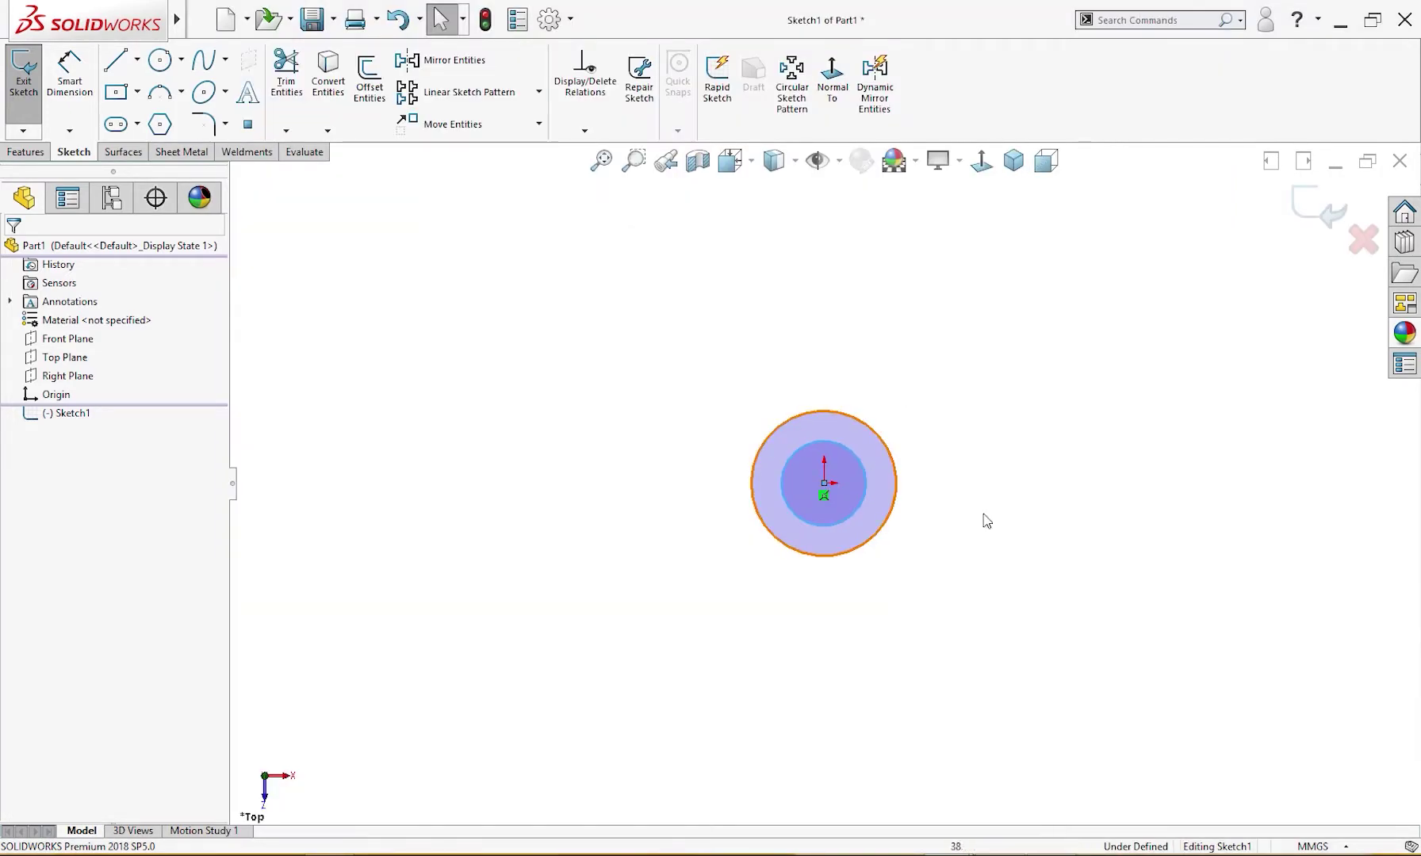
key(d)
click(894, 478)
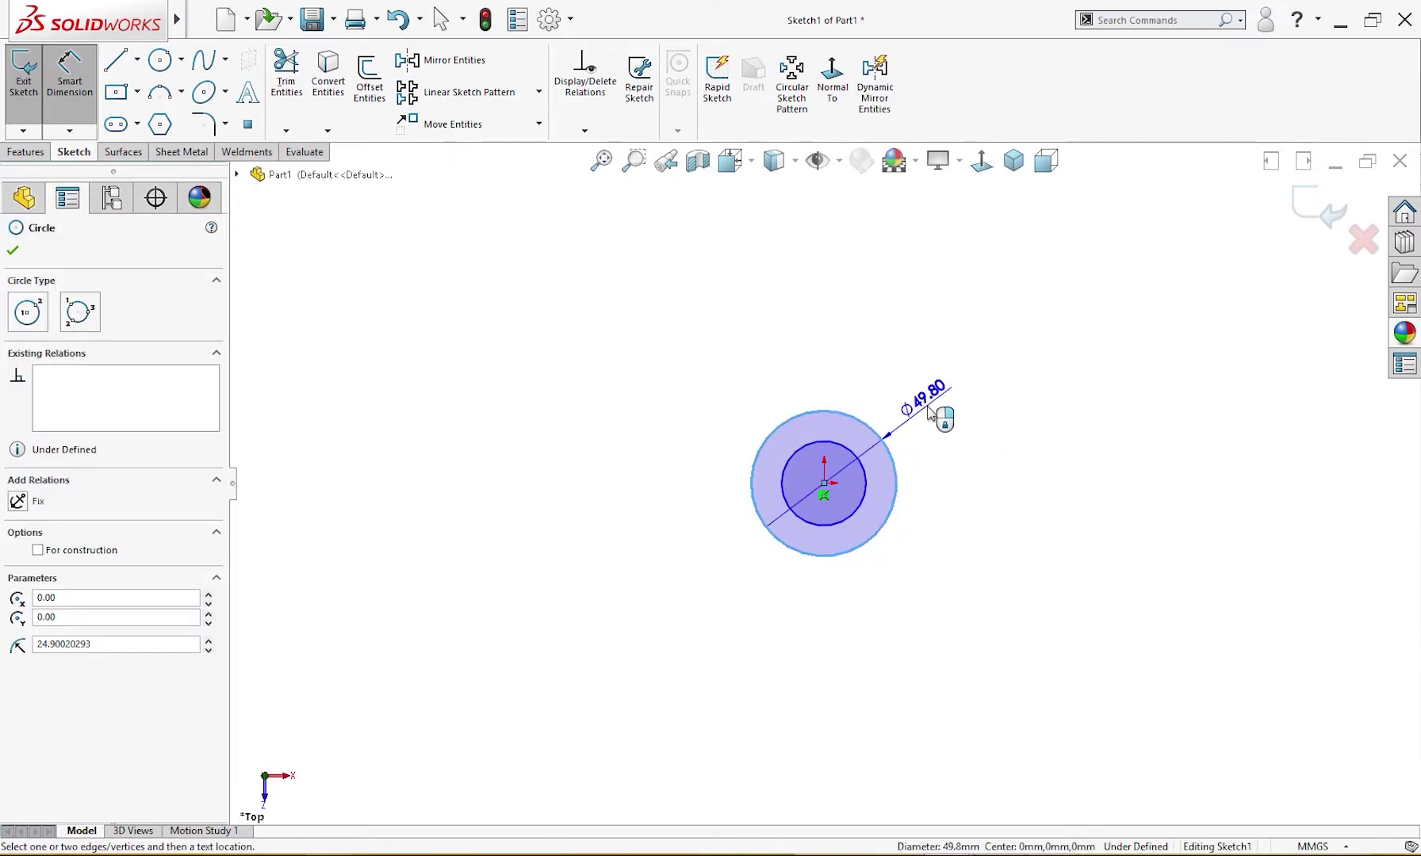
click(943, 414)
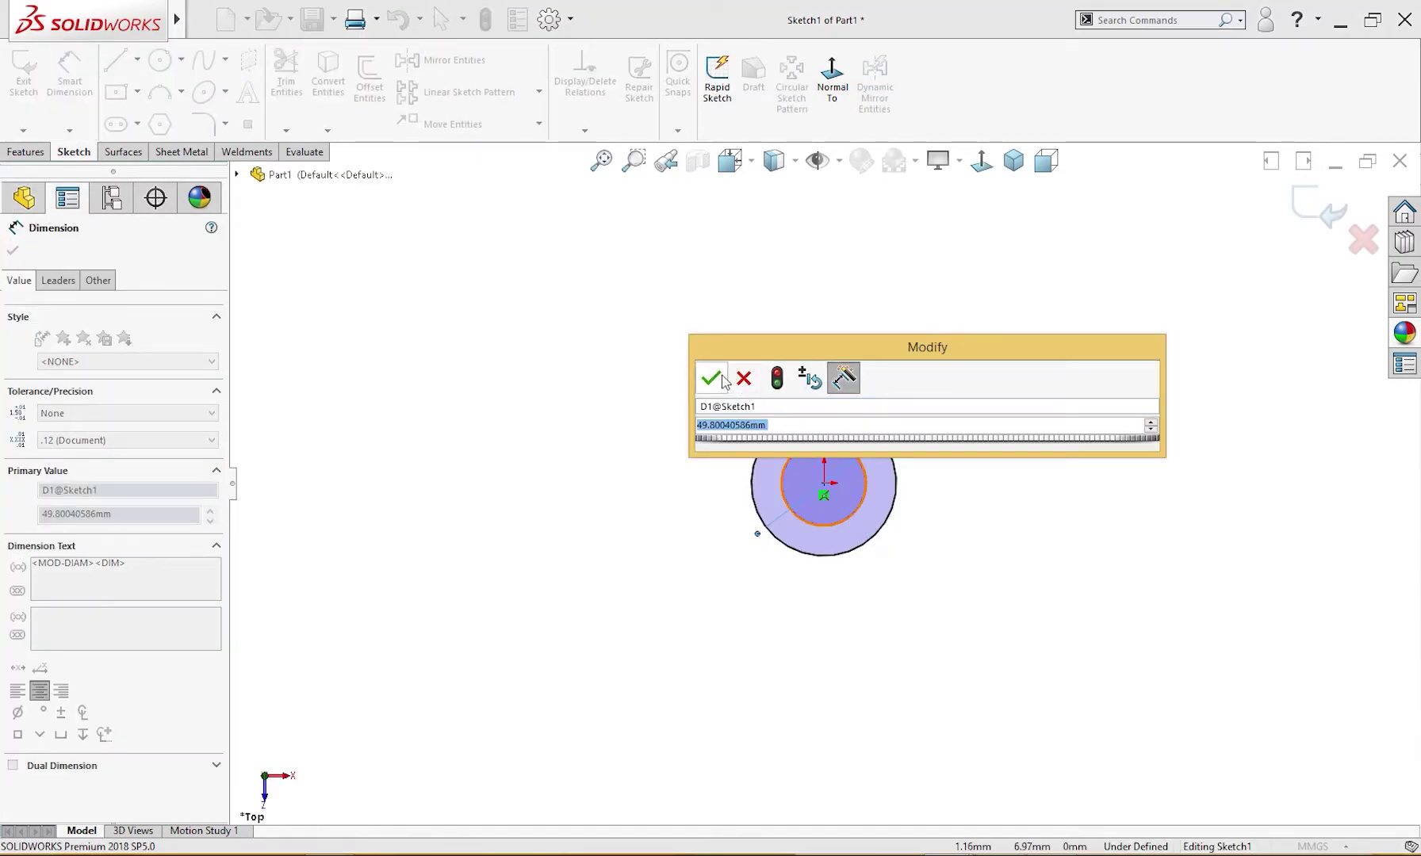
click(711, 379)
click(833, 525)
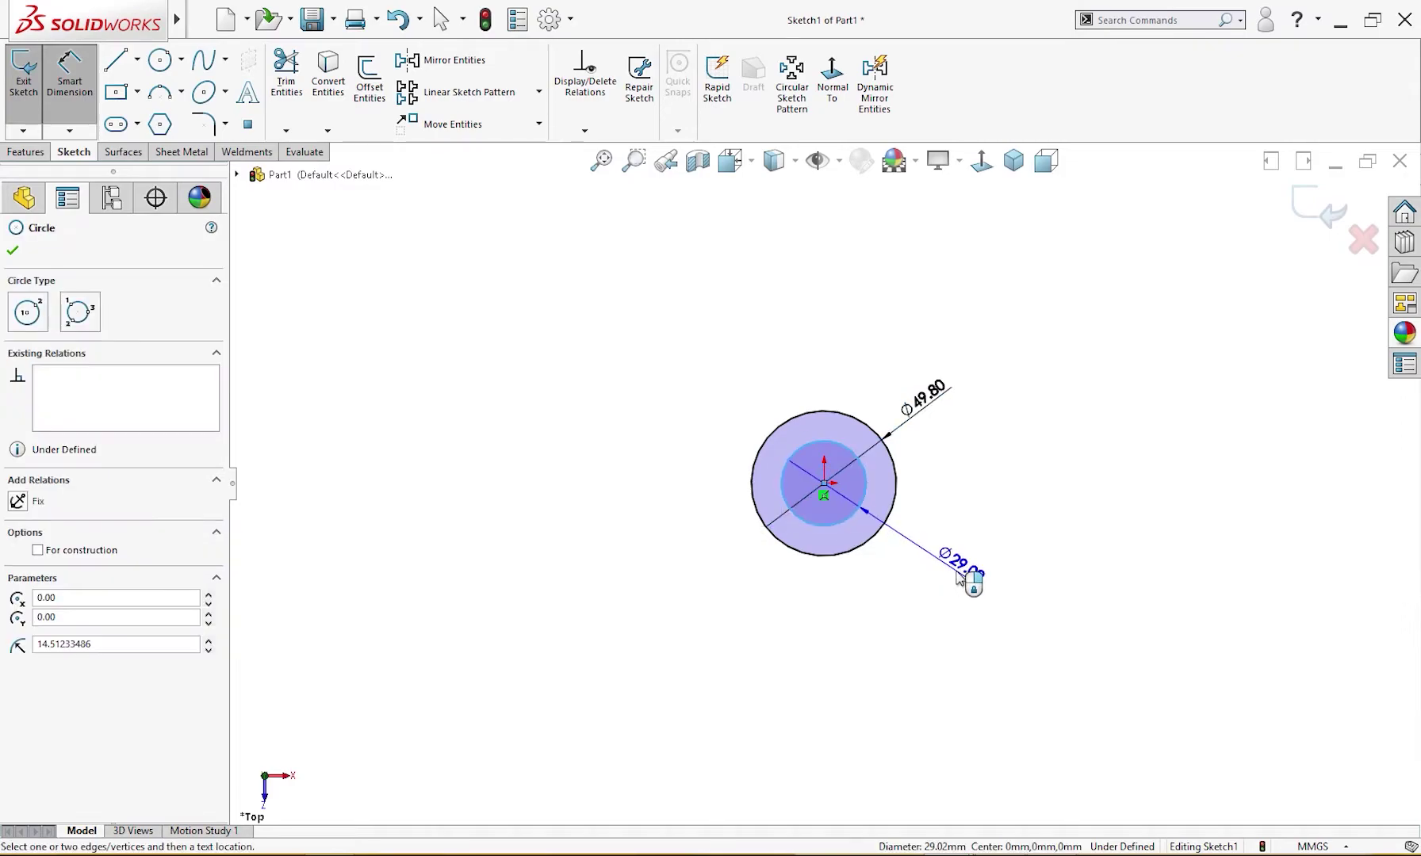
click(944, 583)
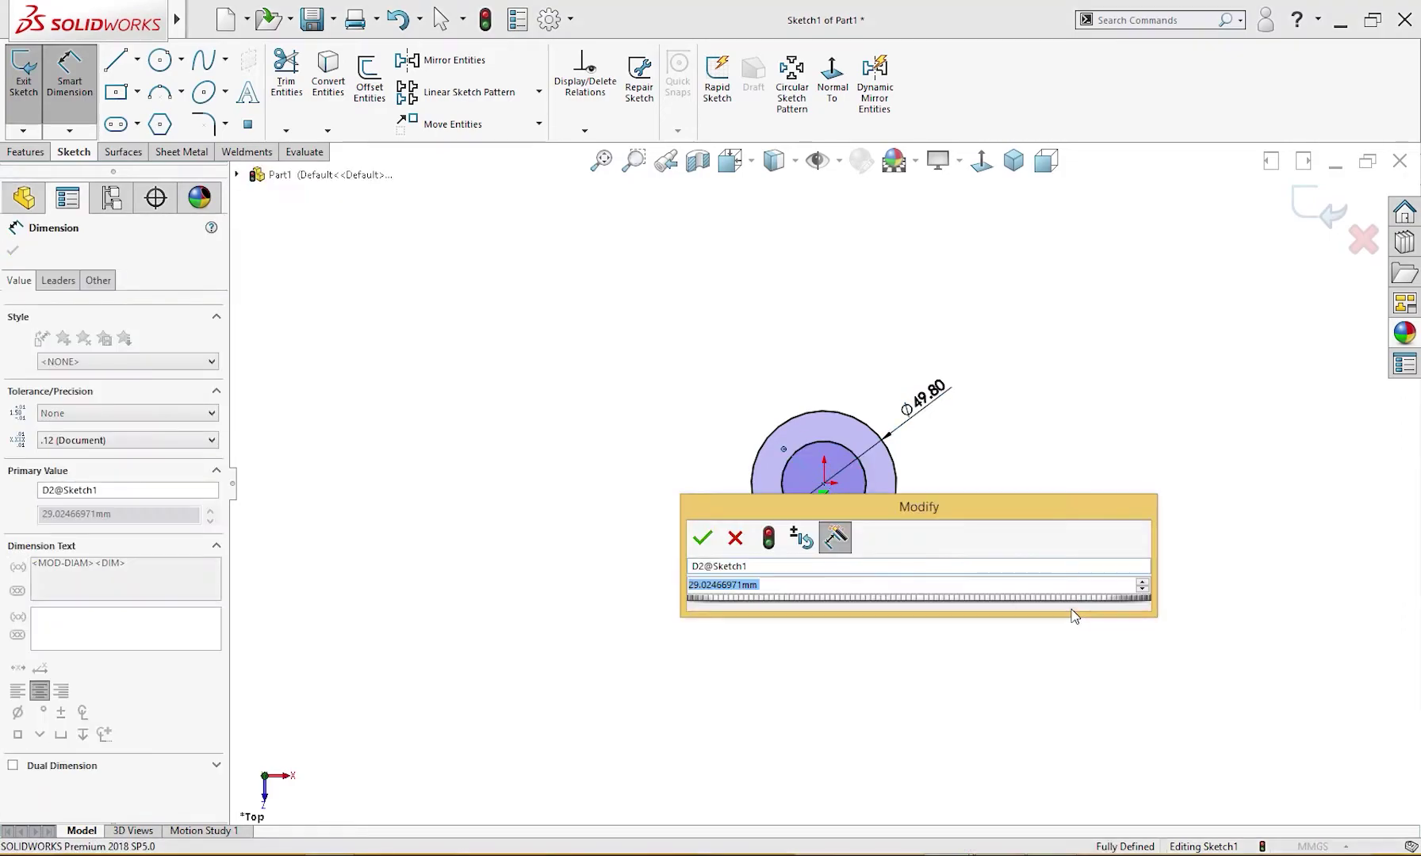
click(703, 538)
key(Escape)
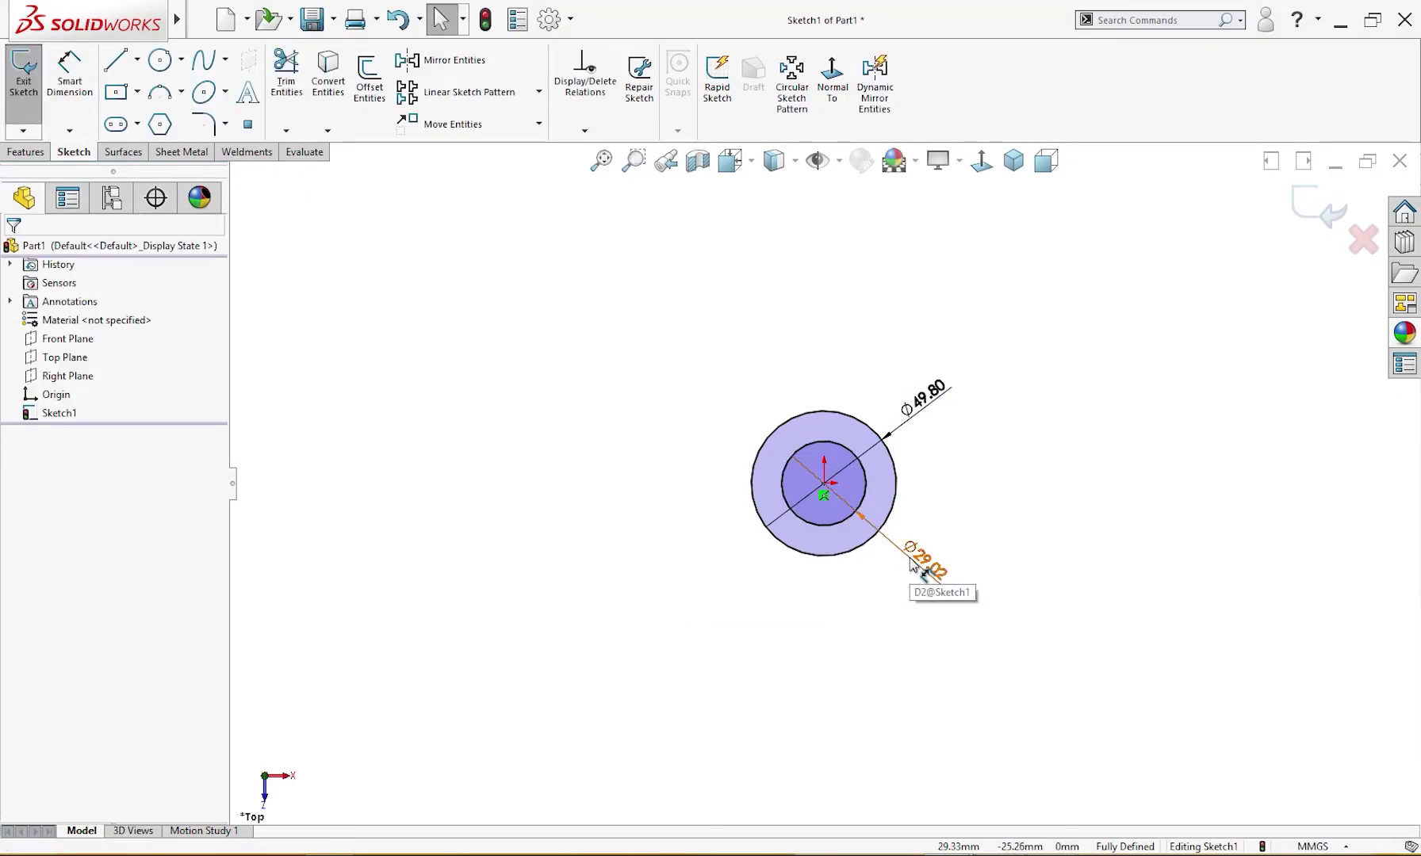
- Display both diameter dimensions of the circles at the origin as radius dimensions
right_click(911, 563)
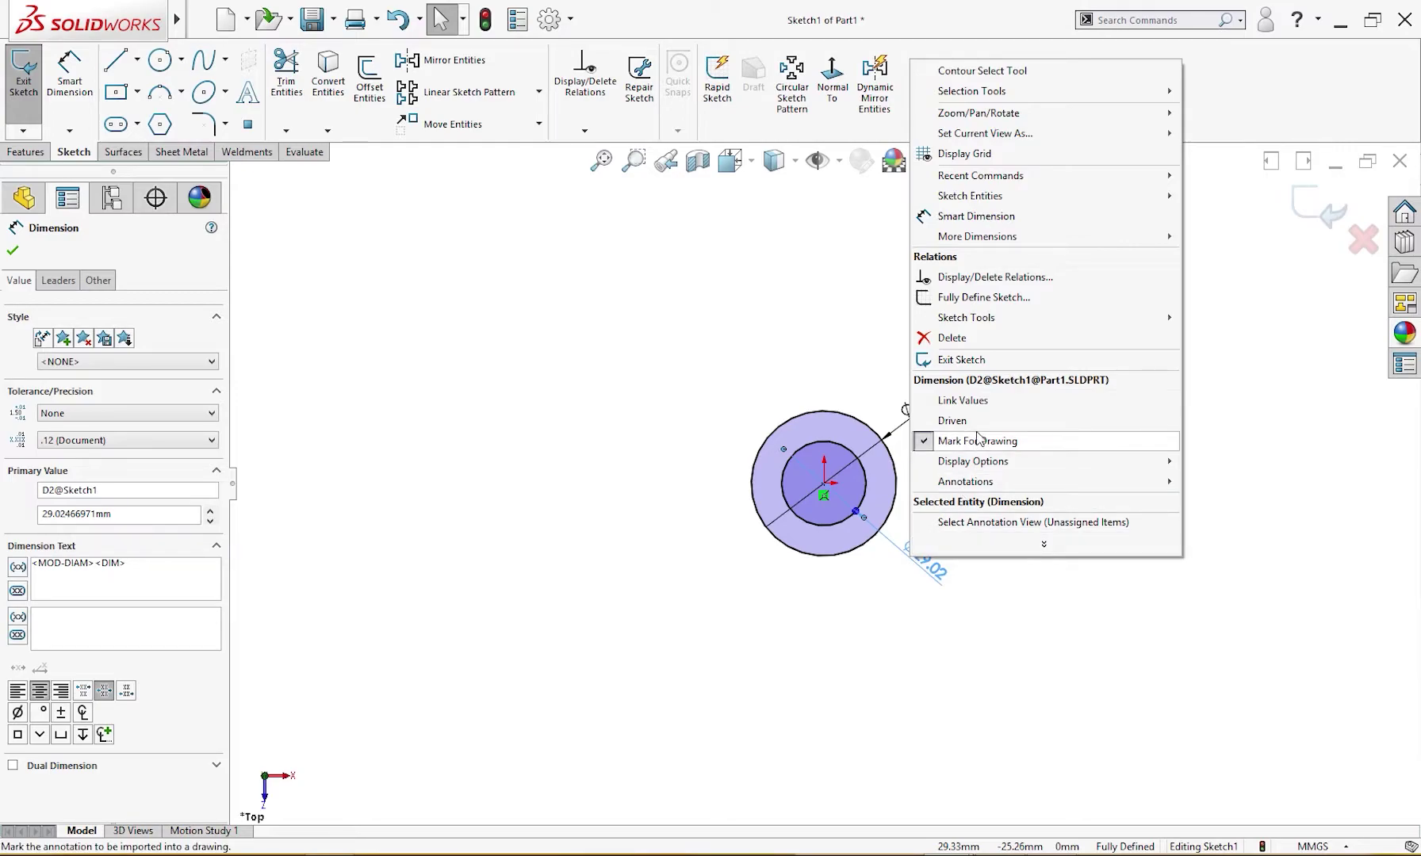
mouse_move(984, 461)
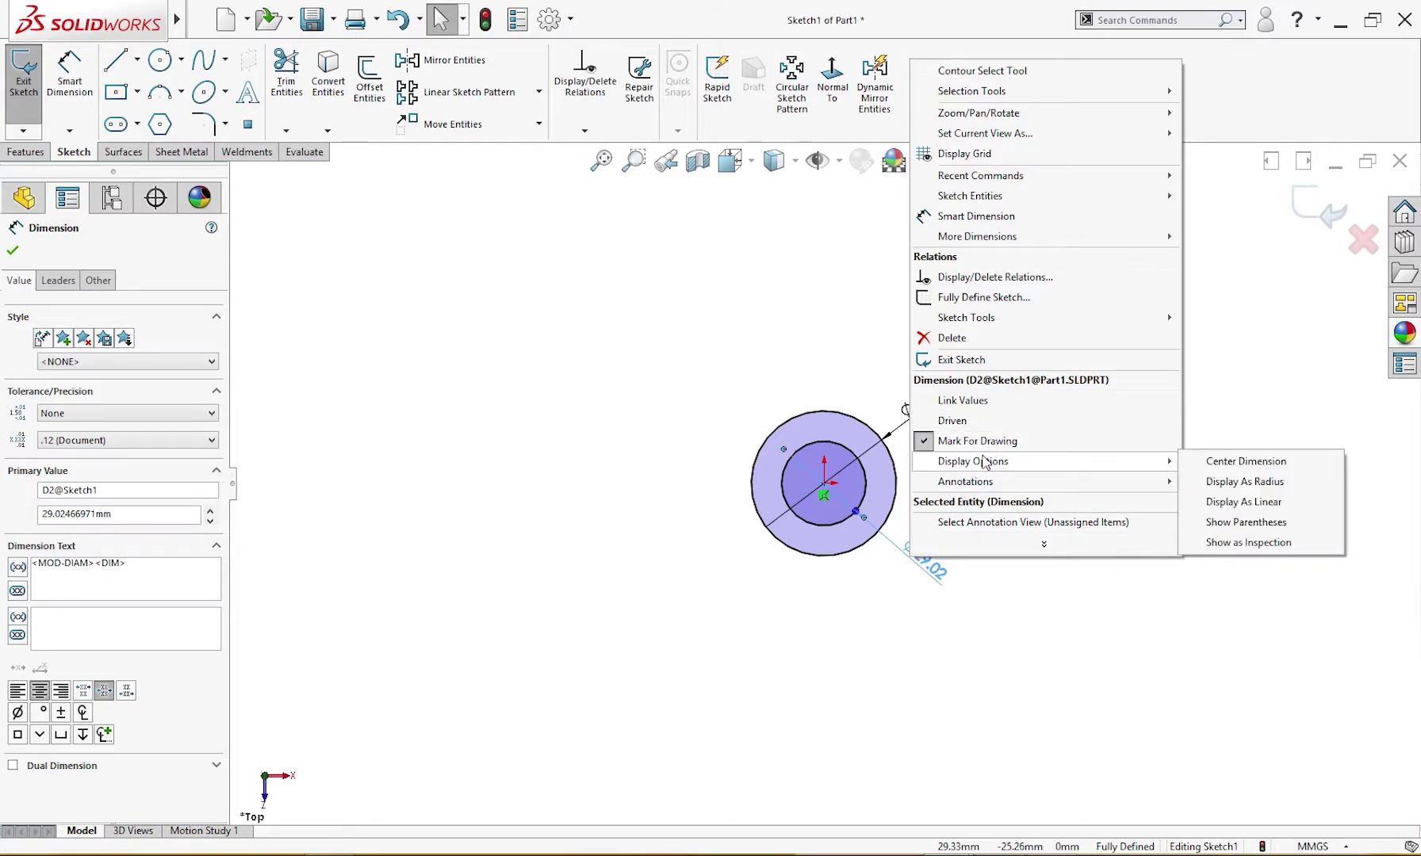
click(1268, 482)
right_click(926, 407)
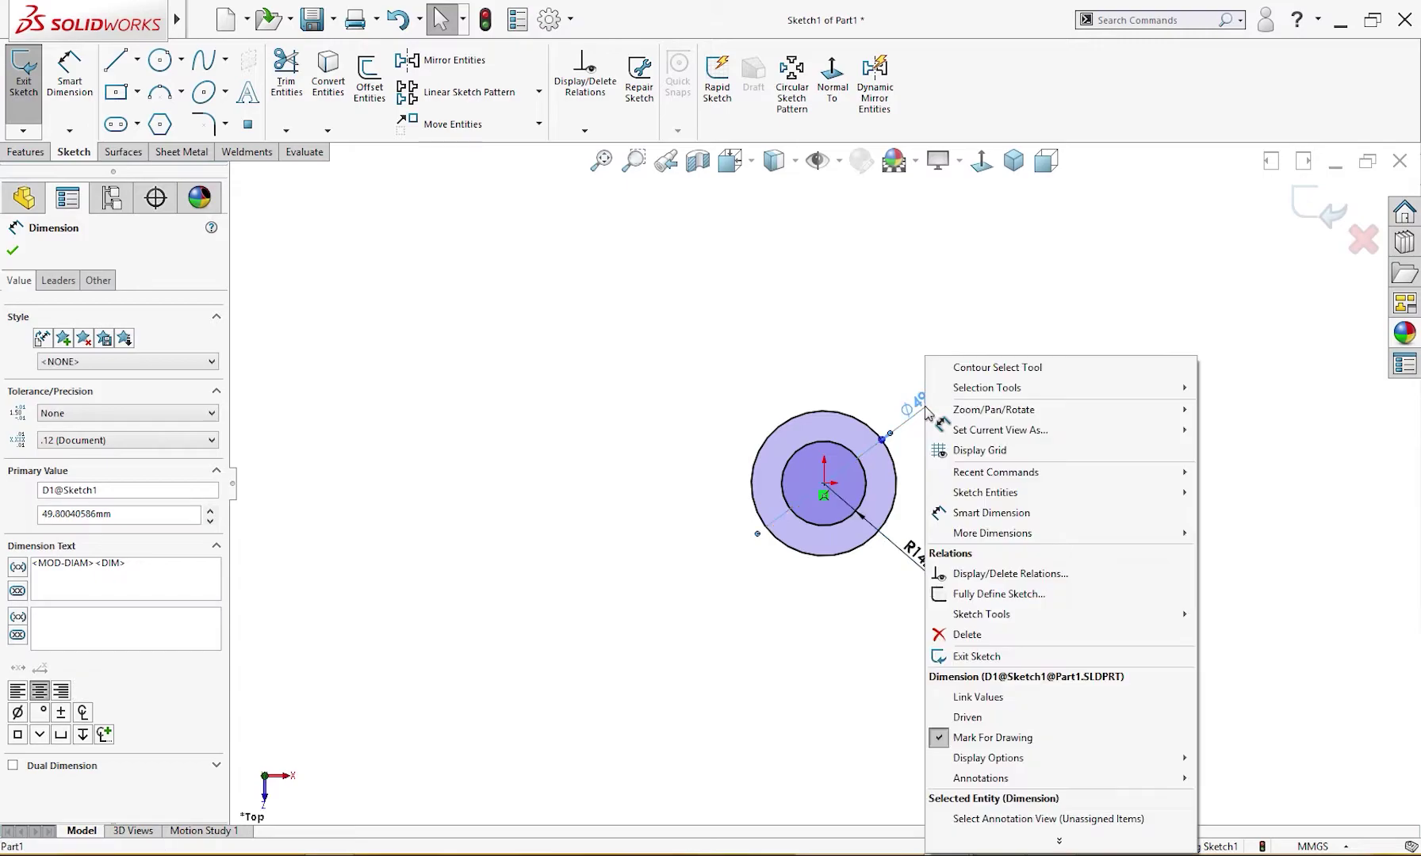
mouse_move(985, 759)
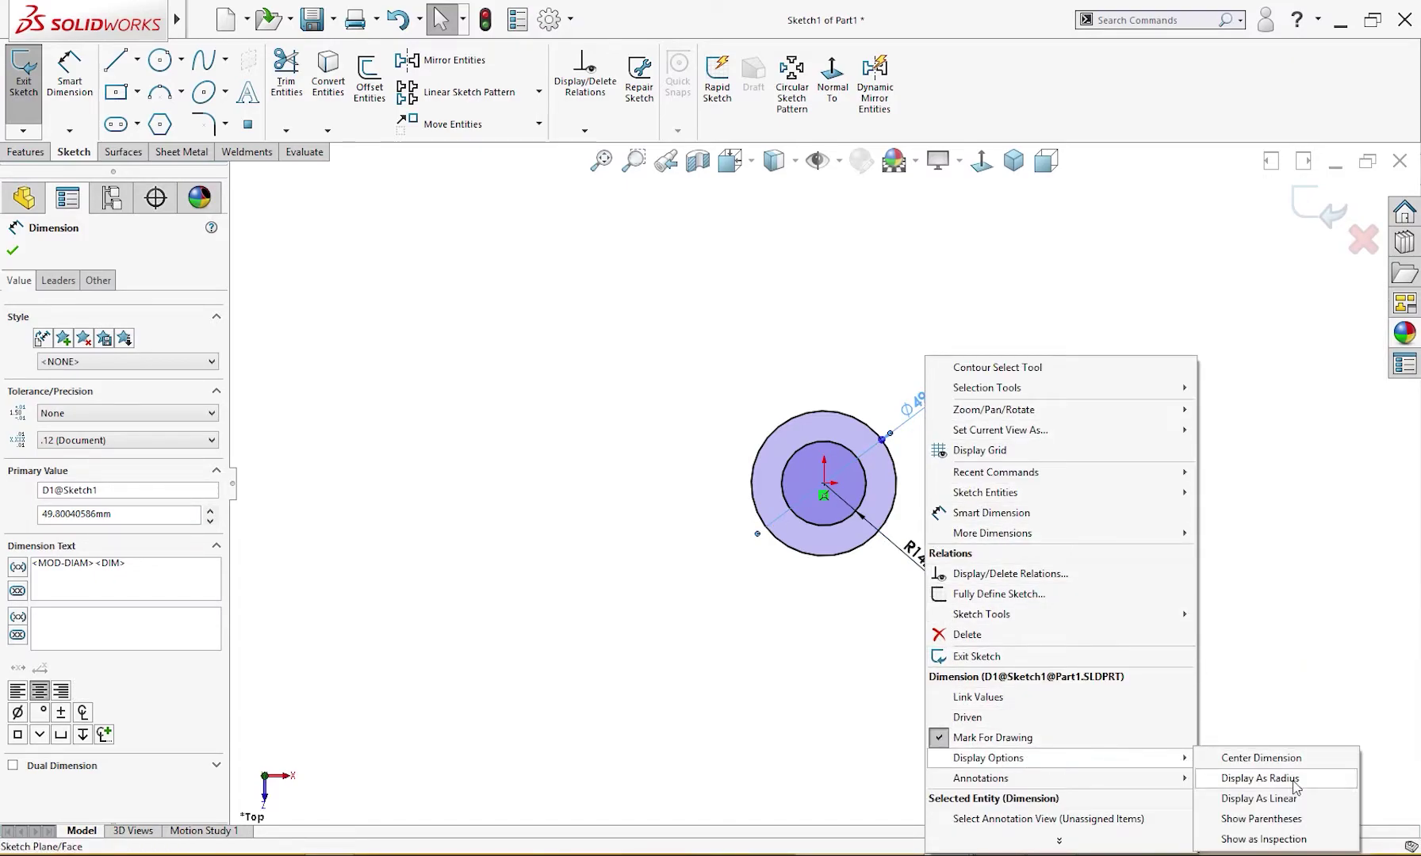
click(1260, 779)
click(1083, 581)
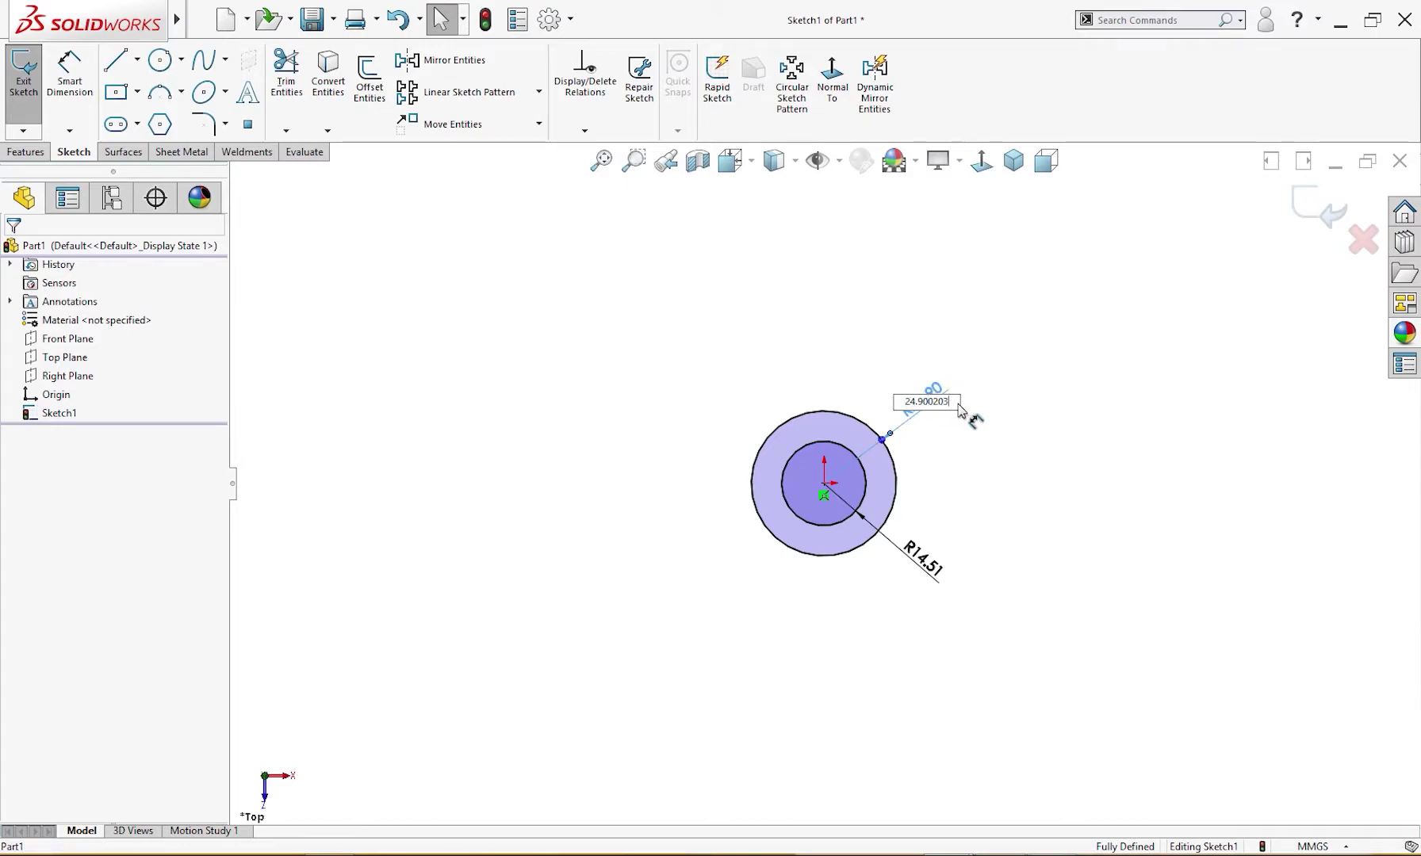
- Set the radius of the outer circle at the origin to 22.5 mm and the inner circle's radius to 12.5 mm
double_click(921, 406)
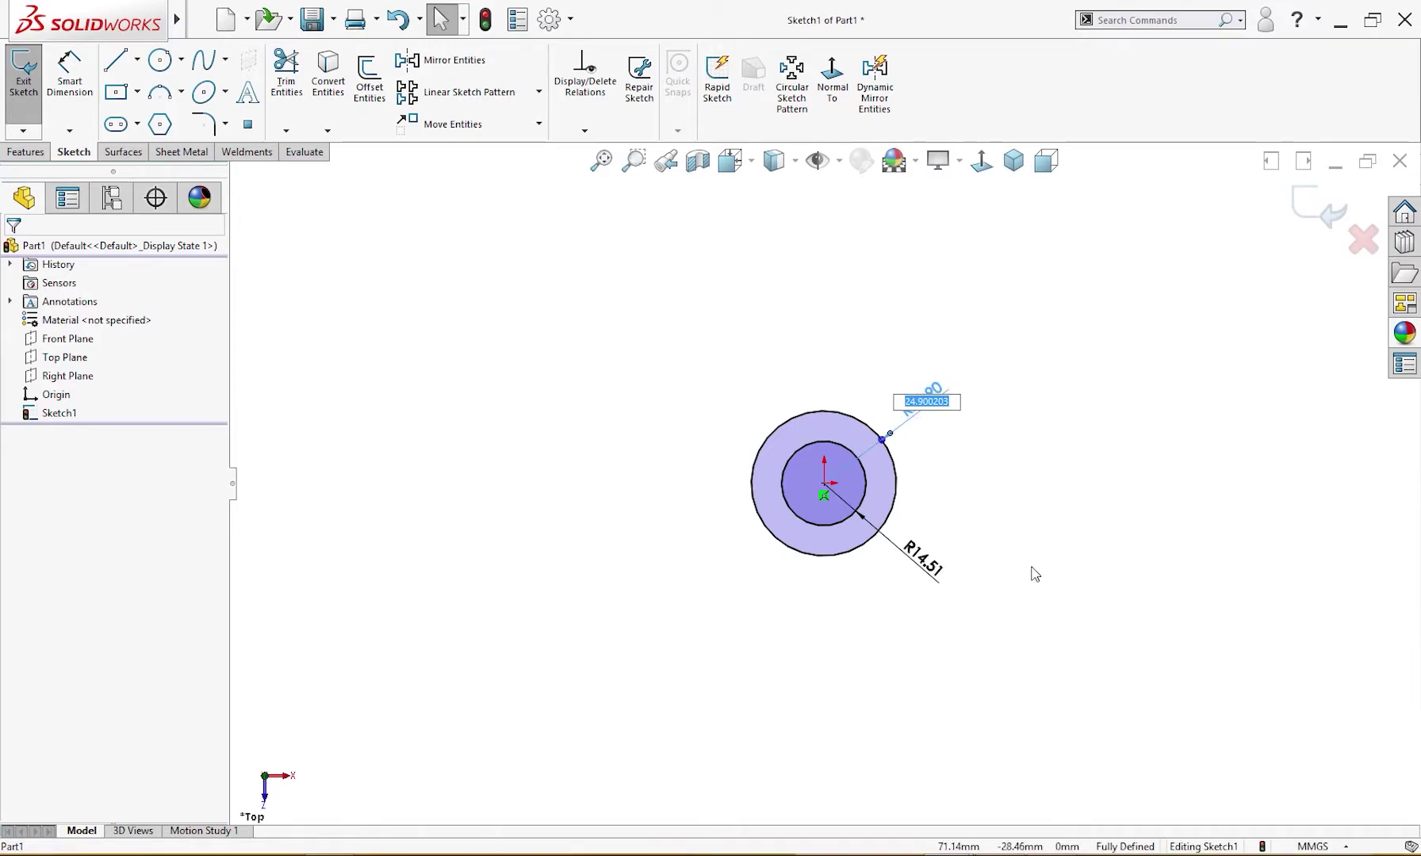
key(Return)
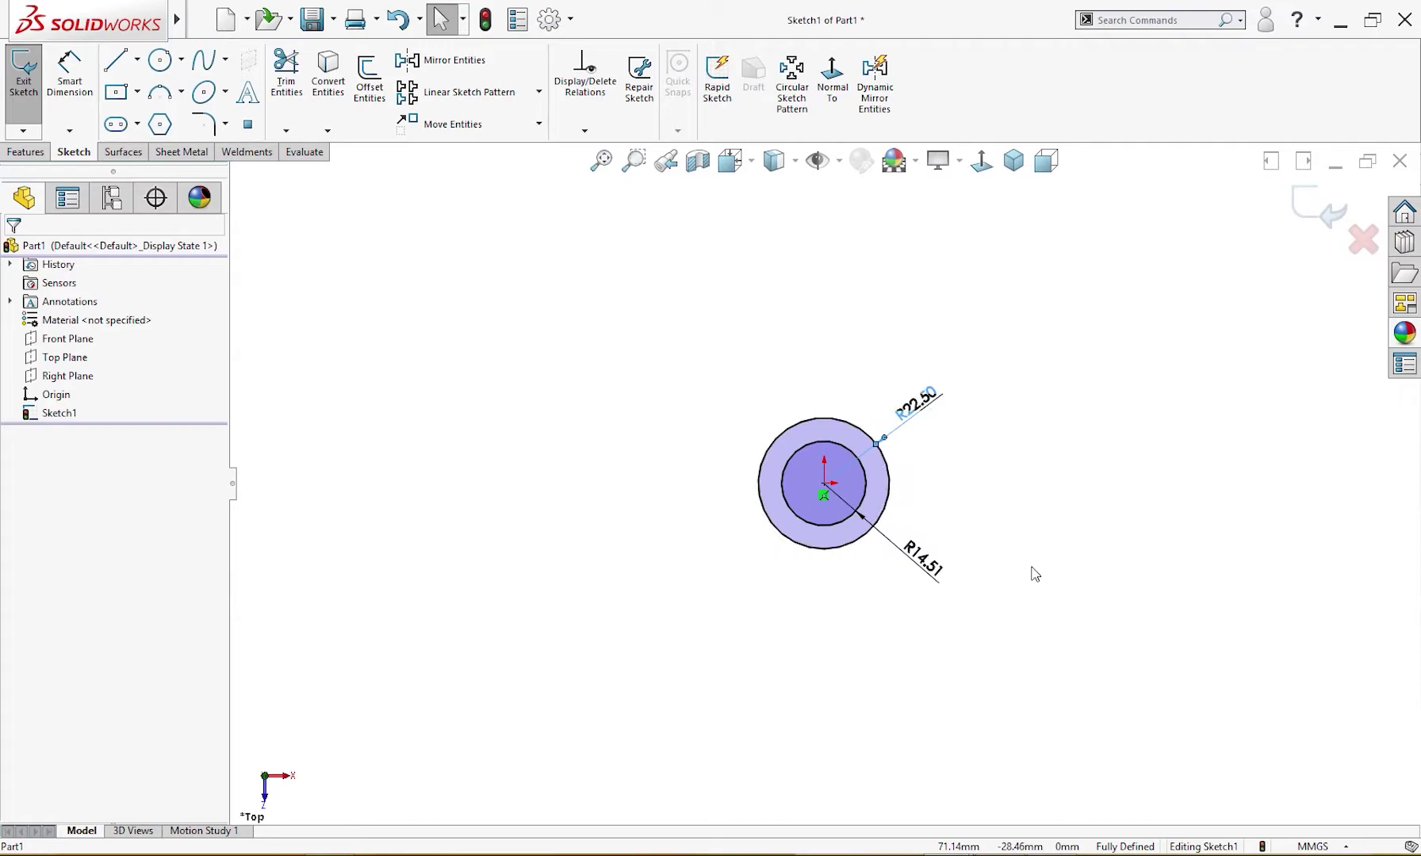
double_click(915, 557)
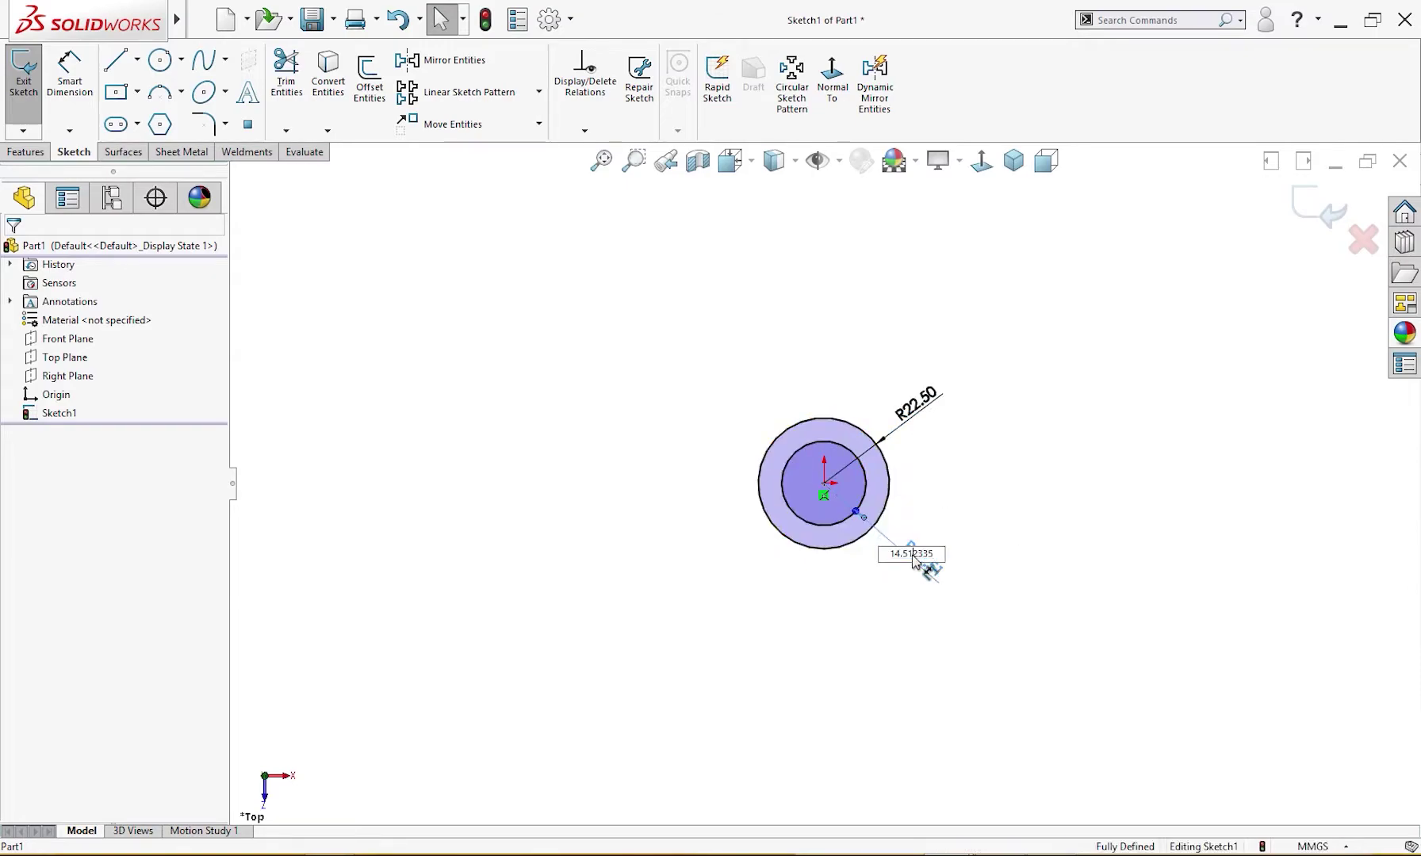
double_click(936, 557)
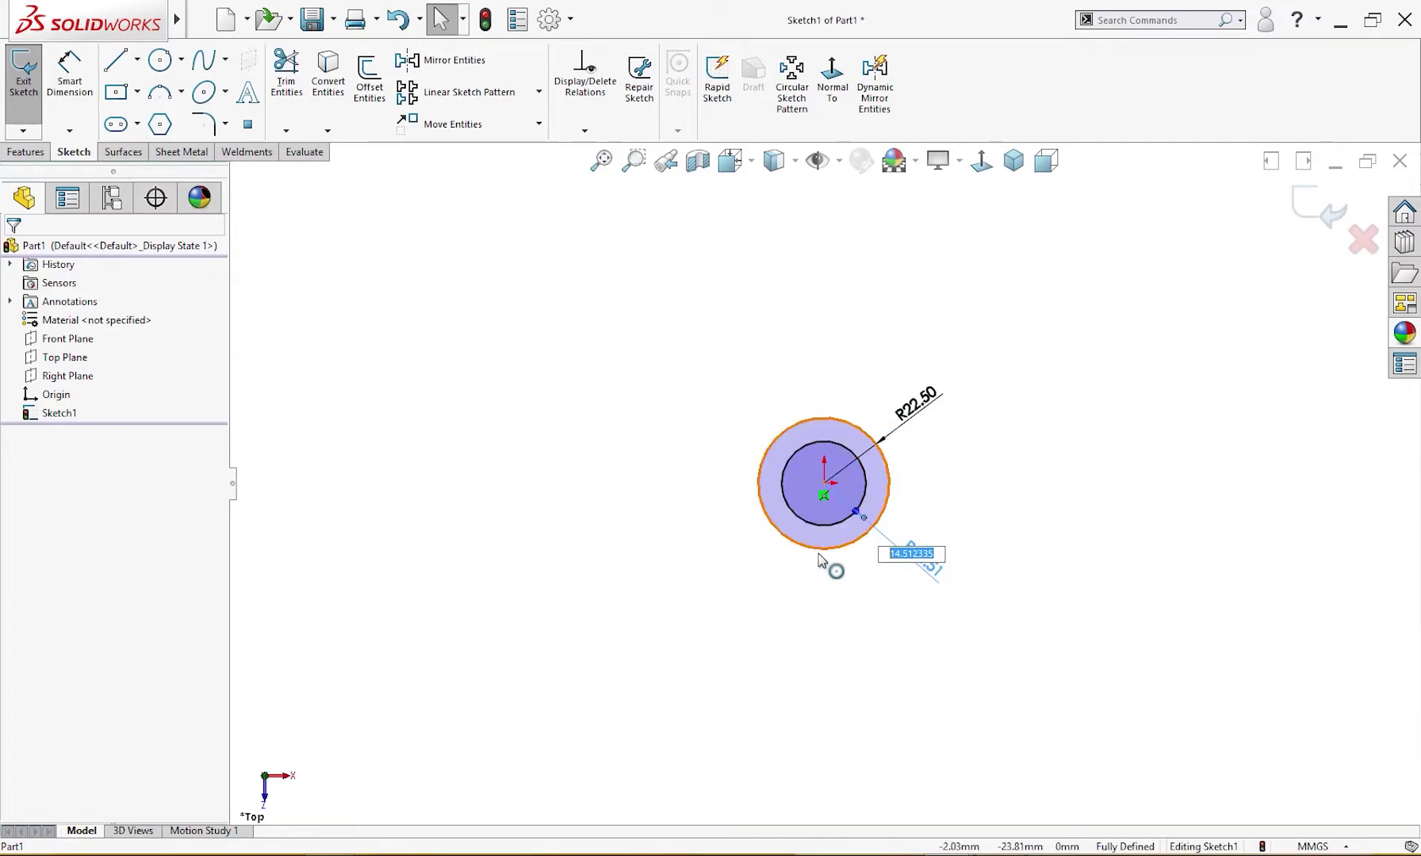
text(12.5)
key(Return)
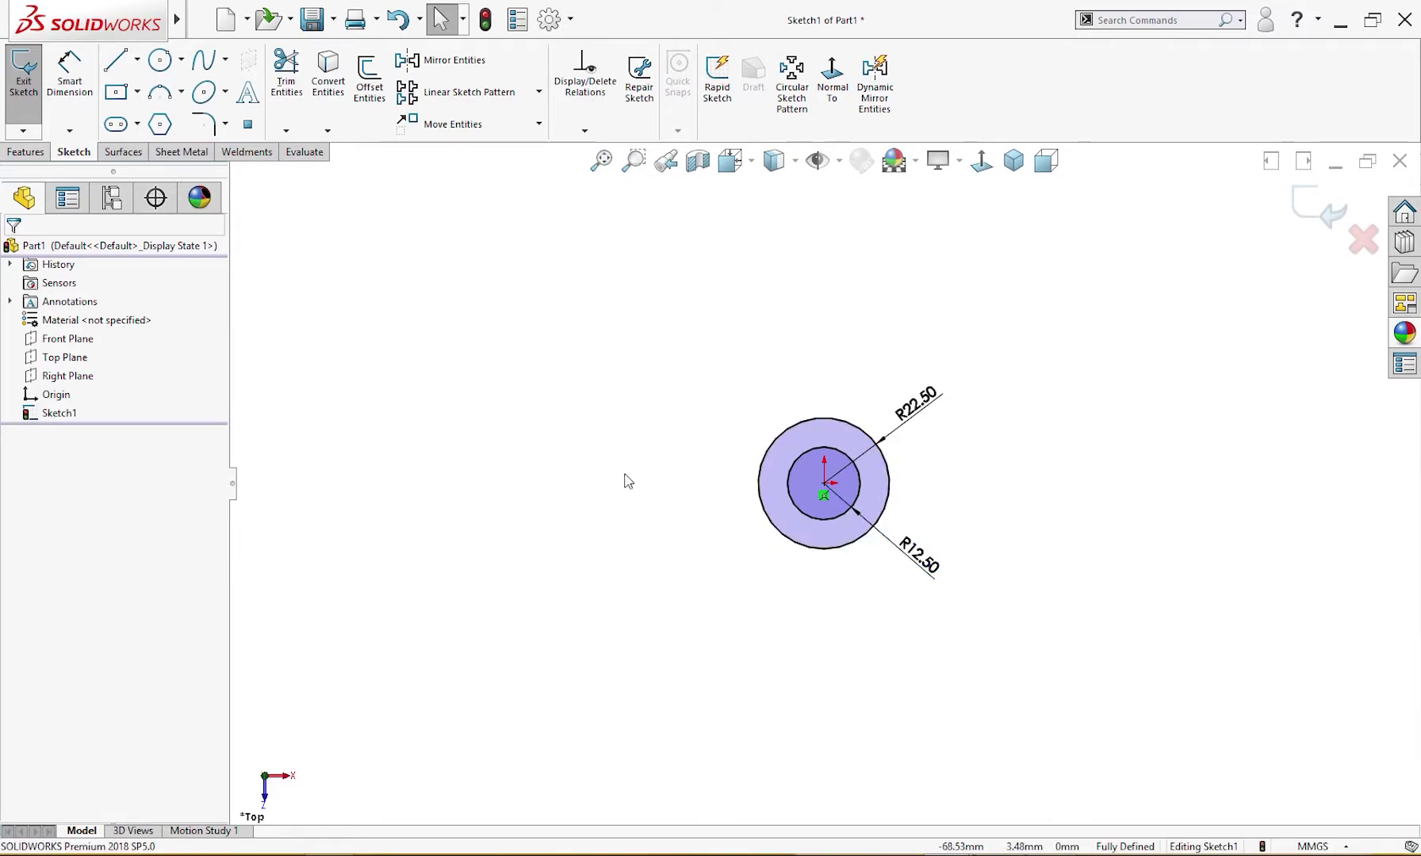
- Sketch two concentric circles with radii of about 9.3 mm and 14.7 mm, centred about 91 mm left of the origin and level with it
mouse_move(624, 473)
right_down()
mouse_move(601, 491)
mouse_move(718, 479)
right_up()
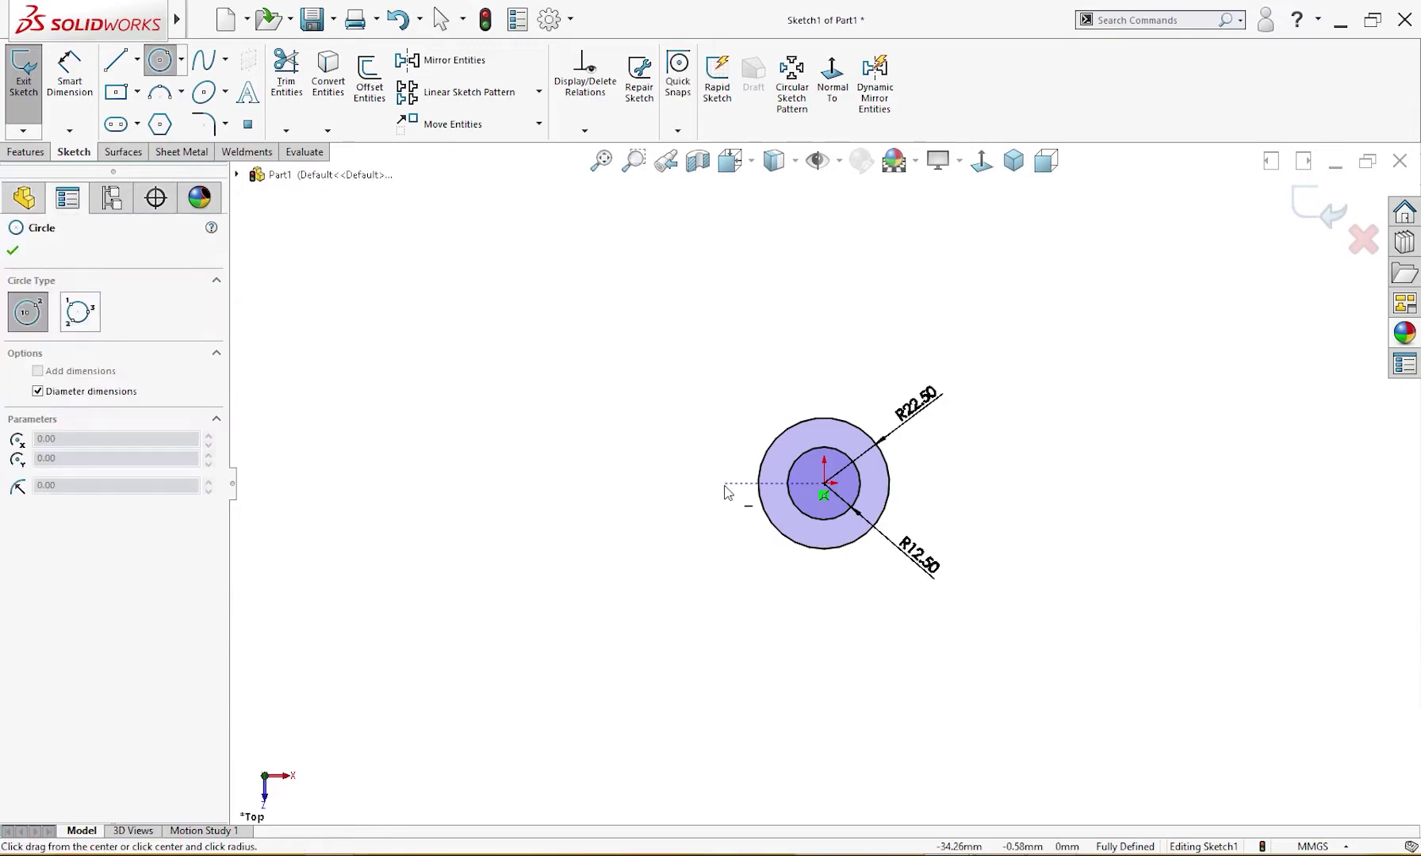
click(559, 484)
click(572, 509)
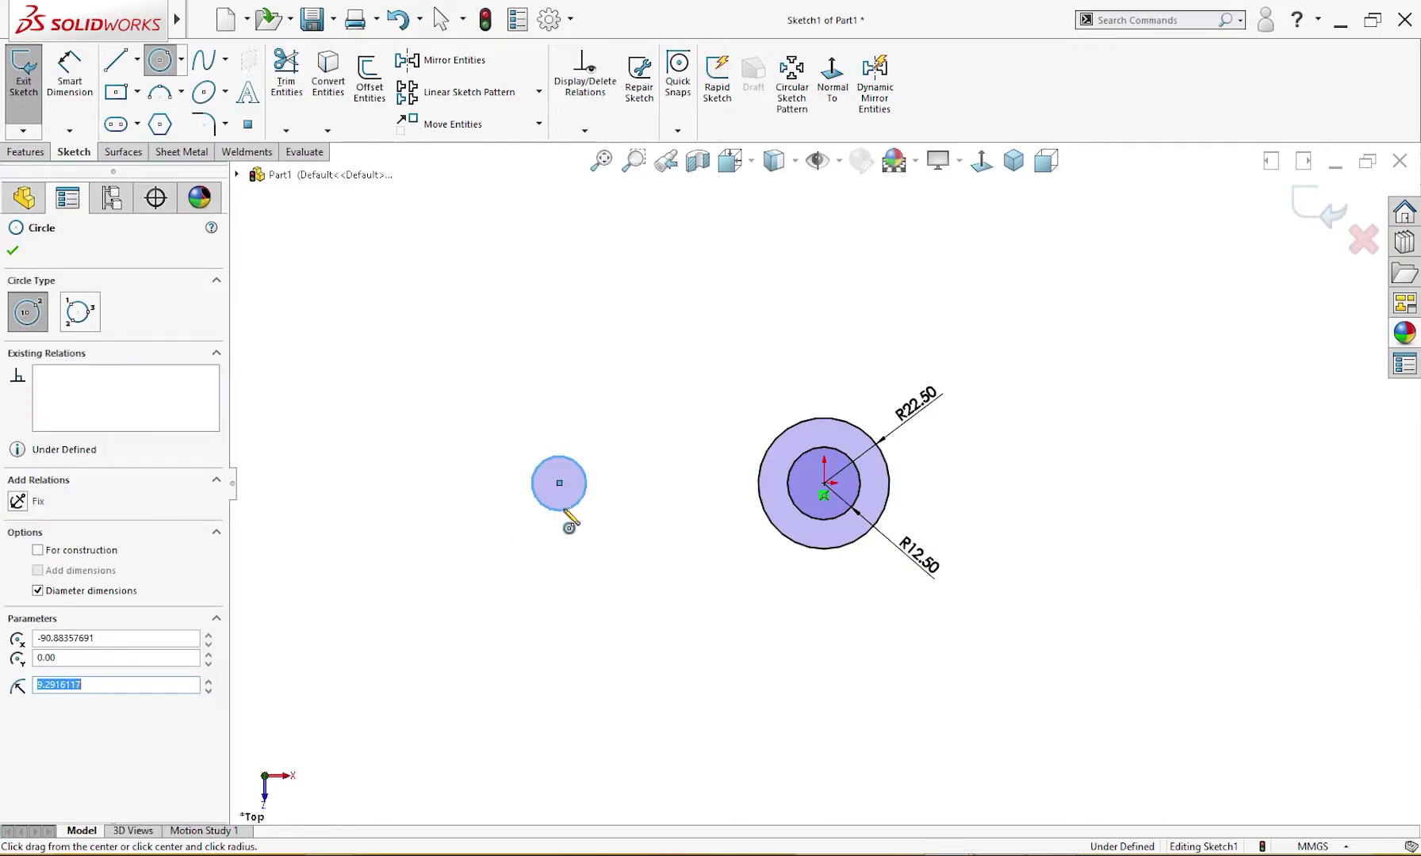
click(560, 483)
click(574, 523)
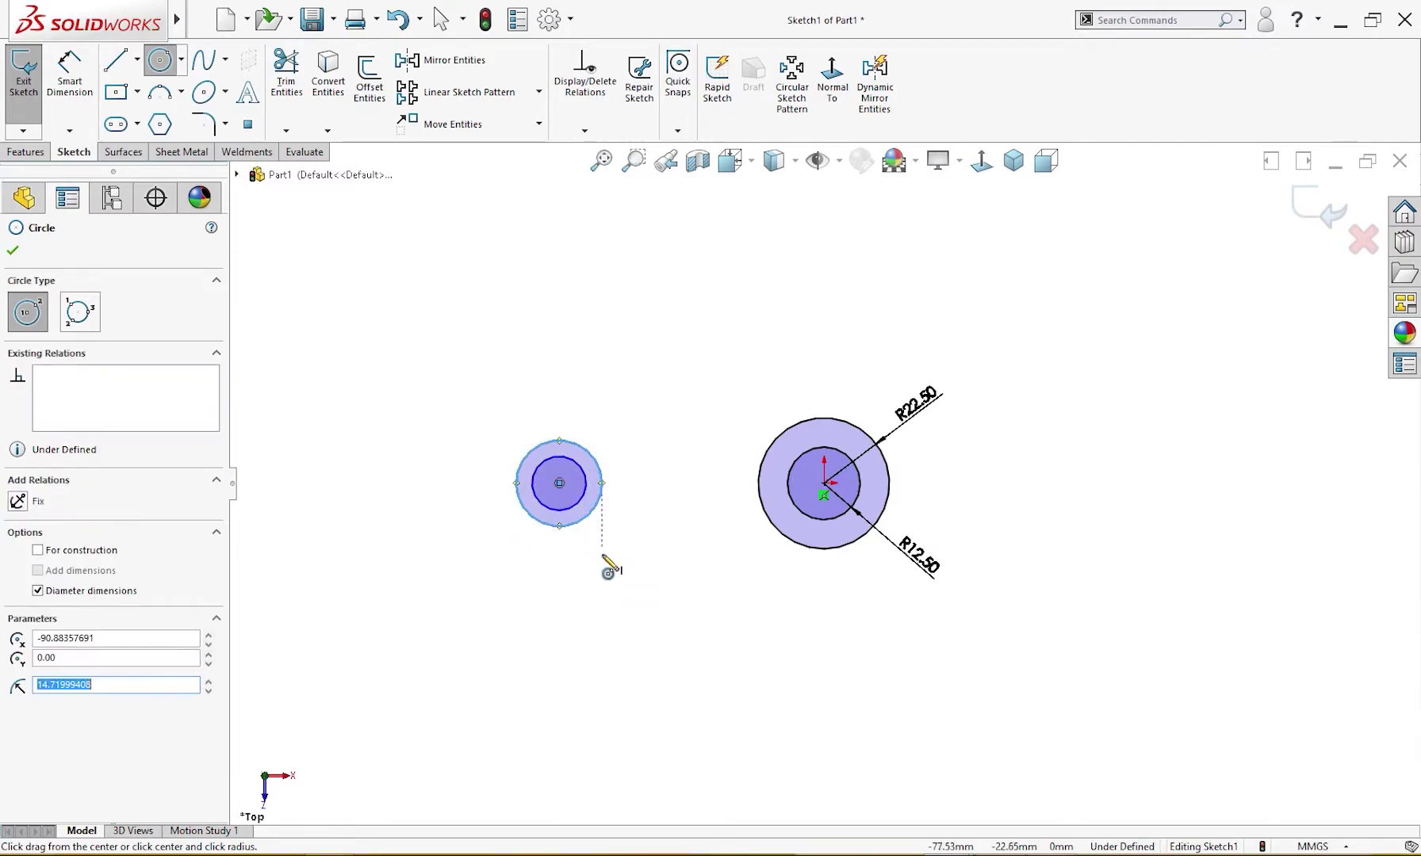
key(Escape)
- Dimension the diameters of the outer and inner circles in the left pair, accepting the values as drawn
right_drag(639, 596, 626, 519)
click(590, 514)
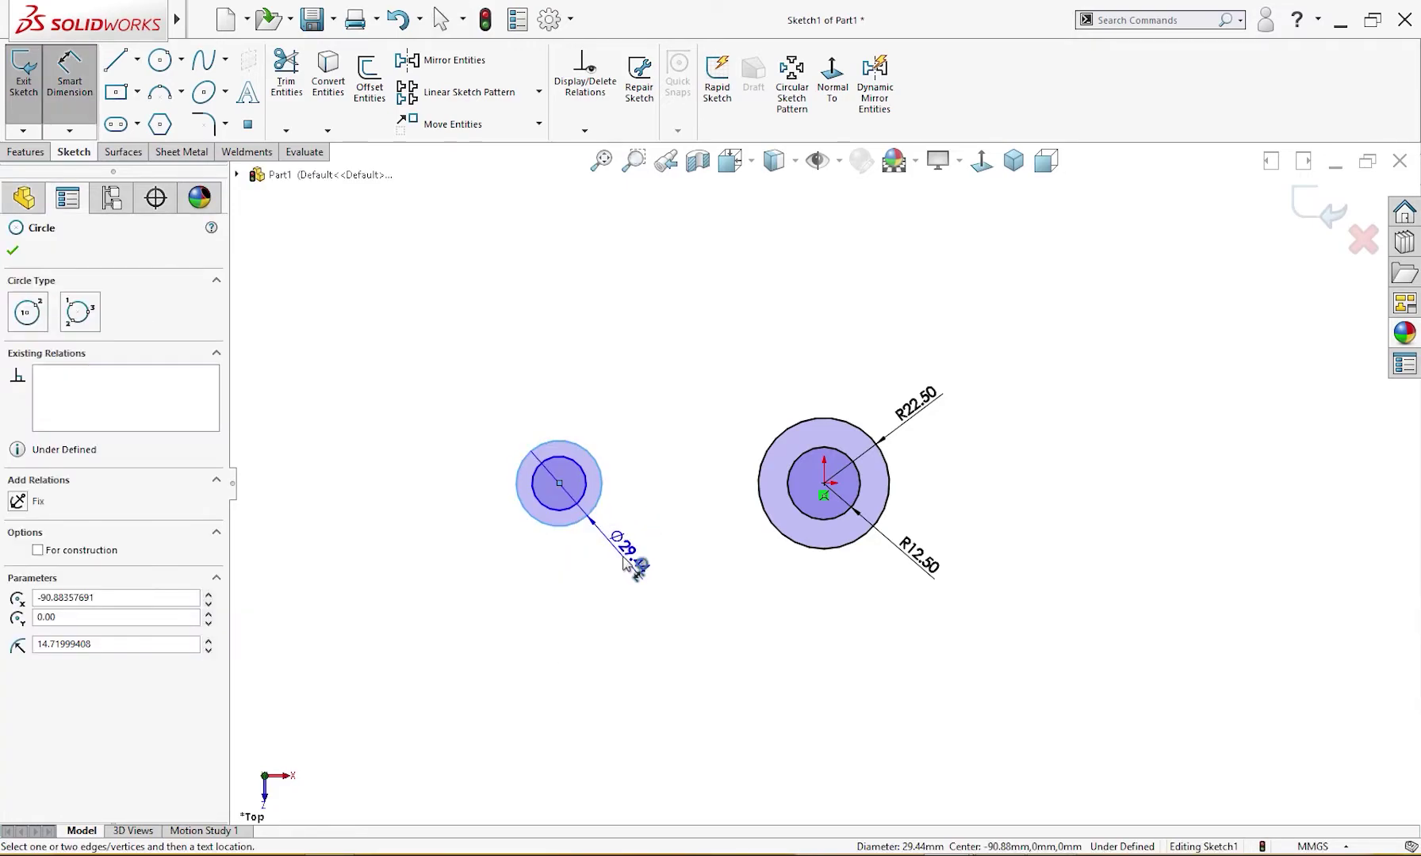
click(631, 567)
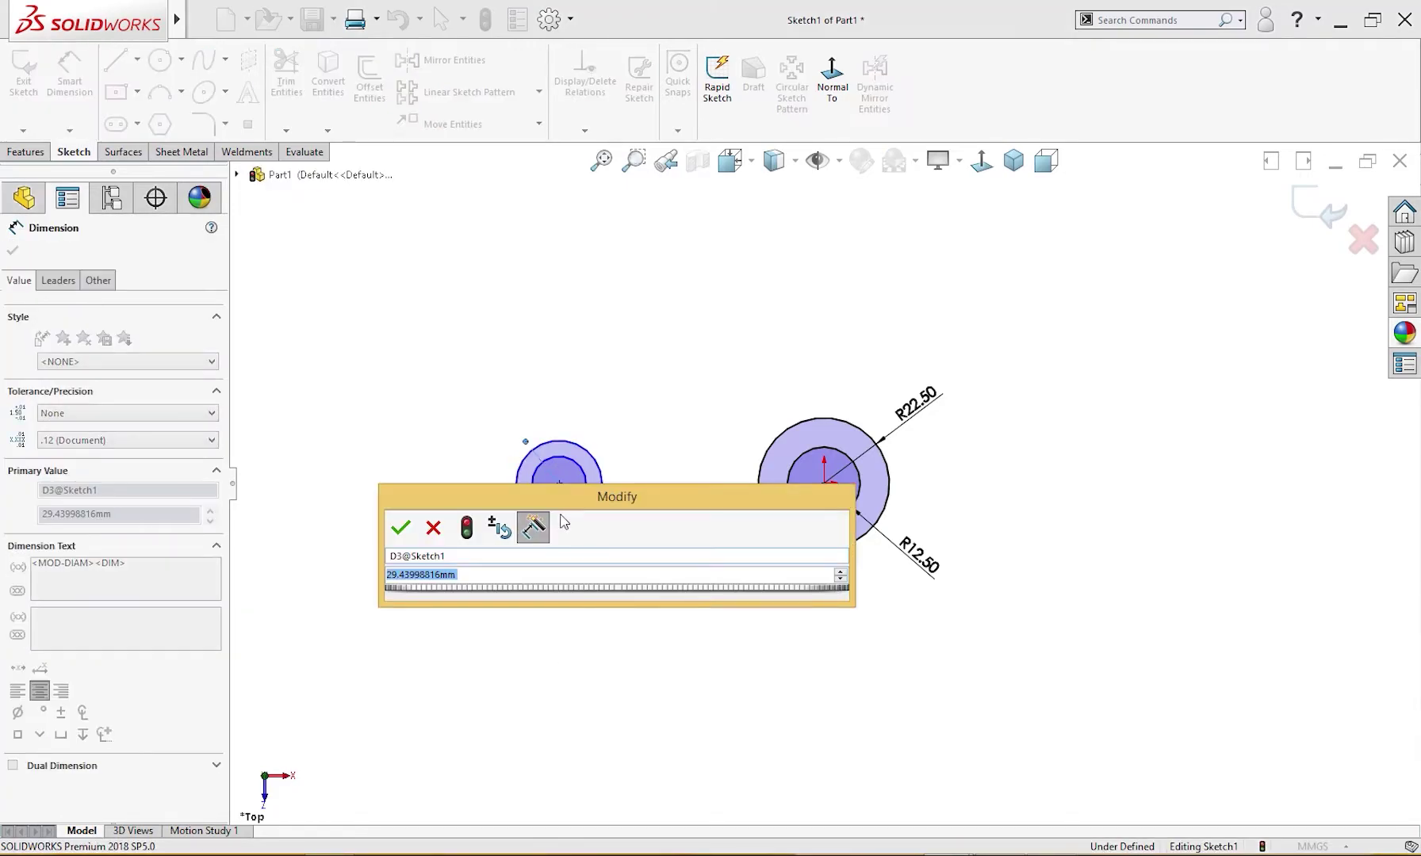
click(400, 527)
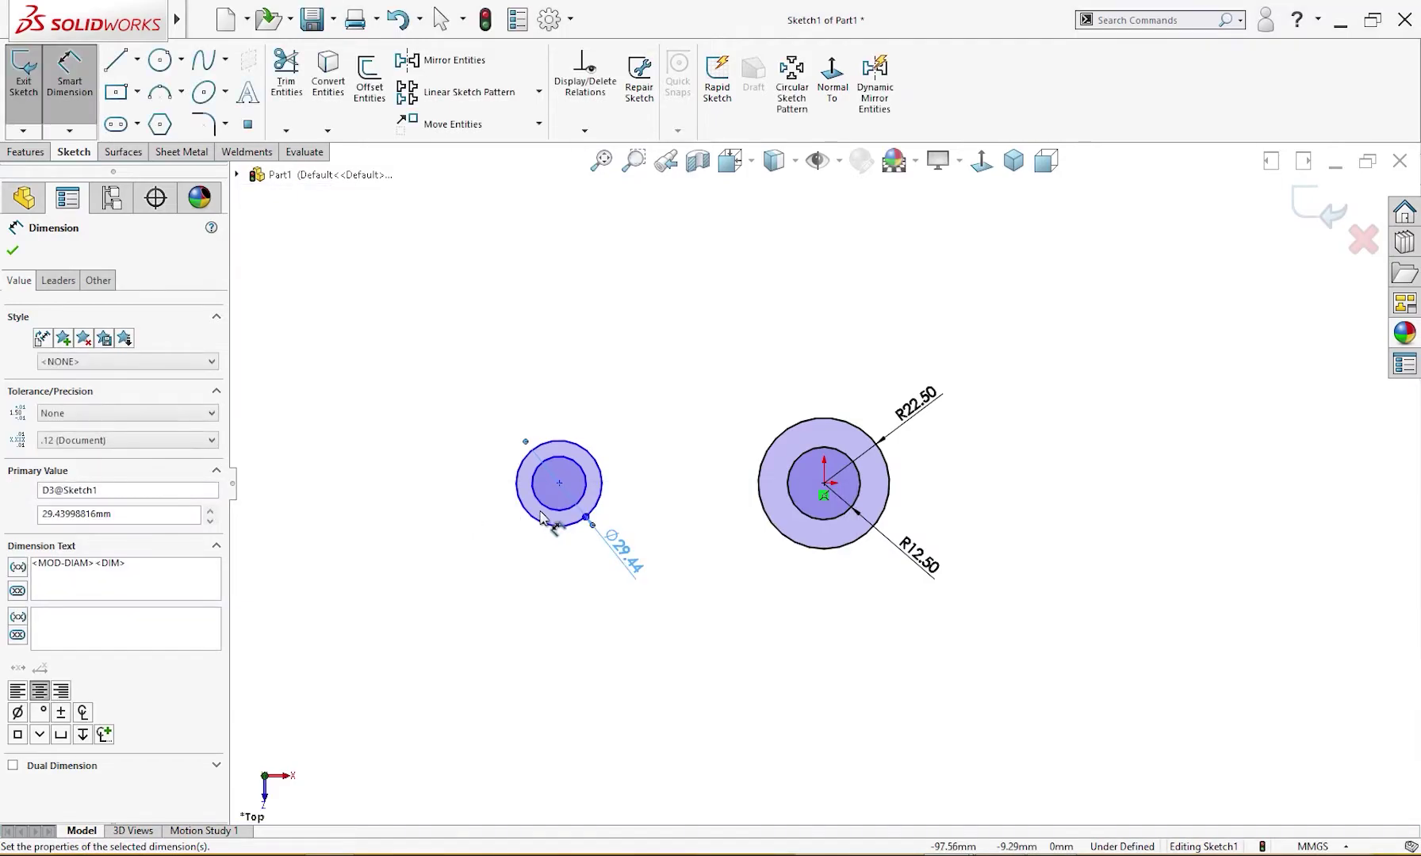
click(540, 501)
click(624, 438)
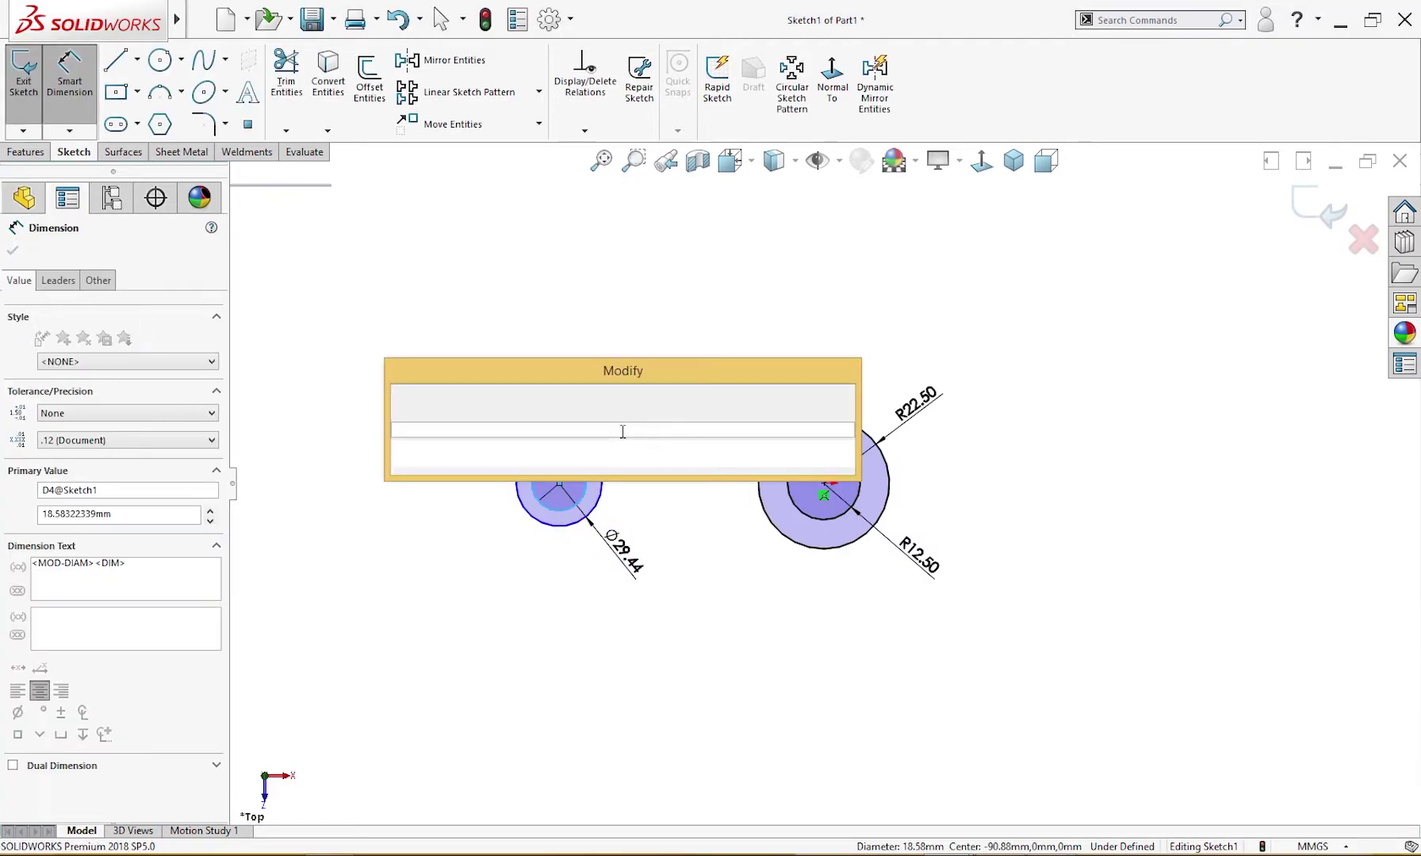
click(406, 405)
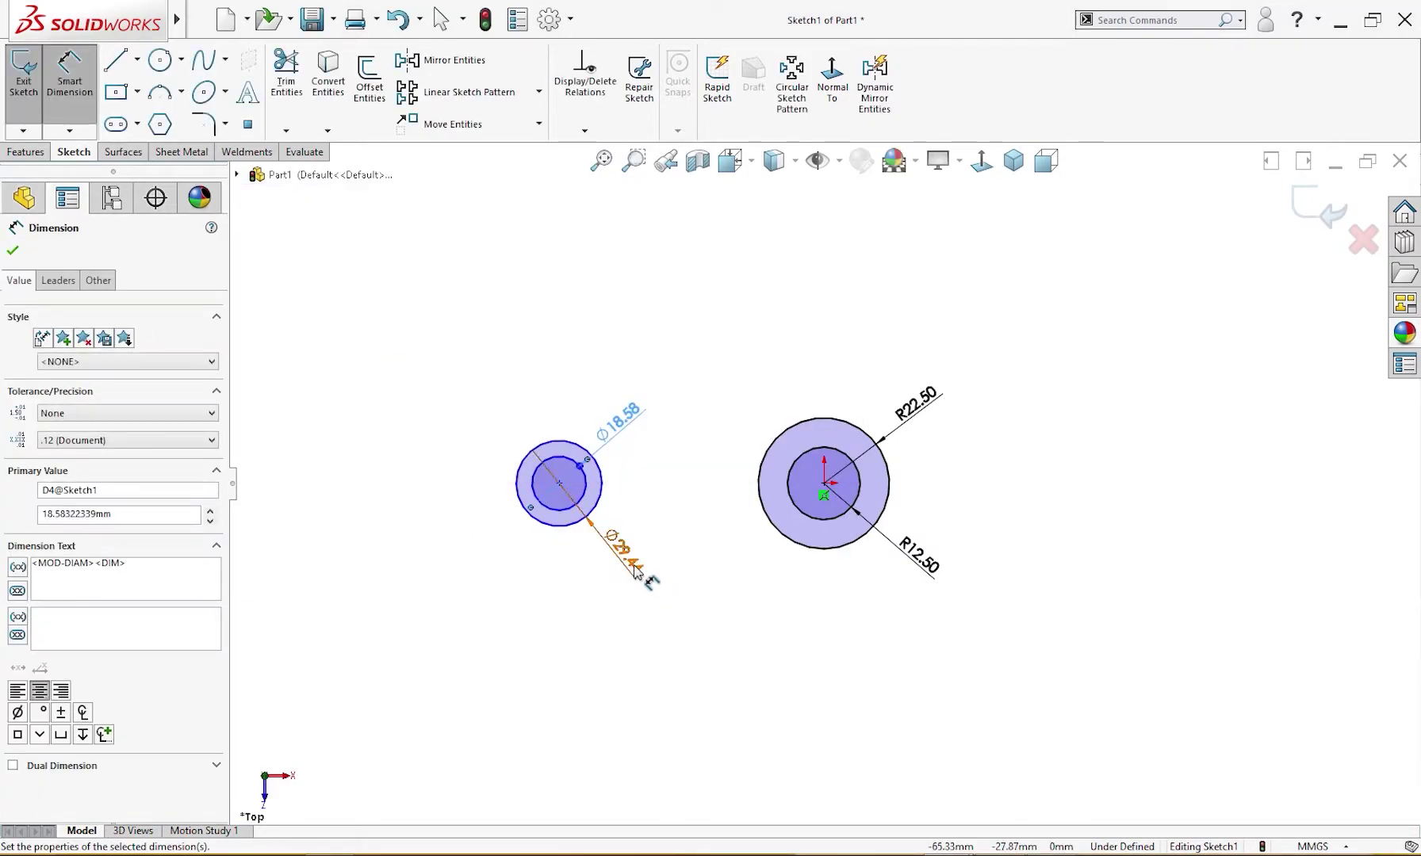
- Display both diameter dimensions of the left circle pair as radius dimensions
right_click(635, 566)
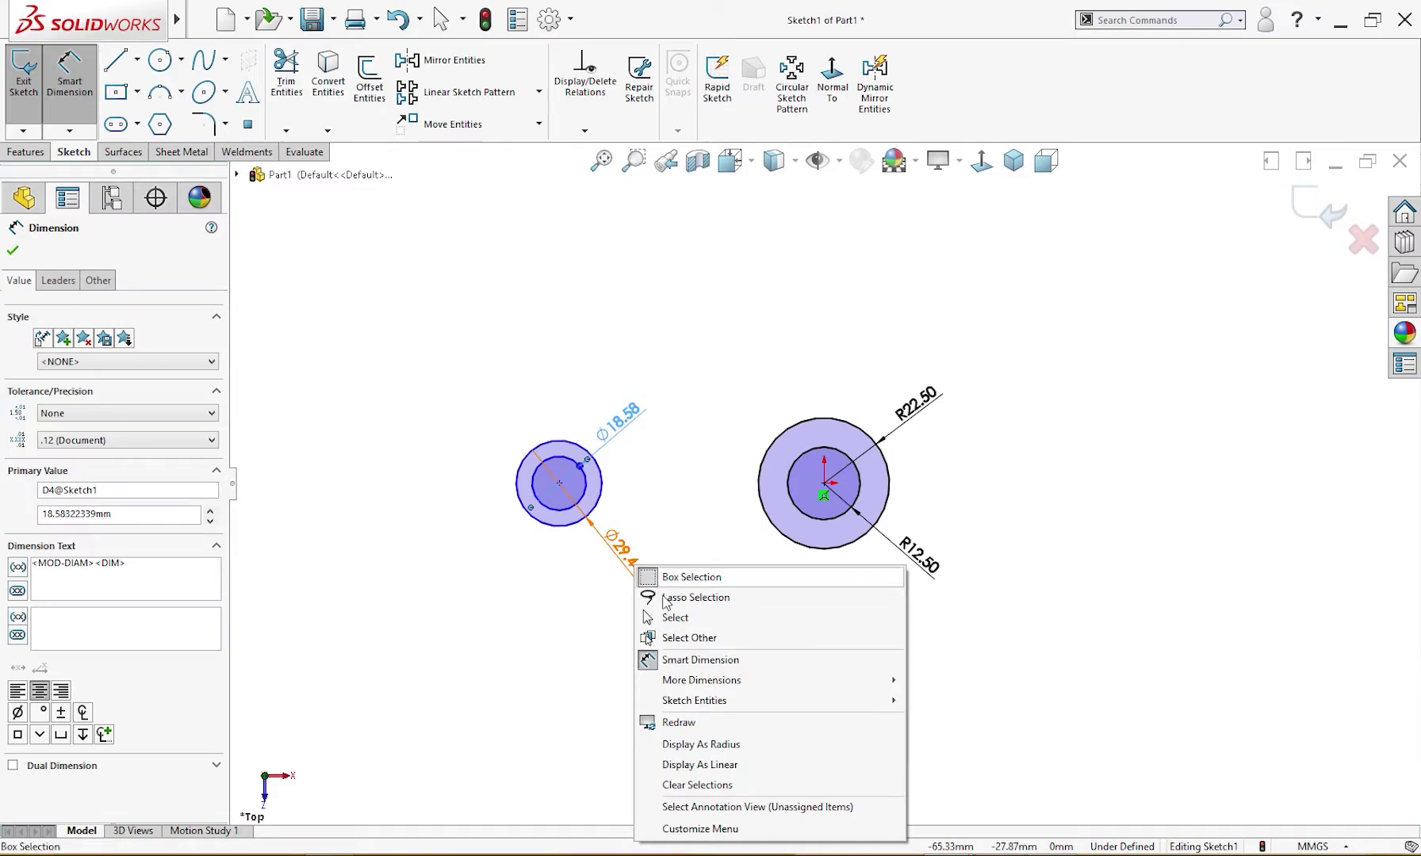
click(727, 745)
right_click(630, 562)
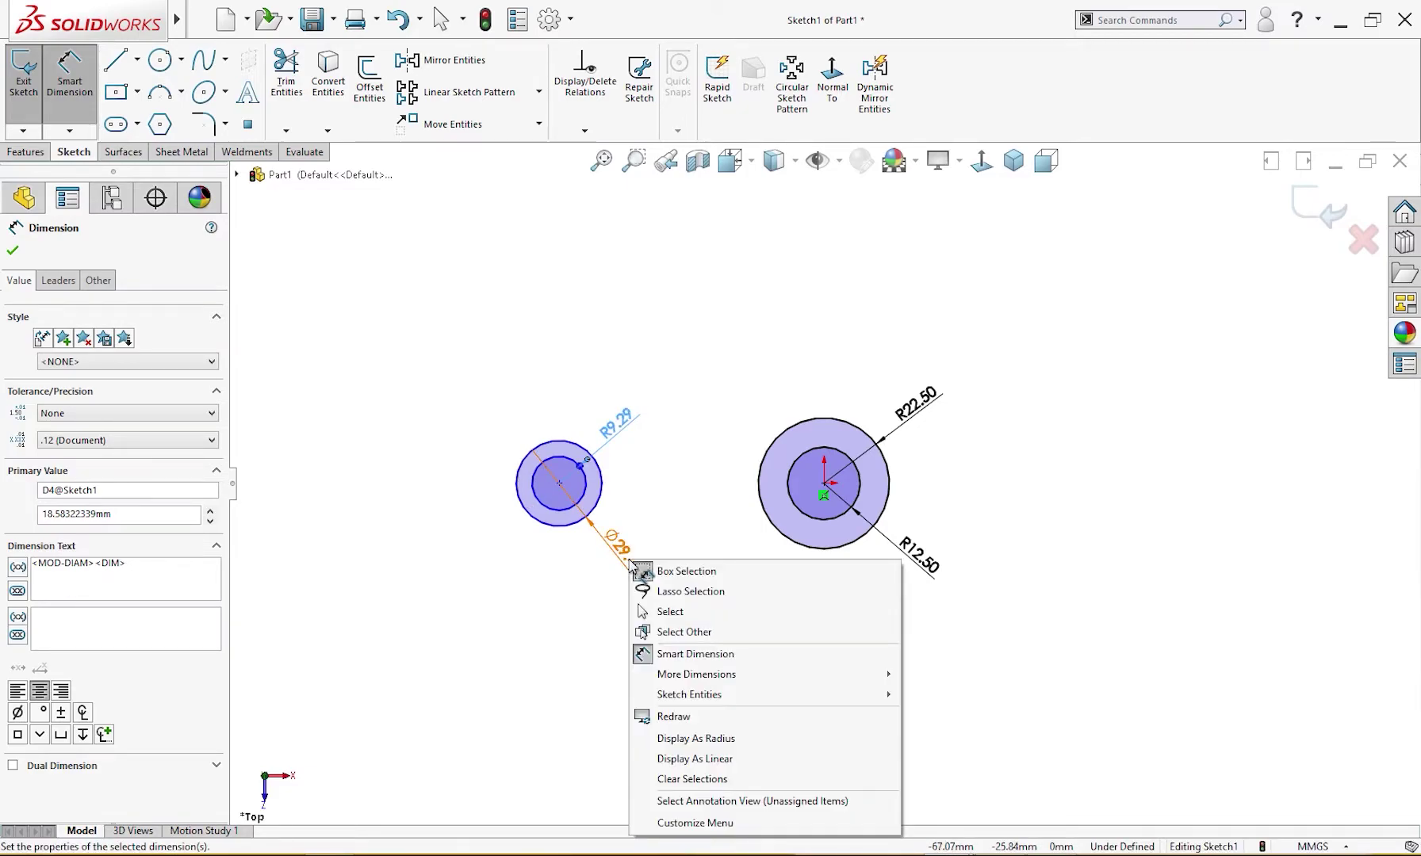
click(705, 739)
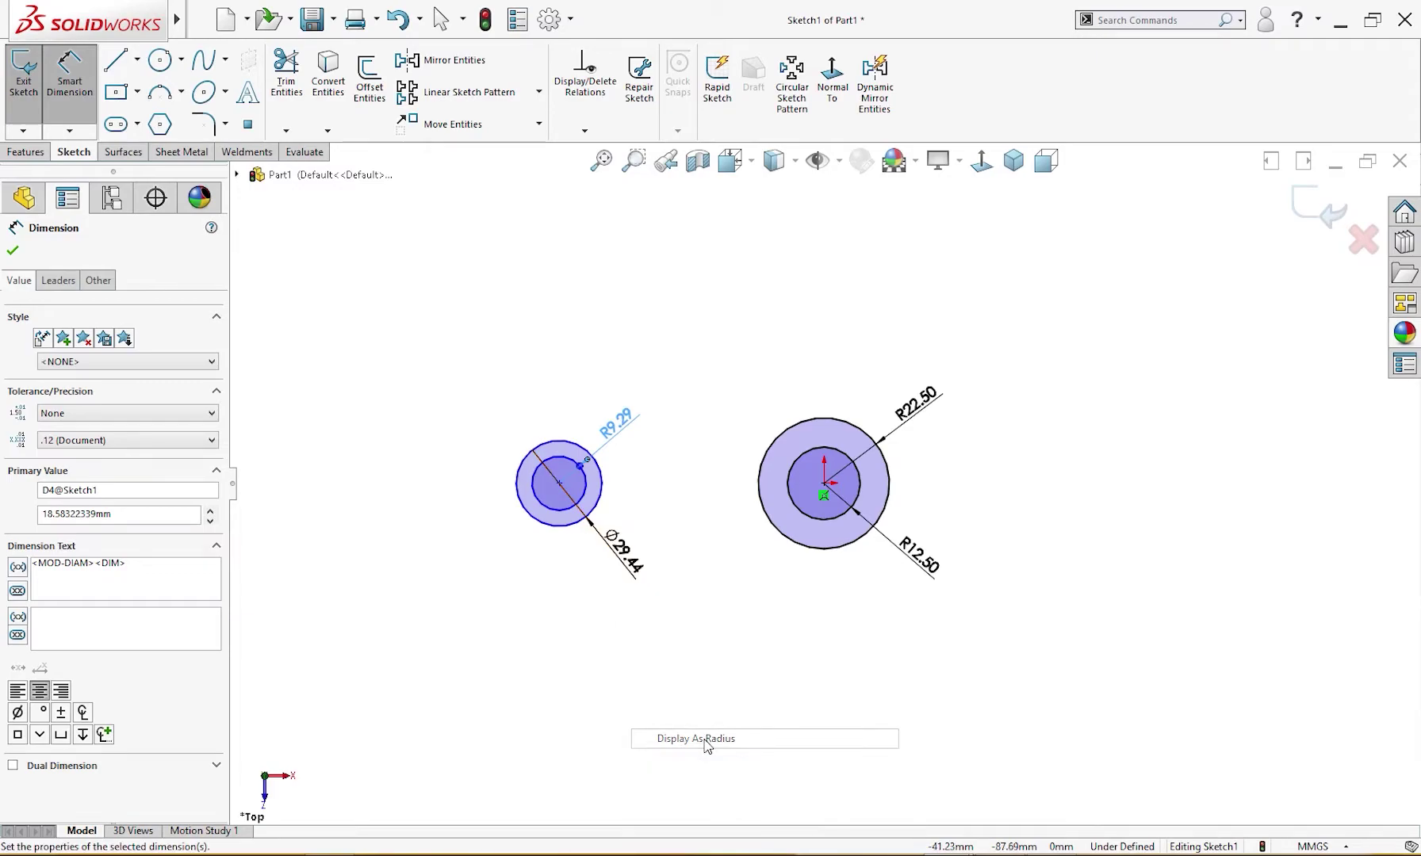
key(Escape)
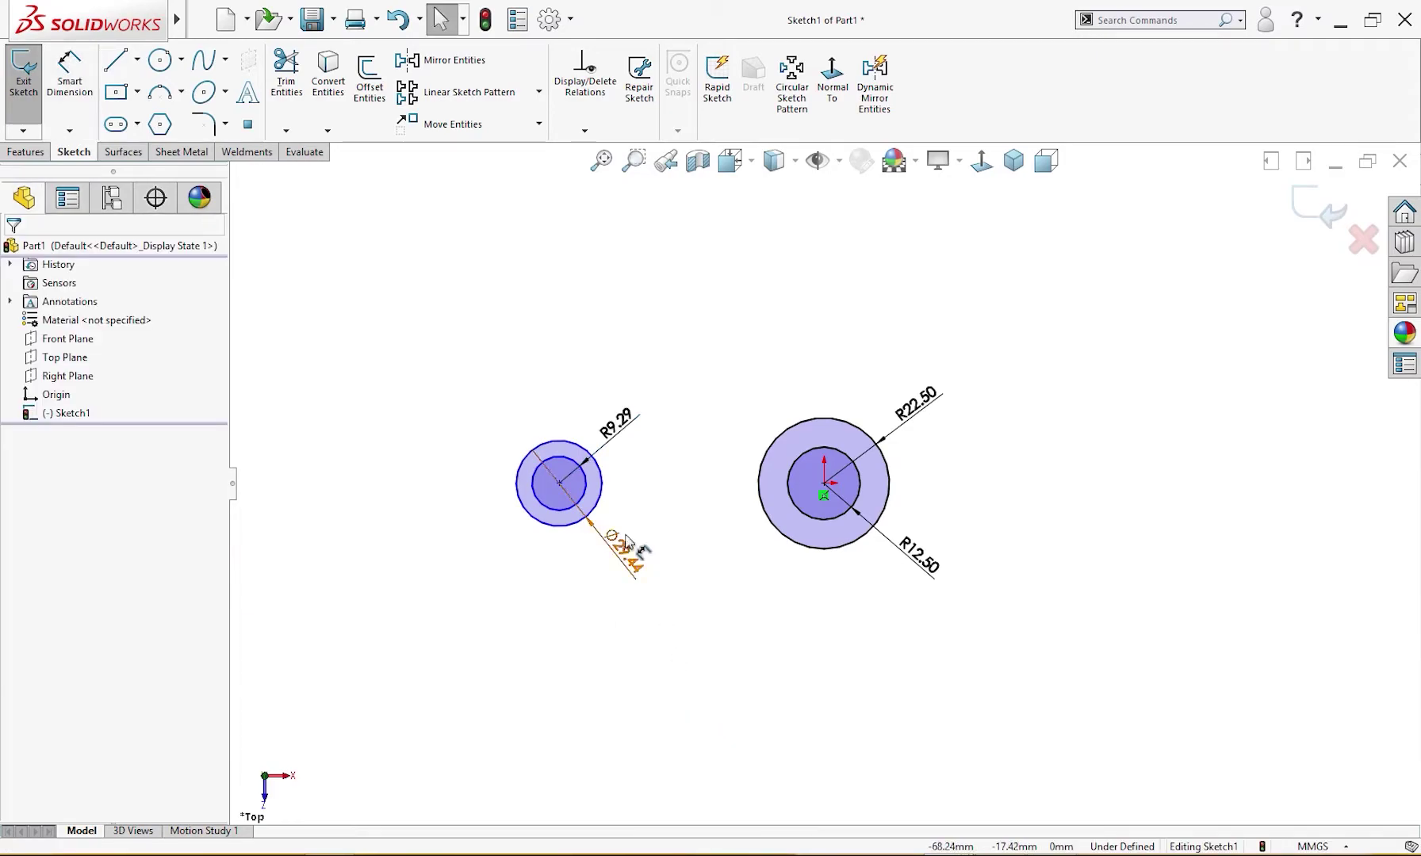
right_click(626, 549)
mouse_move(701, 449)
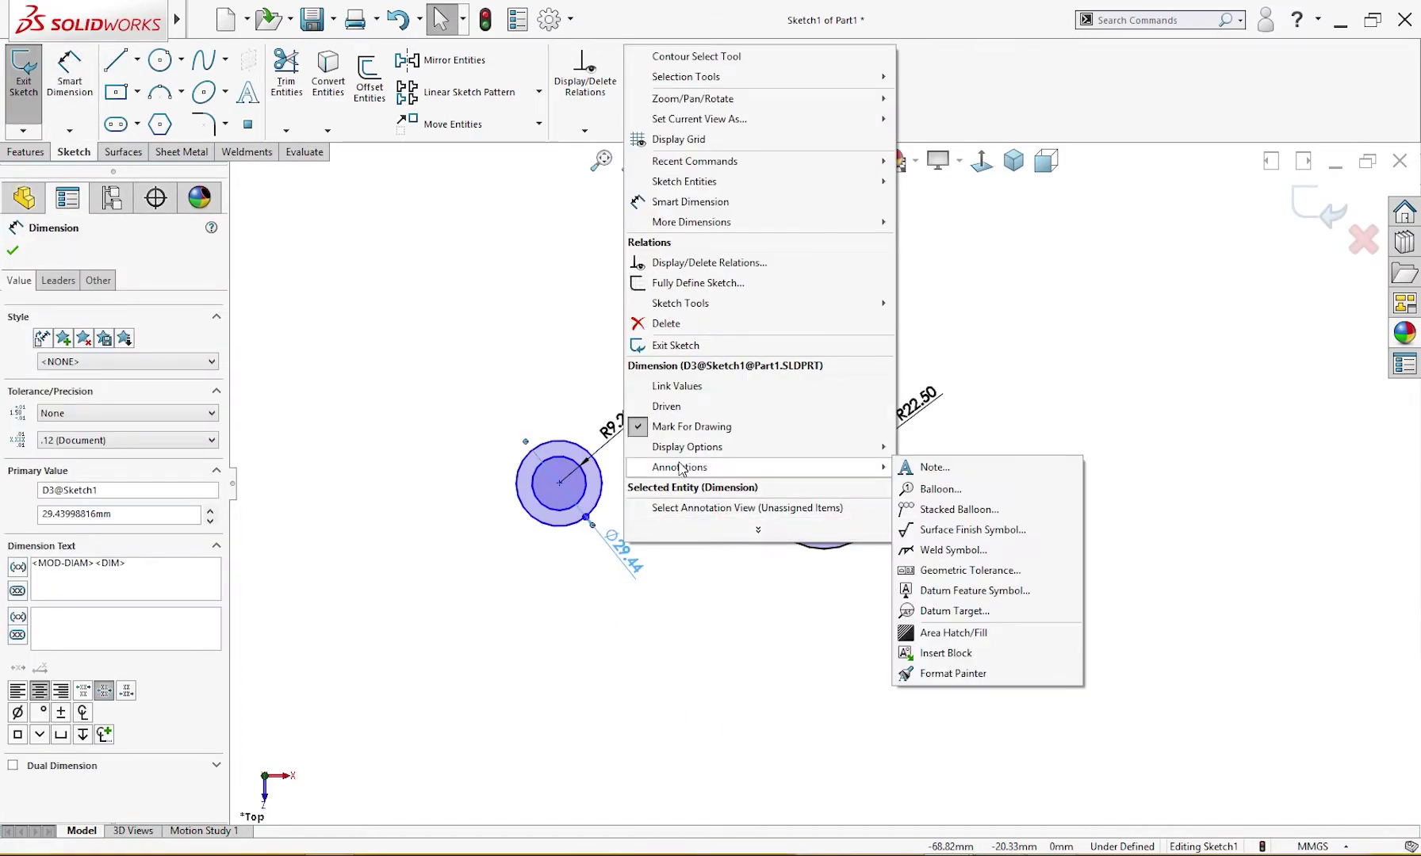
click(958, 467)
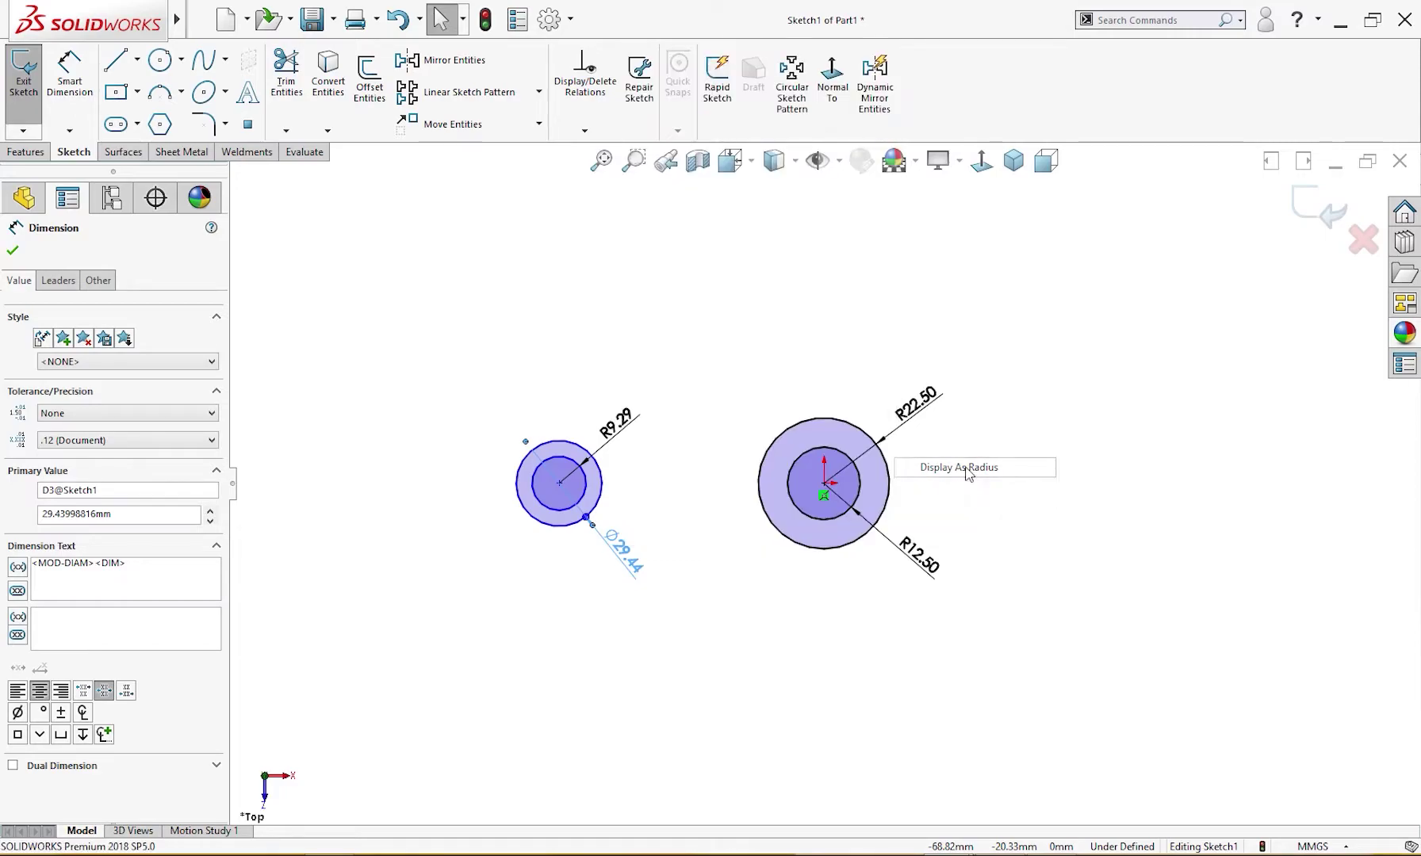
click(713, 555)
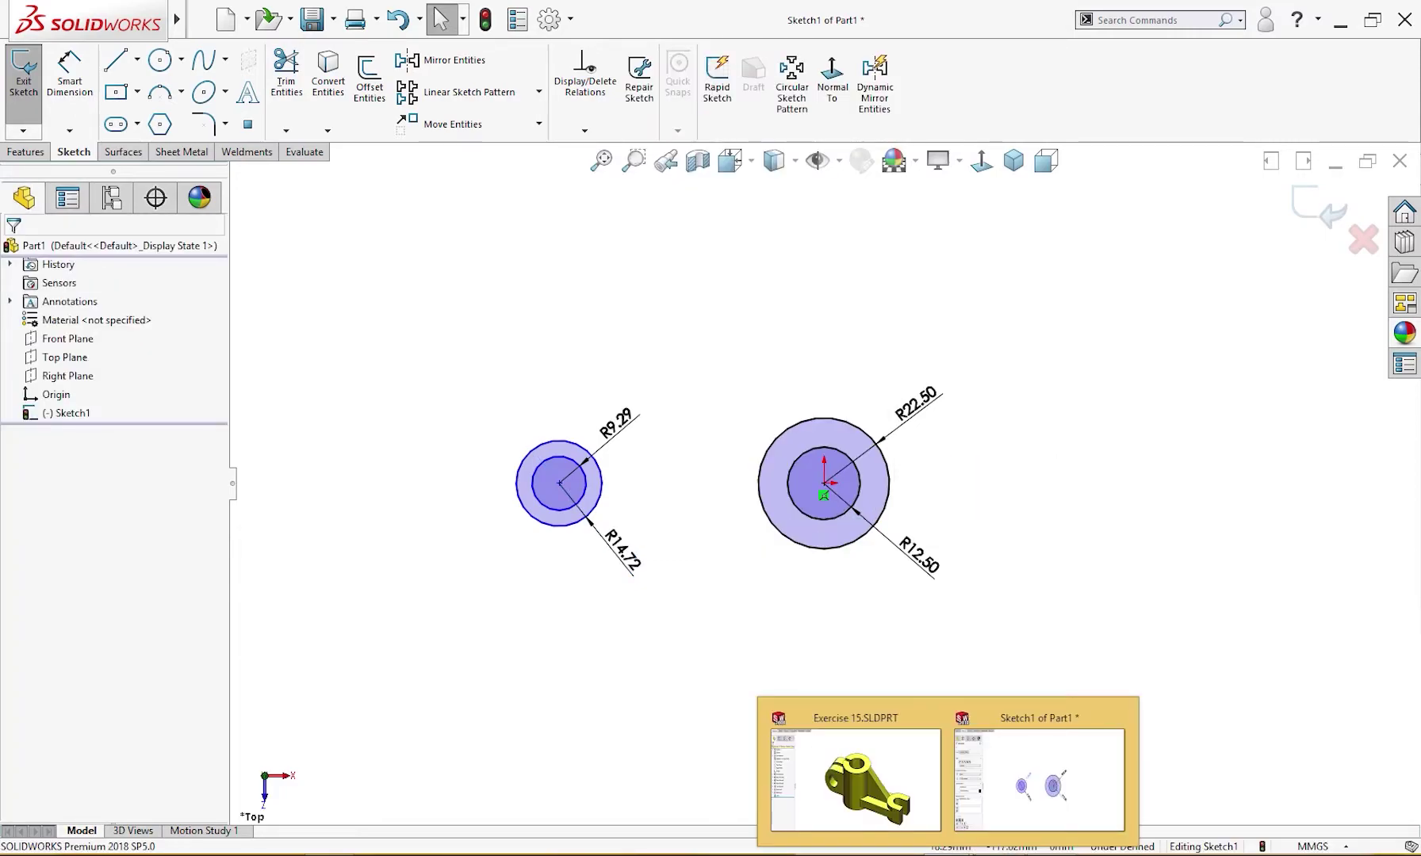
- Set the left circle pair's outer radius to 17.5 mm and inner radius to 7.5 mm, following the reference drawing
click(1055, 781)
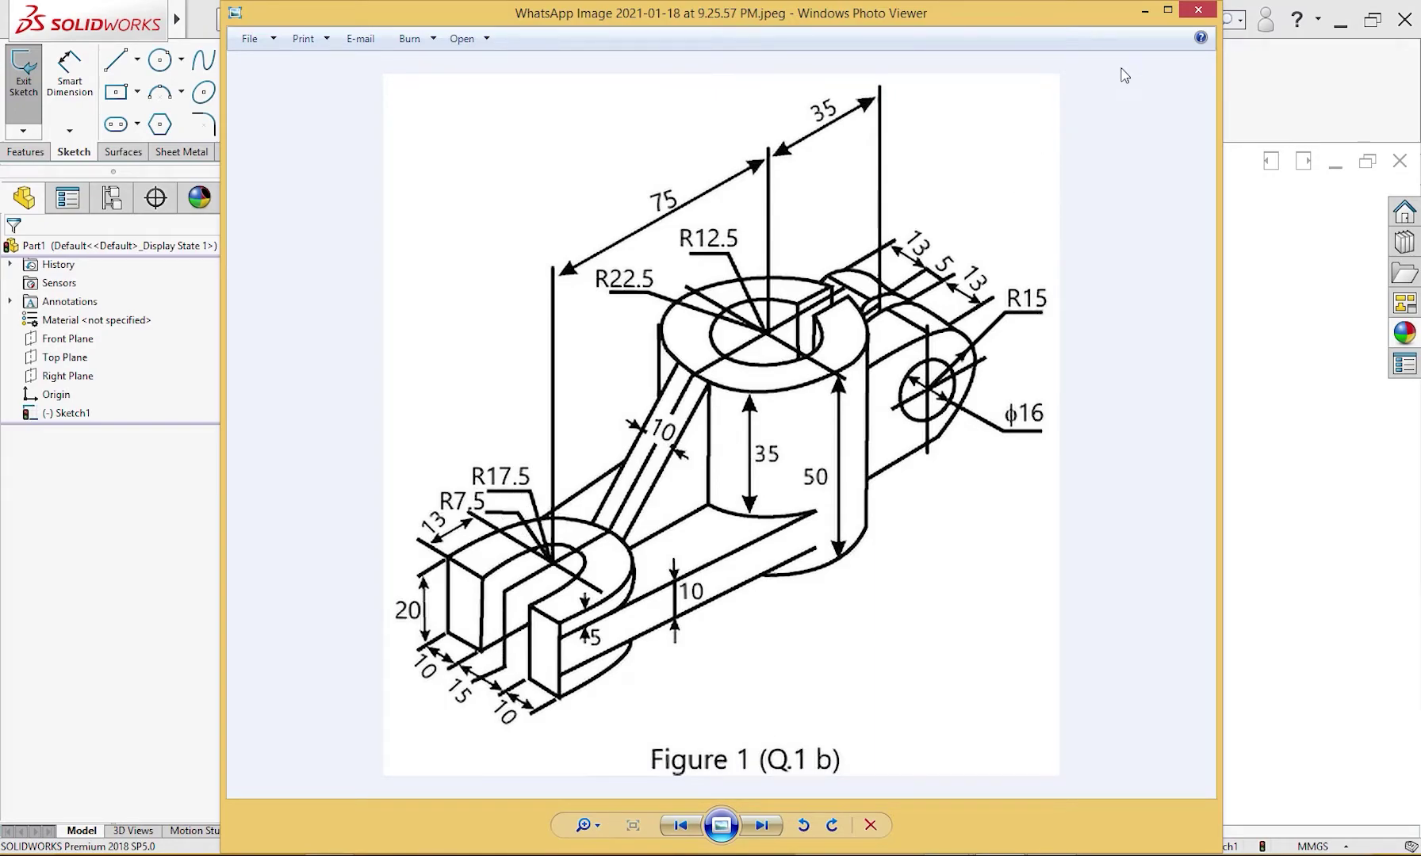
click(1144, 12)
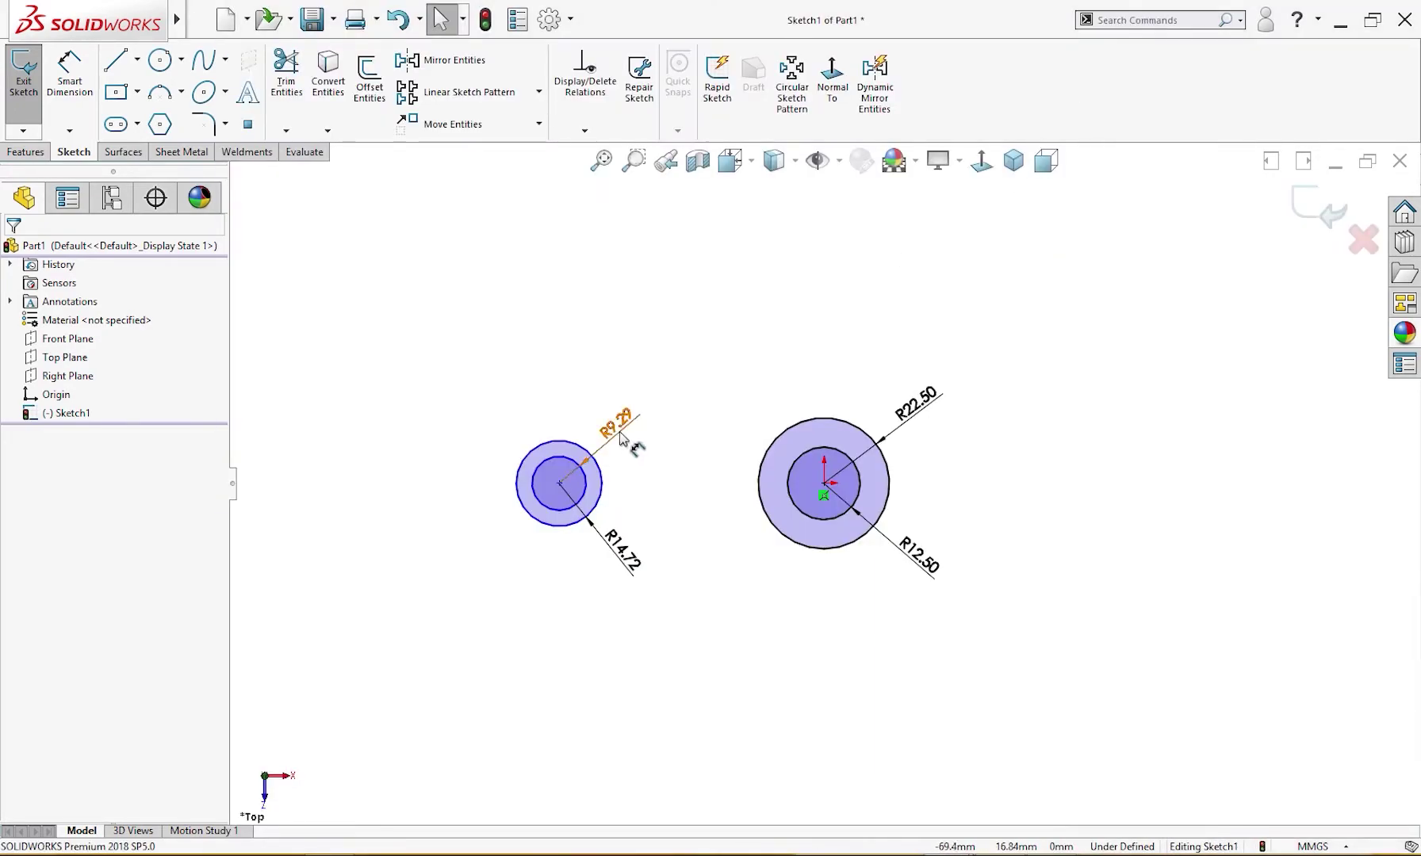
click(623, 550)
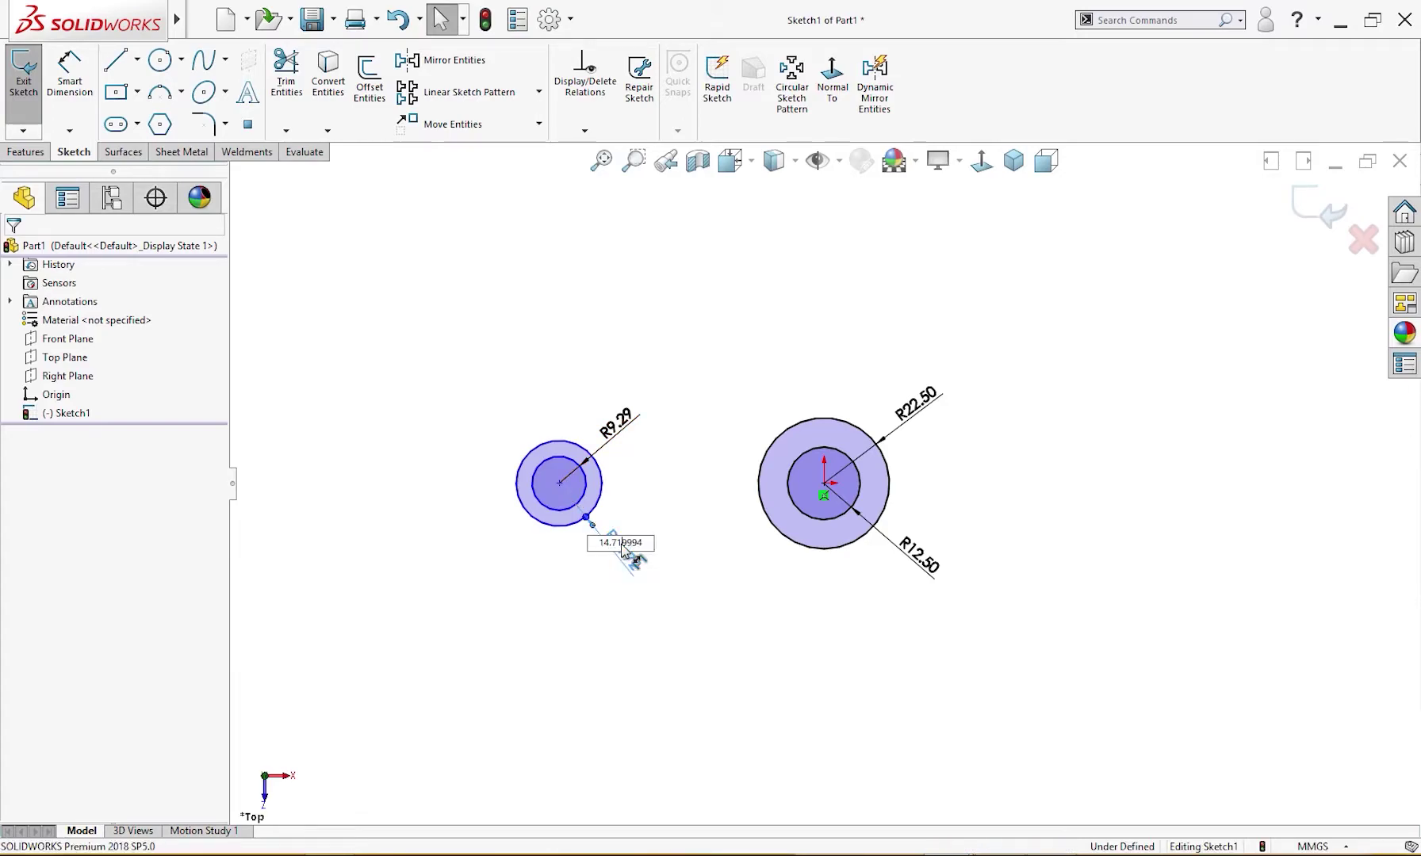
click(656, 546)
click(628, 559)
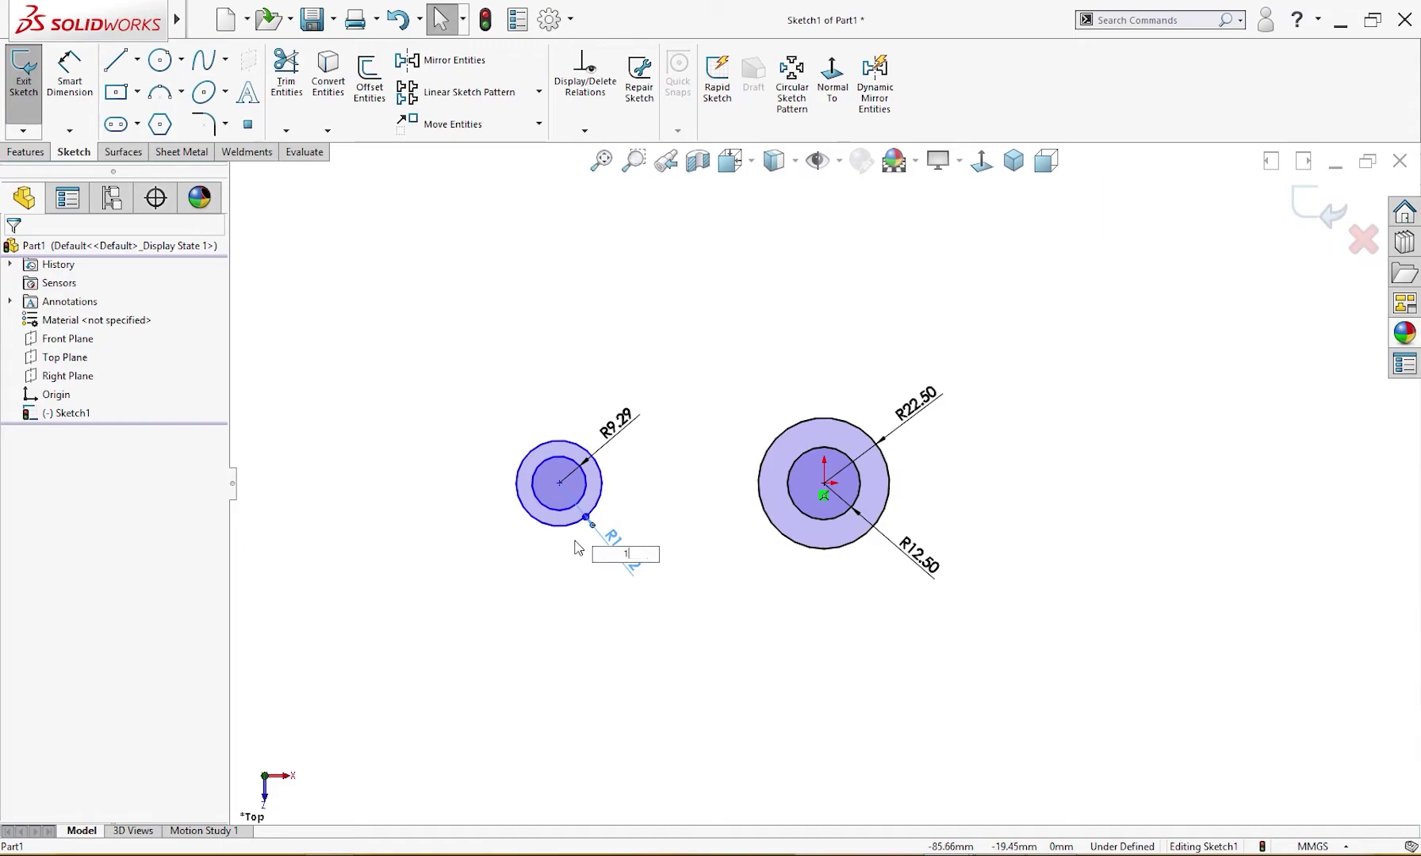
key(Return)
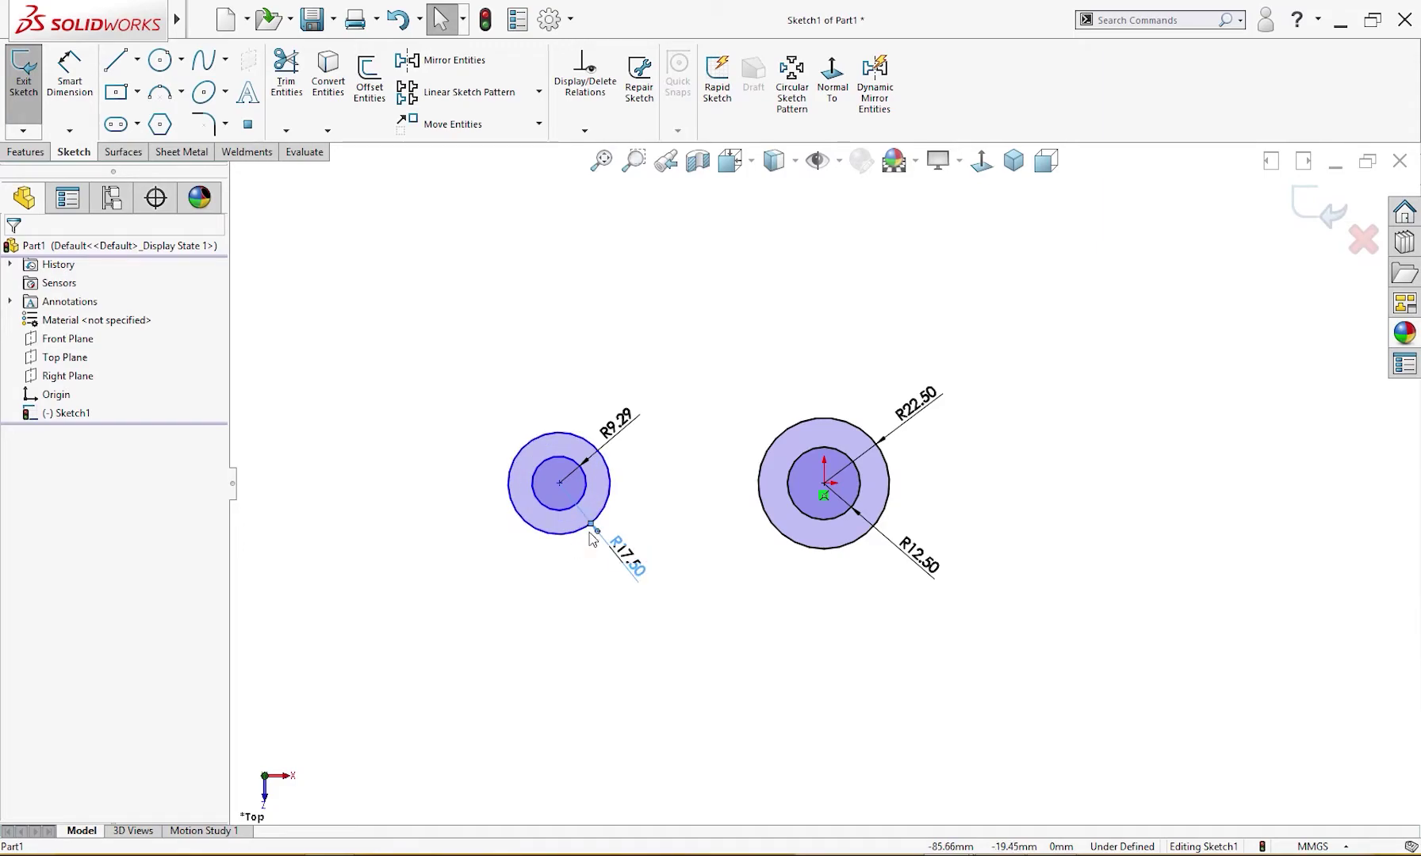
click(623, 428)
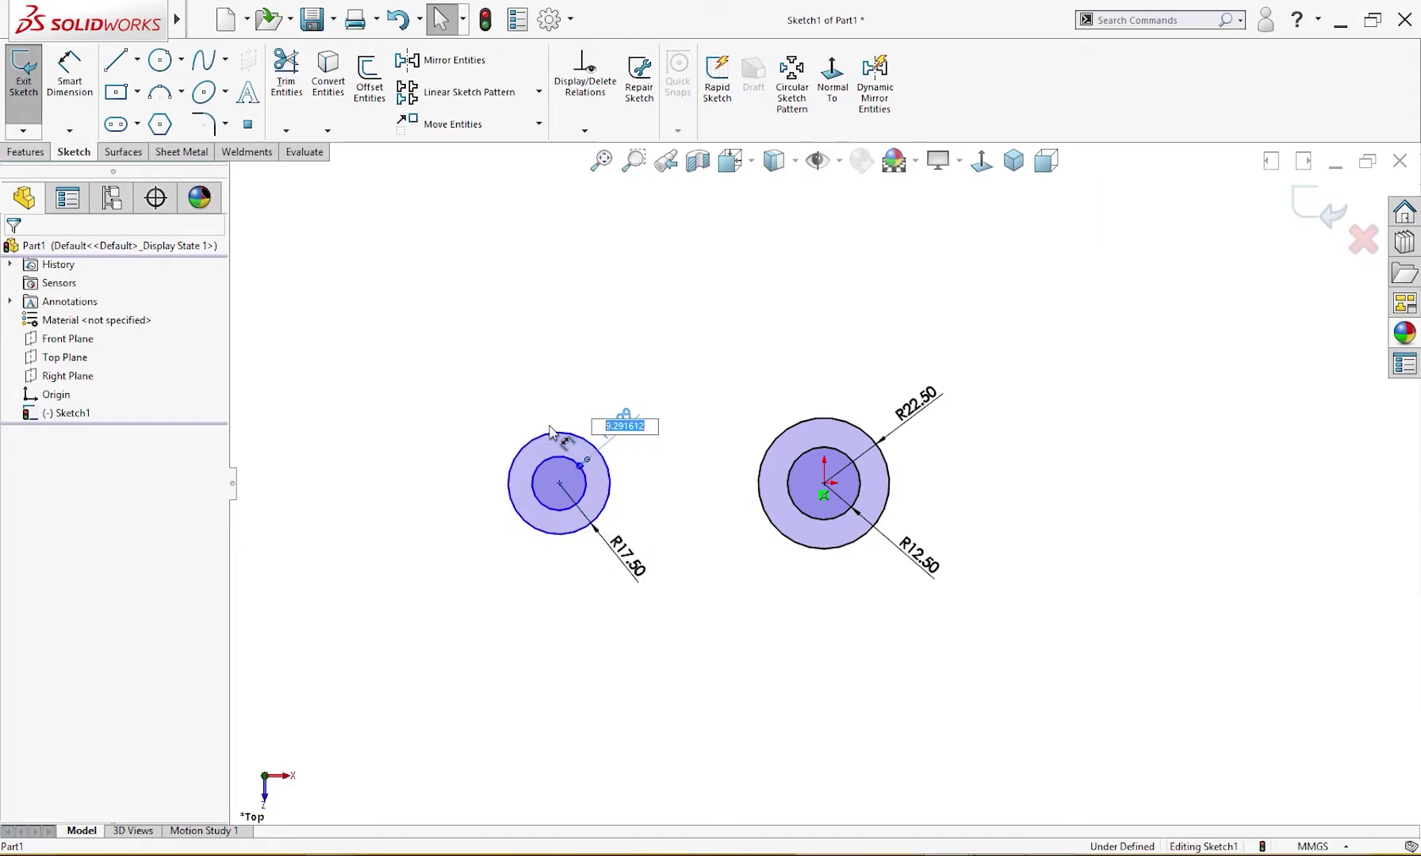
text(7.5)
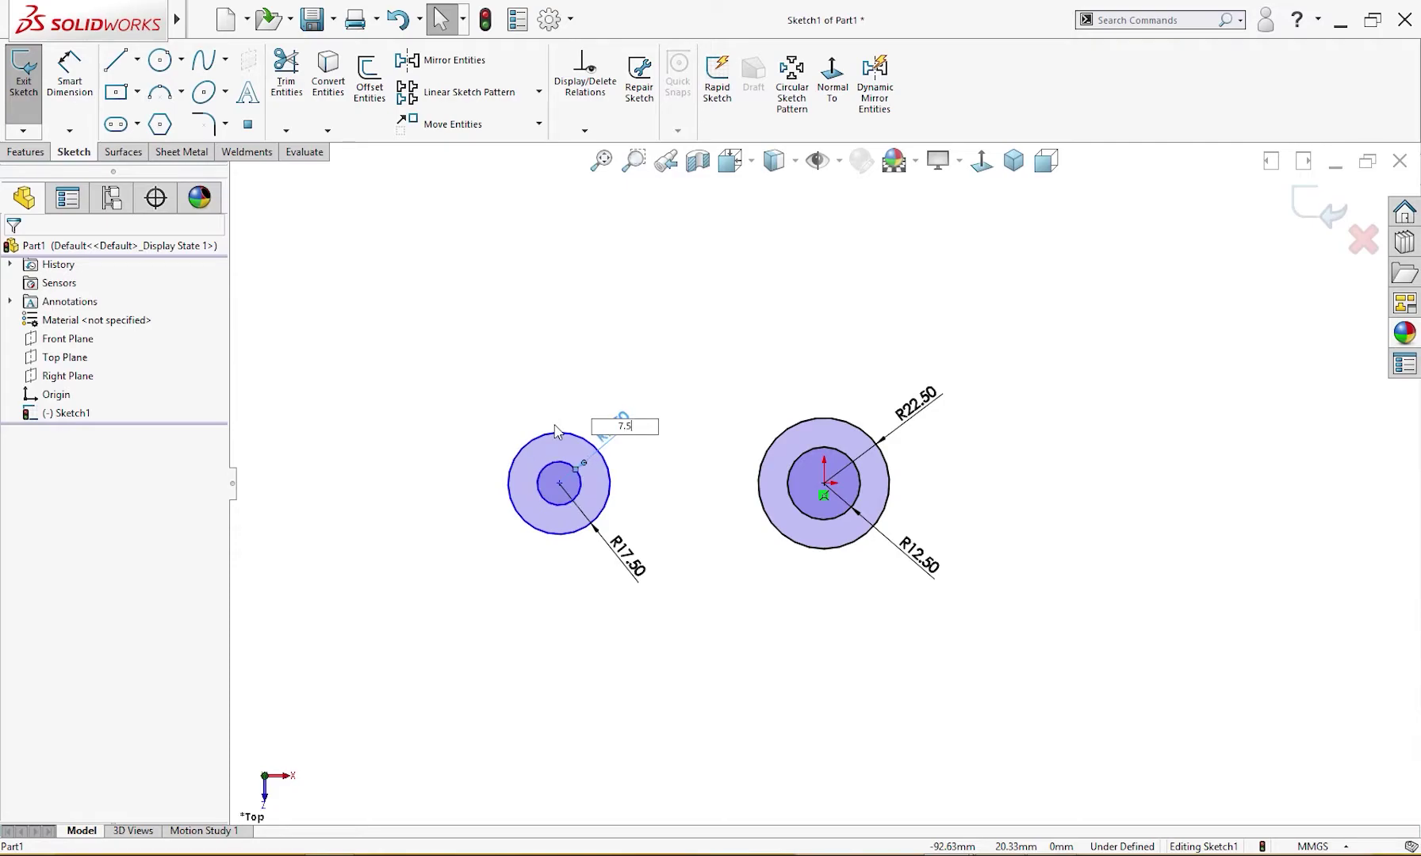
click(680, 353)
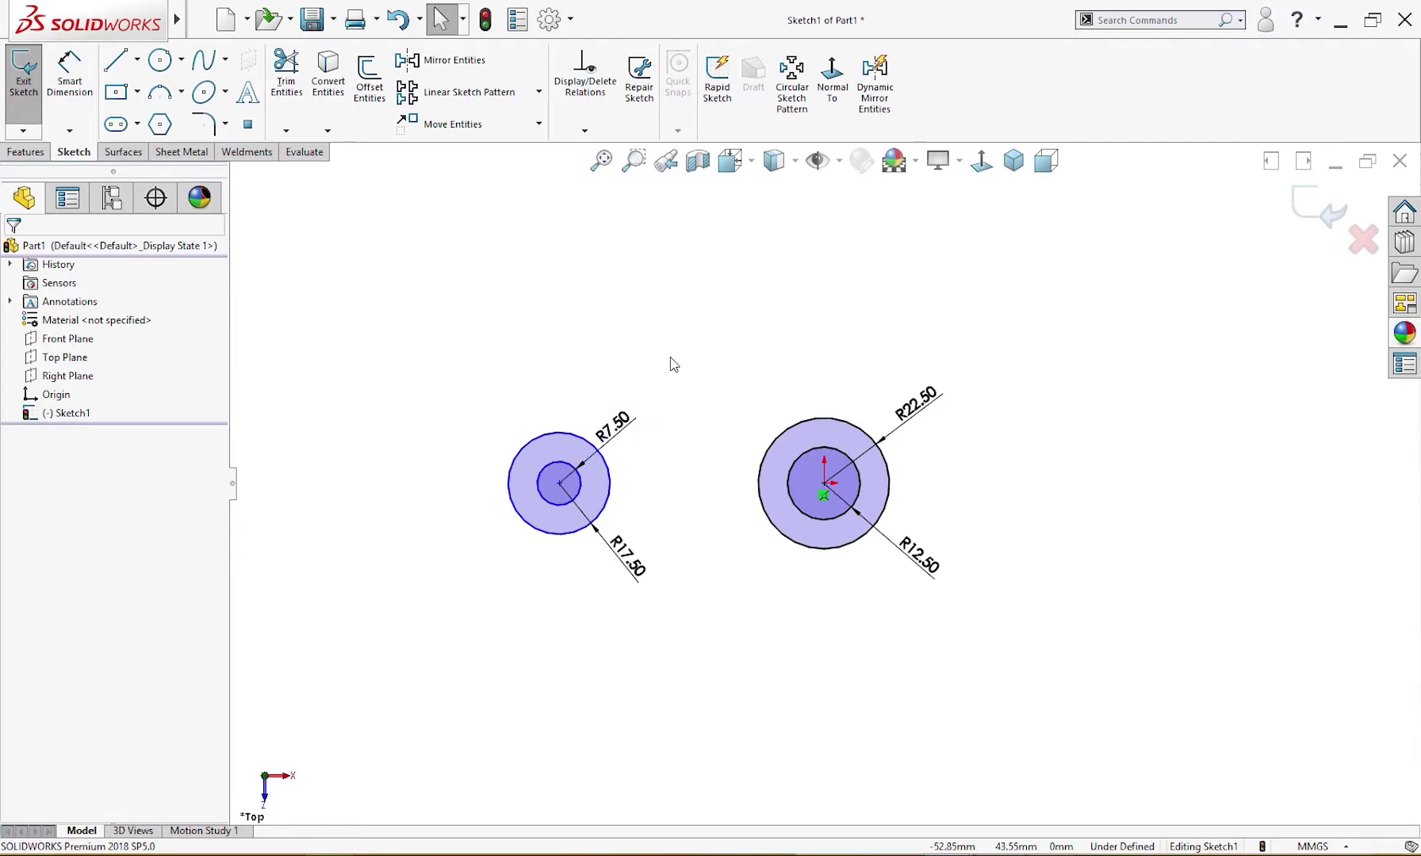
- Move the R7.50 and R17.50 dimension labels farther out from the left circle pair
drag(637, 431, 672, 405)
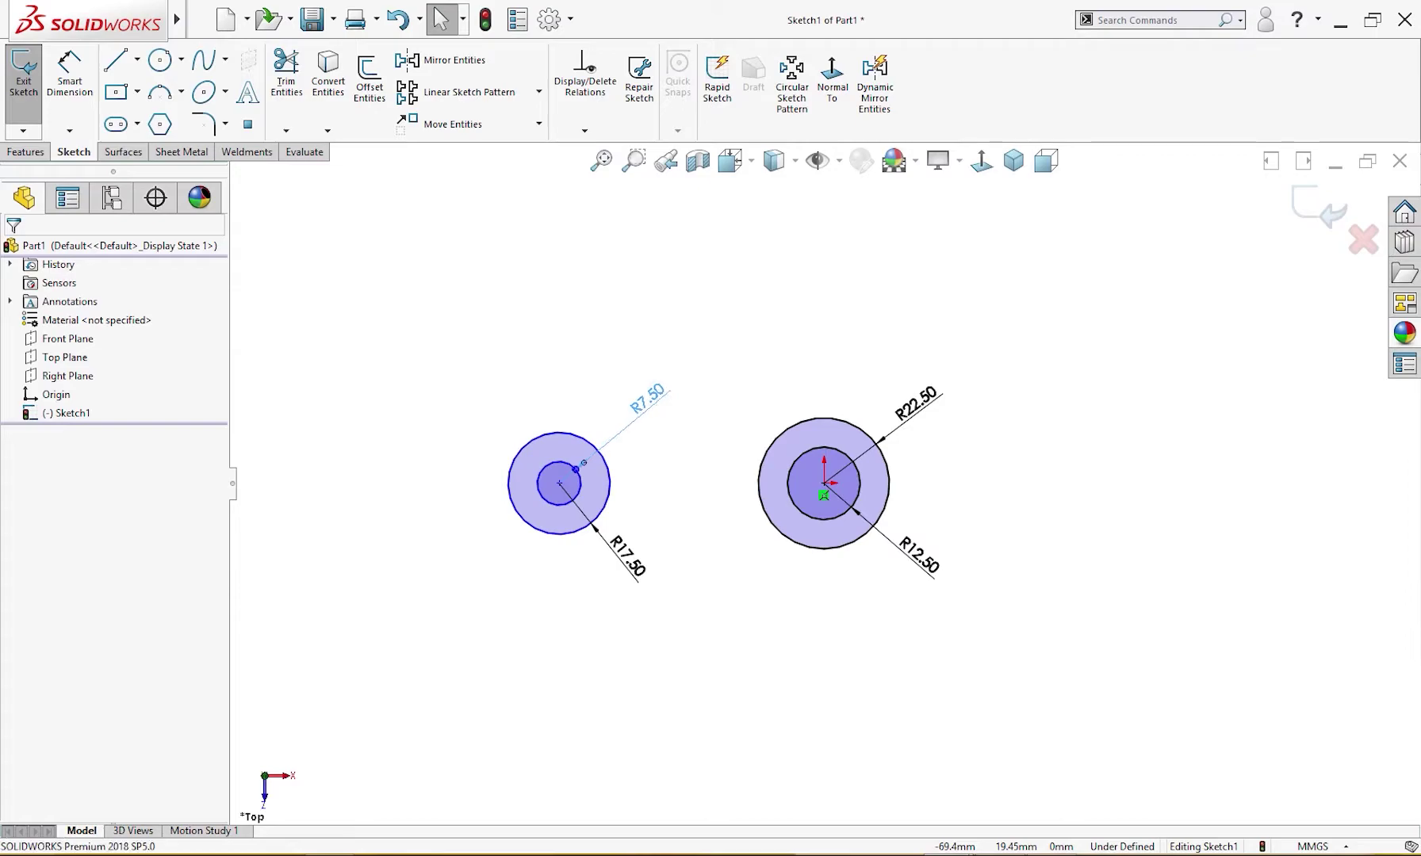
drag(651, 572, 646, 586)
click(632, 423)
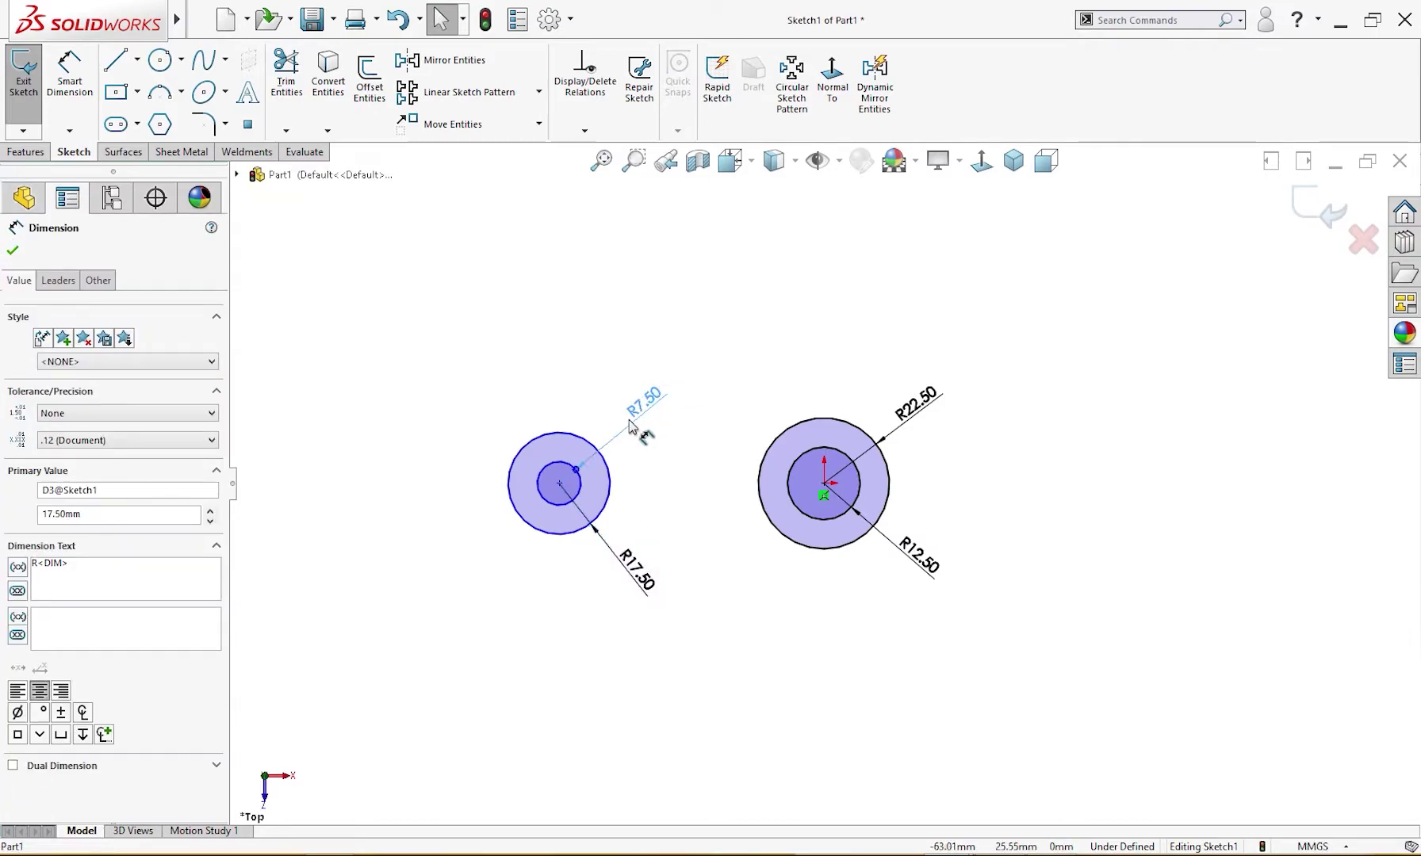
click(728, 408)
- Sketch a line about 38 mm left from the outer left circle's top, 10 mm down, and back to the inner circle's top
mouse_move(730, 381)
right_down()
mouse_move(711, 402)
mouse_move(555, 444)
right_up()
scroll(547, 444, down, 5)
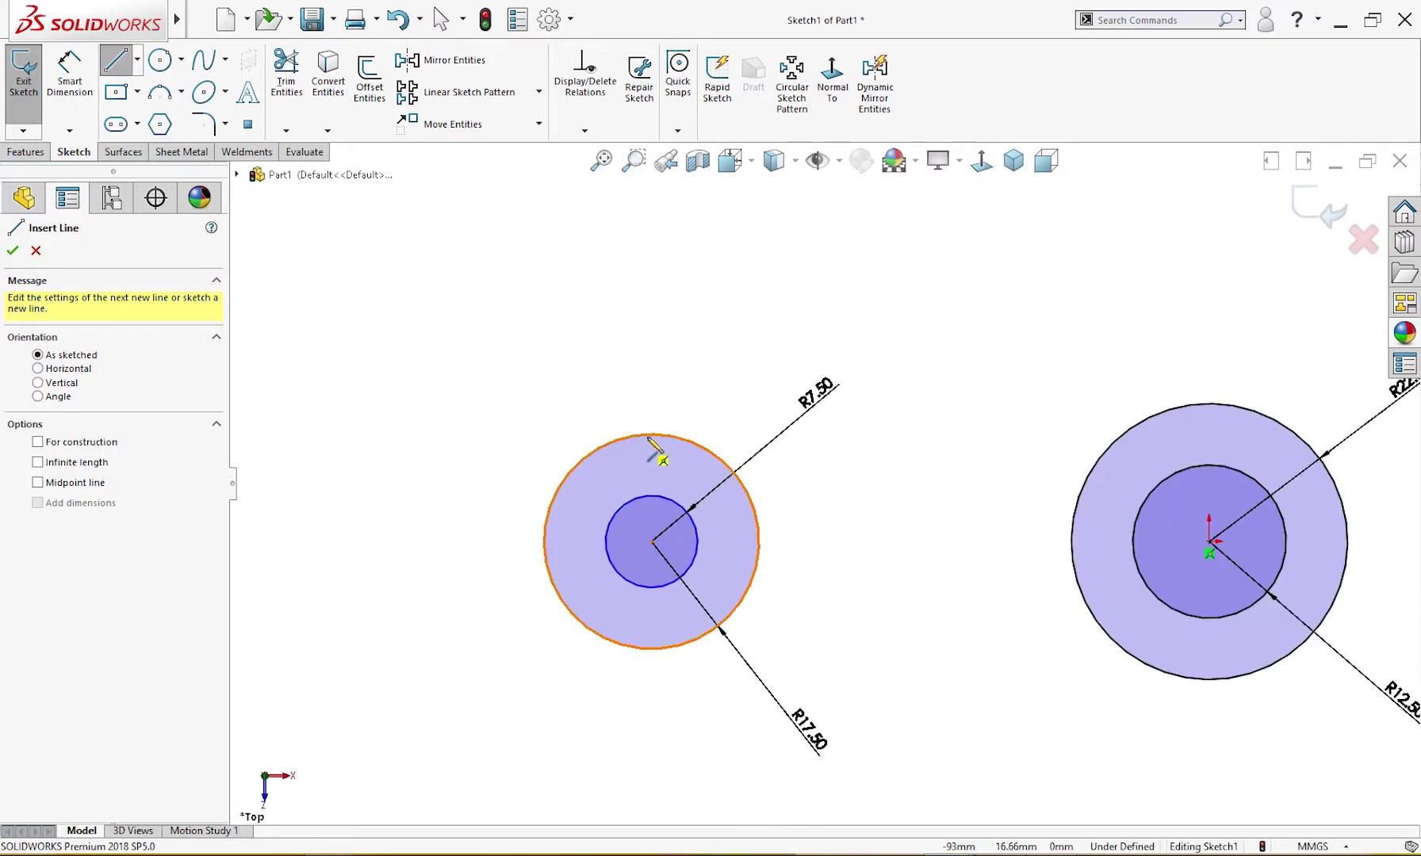
click(651, 435)
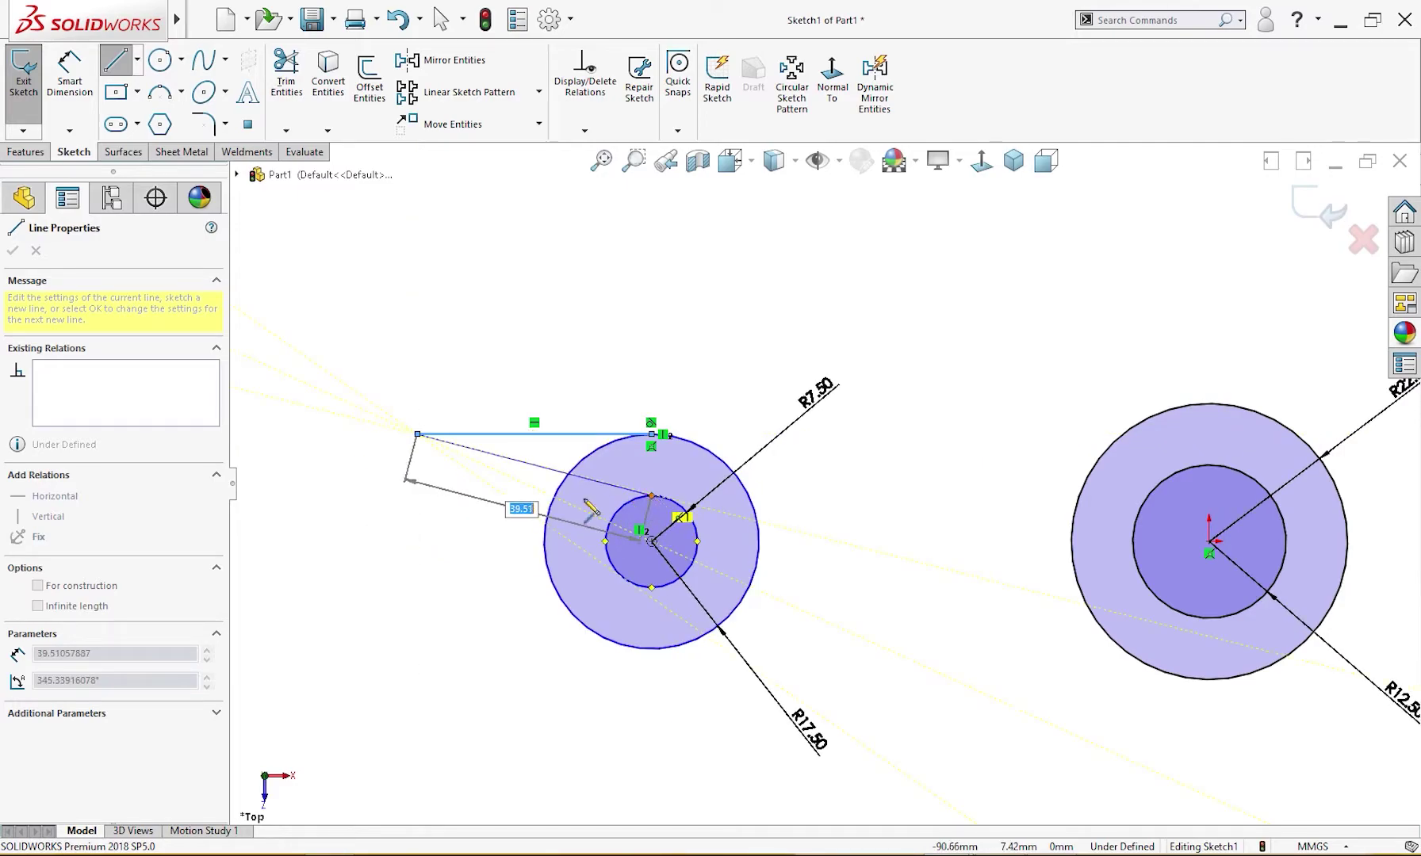
click(417, 497)
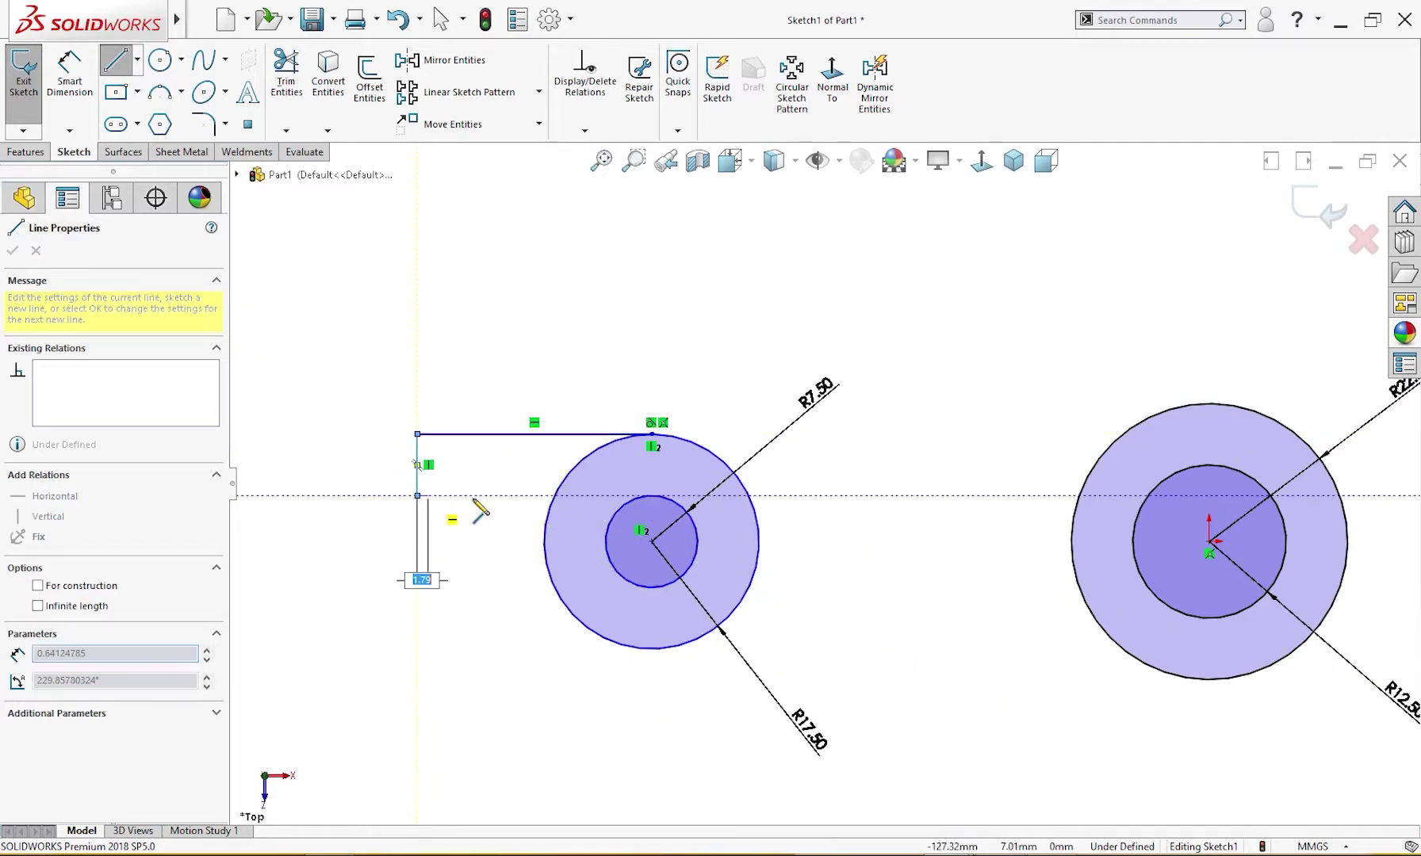
click(651, 496)
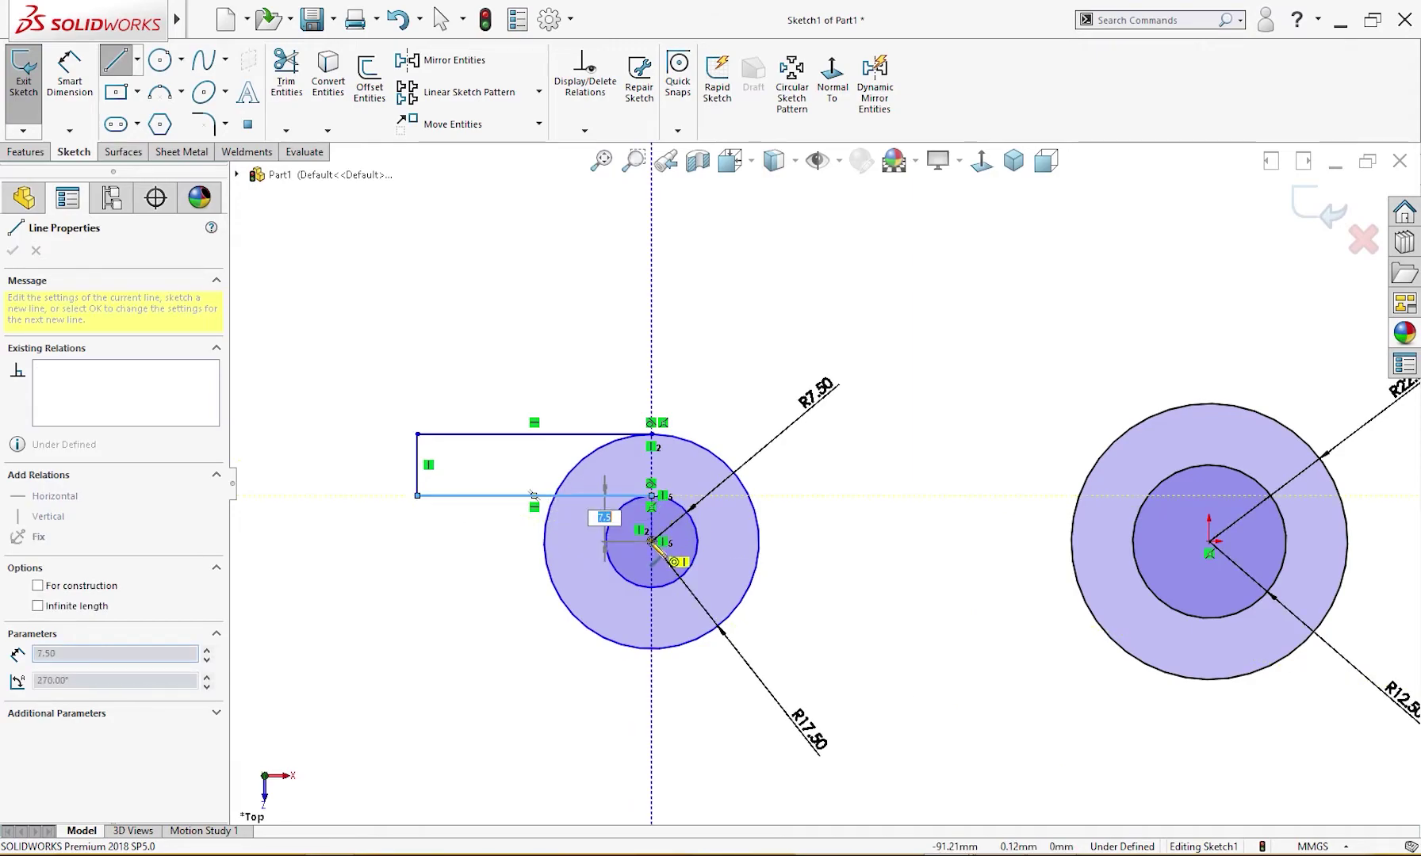
key(Escape)
- Draw a horizontal construction line about 57 mm left from the left circles' centre and mirror the three new lines about it
right_drag(571, 684, 543, 709)
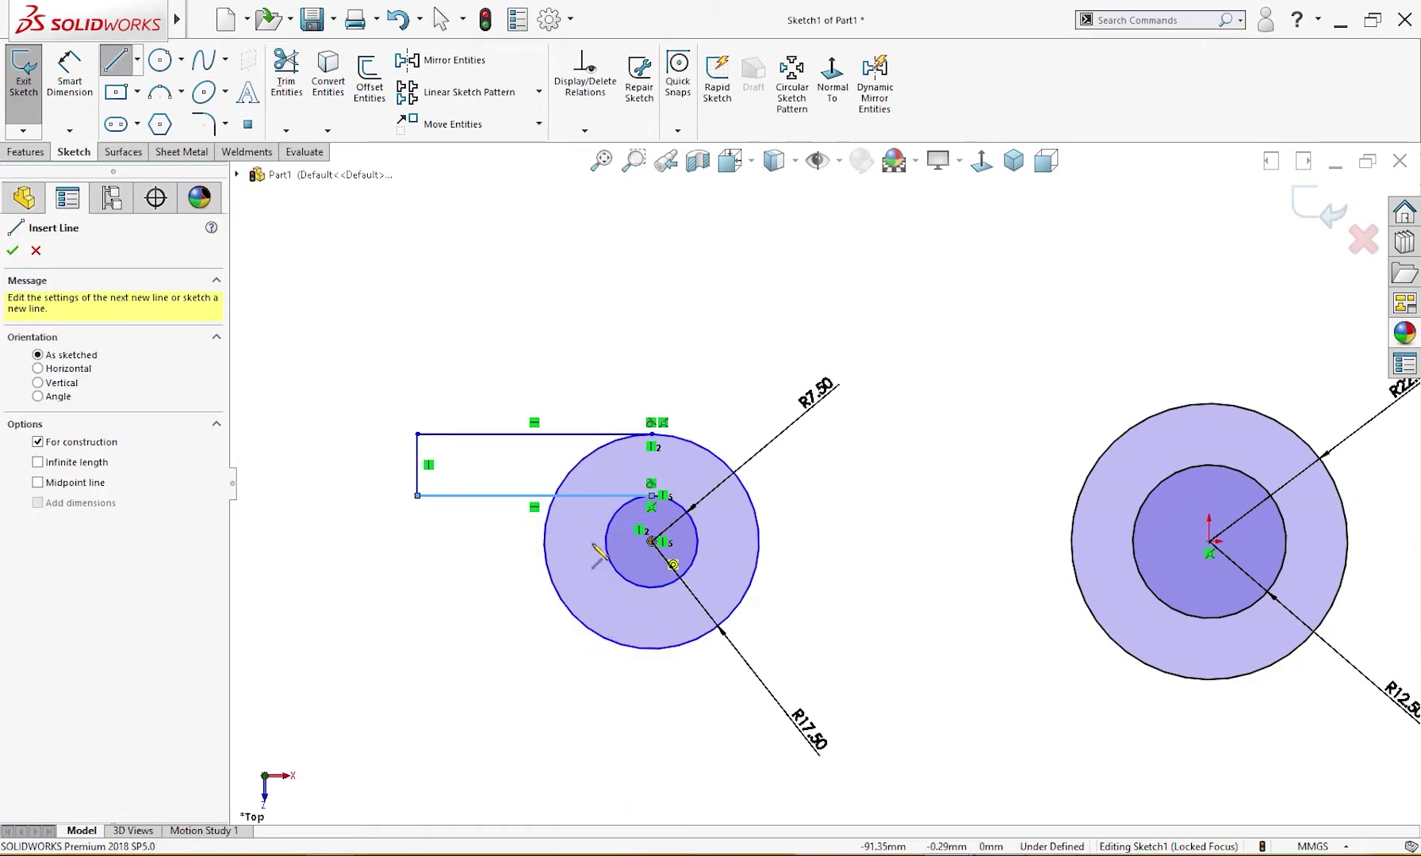
click(651, 542)
click(303, 542)
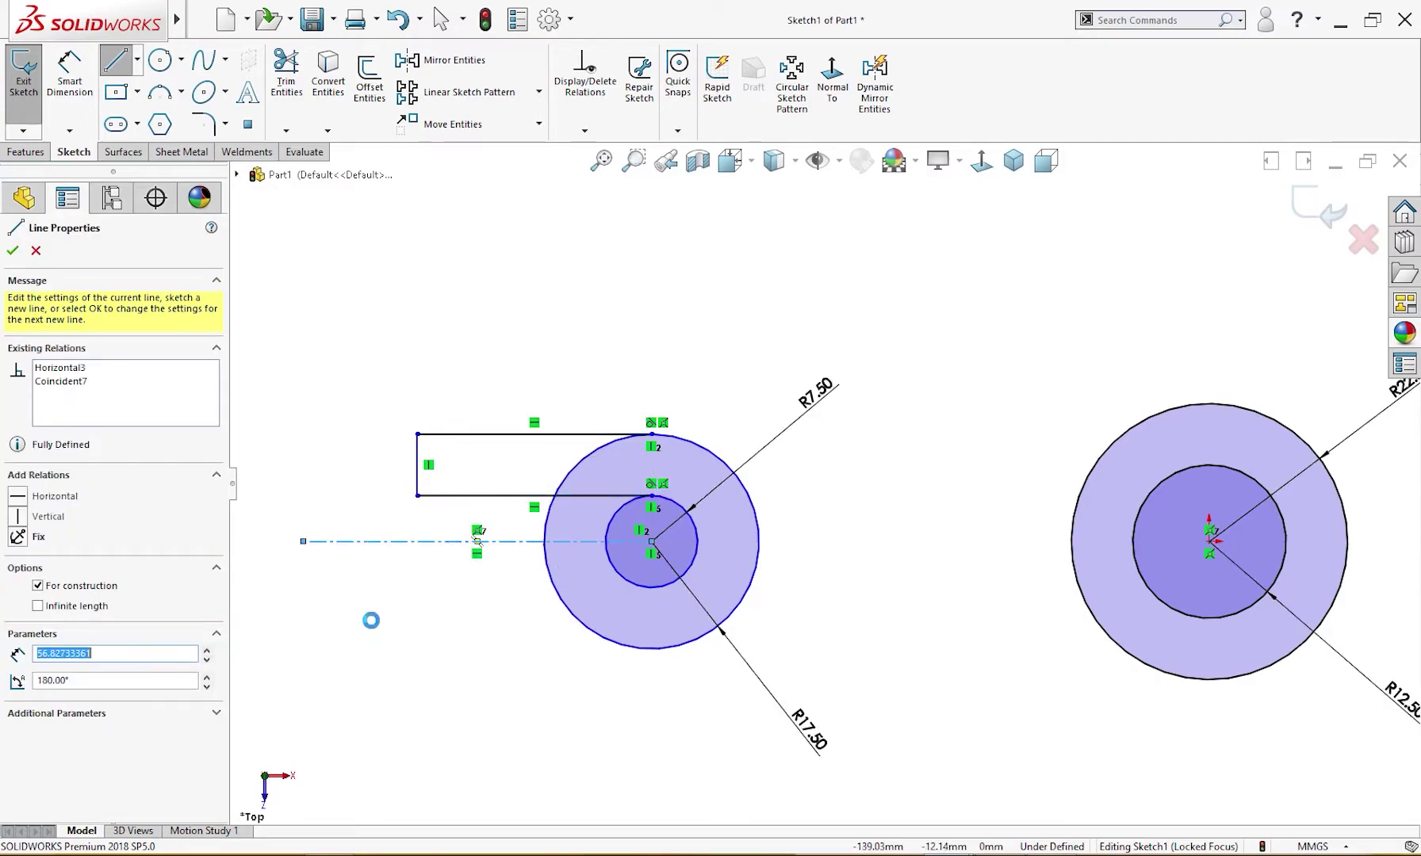
key(Escape)
mouse_move(476, 411)
mouse_down()
mouse_move(384, 554)
mouse_move(371, 612)
mouse_up()
click(422, 547)
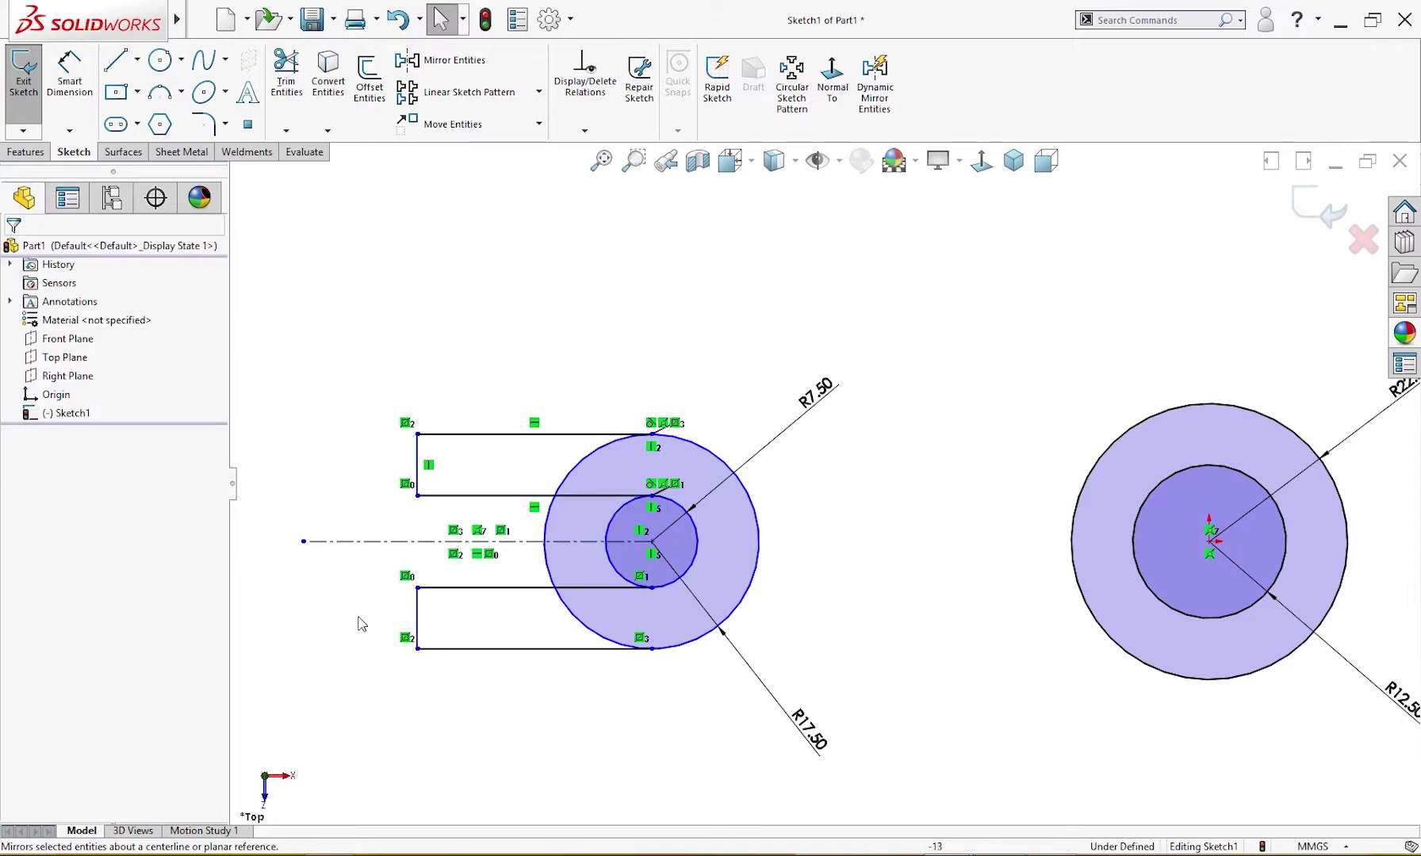
- Dimension the horizontal distance from the lower arm's end line to the left circles' centre as 13 mm
scroll(555, 698, up, 3)
right_drag(675, 693, 682, 622)
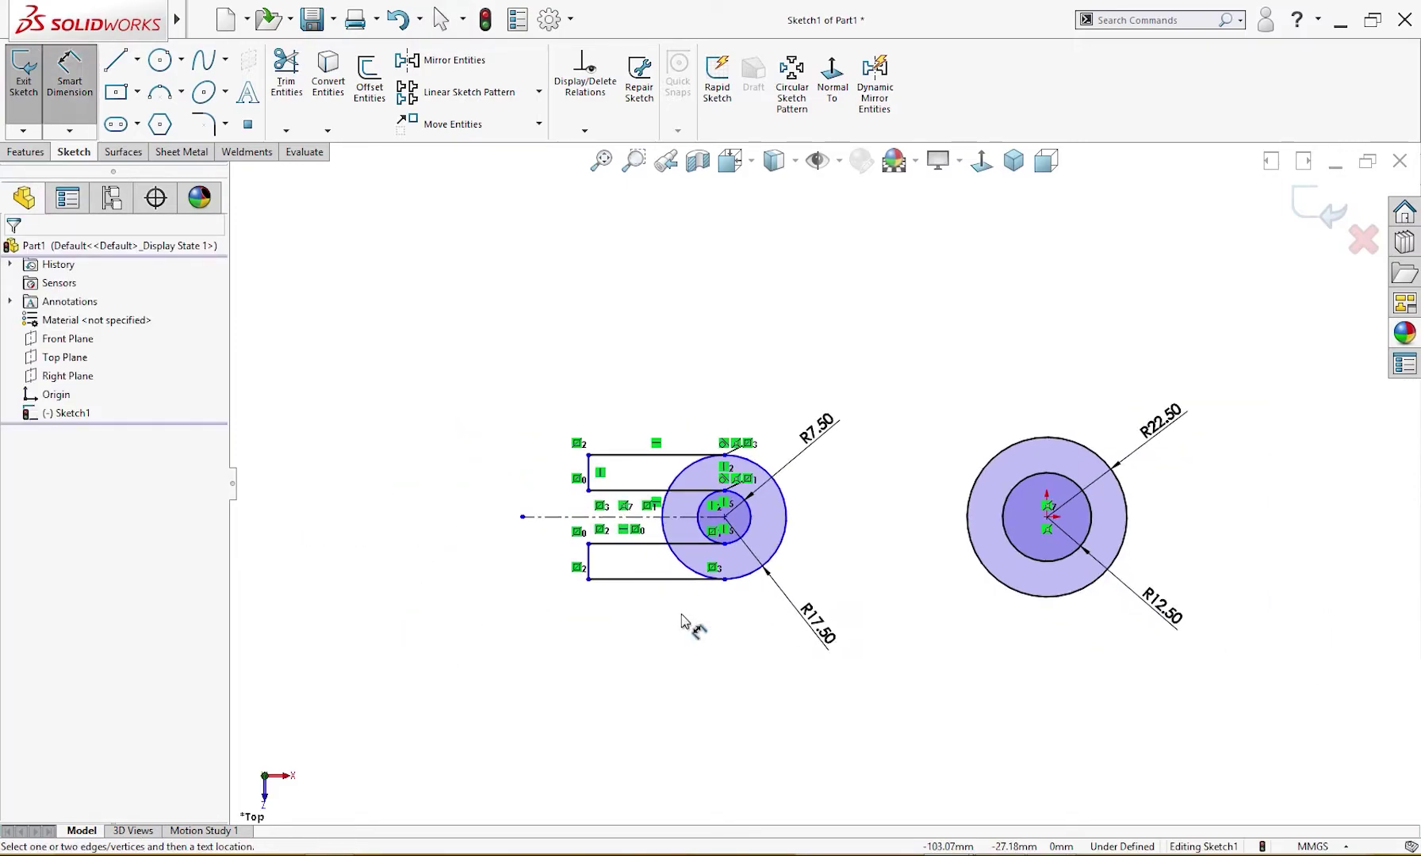
click(589, 562)
click(743, 585)
click(663, 665)
text(13)
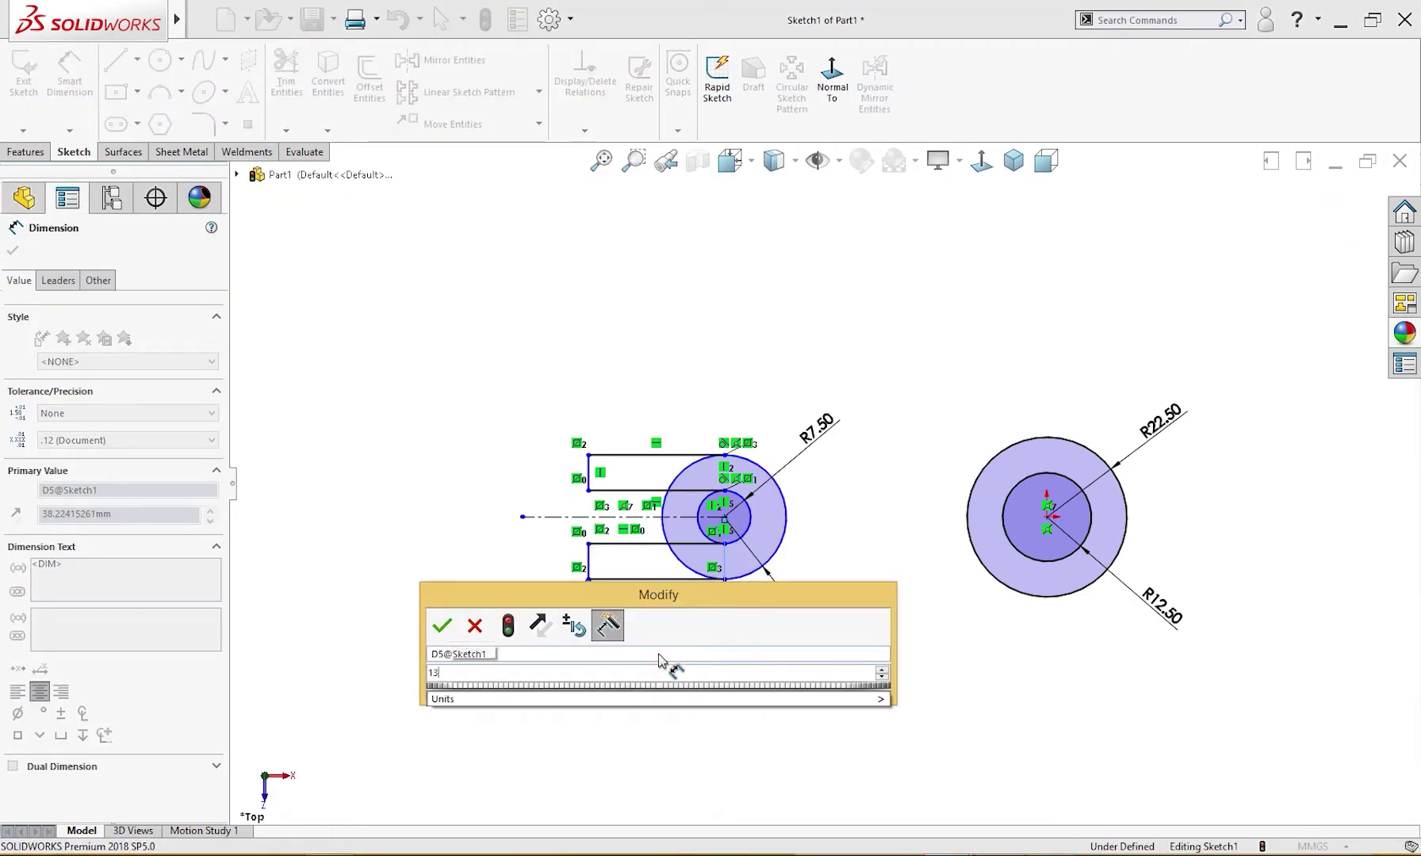
key(Return)
- Trim away the left halves of both left circles, leaving a closed U-shaped fork profile
scroll(738, 568, down, 3)
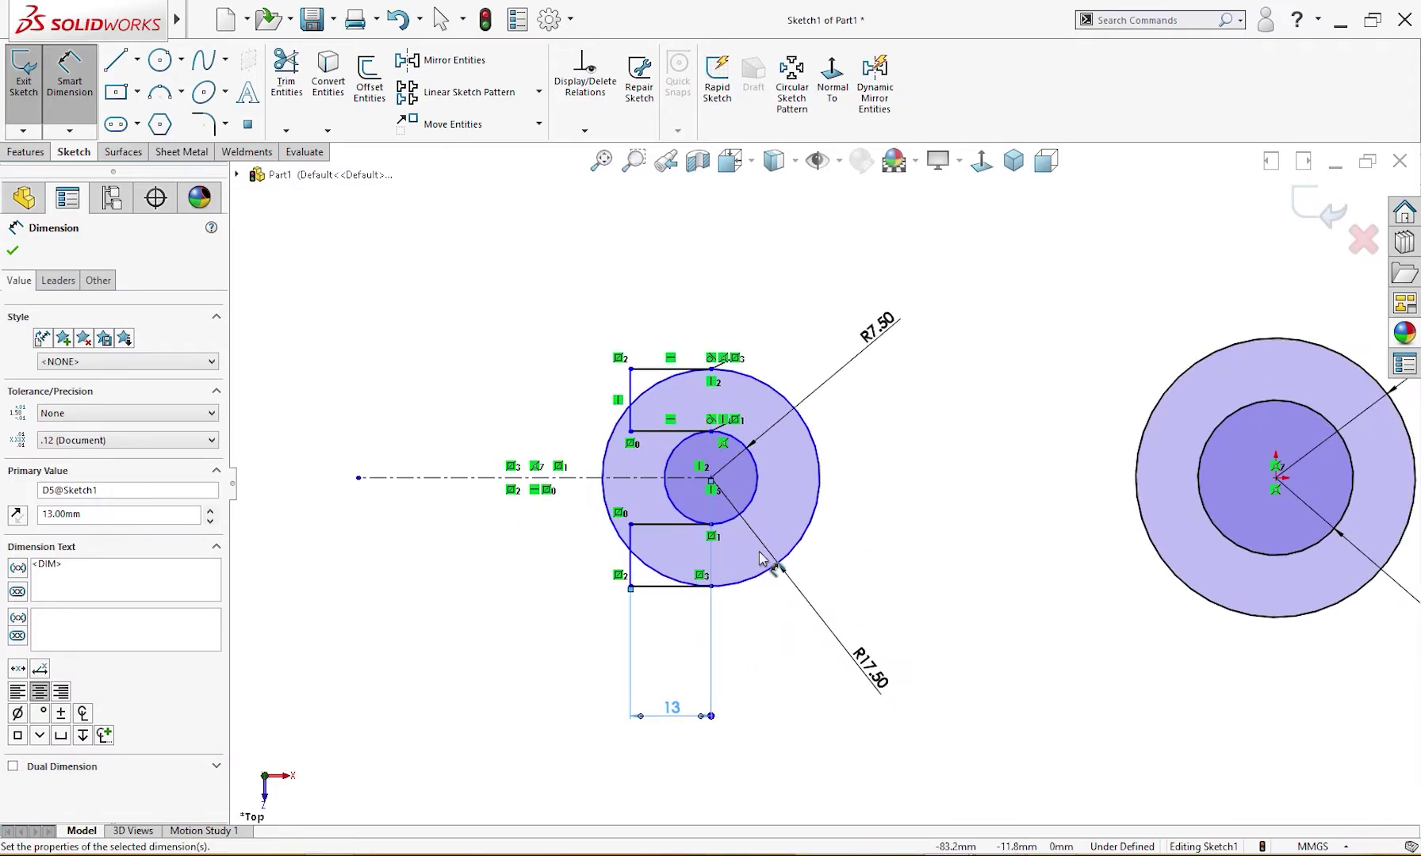
right_drag(846, 539, 897, 590)
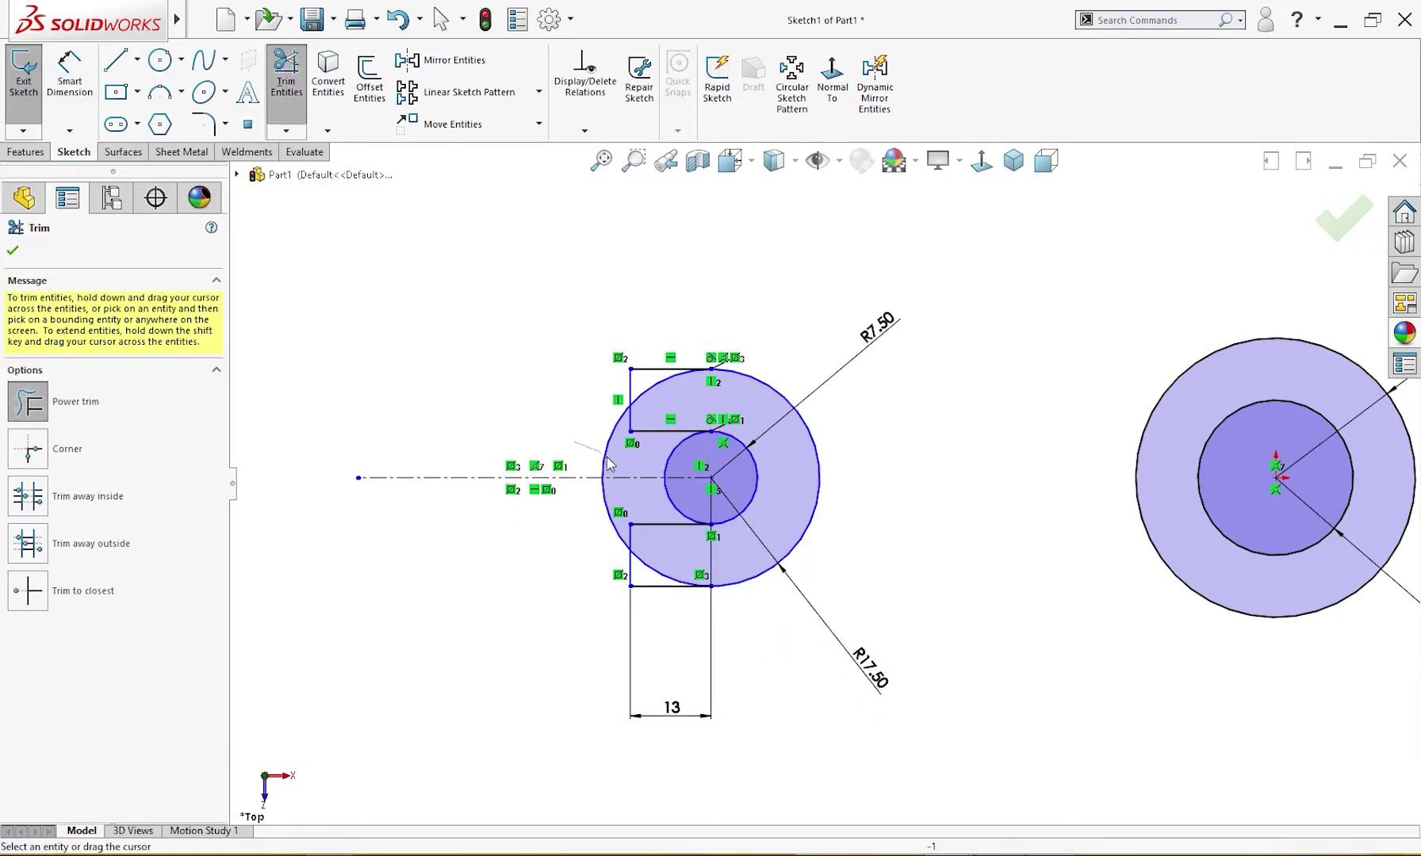
drag(607, 462, 612, 472)
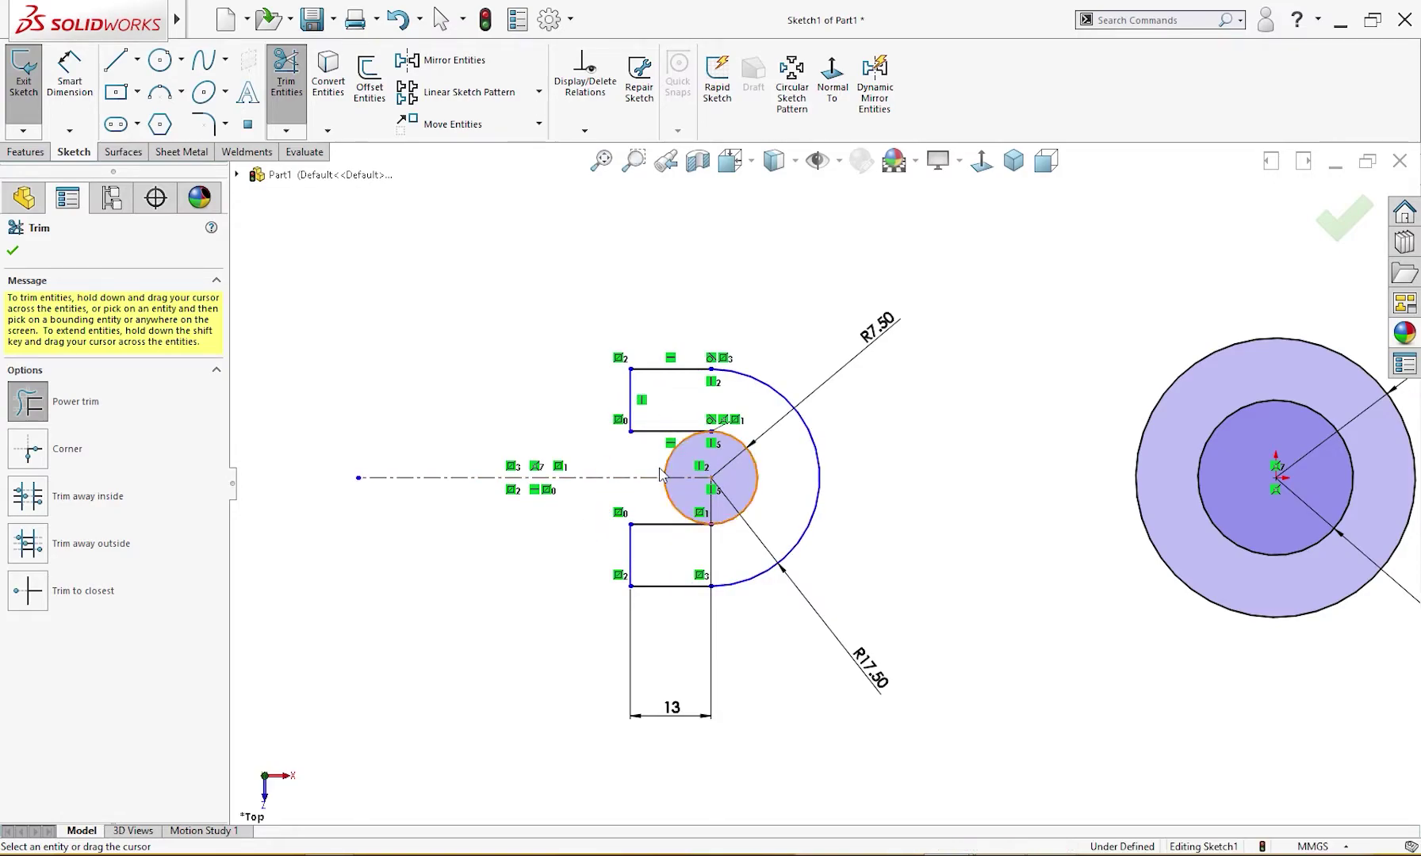
drag(652, 463, 725, 532)
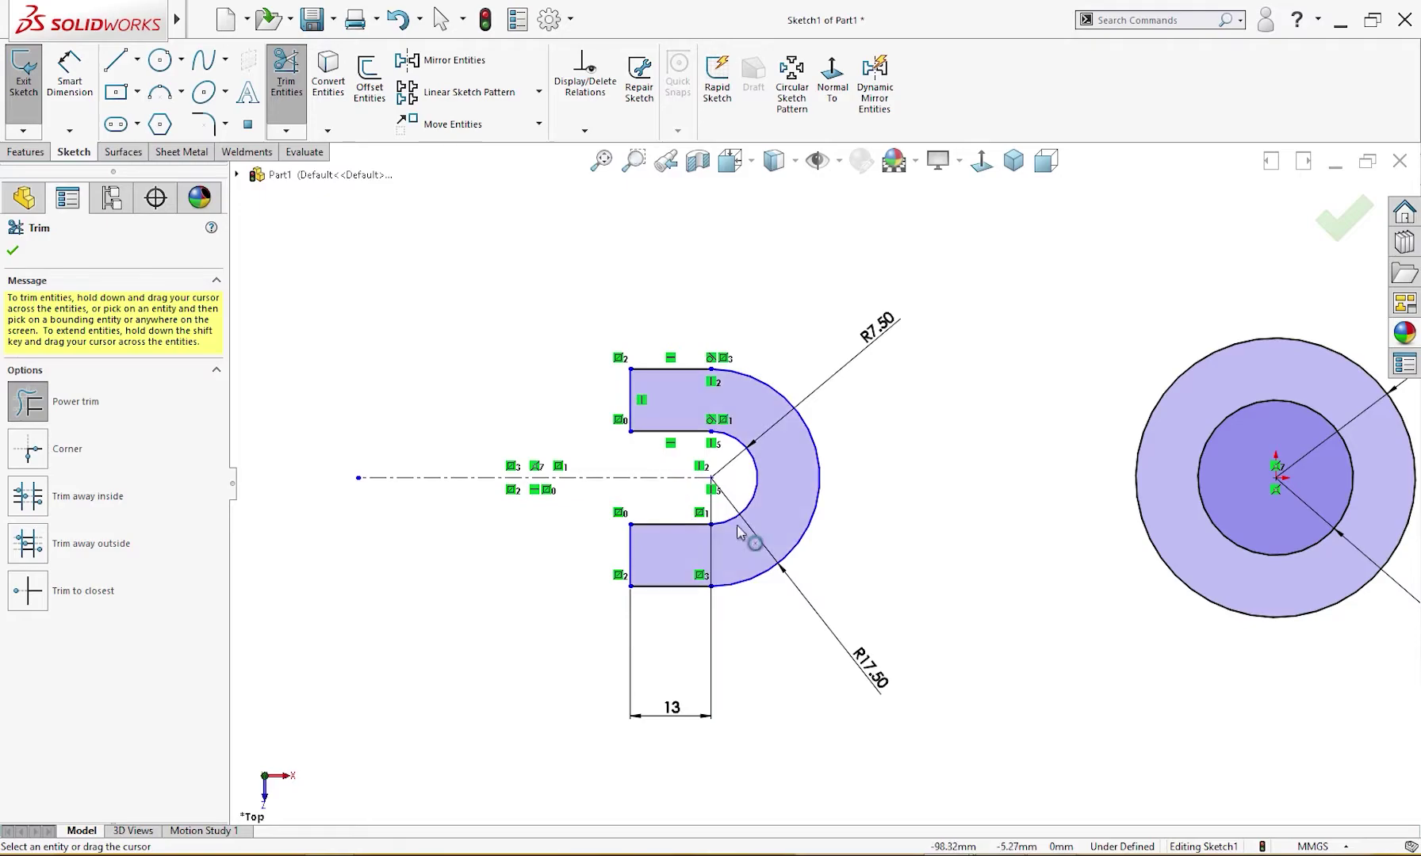
scroll(829, 559, up, 2)
scroll(842, 547, down, 2)
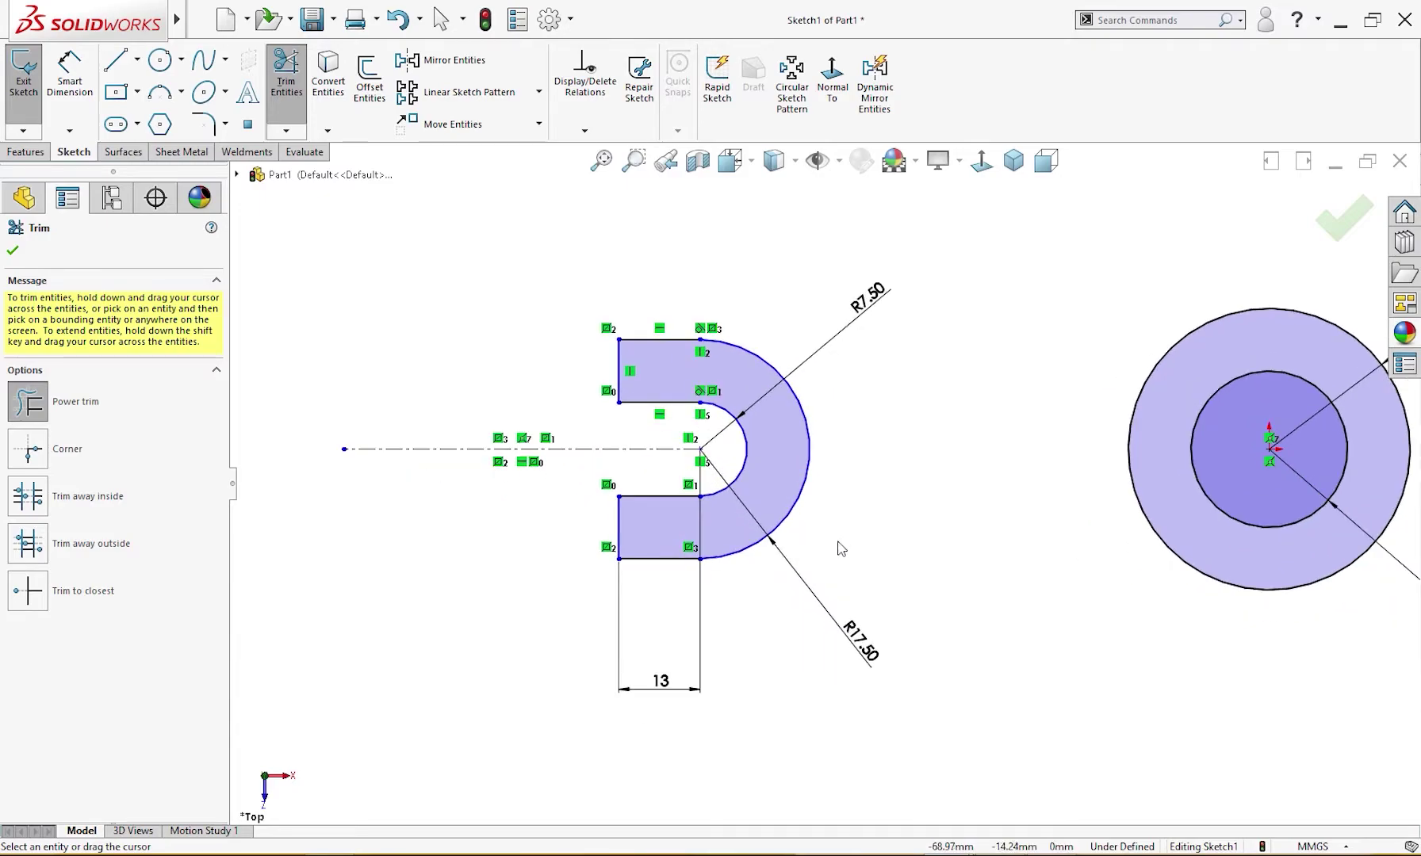
scroll(847, 547, up, 3)
key(Escape)
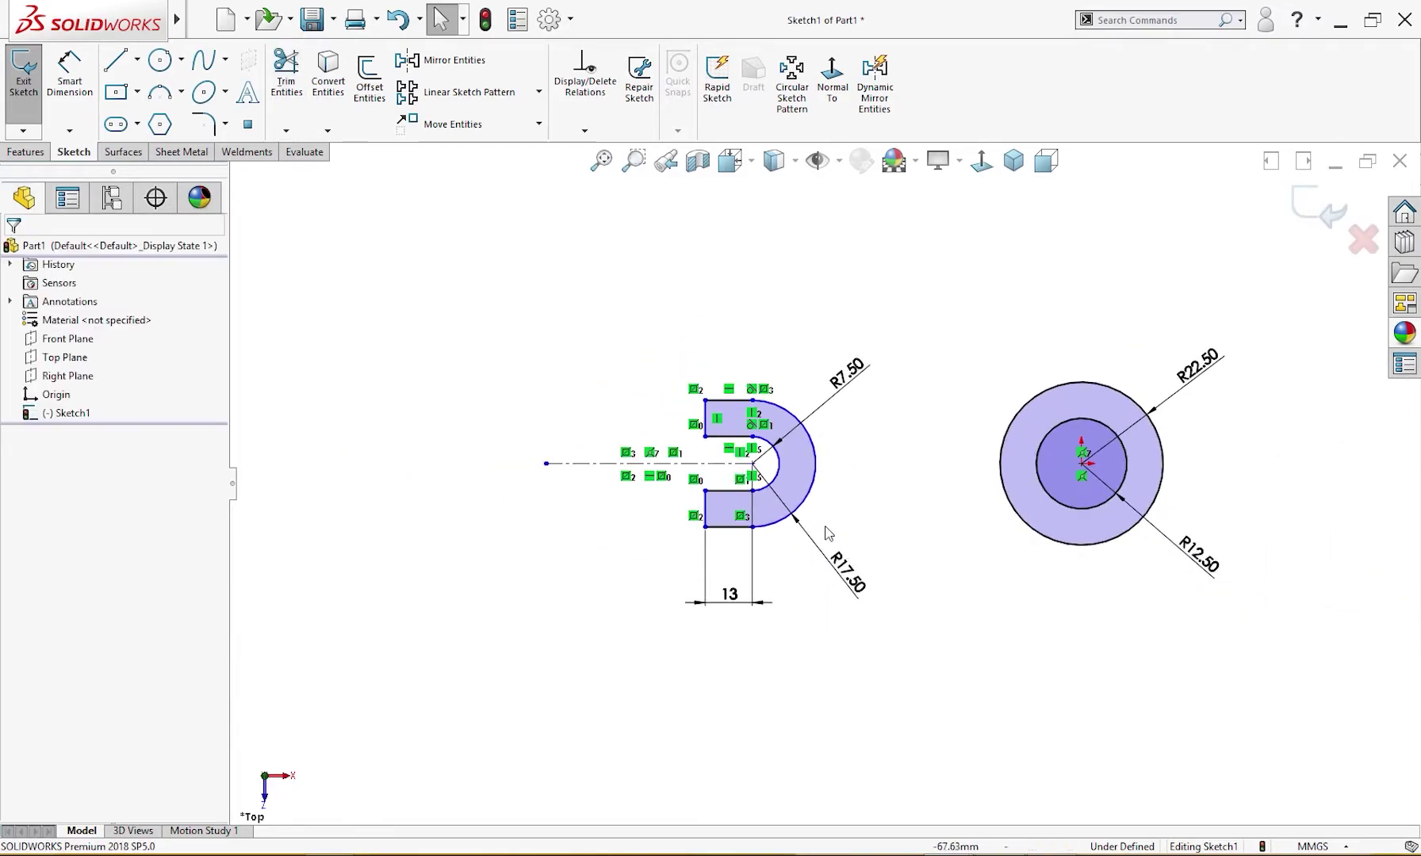
- Add a horizontal relation between the fork arcs' centre point and the centre of the right circles
click(751, 468)
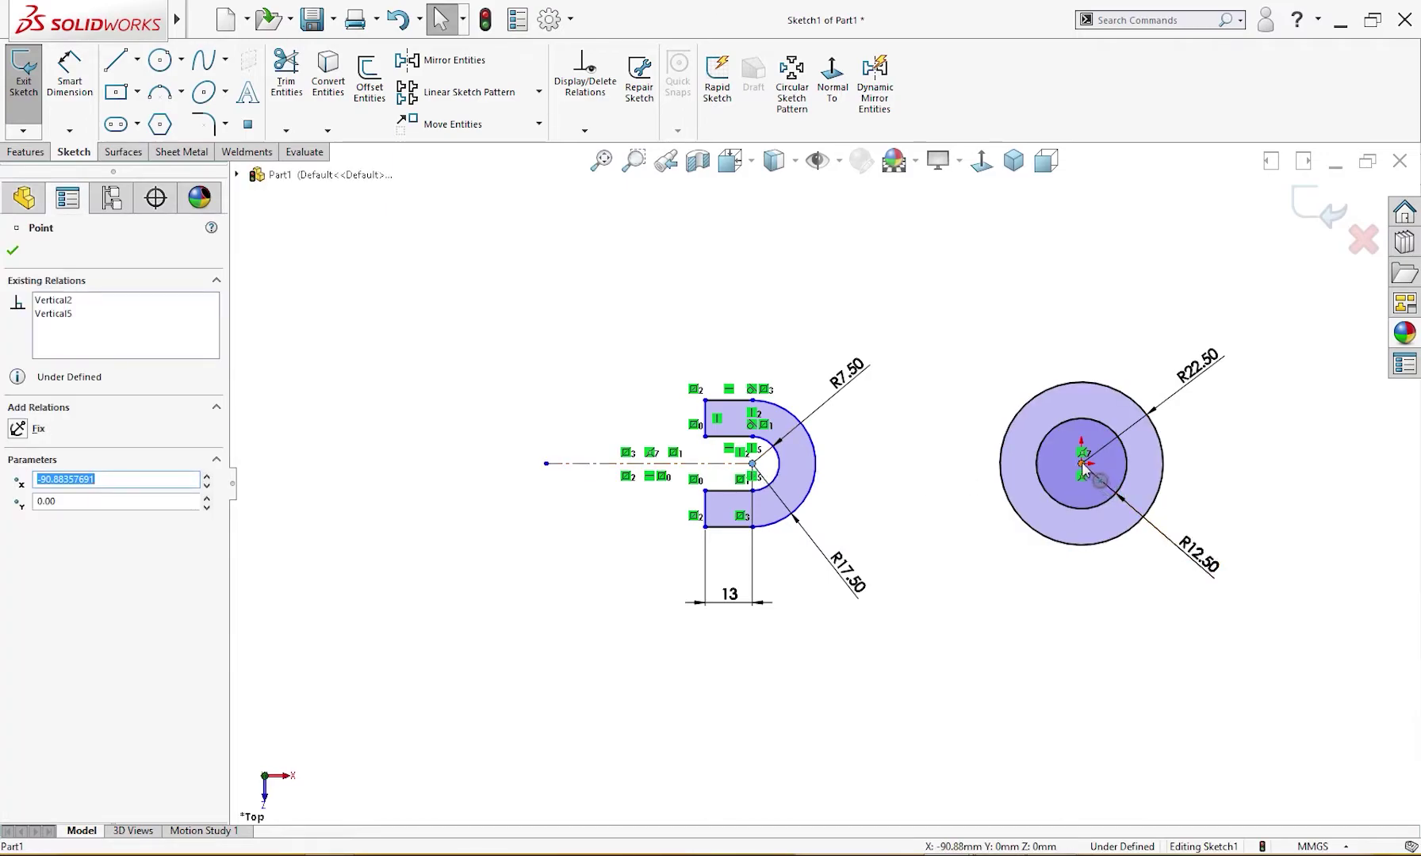
ctrl+click(1081, 463)
click(1129, 358)
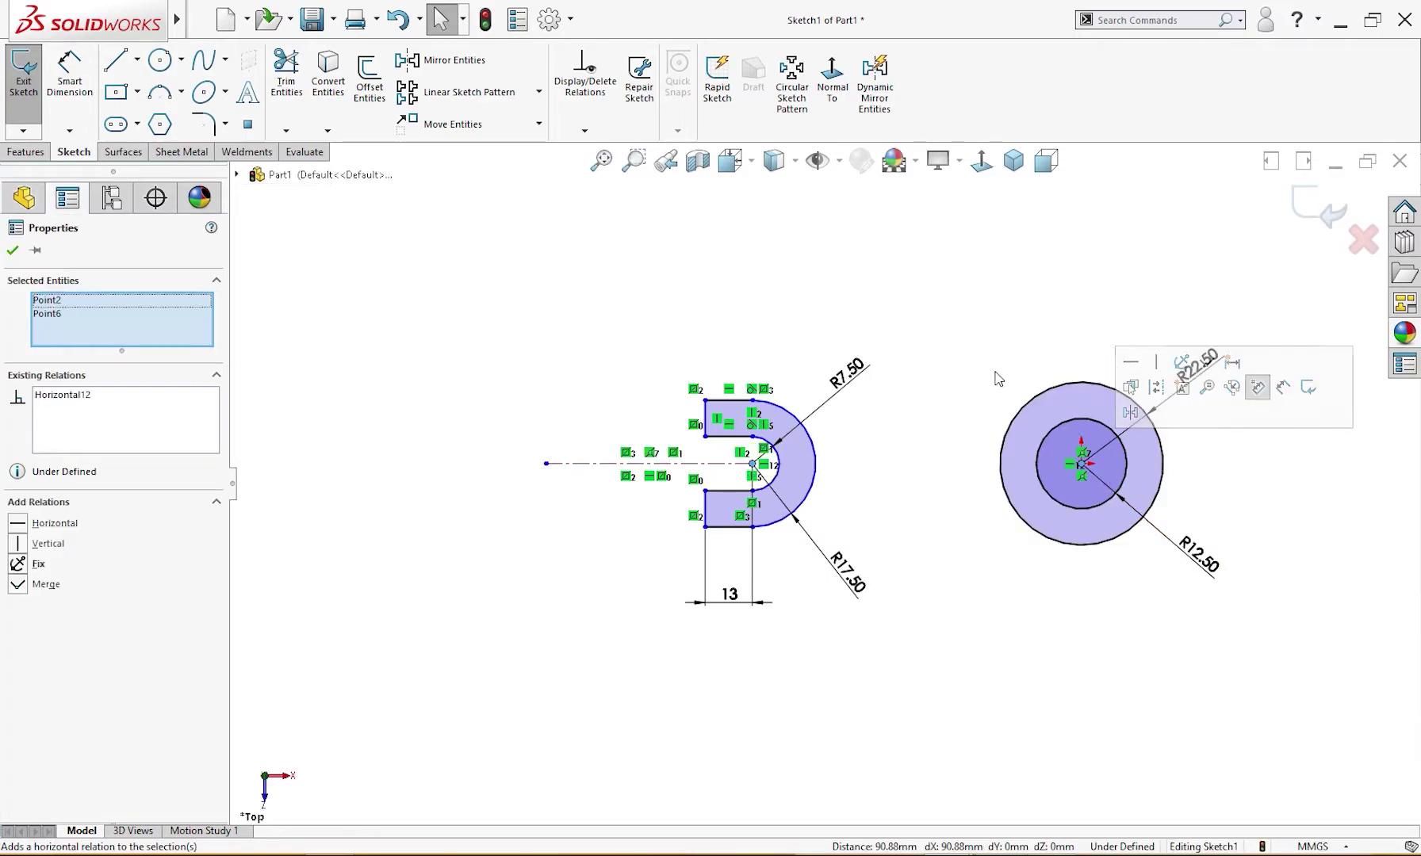
click(912, 381)
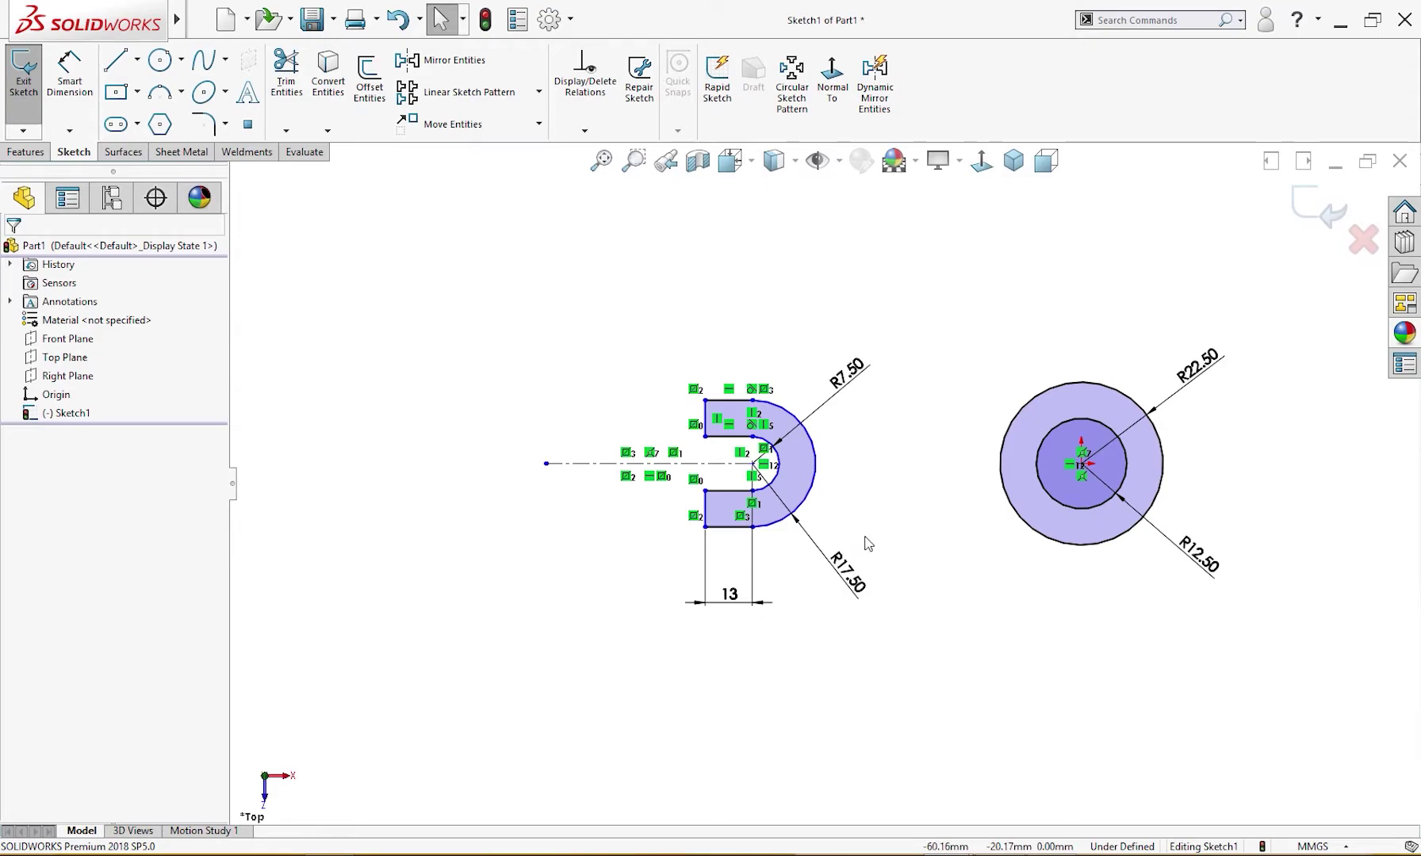
- Move the fork's R17.50 and R7.50 dimension labels closer to the arcs
drag(847, 572, 850, 545)
click(856, 617)
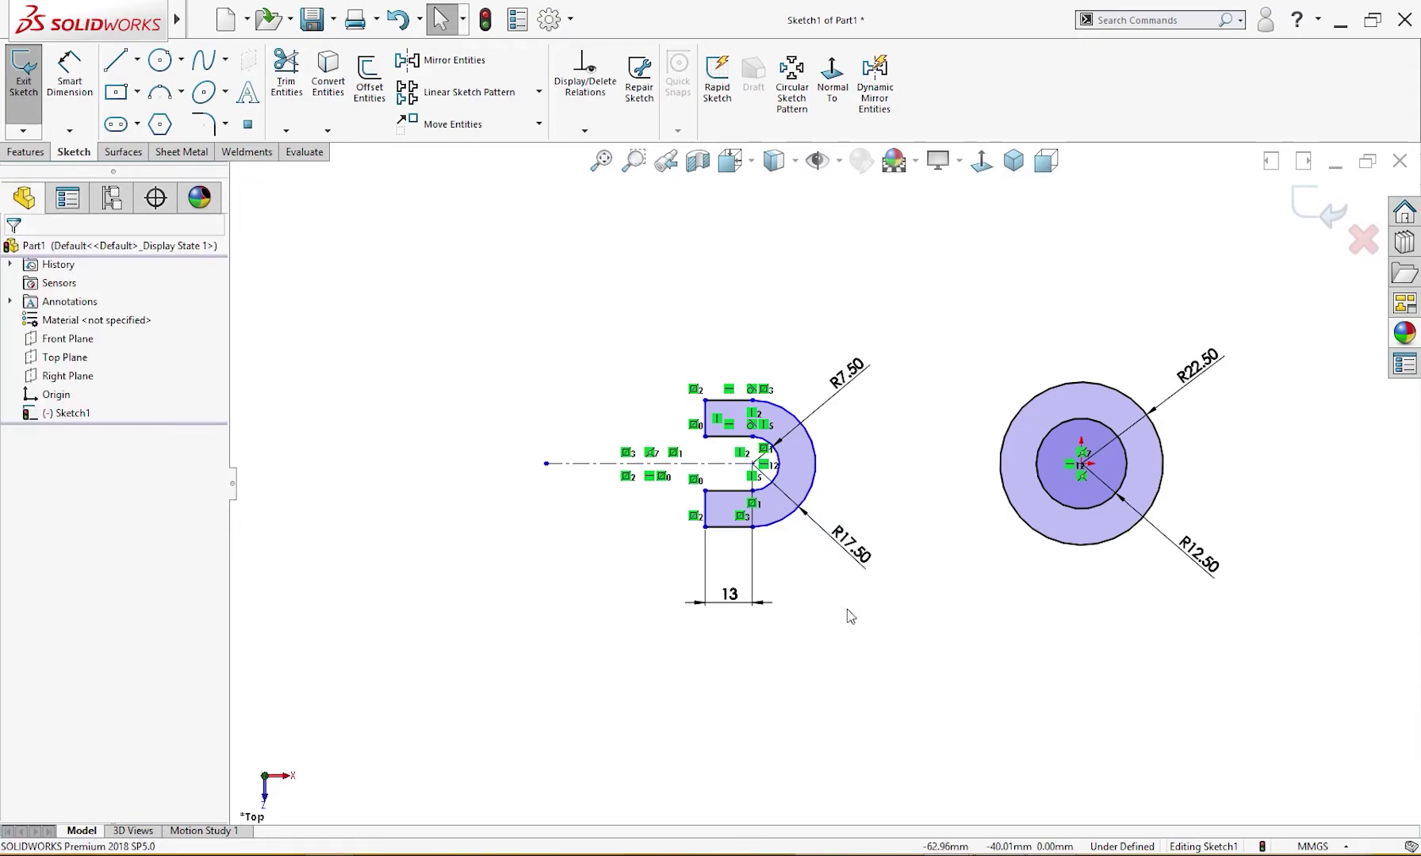
scroll(776, 572, down, 2)
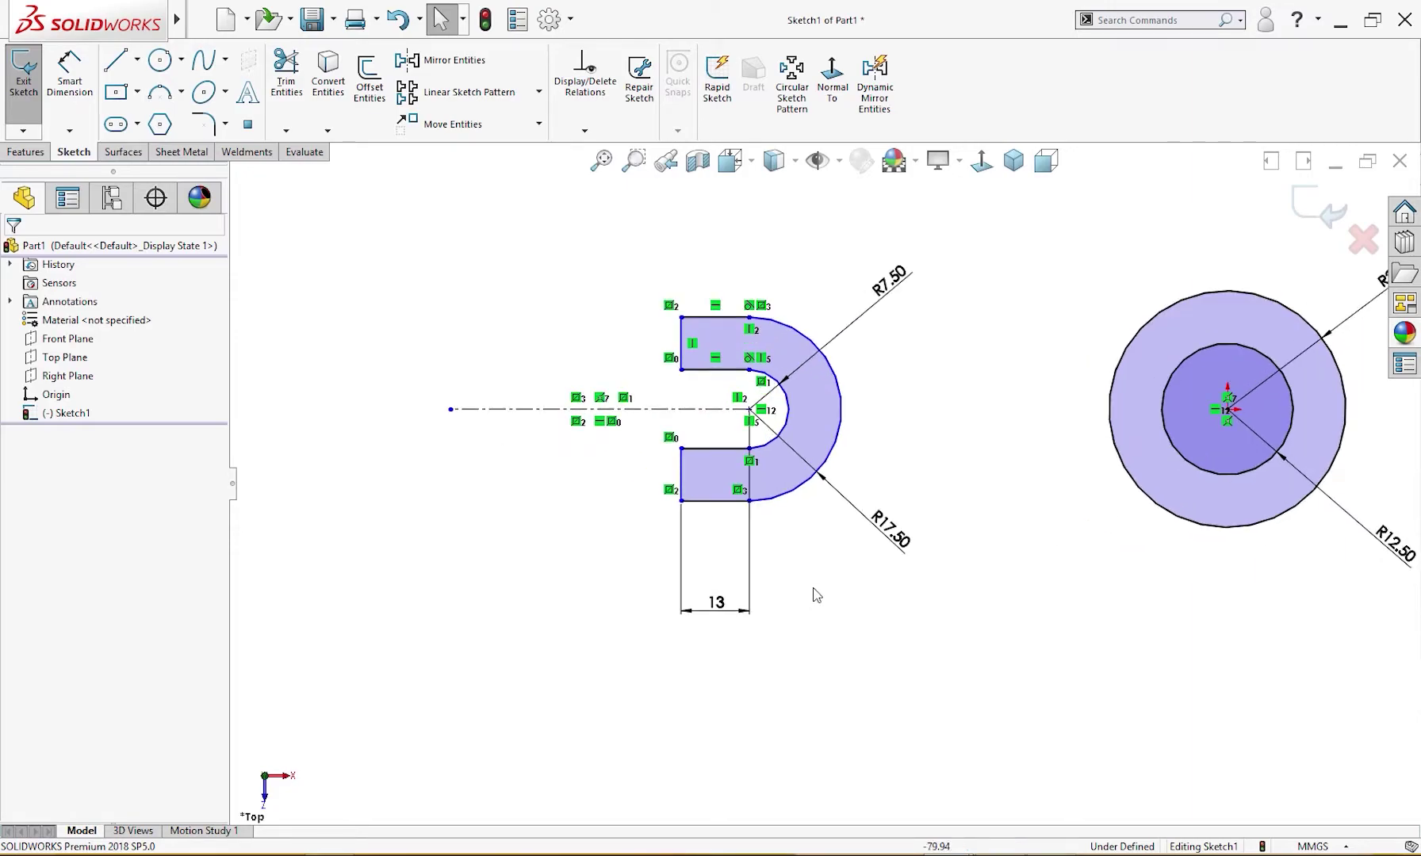
drag(896, 295, 867, 317)
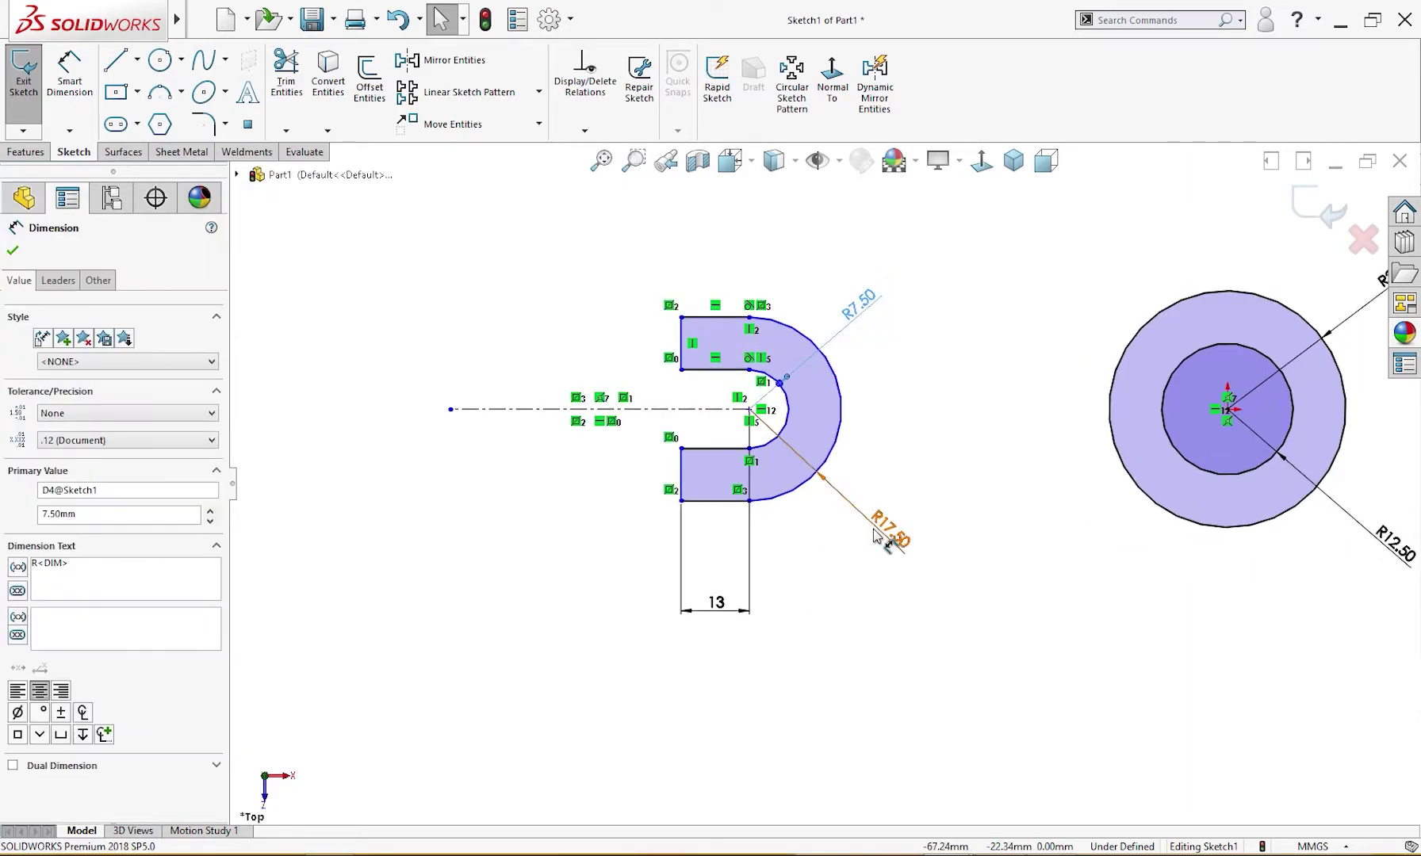
drag(880, 523, 868, 509)
click(884, 578)
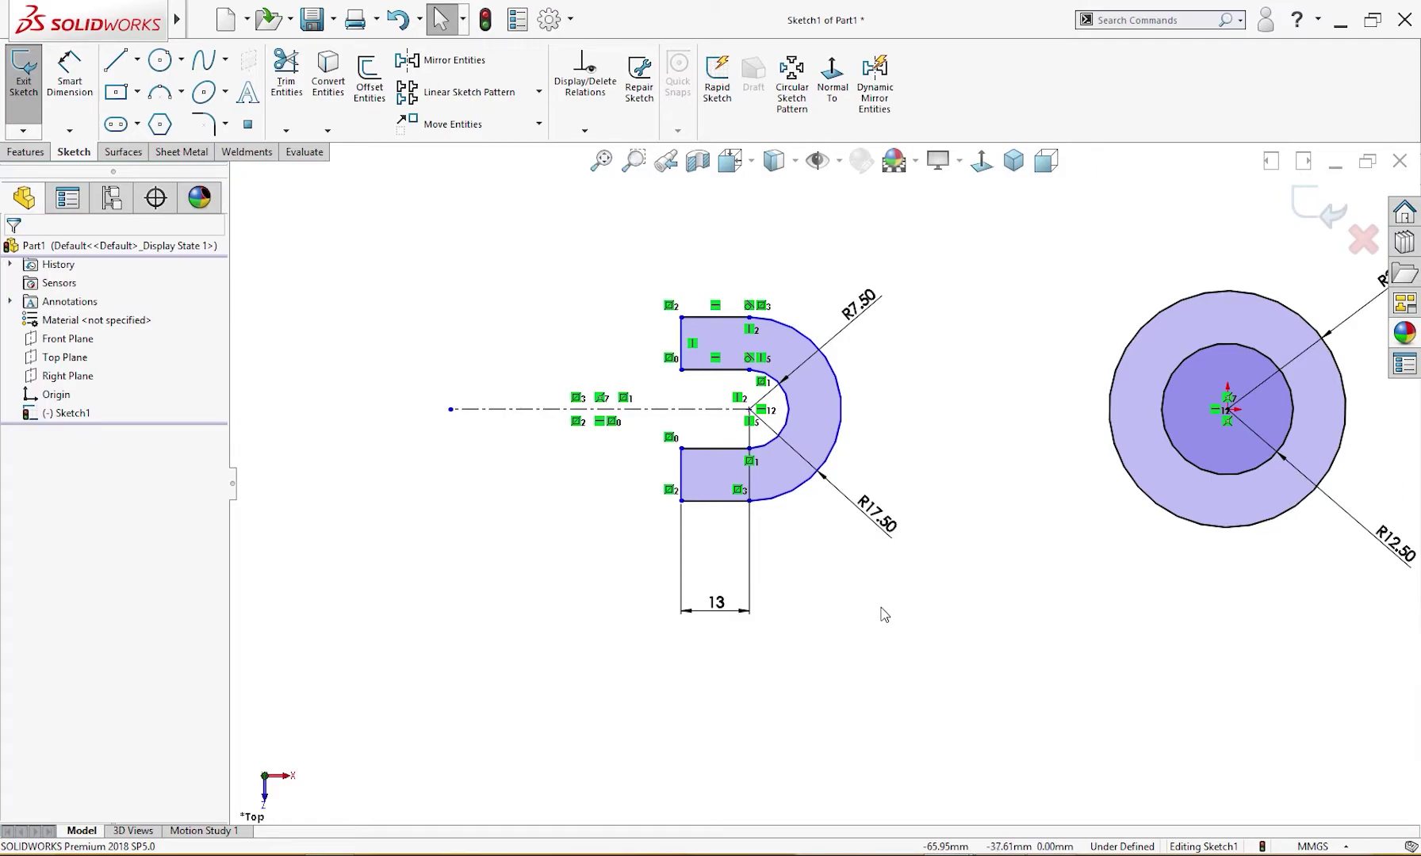
- Shift the fork profile horizontally so its arc centre lies about 92 mm left of the origin
scroll(884, 615, up, 2)
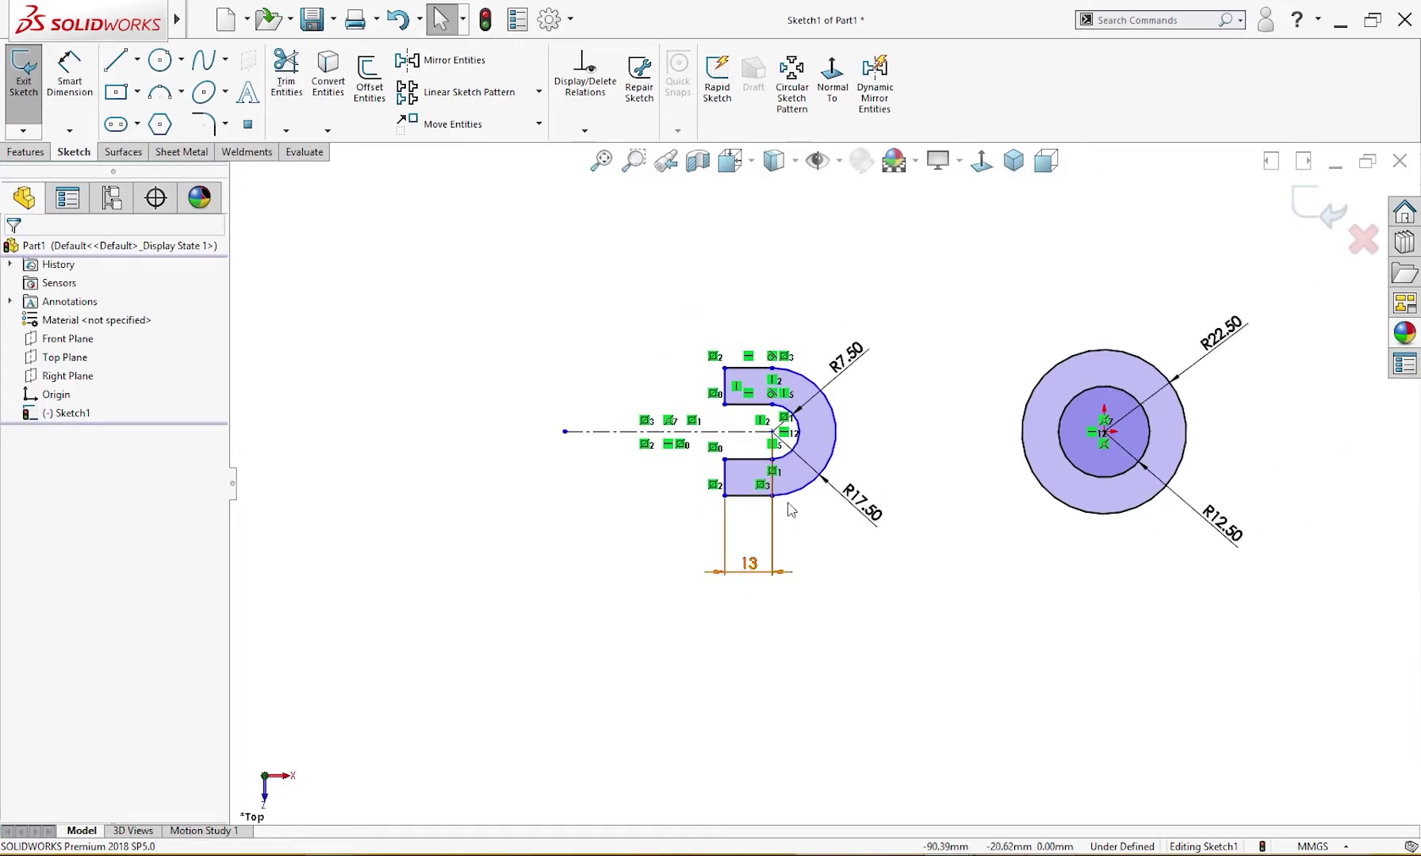
click(823, 486)
click(807, 529)
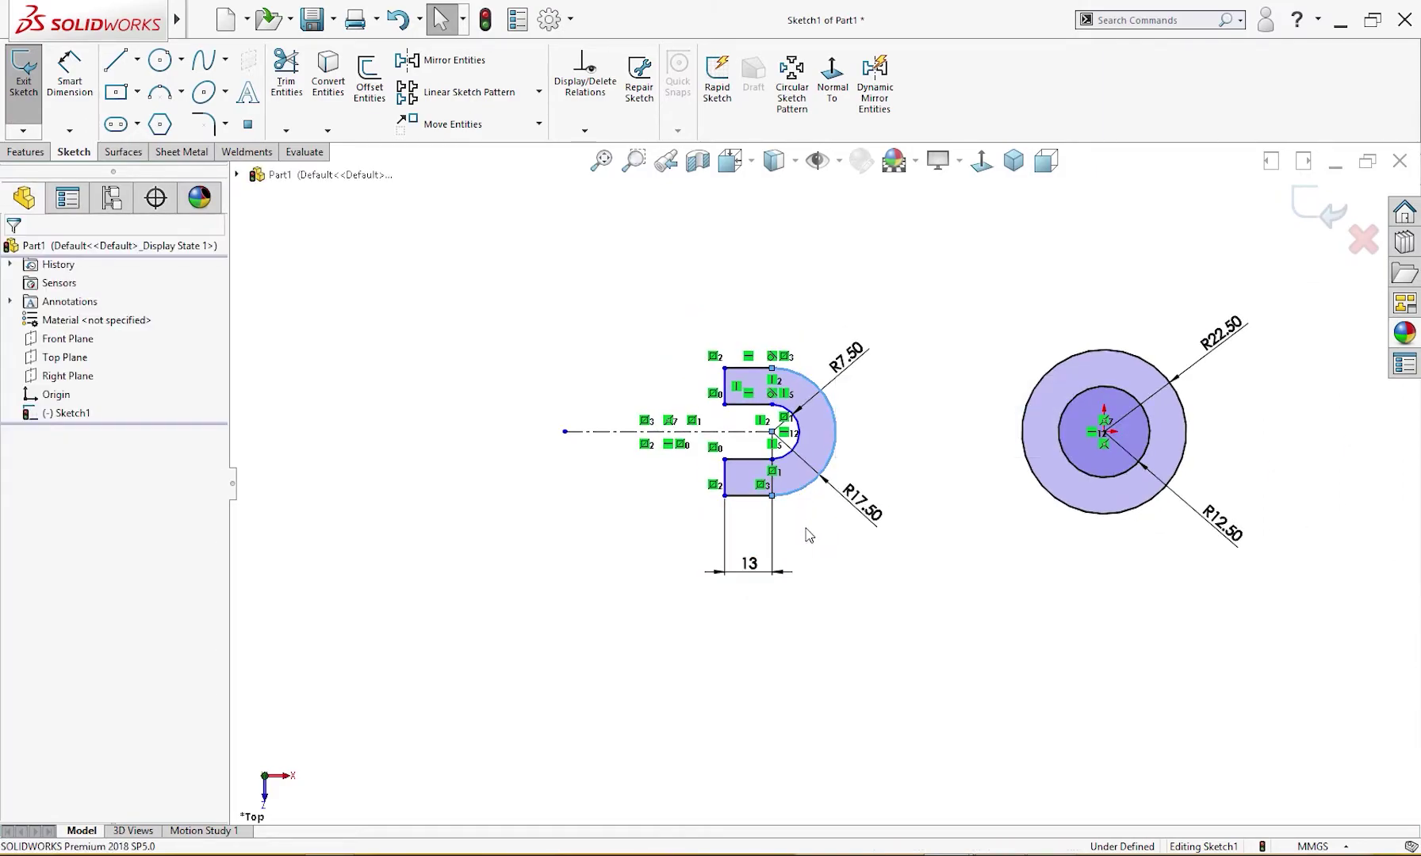
click(774, 432)
drag(774, 457, 767, 459)
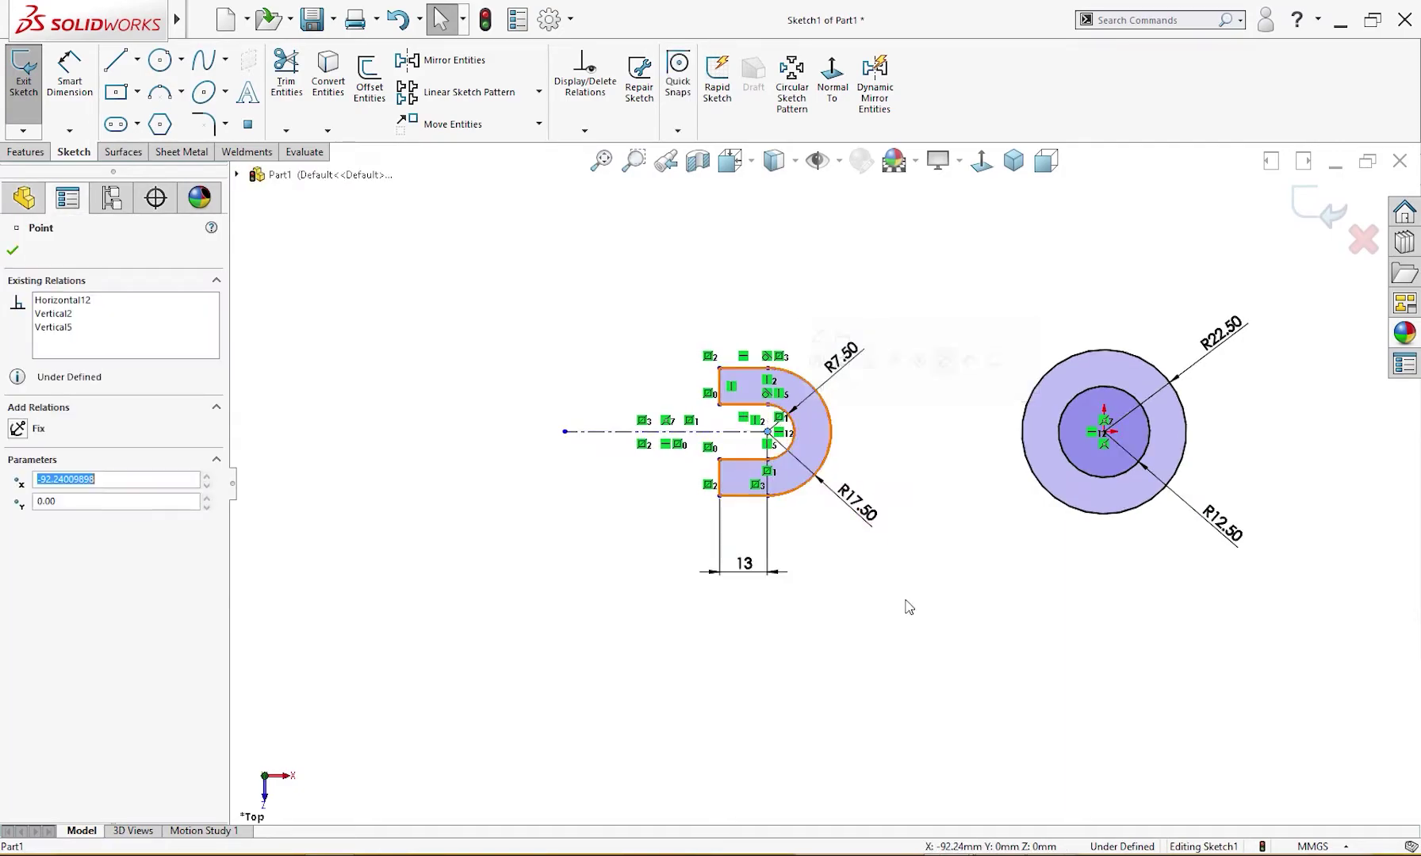
- Dimension the horizontal distance between the fork's arc and the hub's circle centres as 75 mm and exit the sketch
click(793, 495)
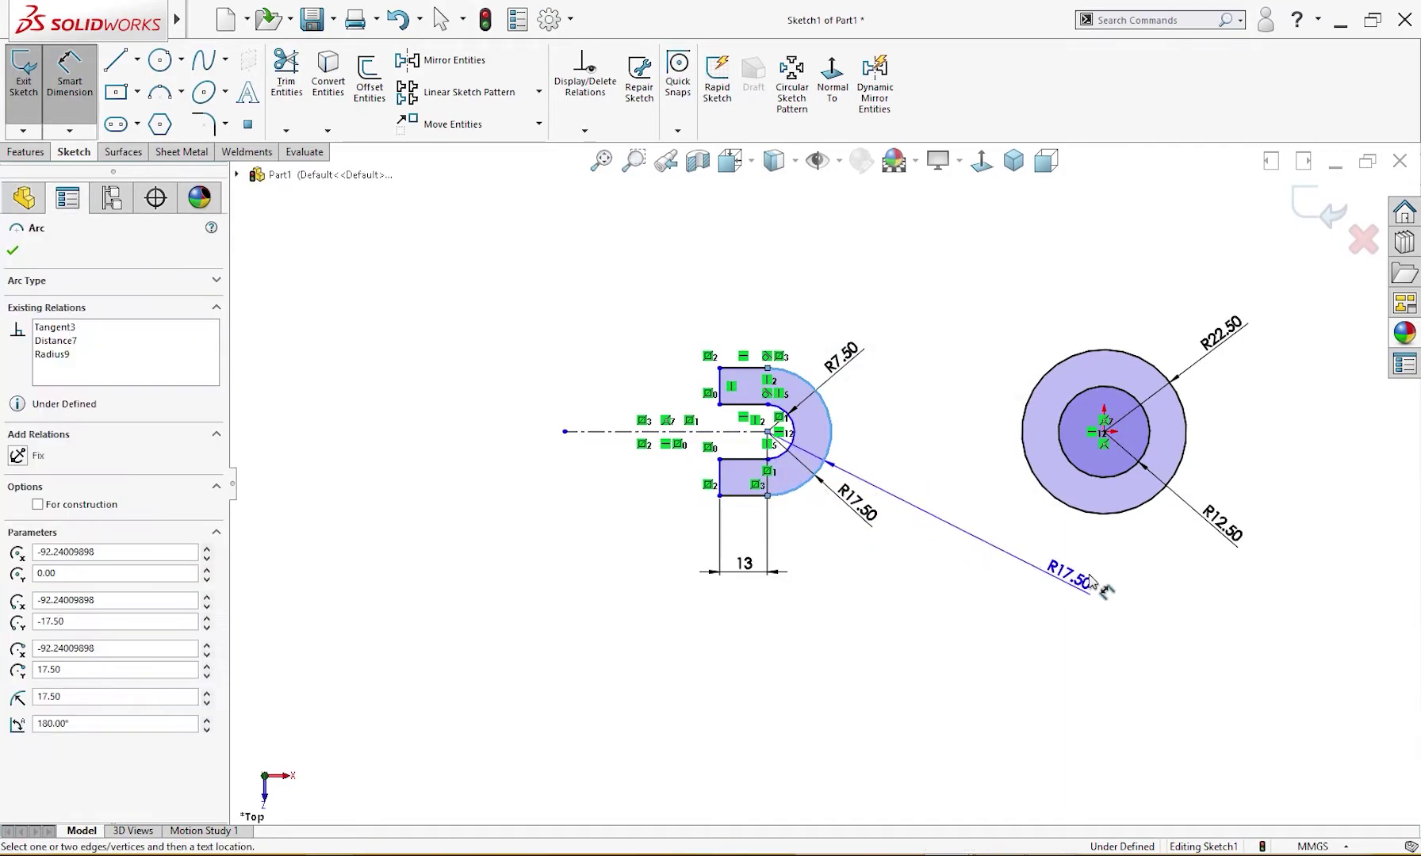
click(1104, 513)
click(955, 652)
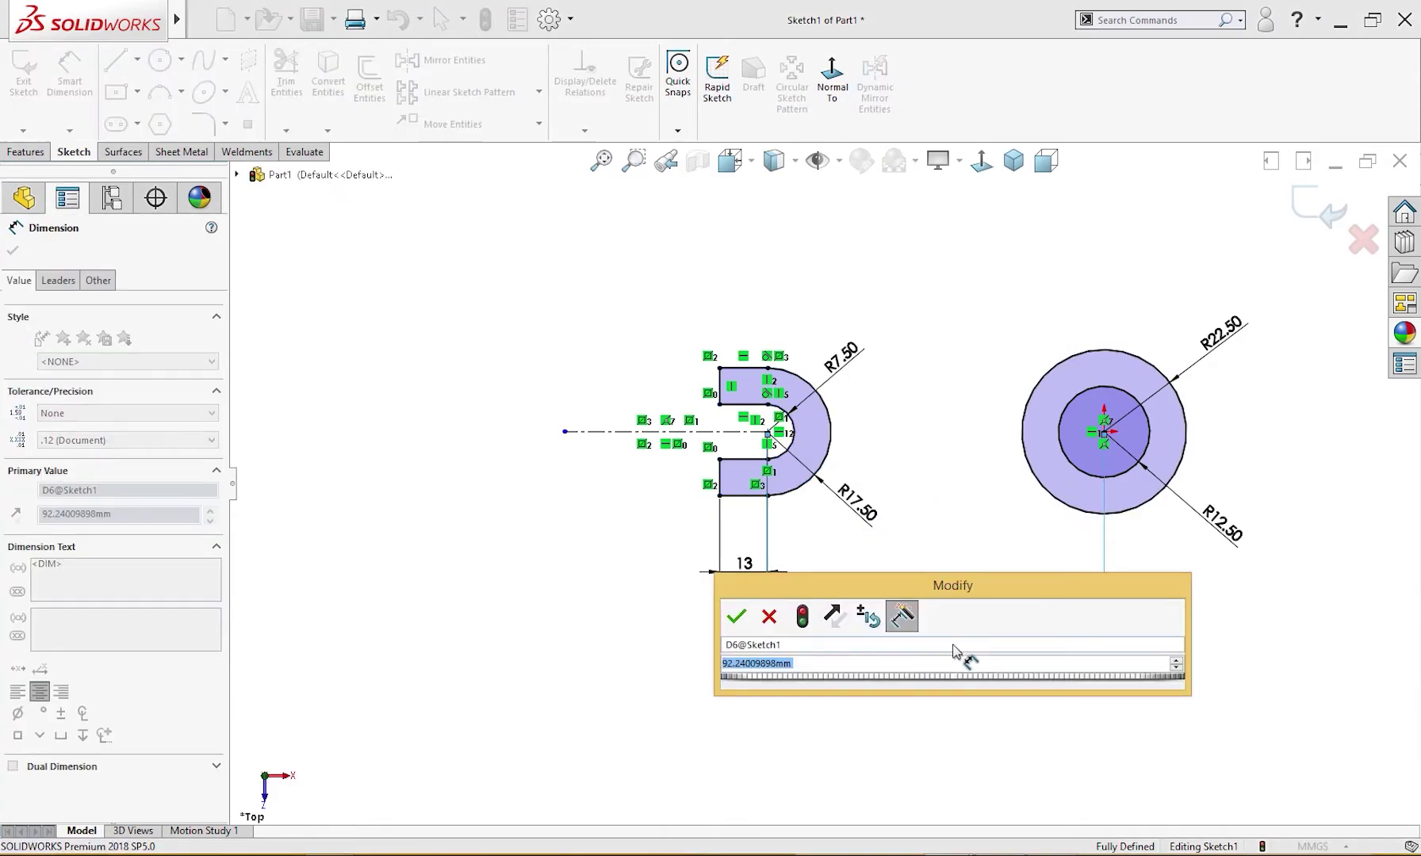
text(75)
key(Return)
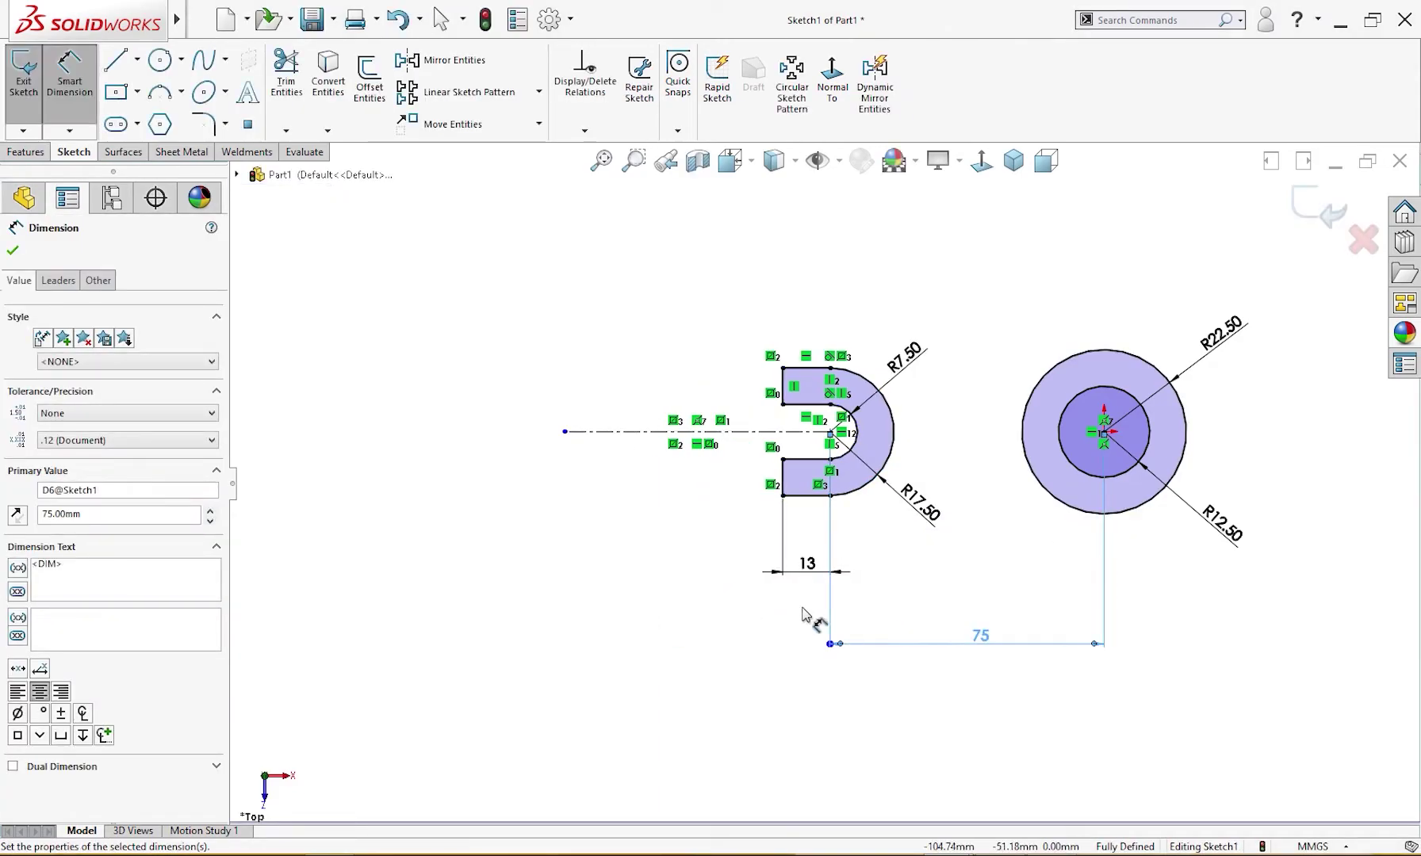
click(897, 622)
key(f)
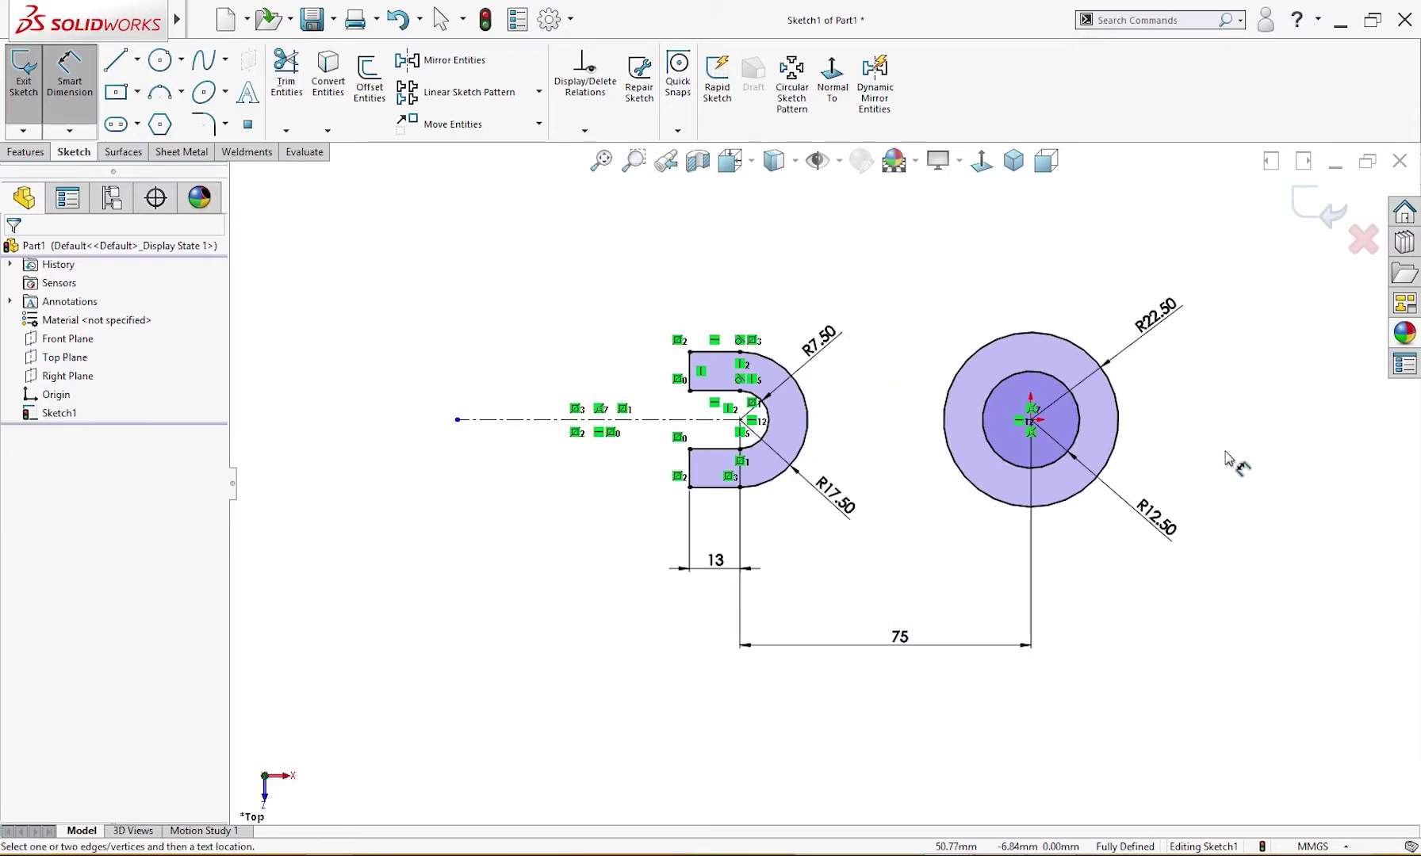
click(1332, 214)
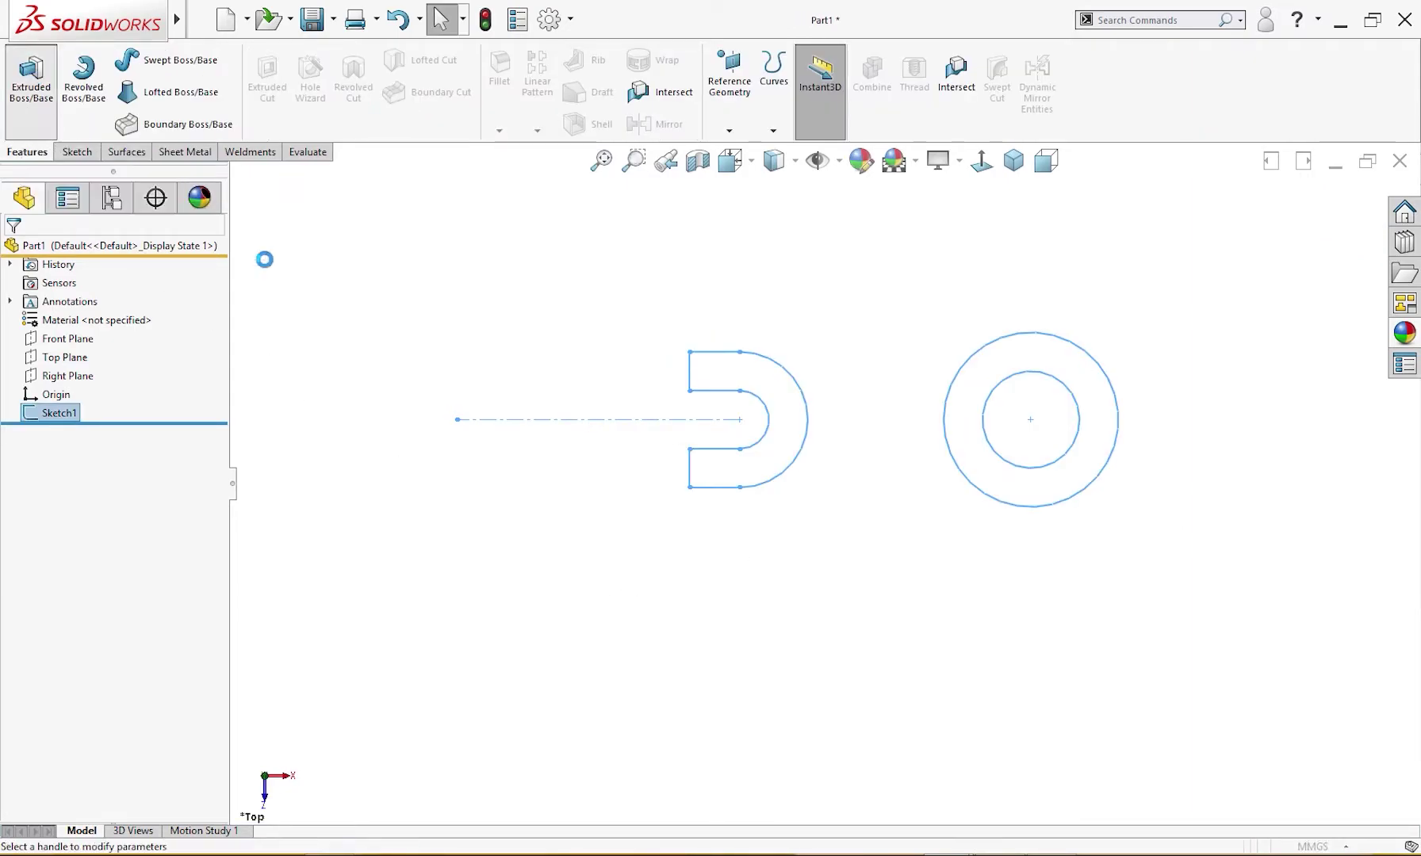
- Extrude only the ring region between the hub's two concentric circles as a blind boss with a depth of 50 mm
click(31, 79)
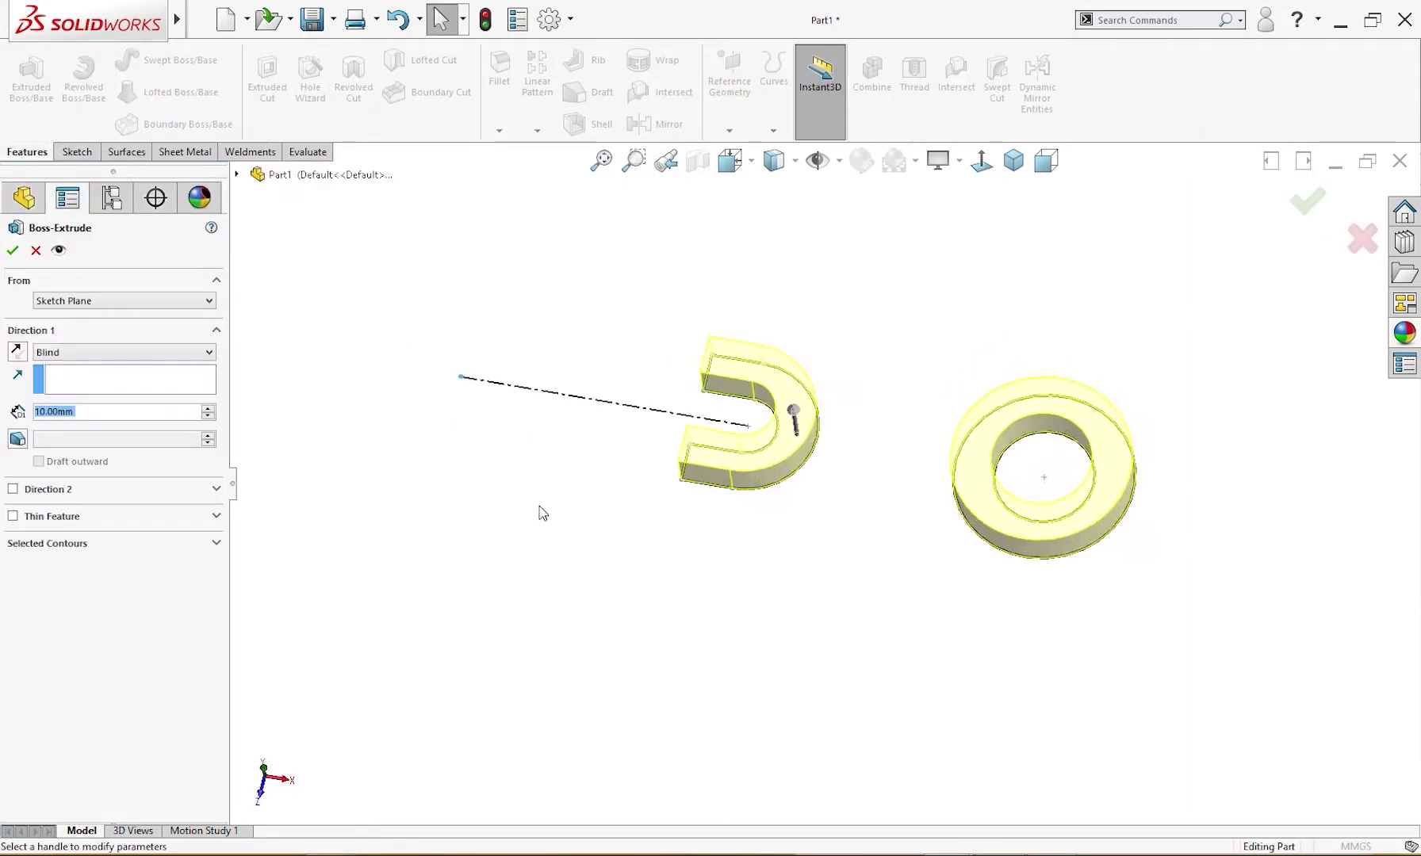
click(122, 547)
click(120, 571)
right_click(123, 566)
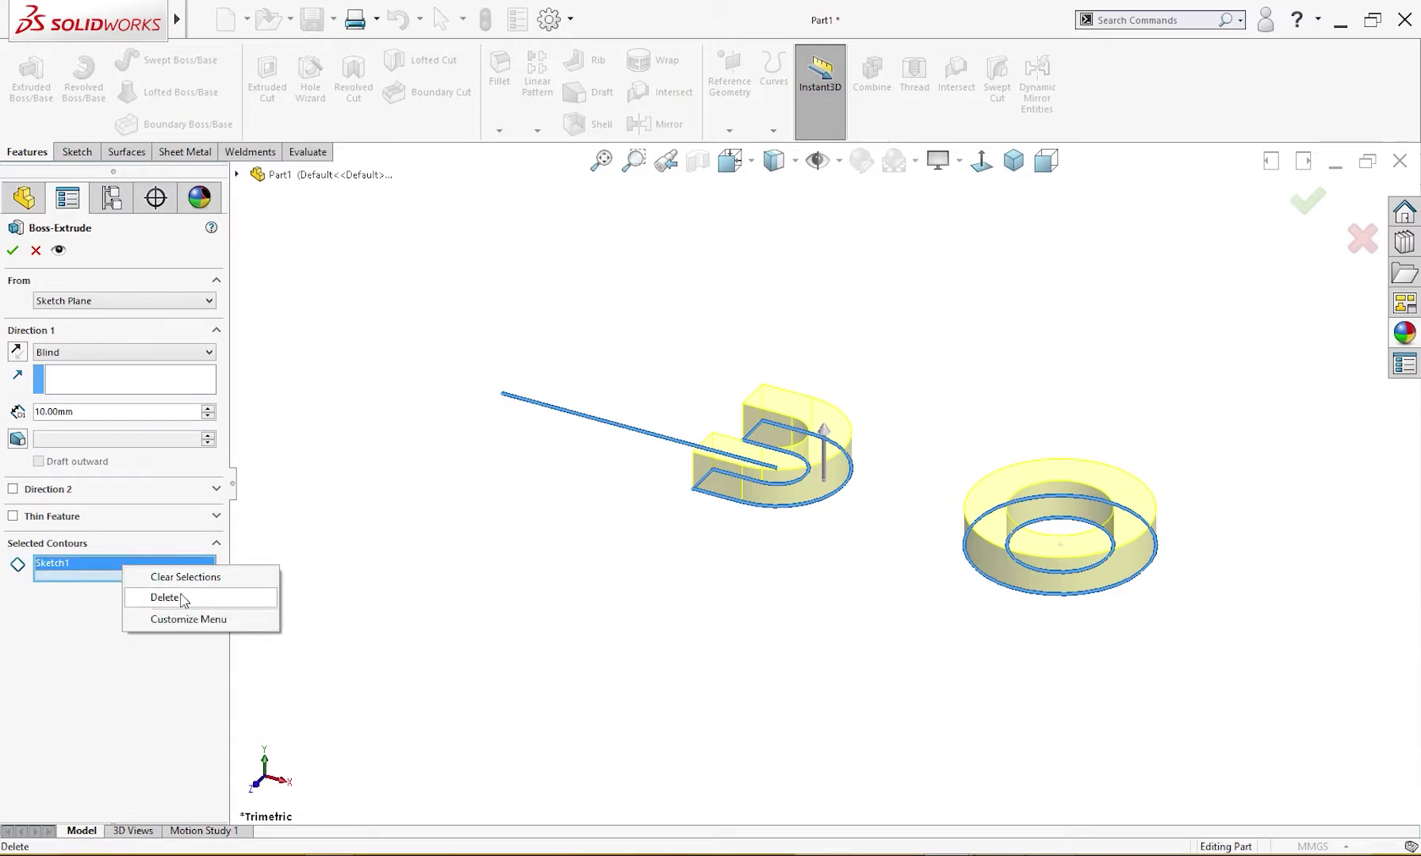
click(165, 598)
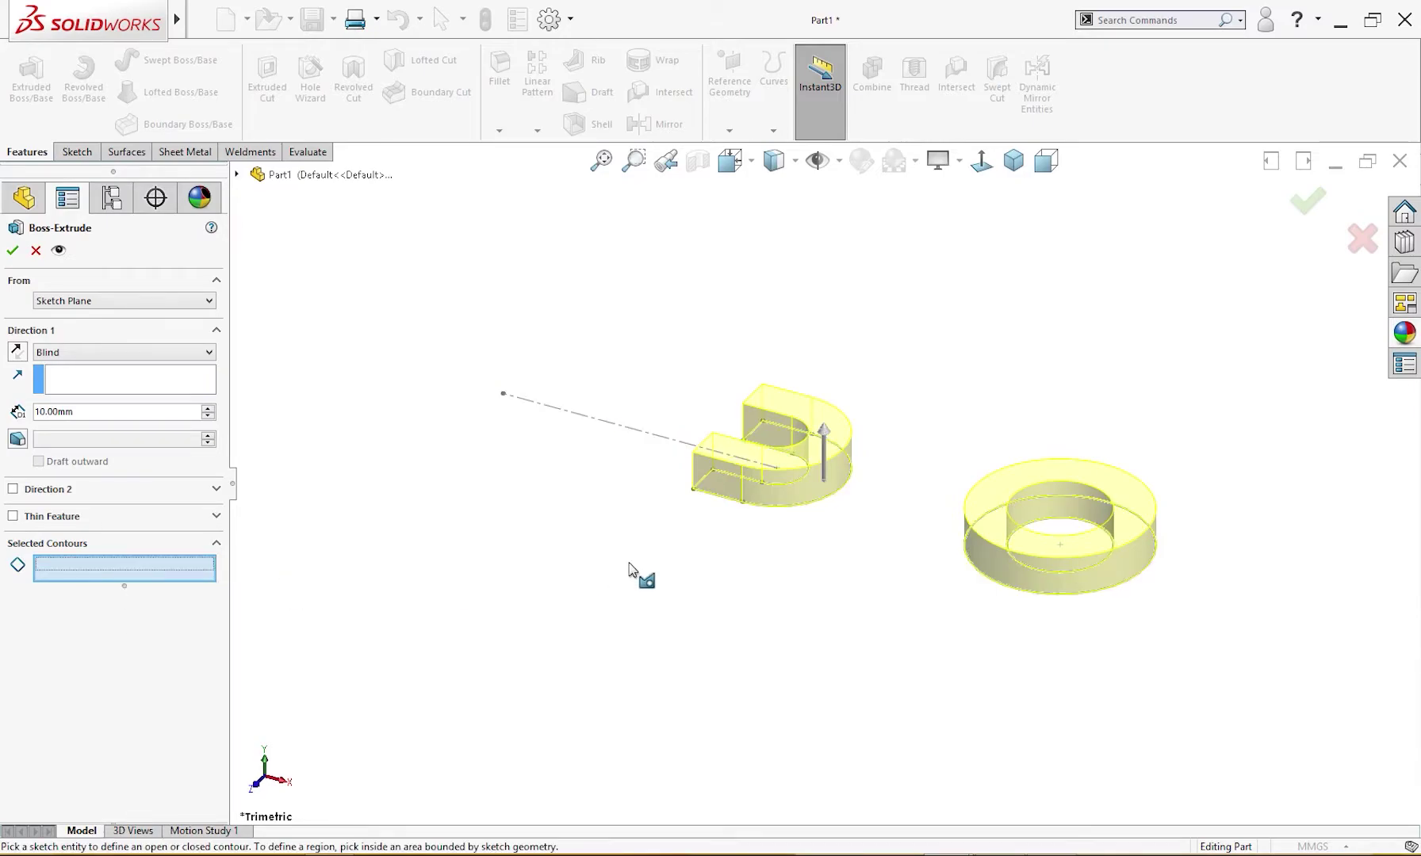
click(995, 546)
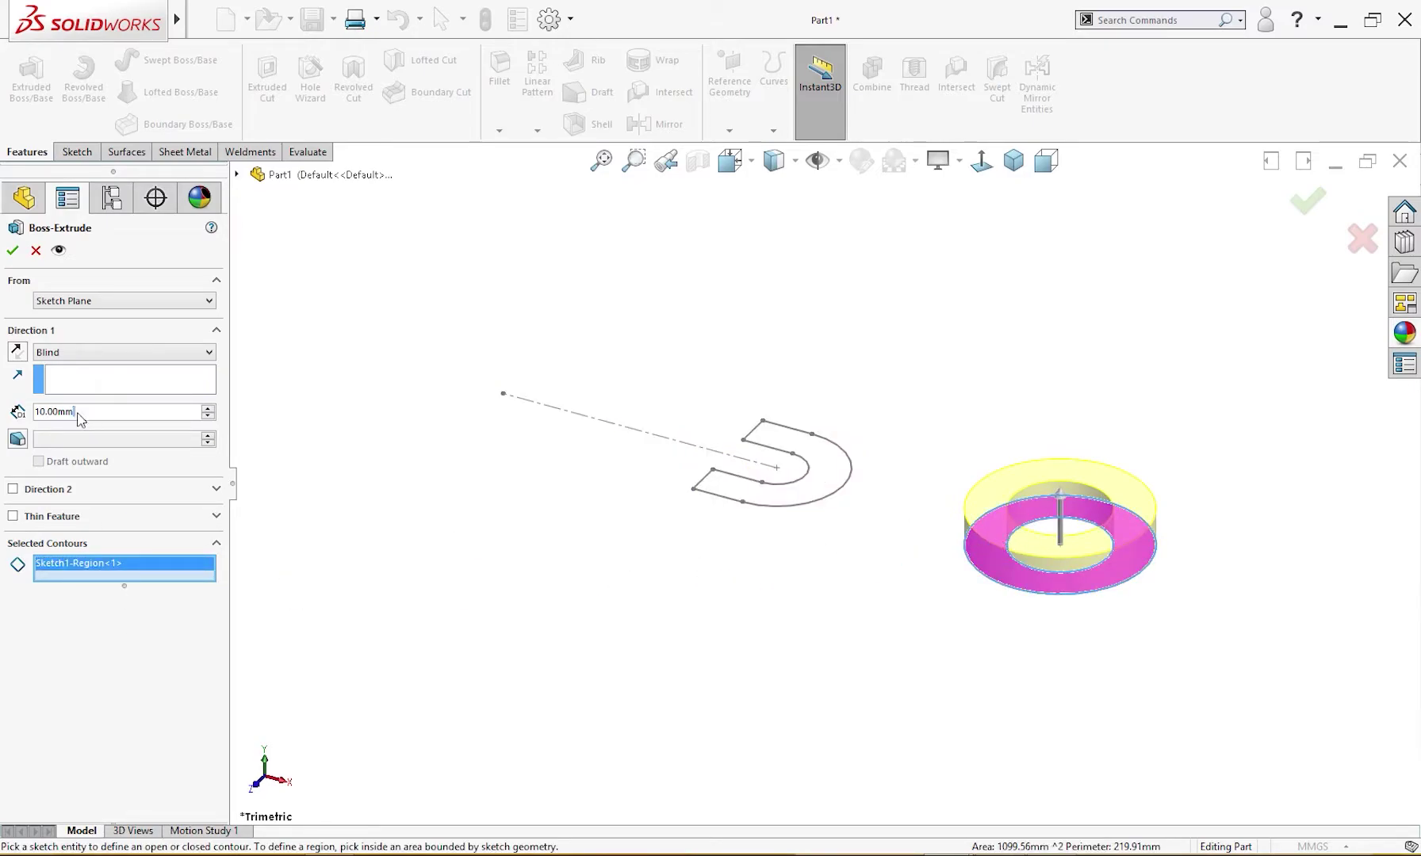
click(208, 411)
click(208, 411)
click(208, 411)
click(208, 411)
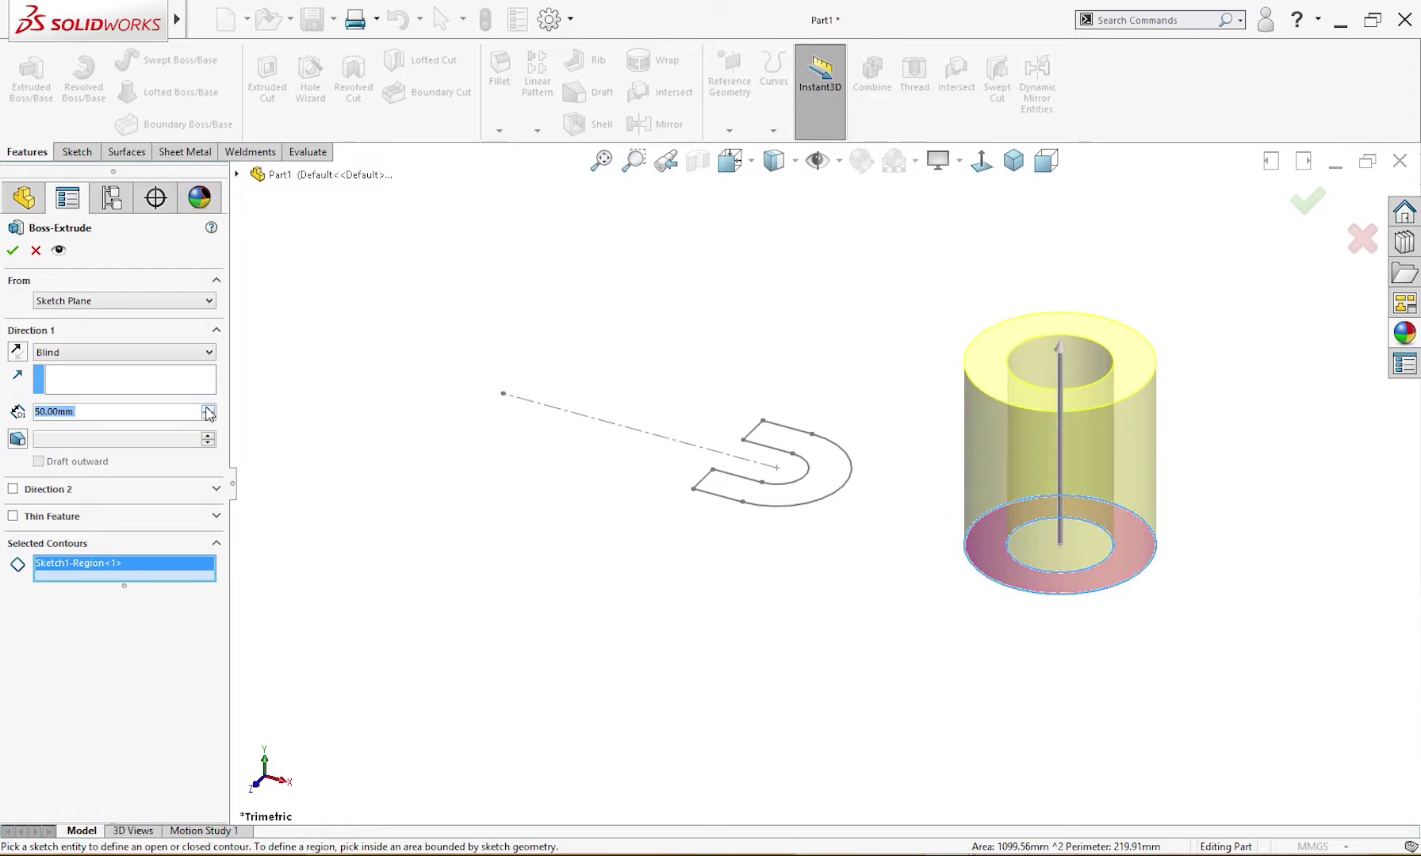
click(208, 412)
click(12, 251)
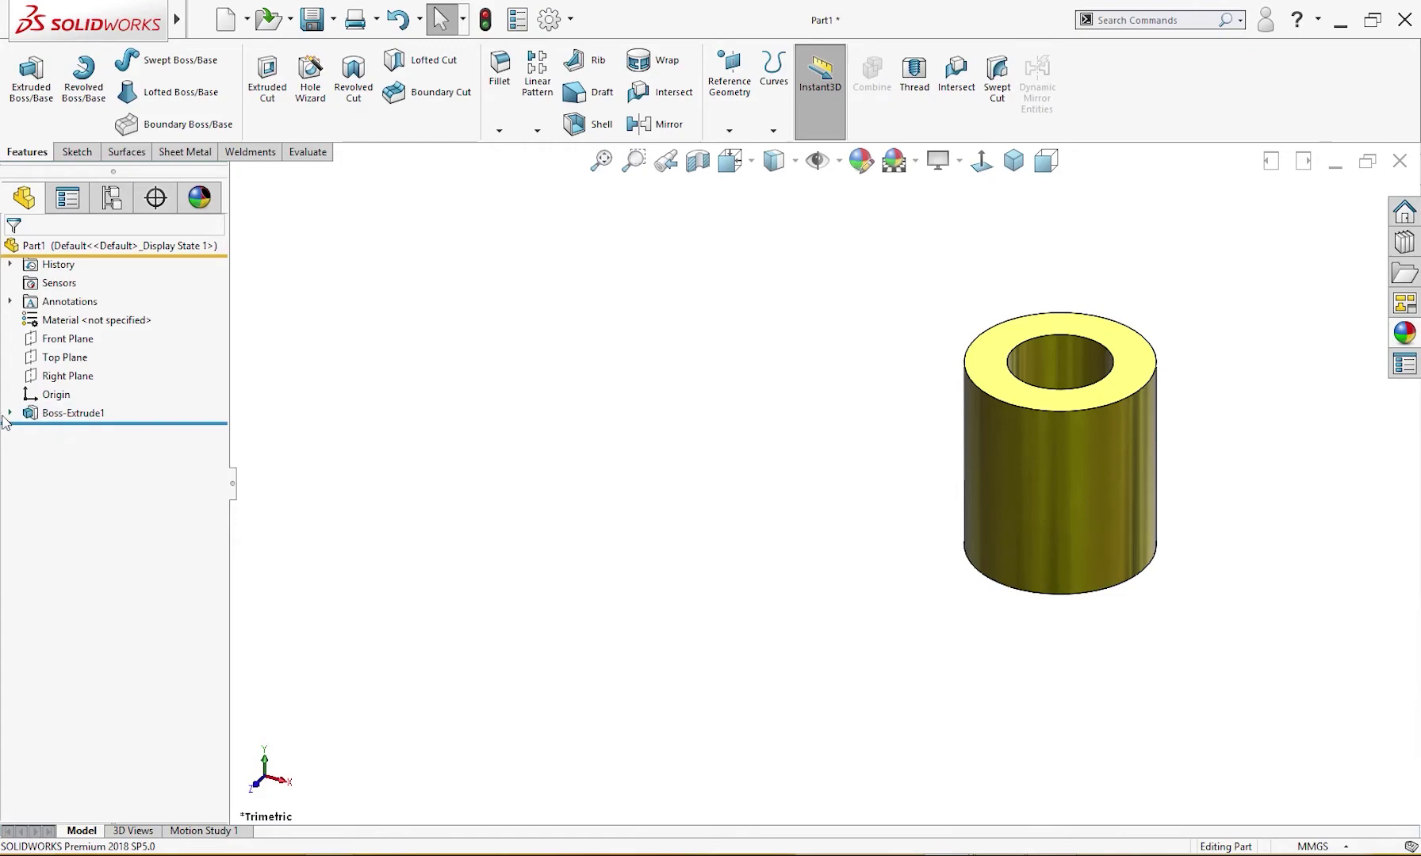
- Reuse Sketch1 to extrude only the U-shaped fork region as a blind boss with a depth of 20 mm
click(10, 413)
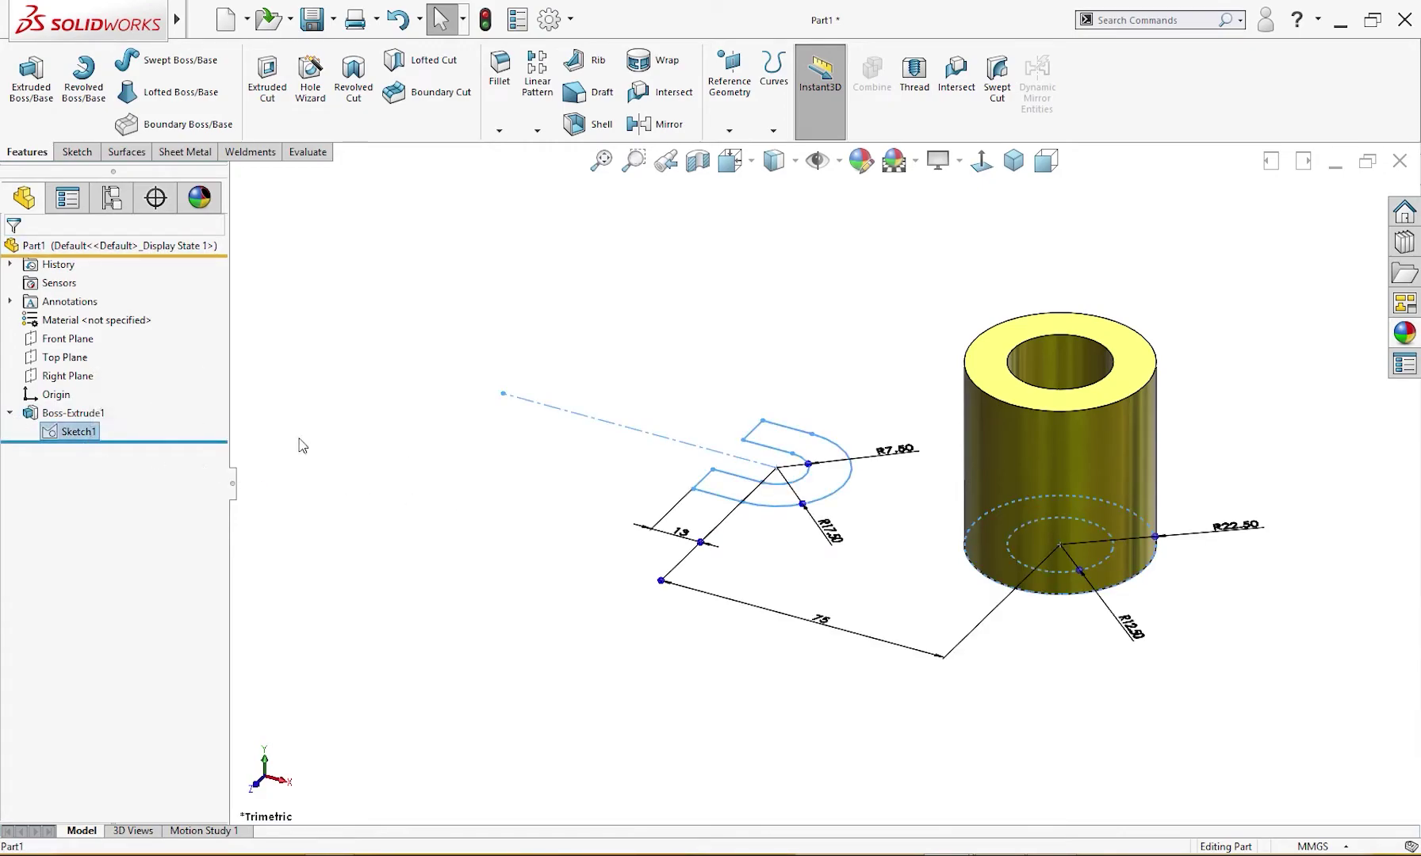
click(31, 77)
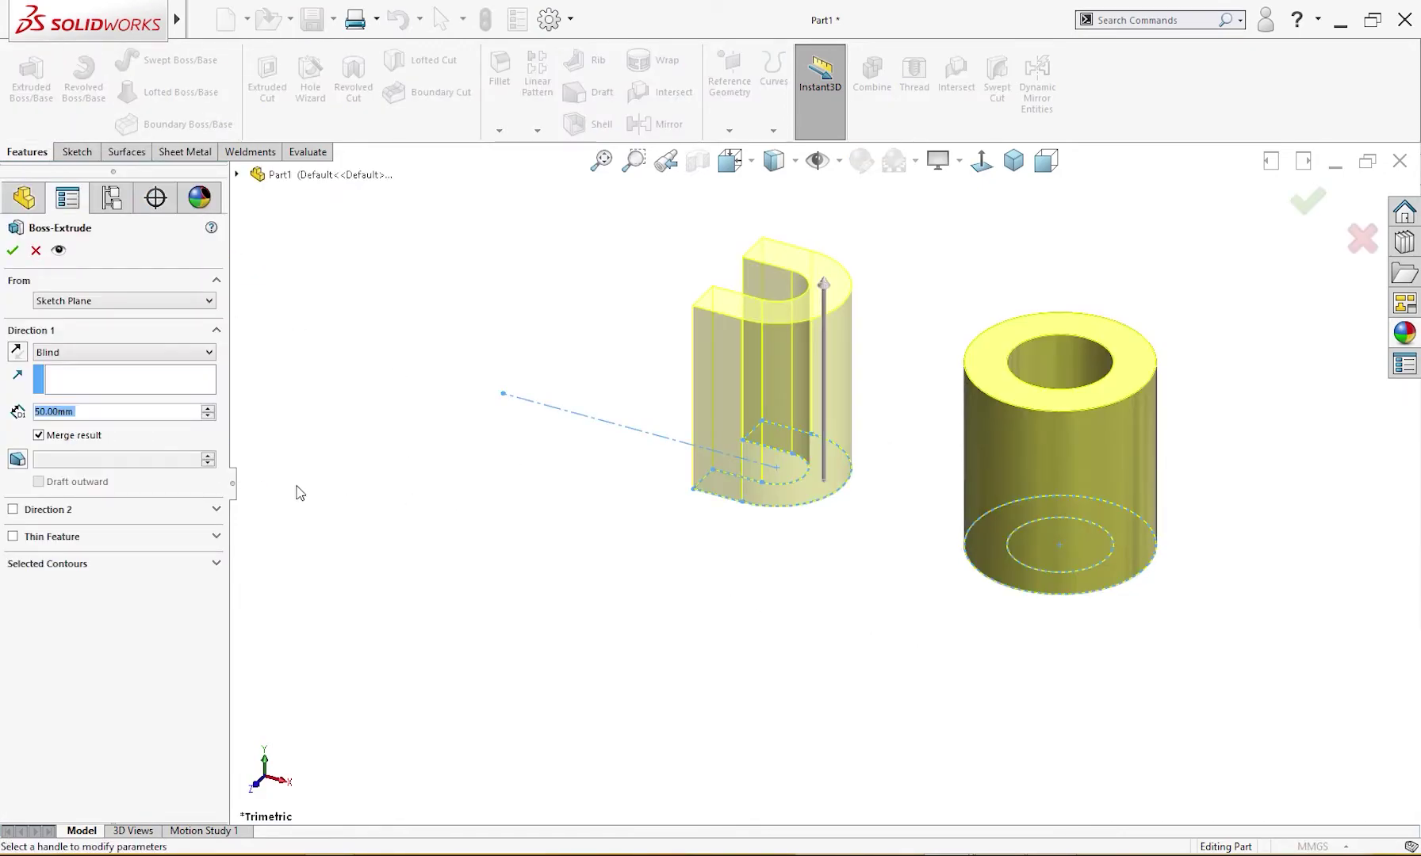
click(54, 564)
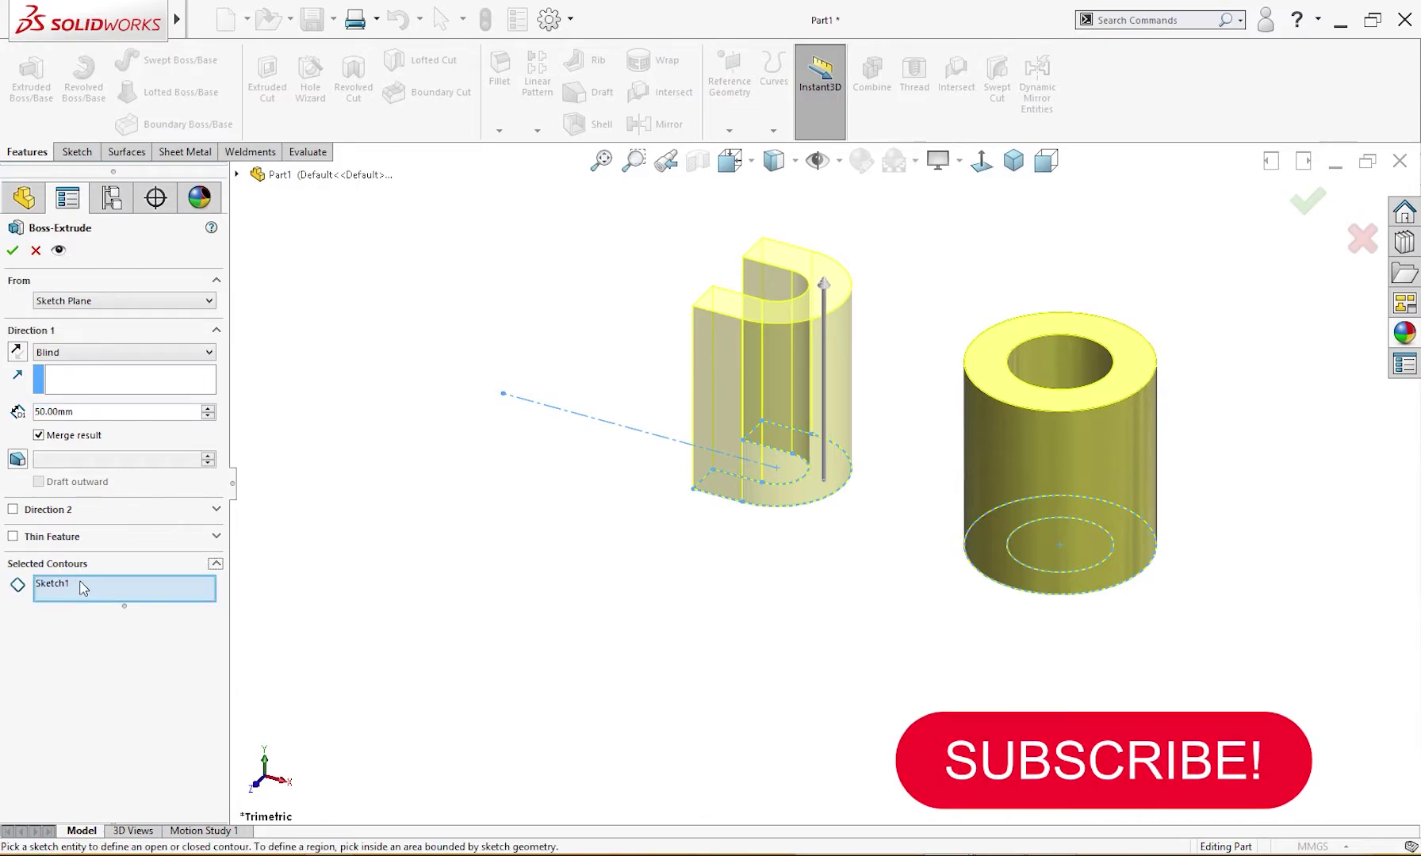
right_click(83, 586)
click(120, 612)
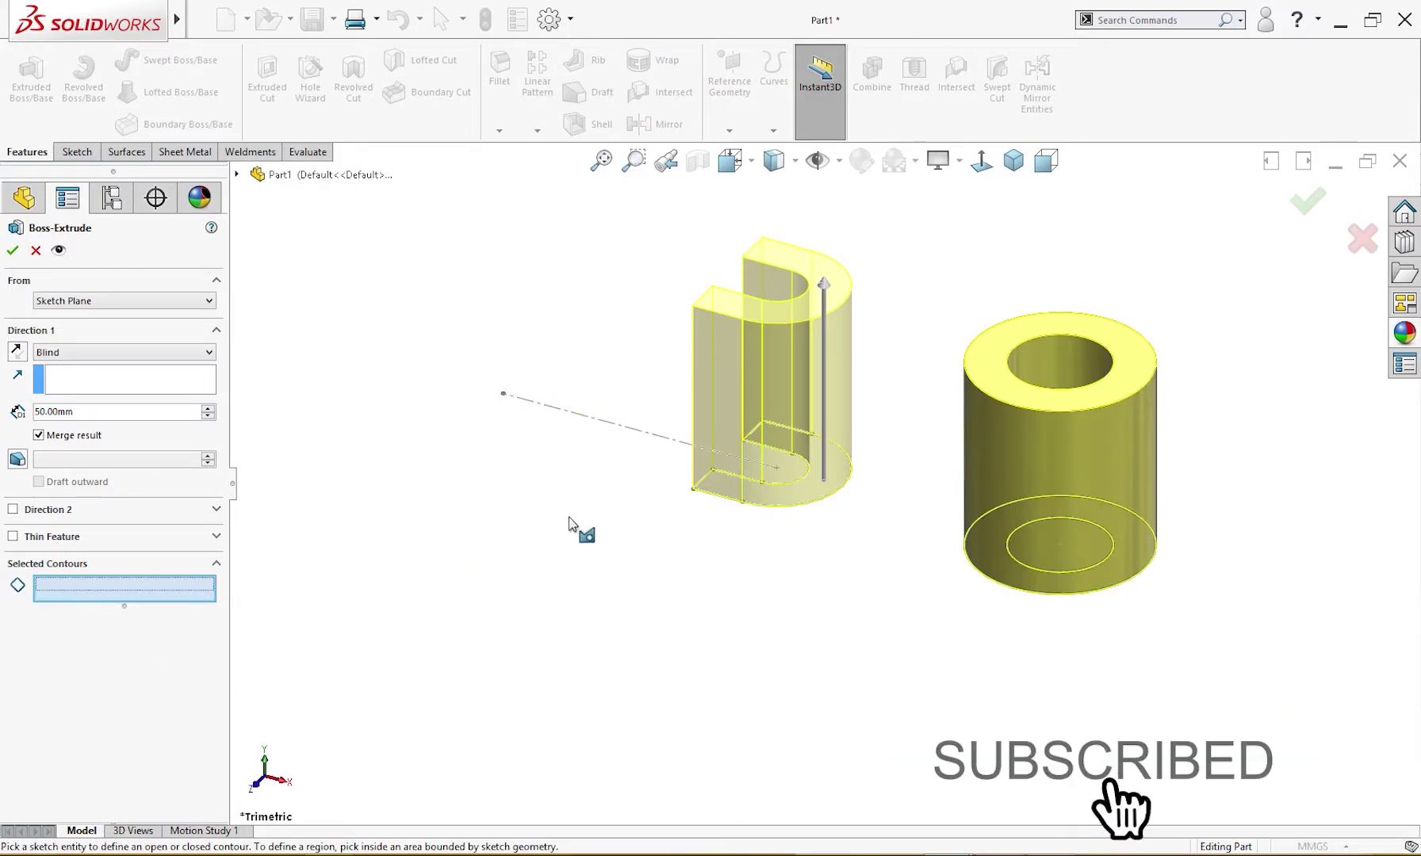
click(746, 486)
double_click(102, 412)
text(20)
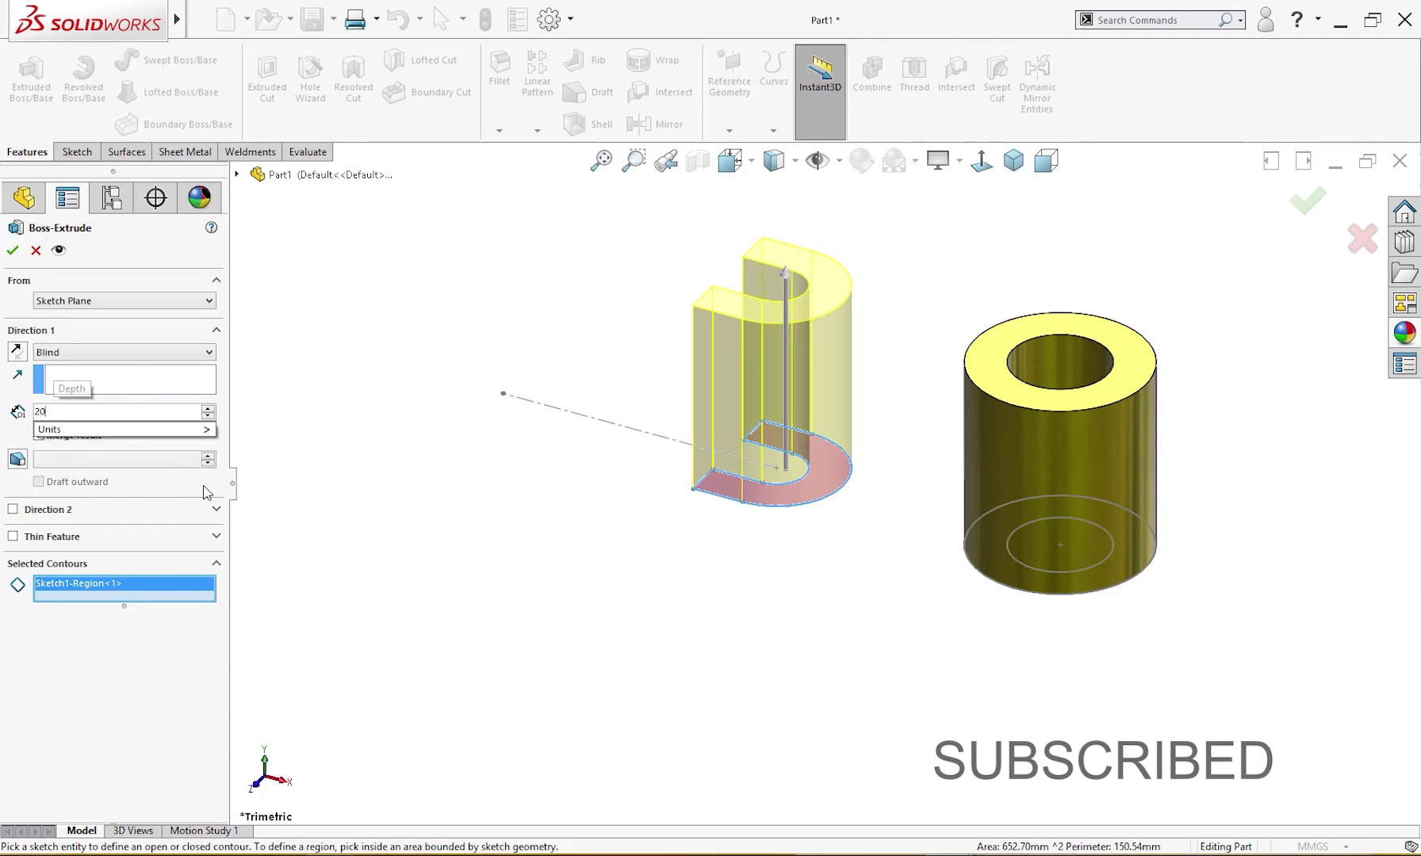
key(Return)
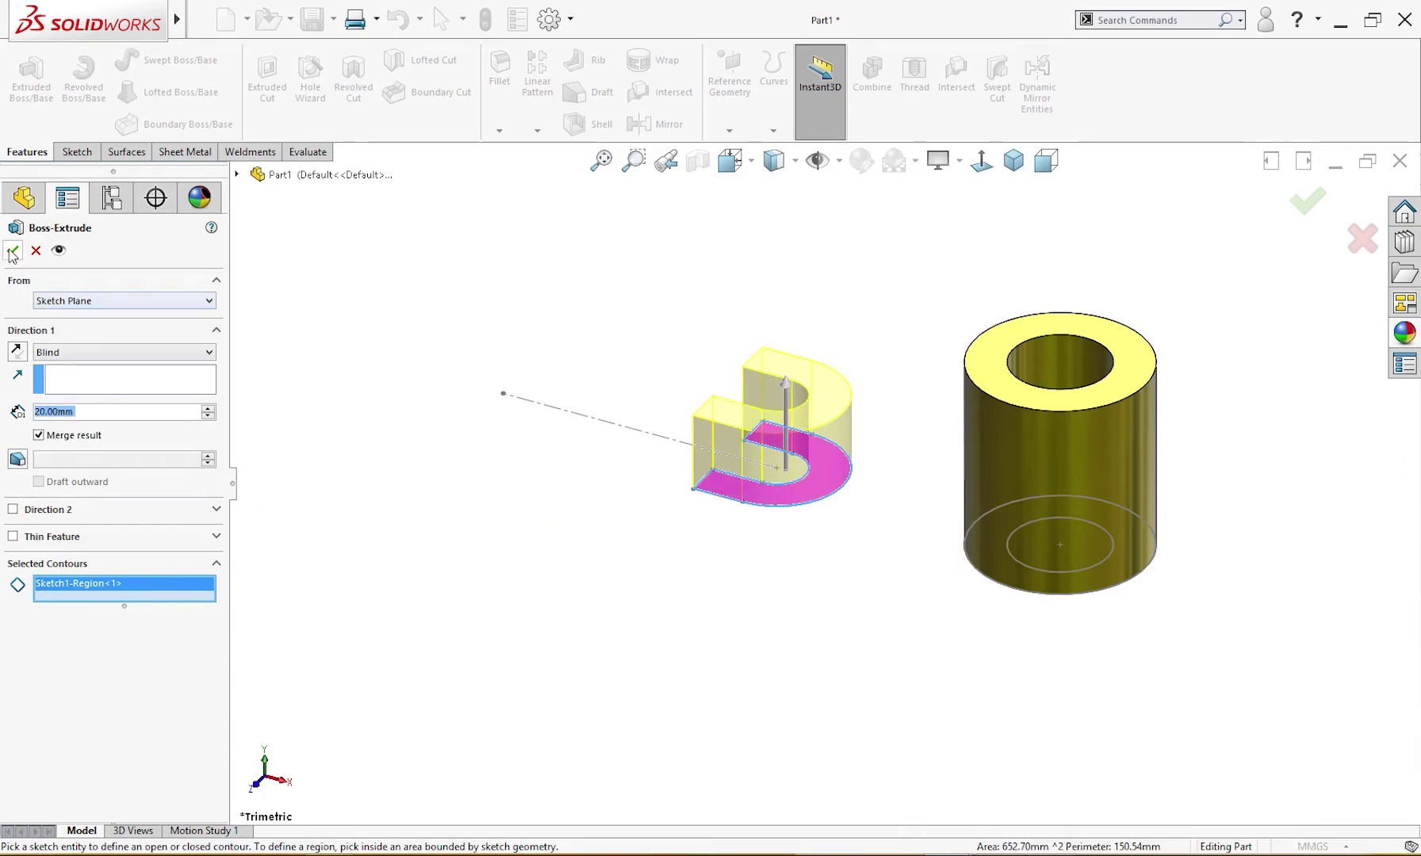
key(Return)
- Start a Top Plane sketch and draw two horizontal lines from the ends of the fork's outer arc into the hub ring
middle_drag(466, 508, 479, 619)
middle_drag(359, 531, 374, 596)
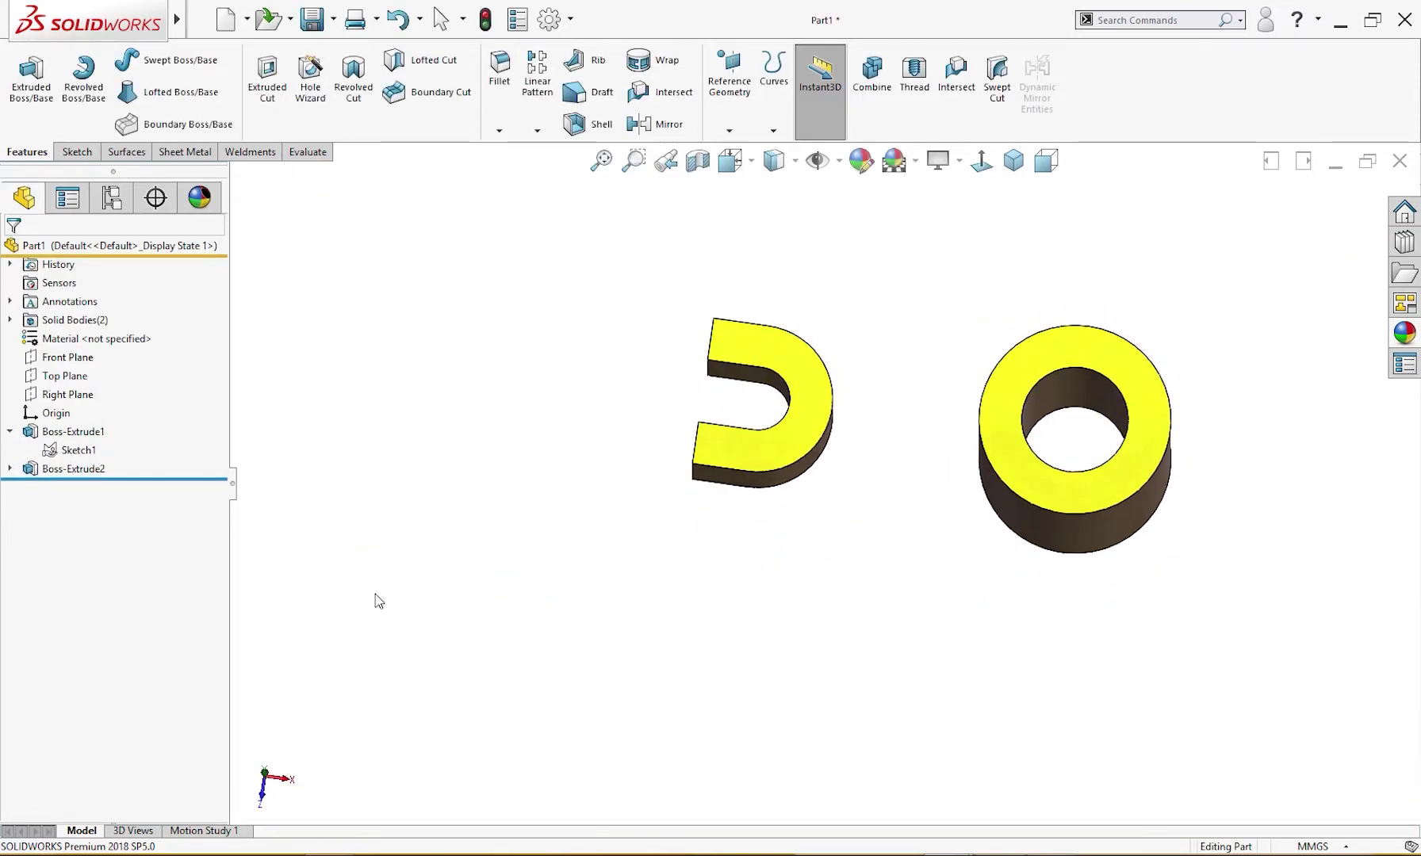
click(62, 376)
click(88, 350)
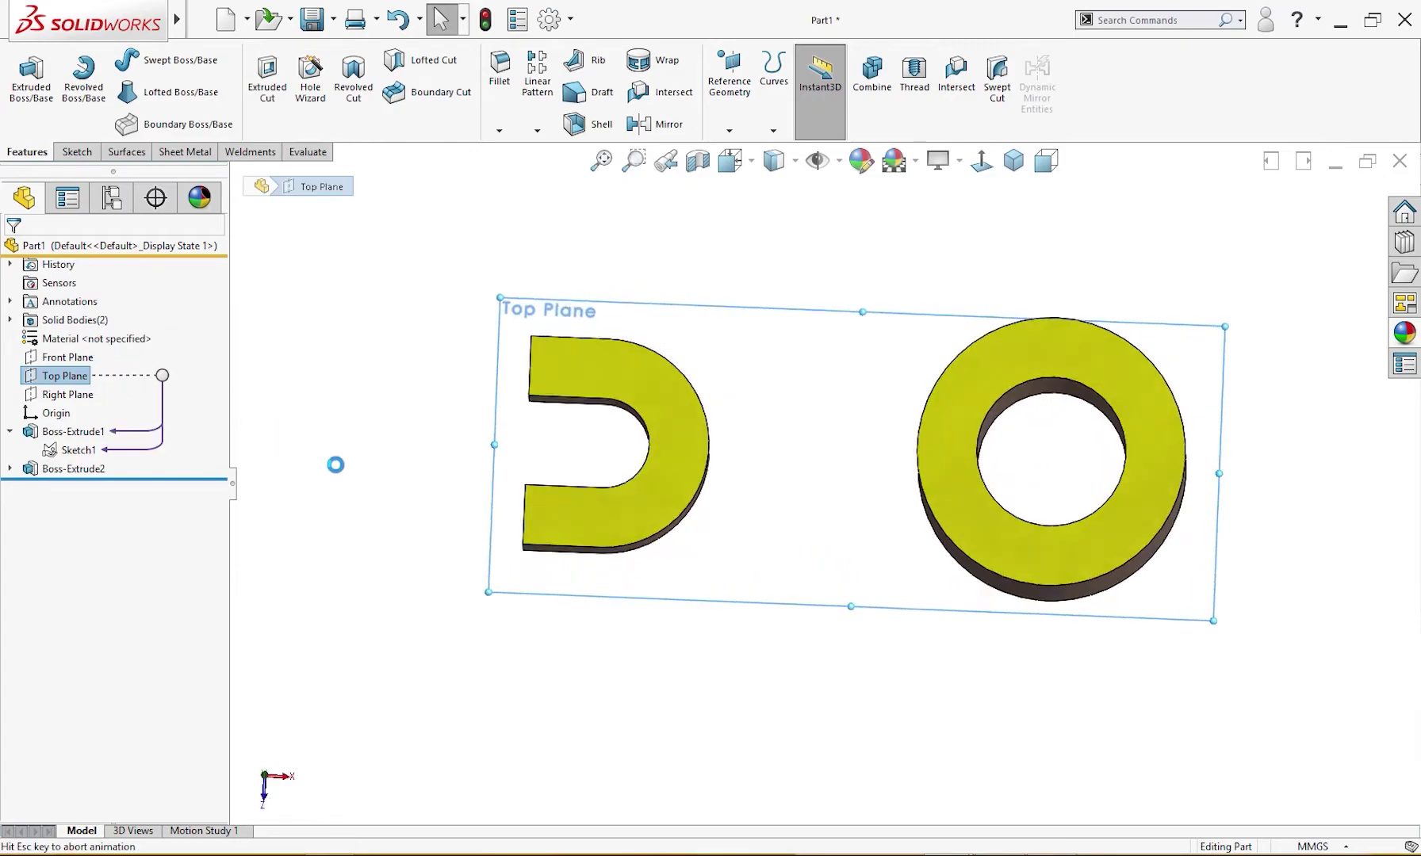
right_drag(782, 340, 733, 387)
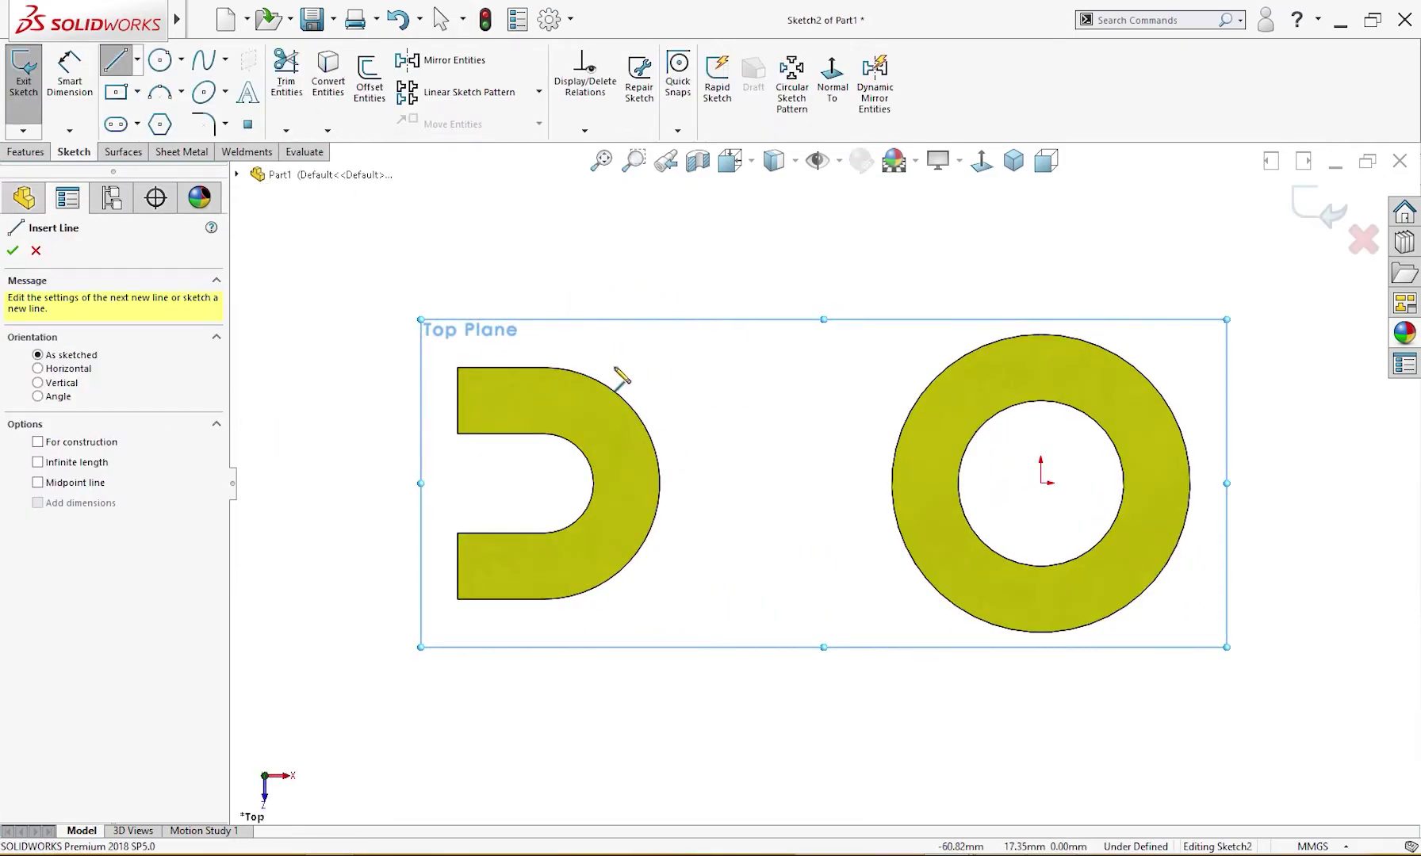
click(544, 368)
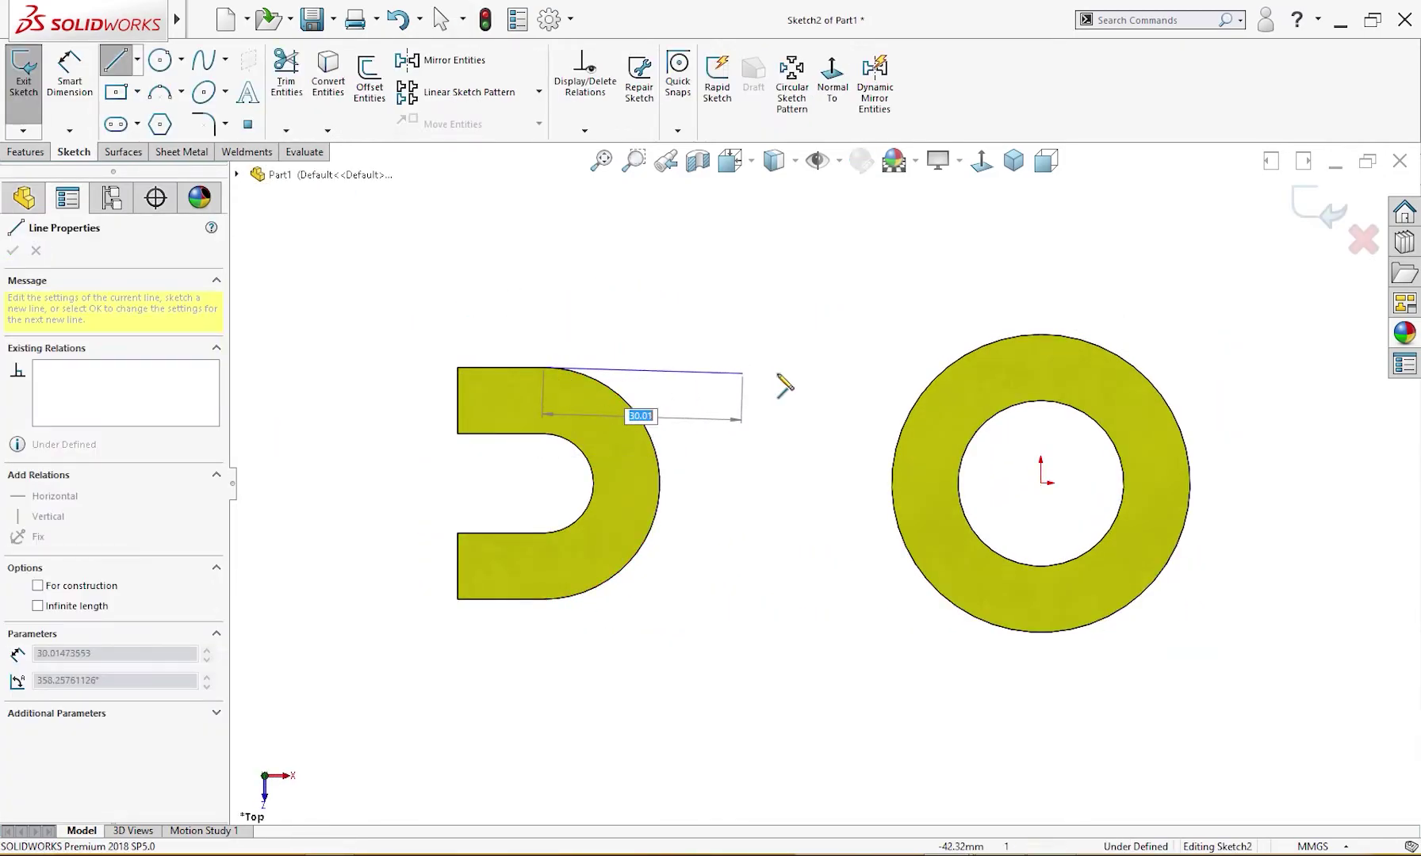
double_click(983, 369)
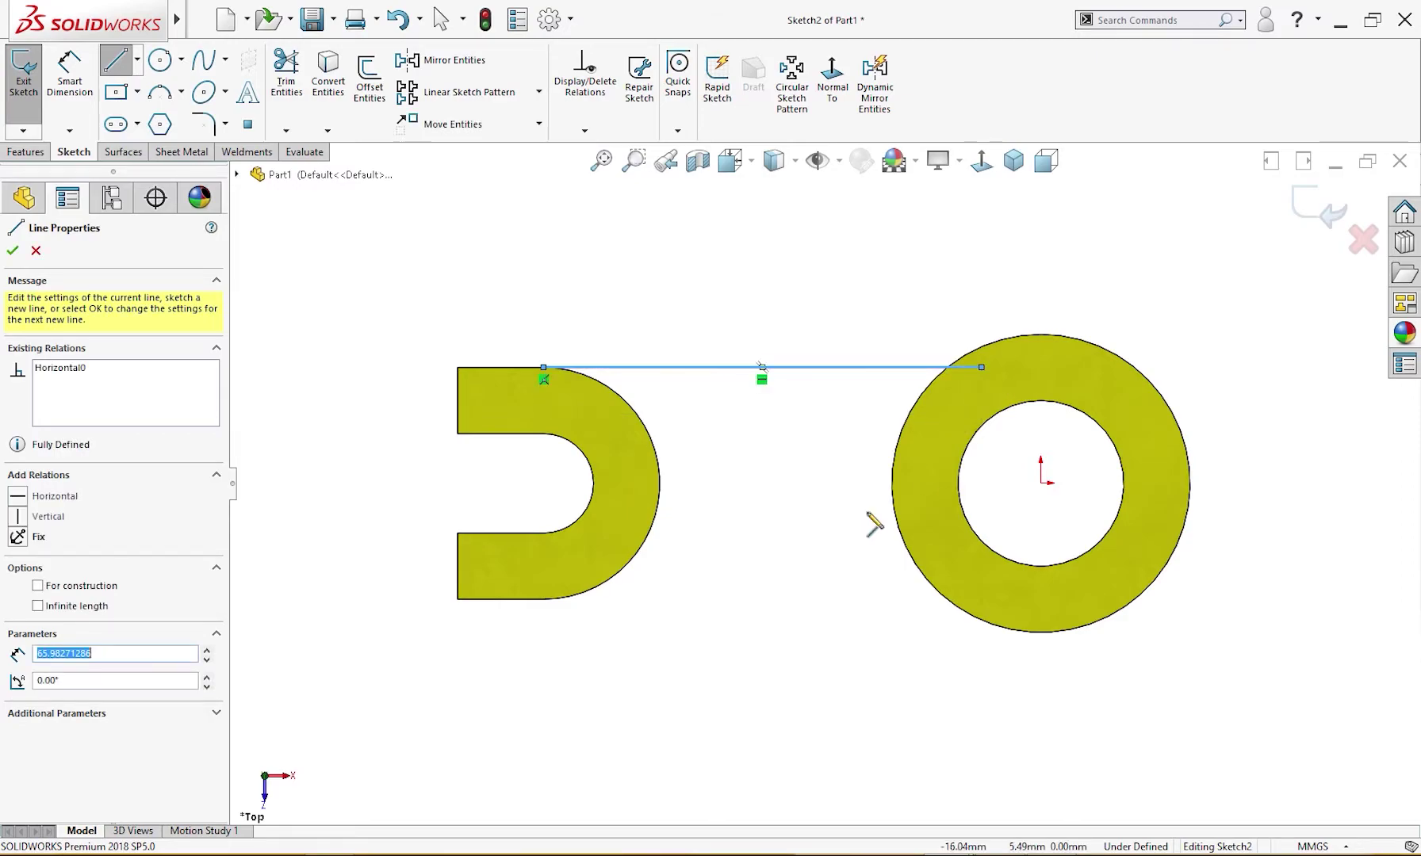
click(544, 600)
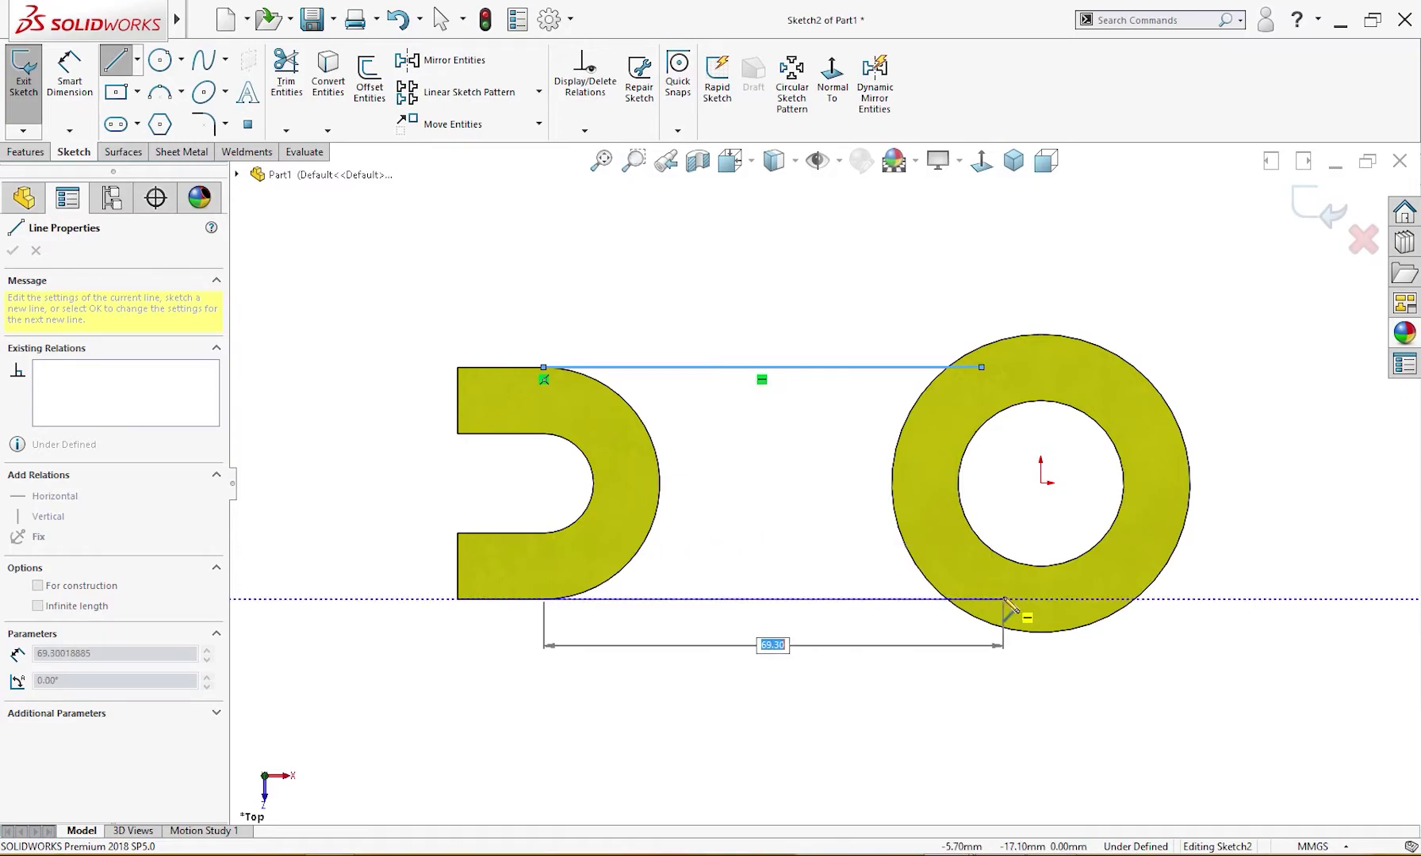
double_click(1004, 600)
key(Escape)
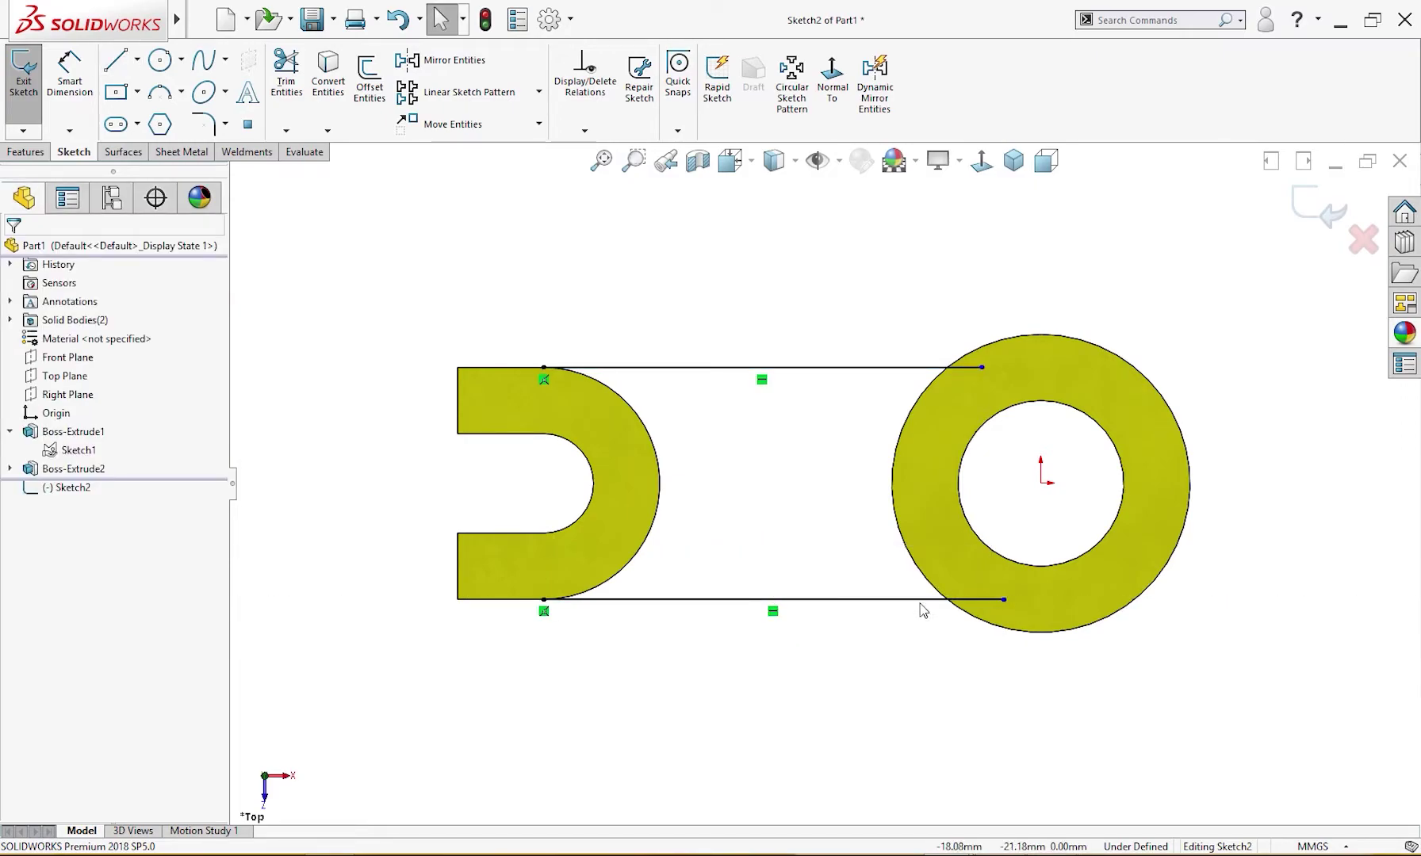
- Convert the outer round edges of the hub and fork into sketch entities and trim the excess, leaving a closed web profile between them
click(917, 573)
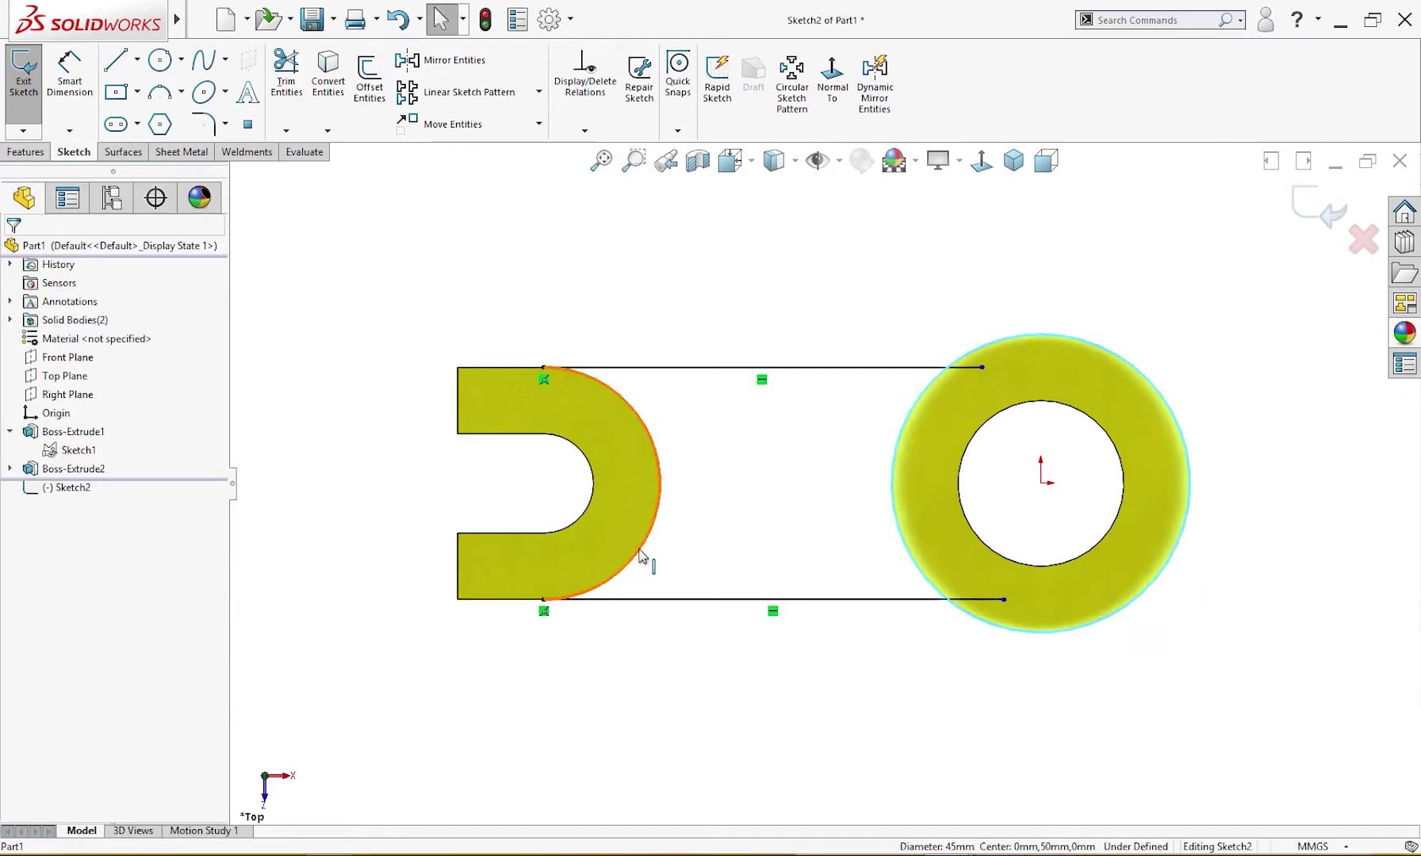
ctrl+click(642, 555)
click(326, 91)
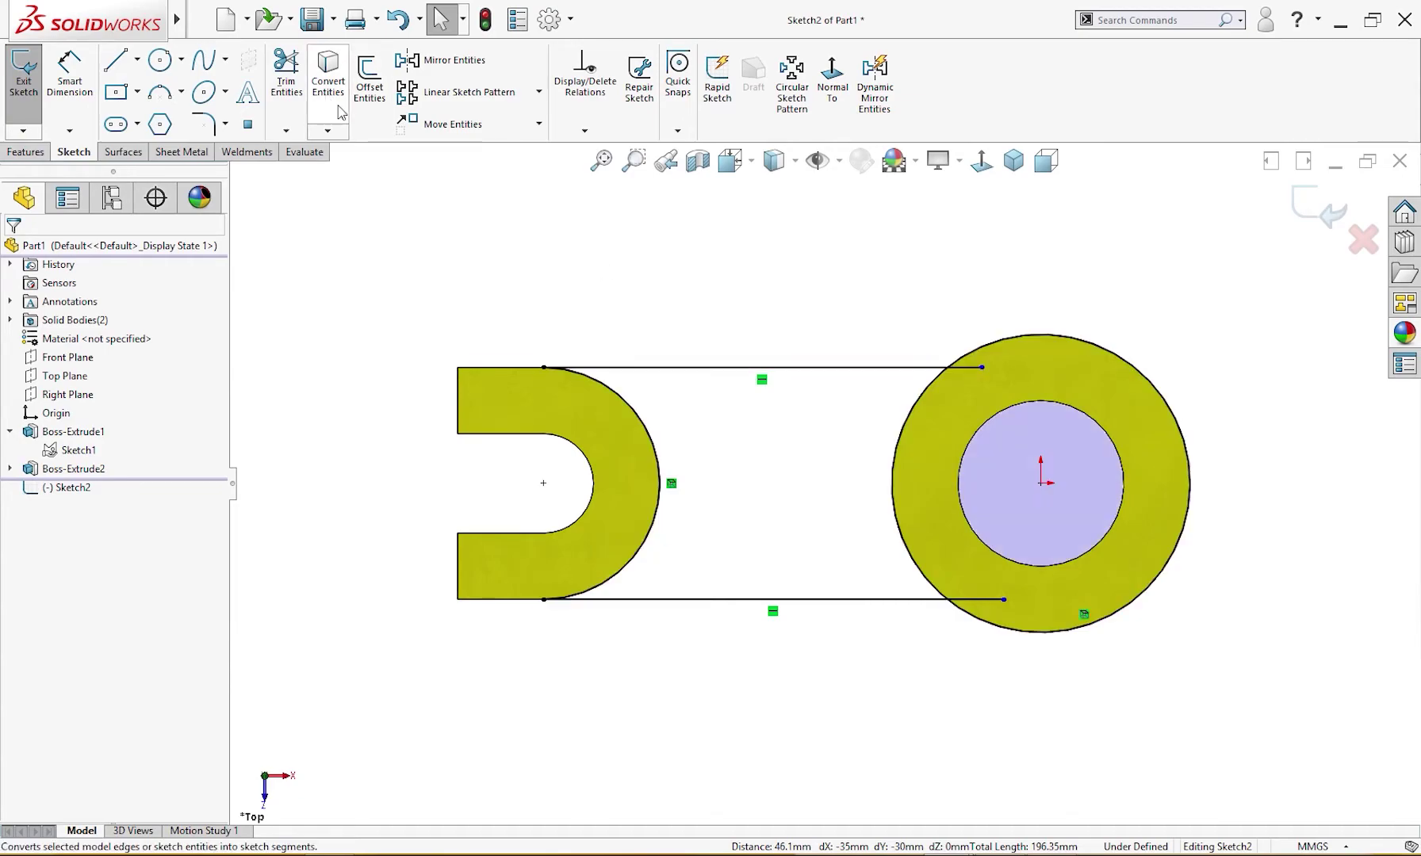
right_drag(645, 266, 697, 323)
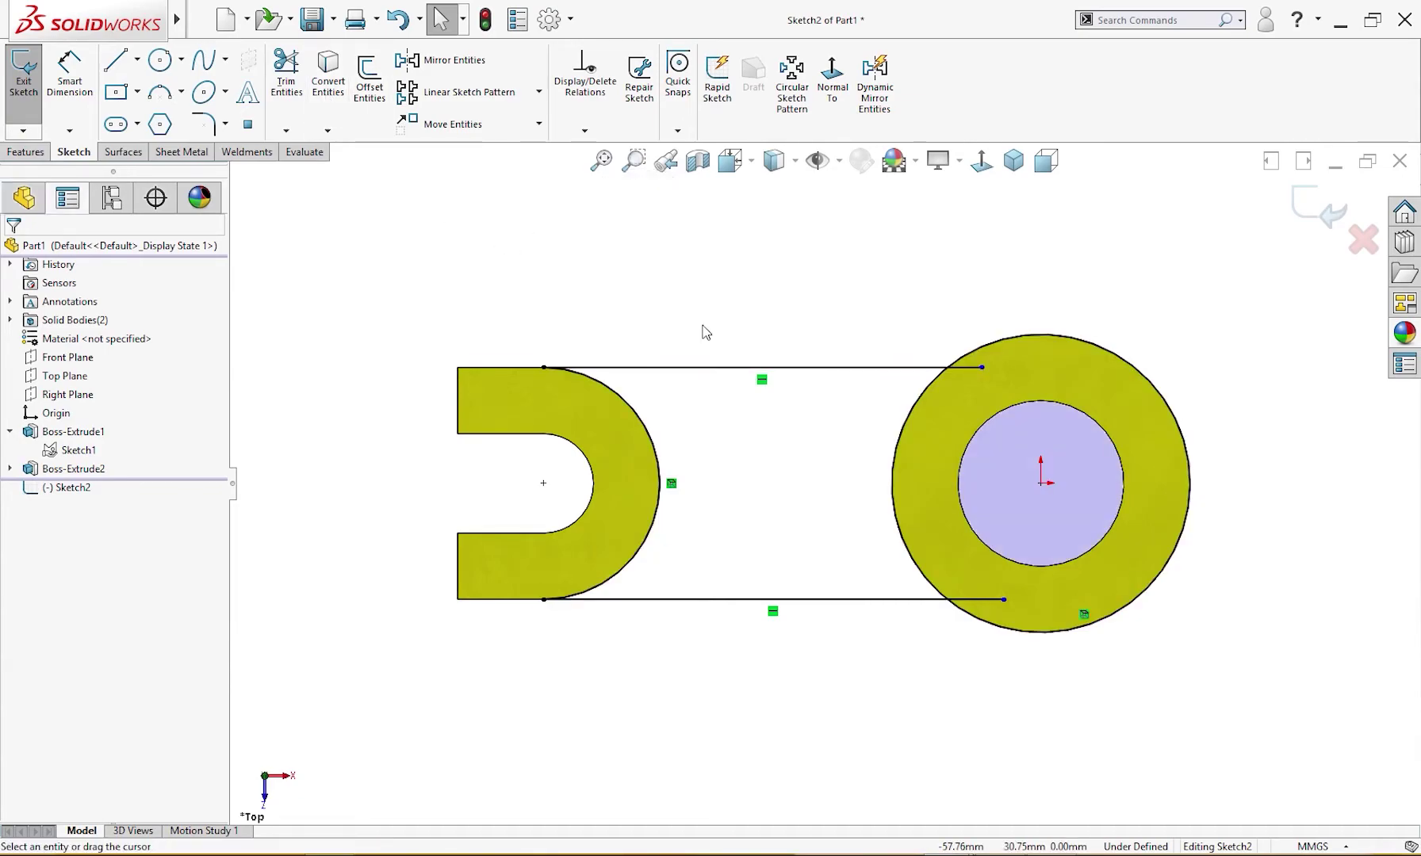
drag(983, 321, 961, 411)
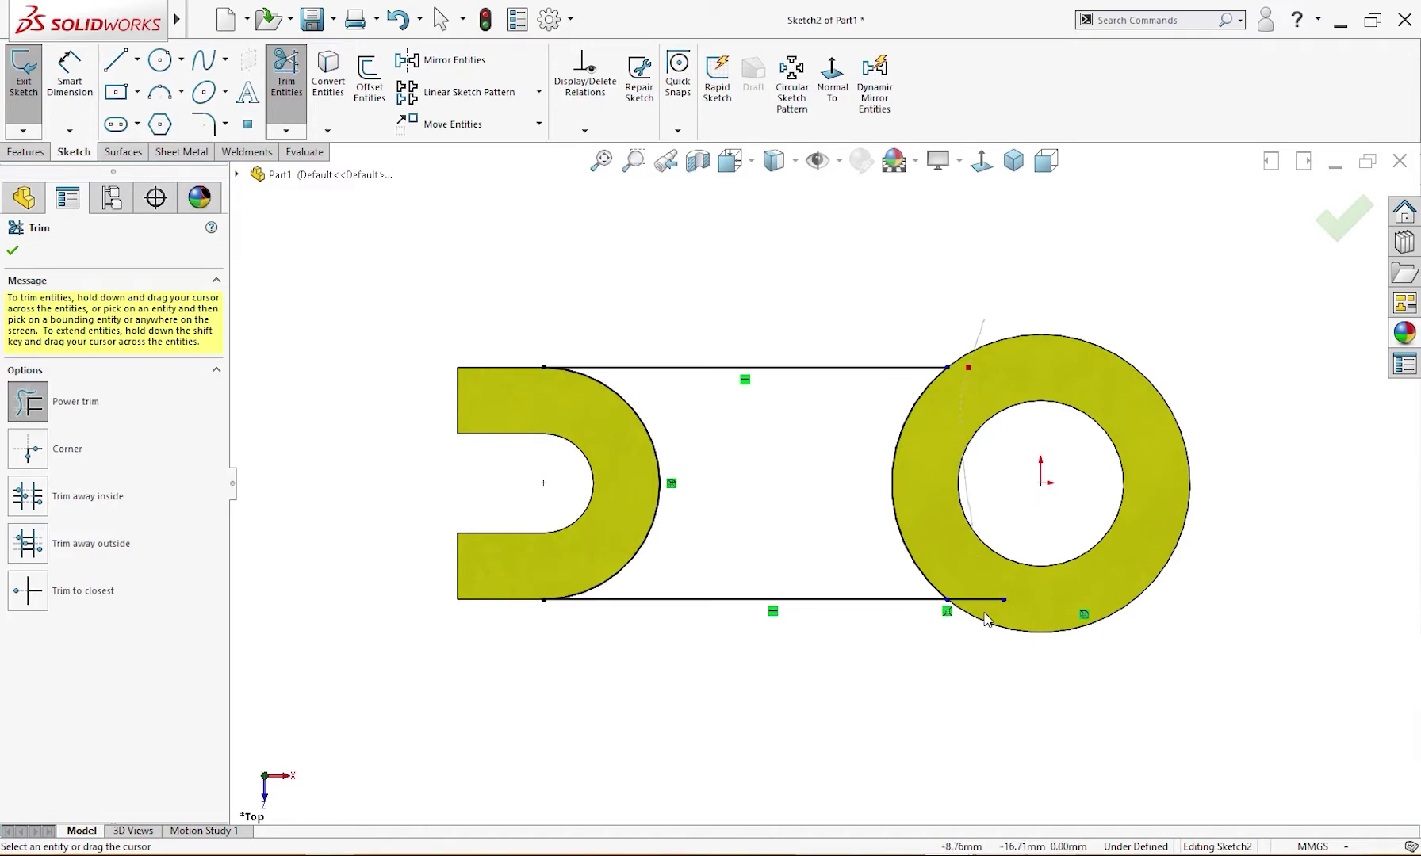
drag(987, 610, 983, 677)
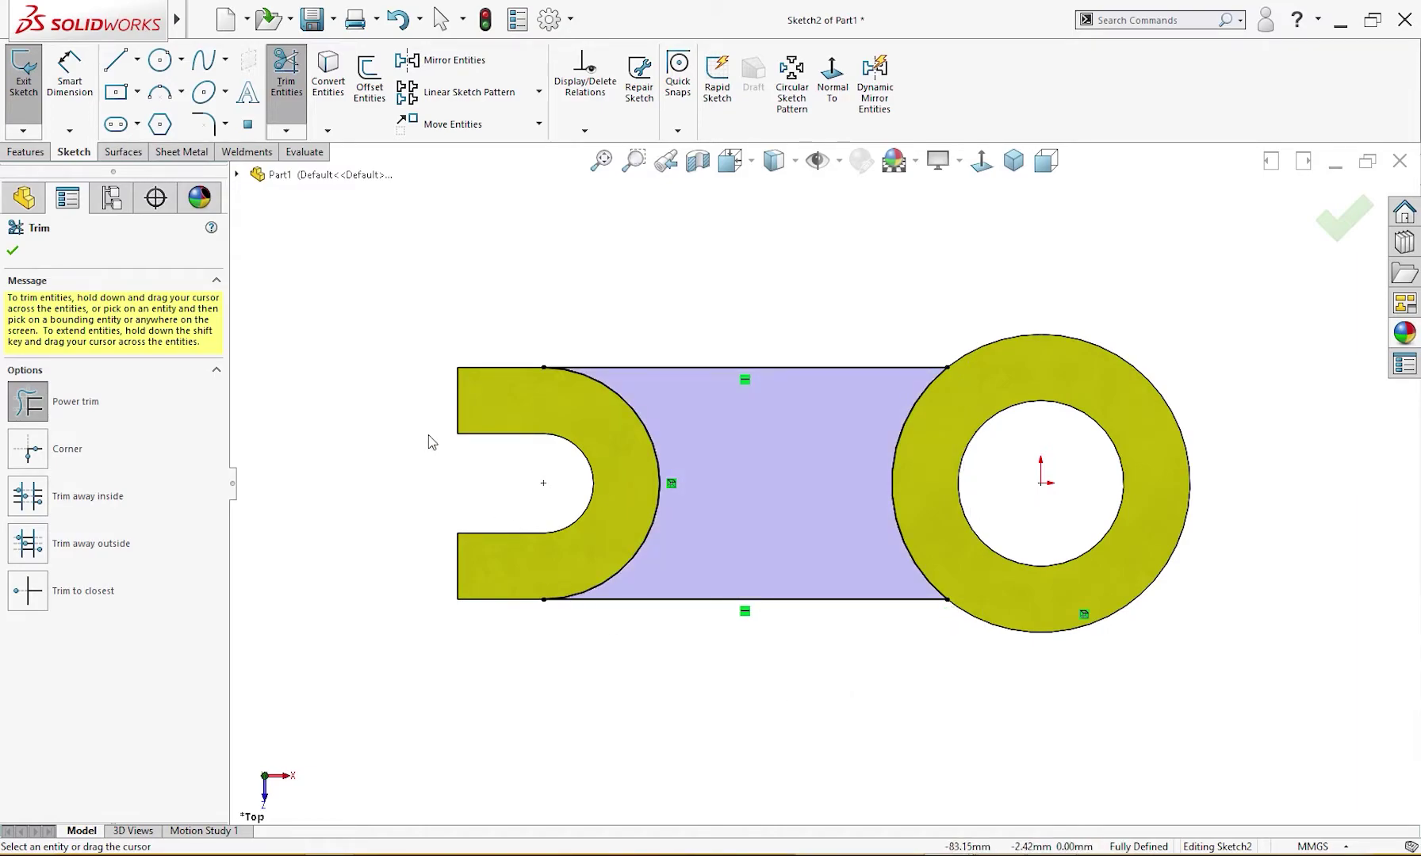
- Extrude the closed web profile between the hub and fork as a blind boss with a depth of 10 mm
click(25, 151)
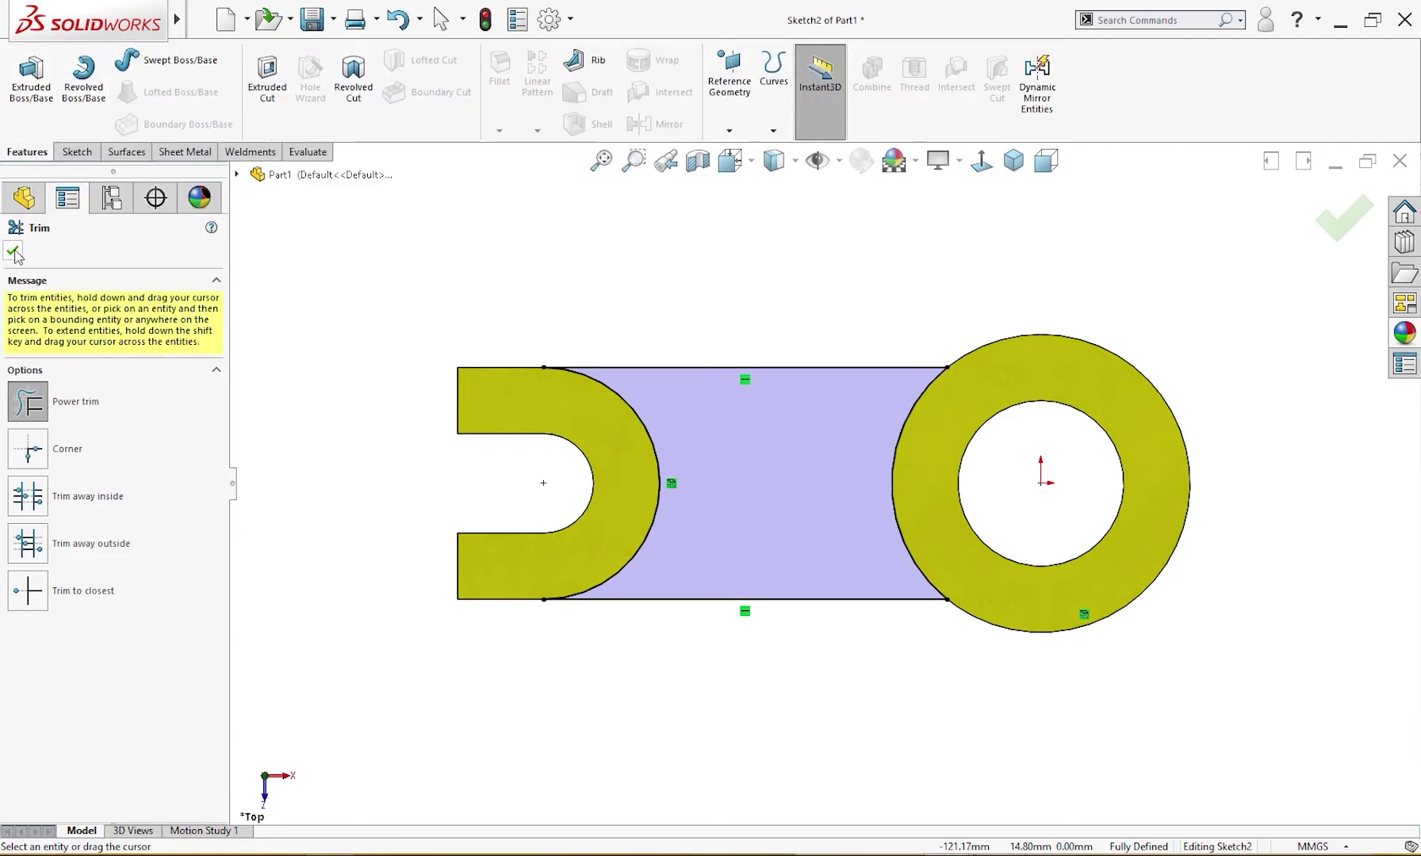
click(31, 80)
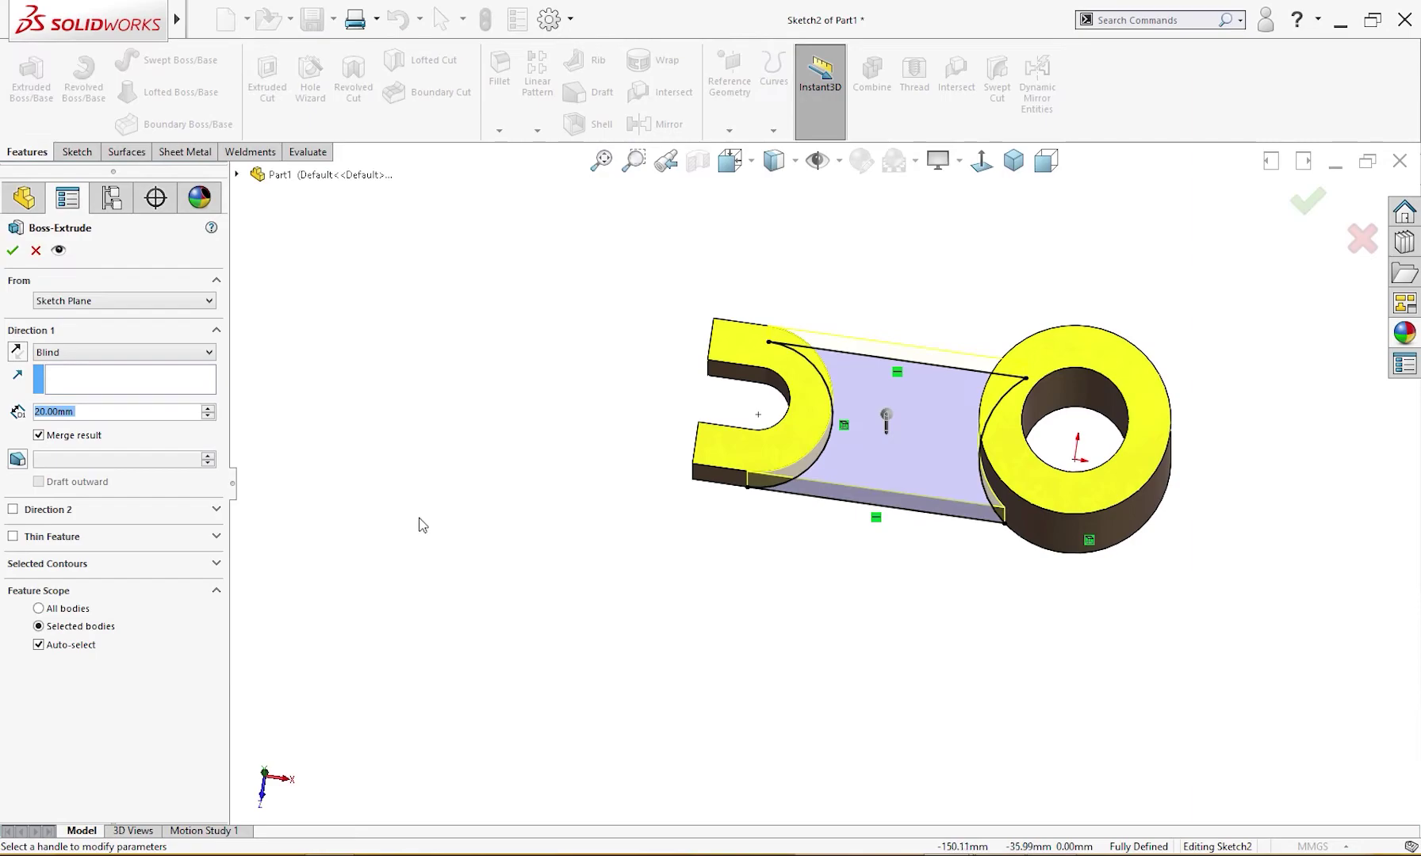
drag(94, 413, 28, 411)
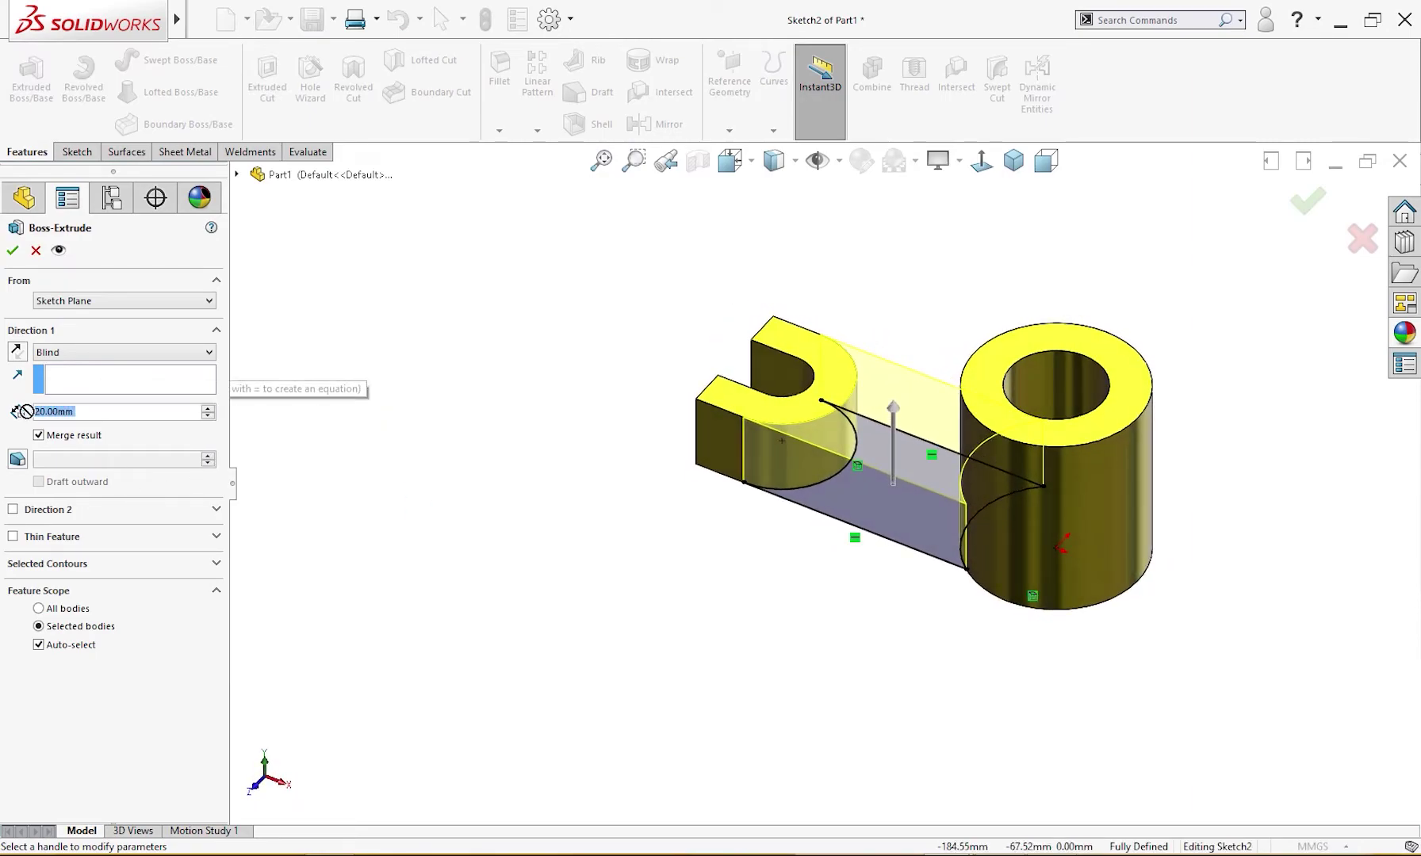
text(10)
key(Return)
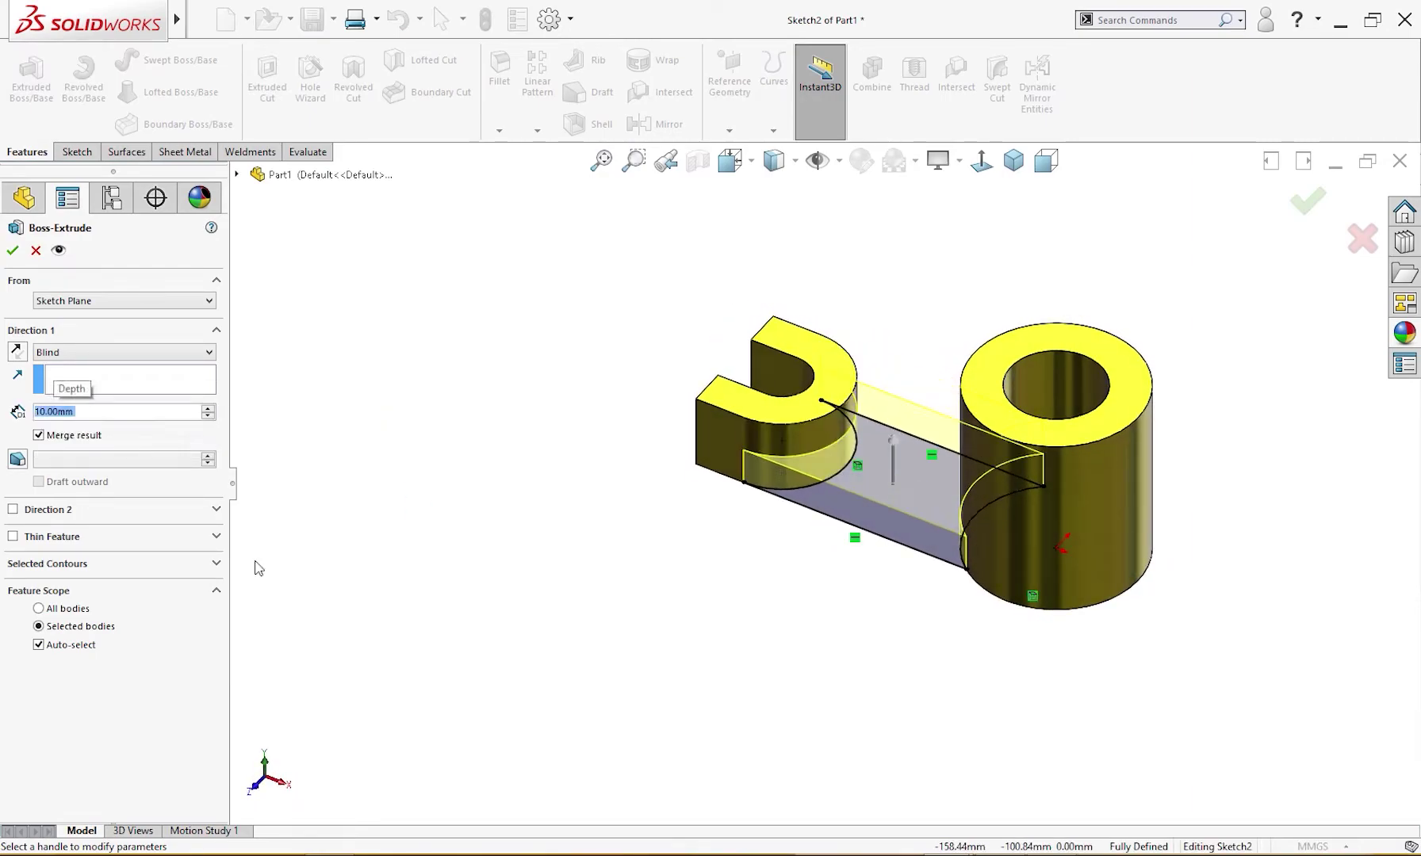
- Start the web extrusion at a 5 mm offset from the sketch plane and complete the boss
click(80, 301)
click(75, 352)
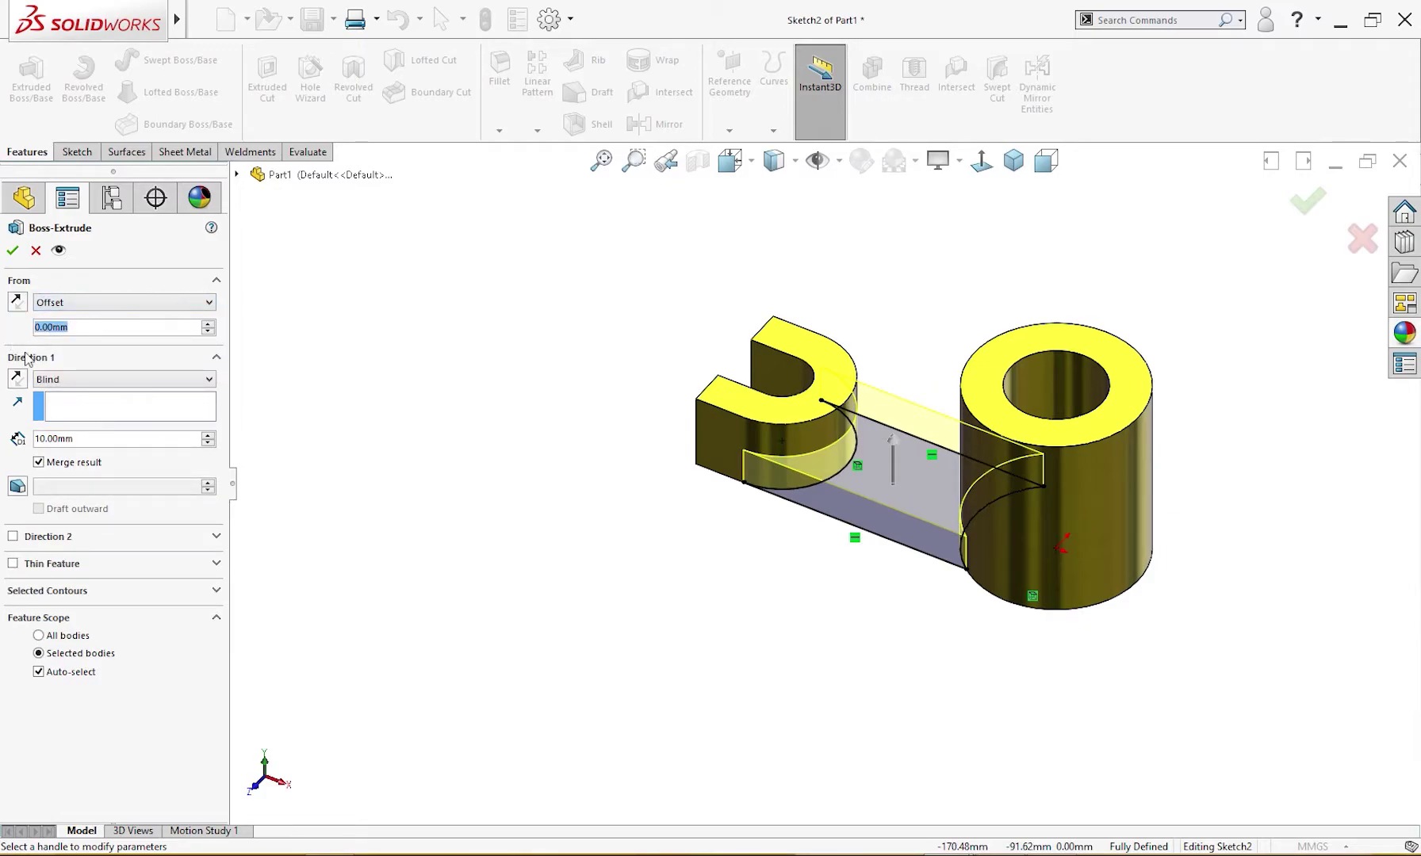
text(5)
key(Return)
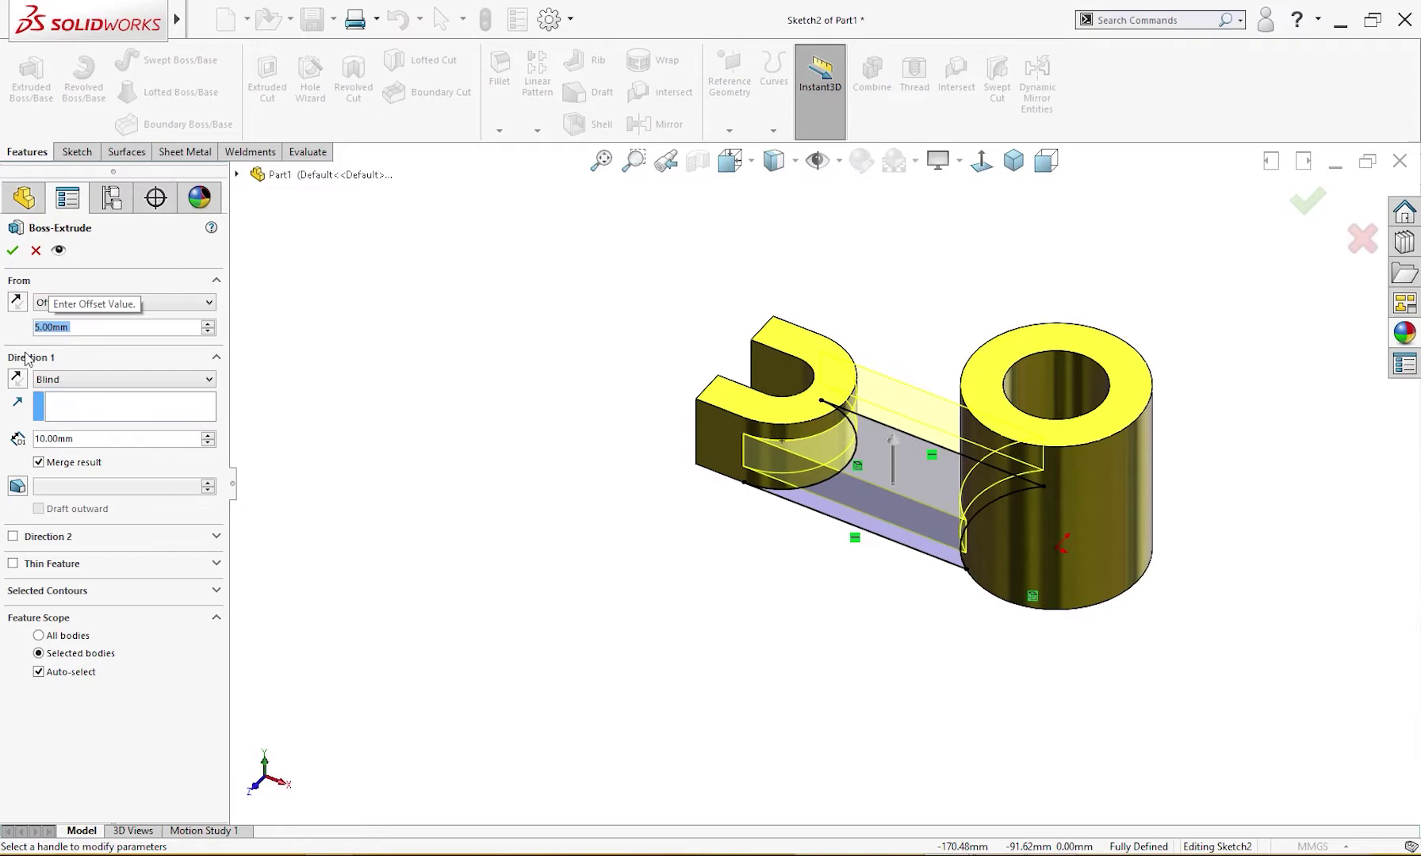
middle_drag(262, 491, 431, 403)
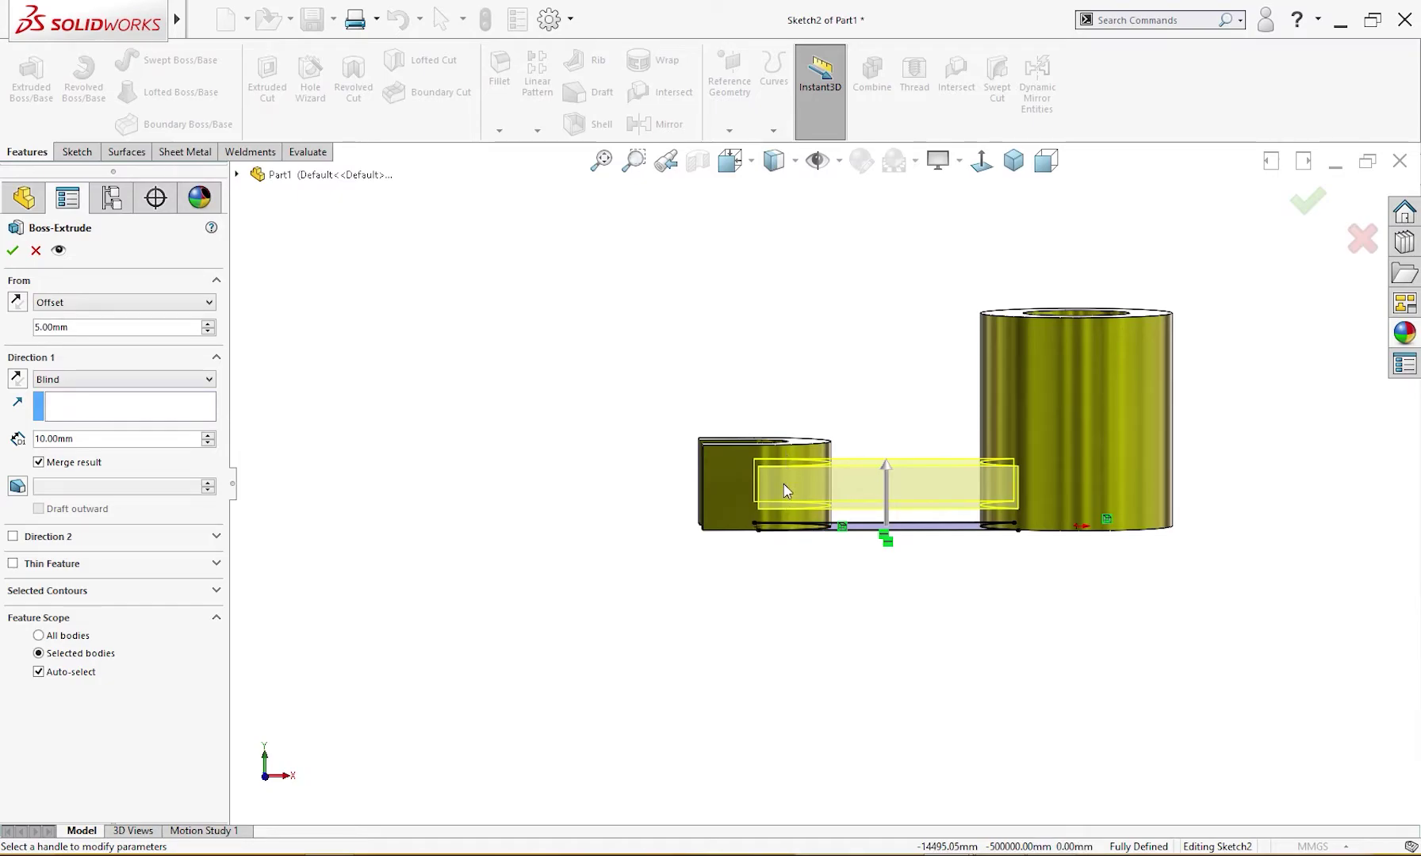
middle_drag(701, 596, 666, 668)
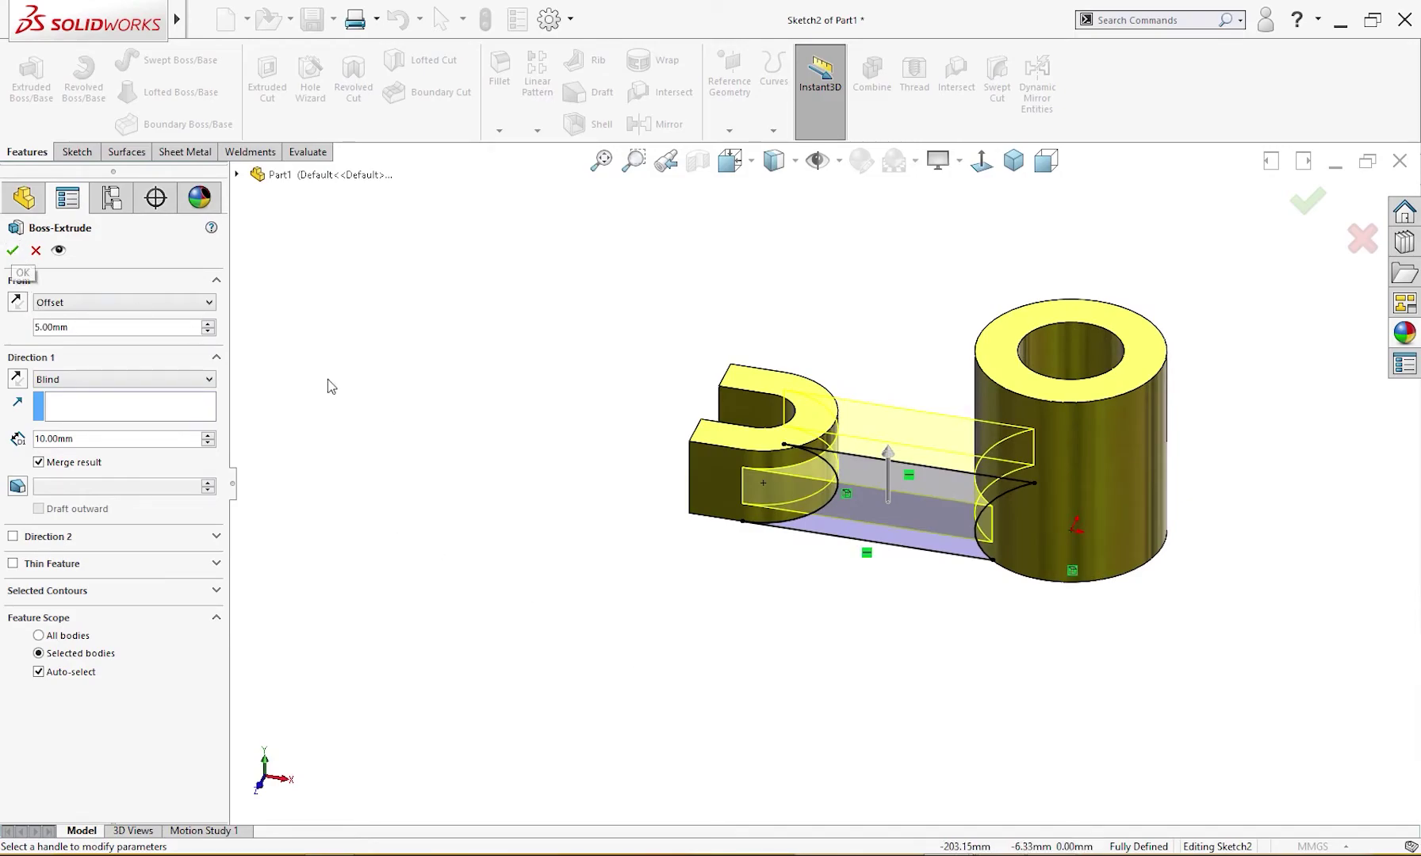
click(12, 251)
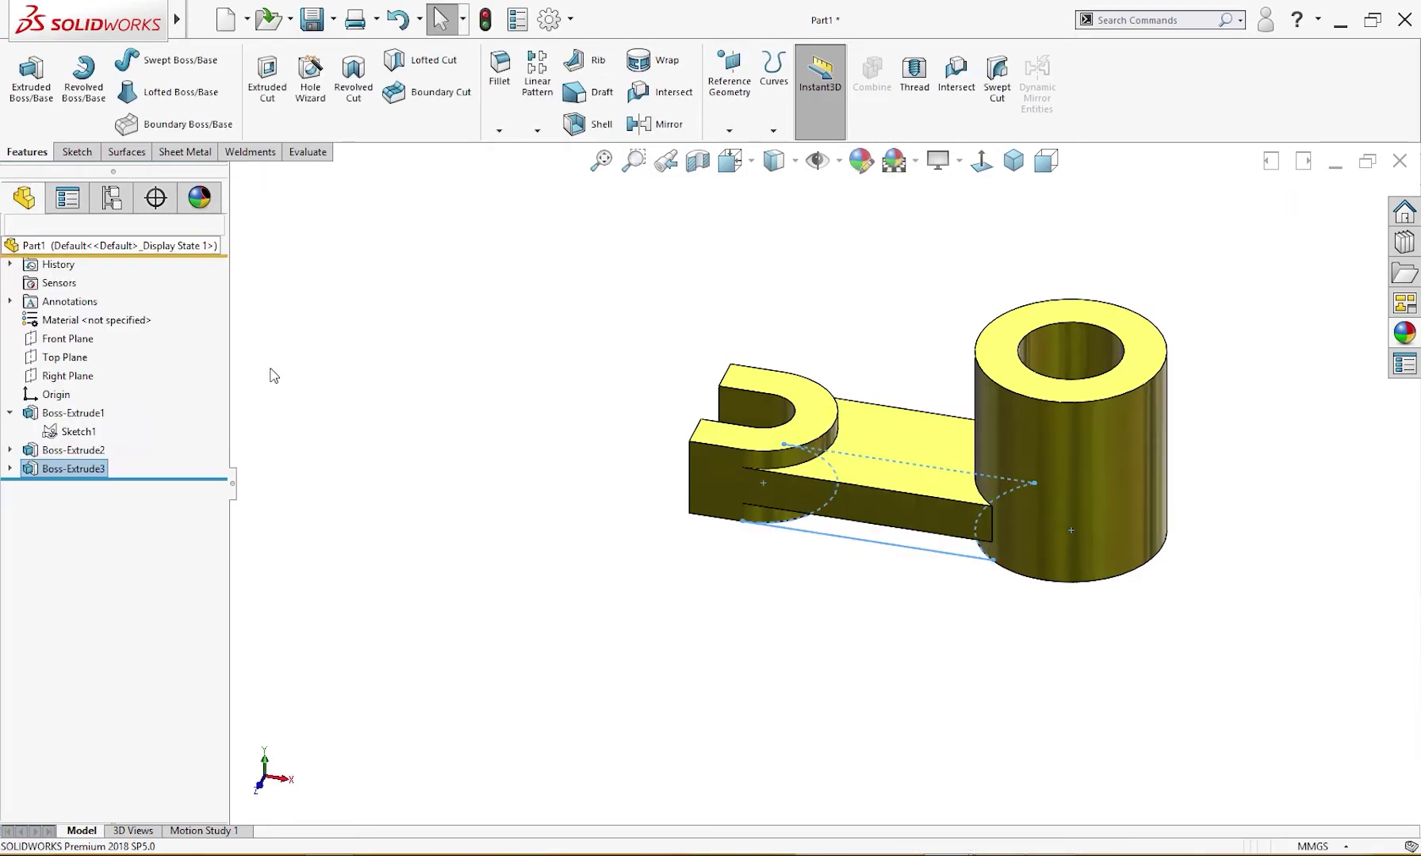
- Start a Front Plane sketch and draw two concentric circles beside the hub, with radii of about 10.2 mm and 17.5 mm
middle_drag(457, 476, 470, 517)
click(67, 339)
click(83, 306)
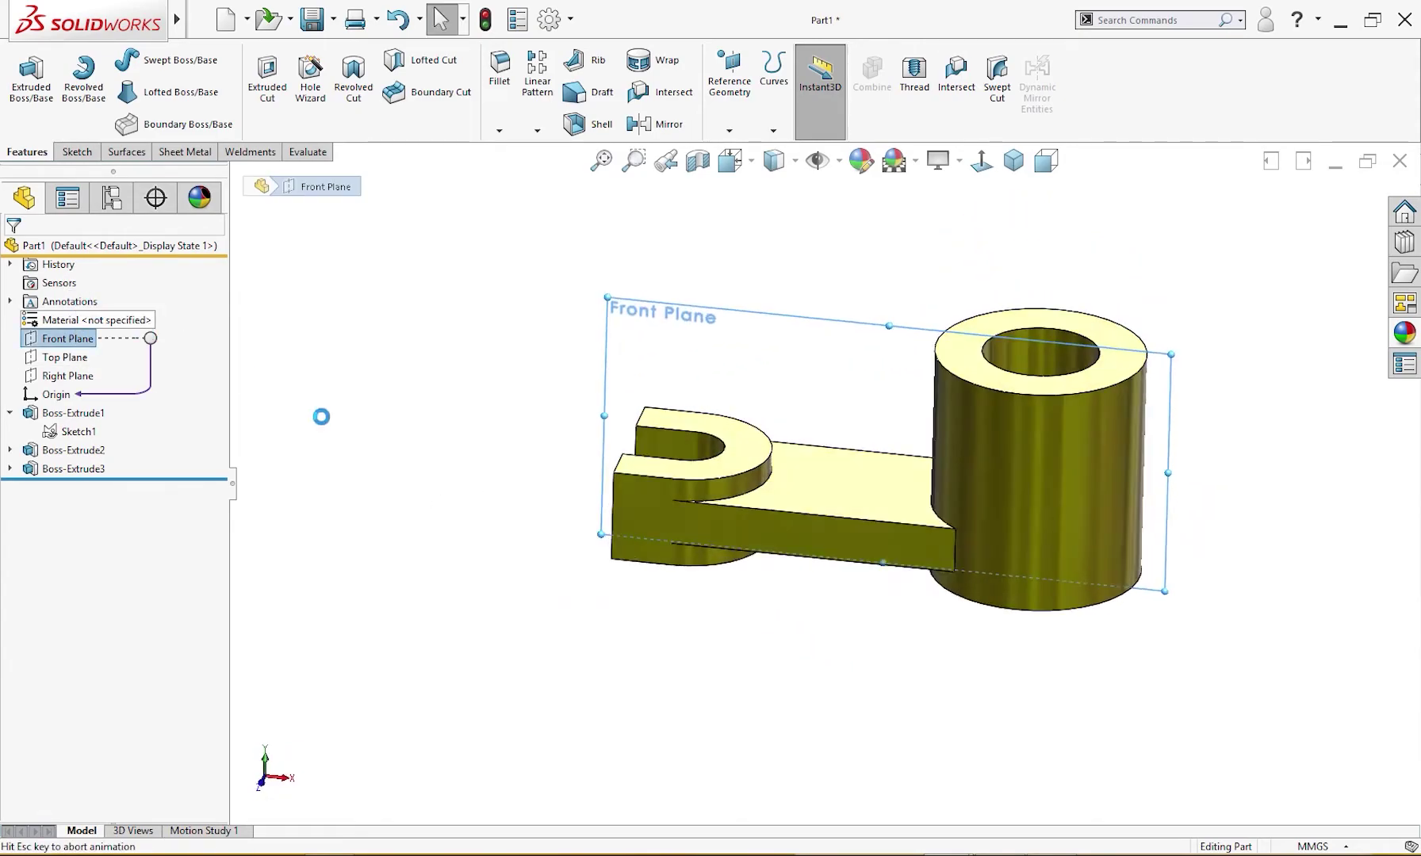
scroll(1062, 475, down, 2)
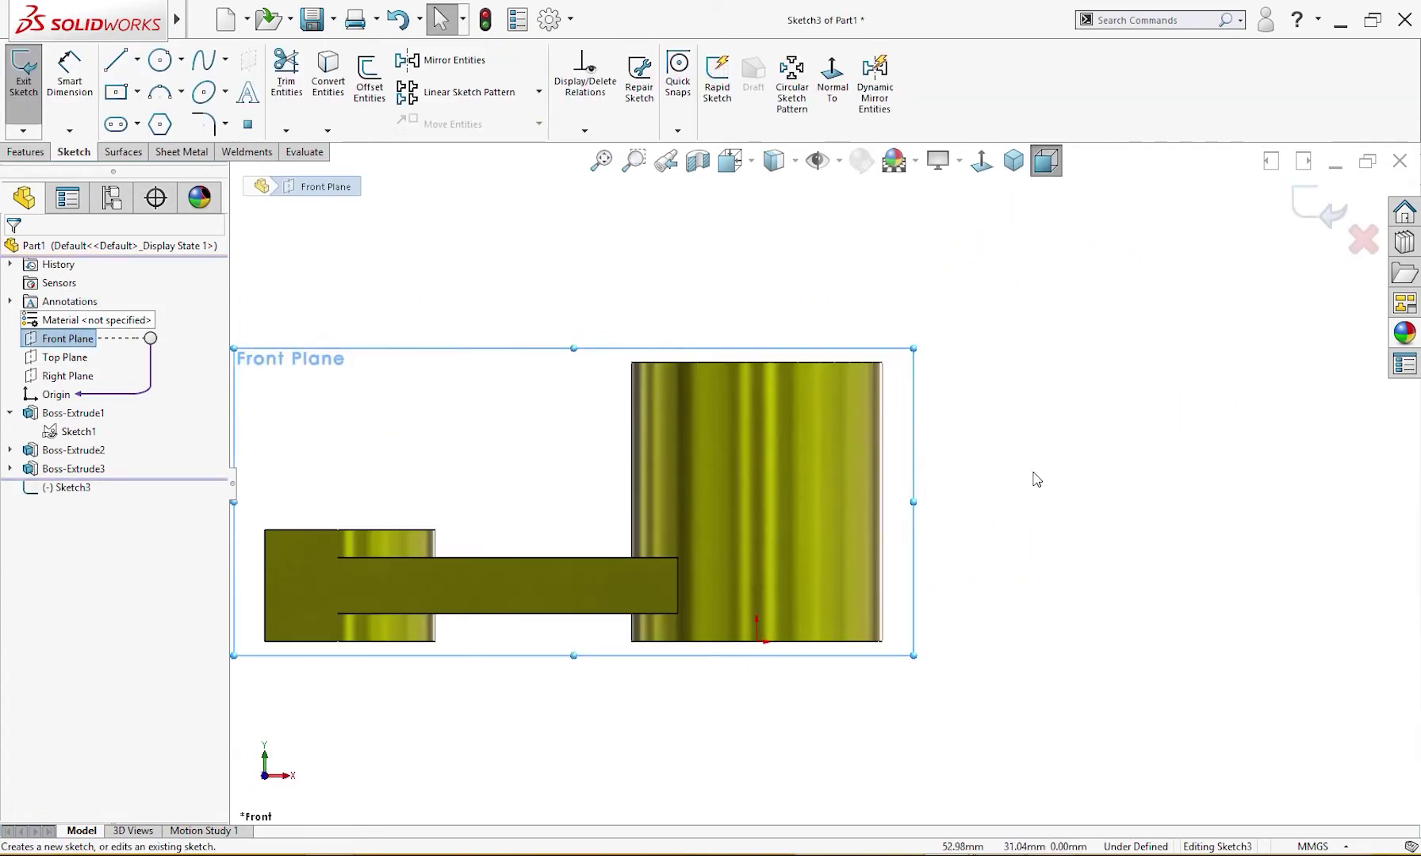
key(c)
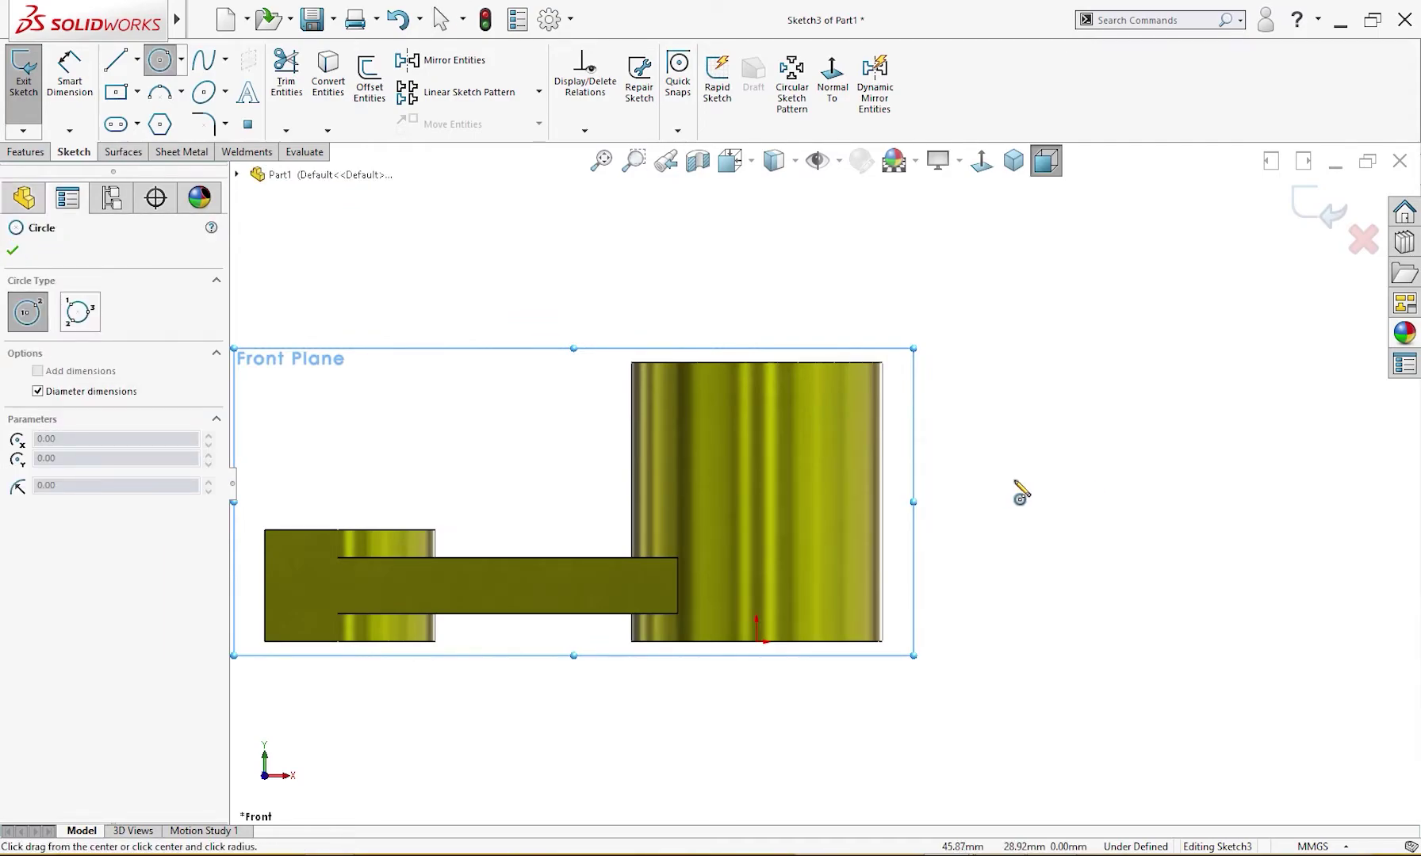
click(1014, 480)
click(1034, 533)
click(1014, 480)
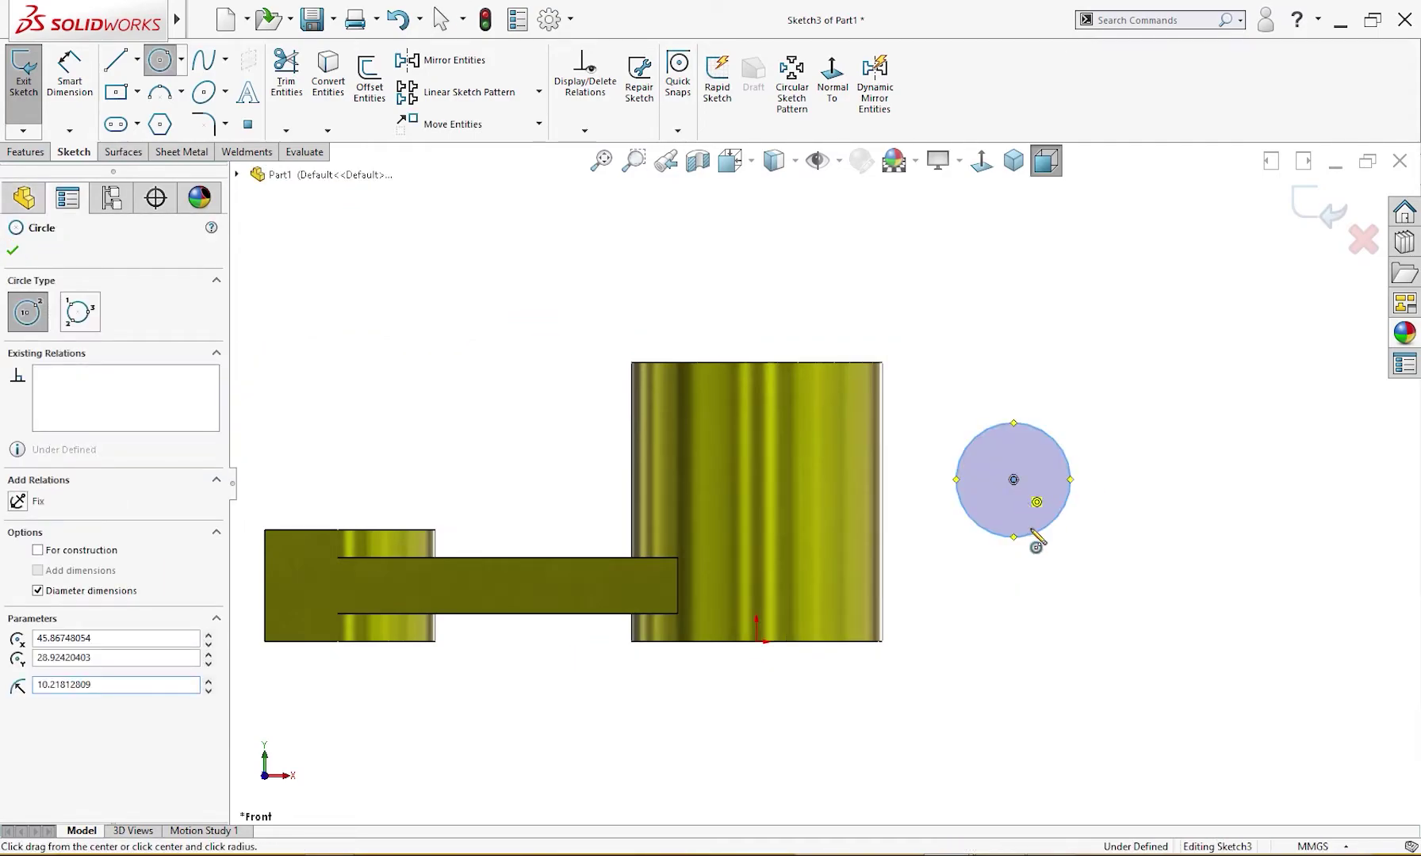
click(1043, 578)
key(Escape)
- Dimension the diameters of the outer and inner concentric circles
right_drag(1114, 650, 1114, 598)
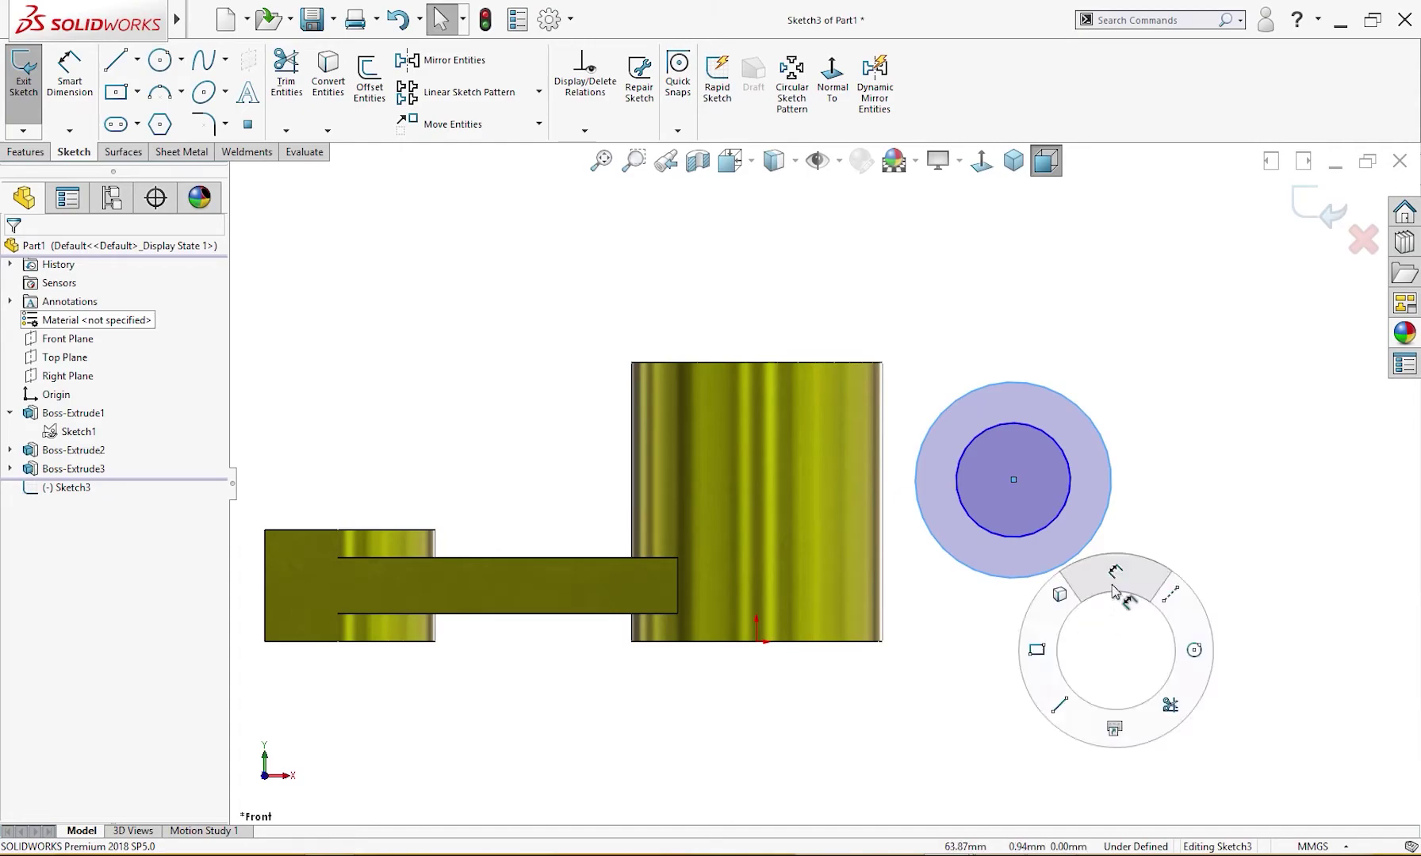
click(1084, 550)
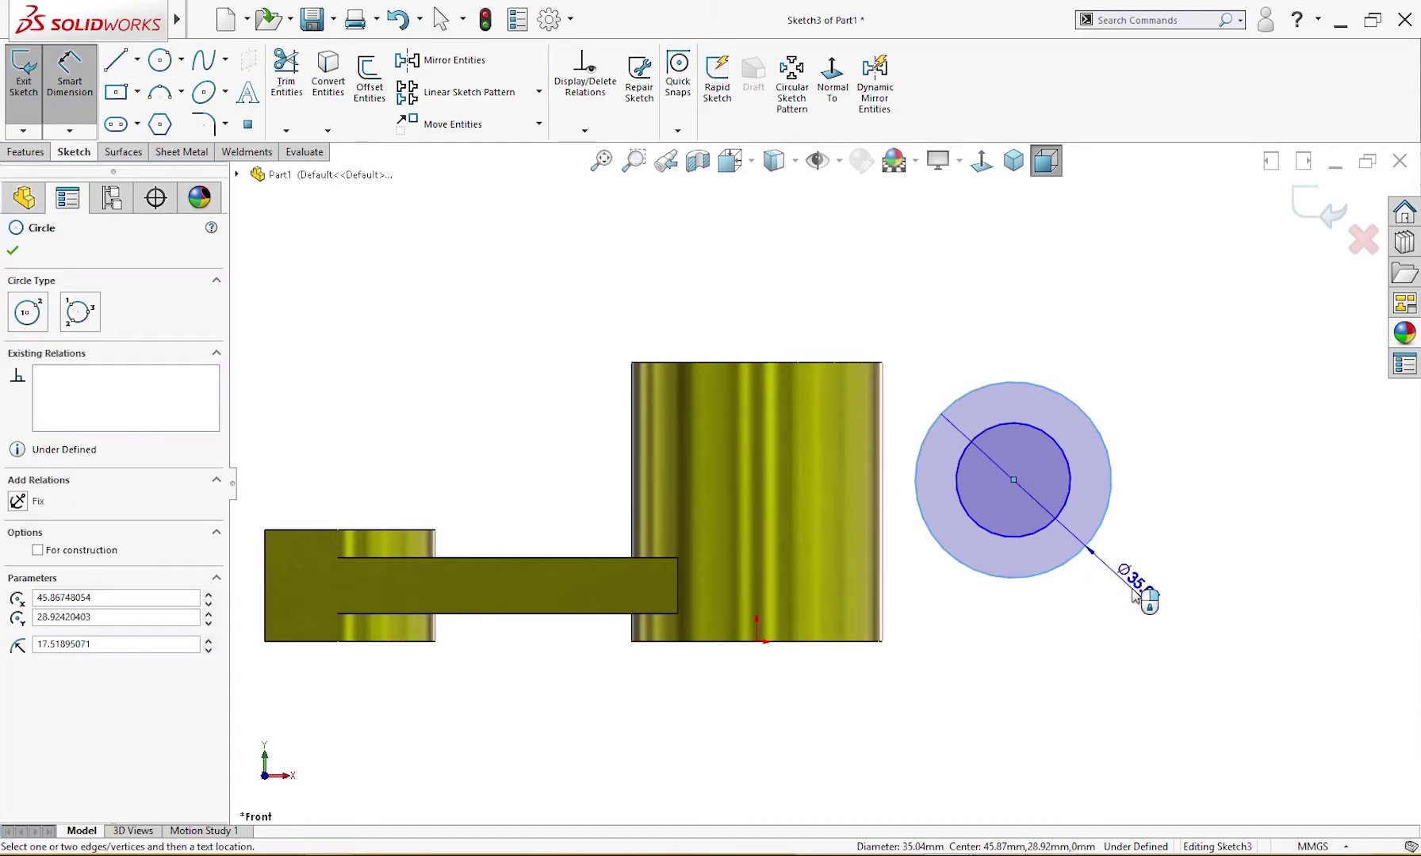
click(1135, 596)
click(918, 563)
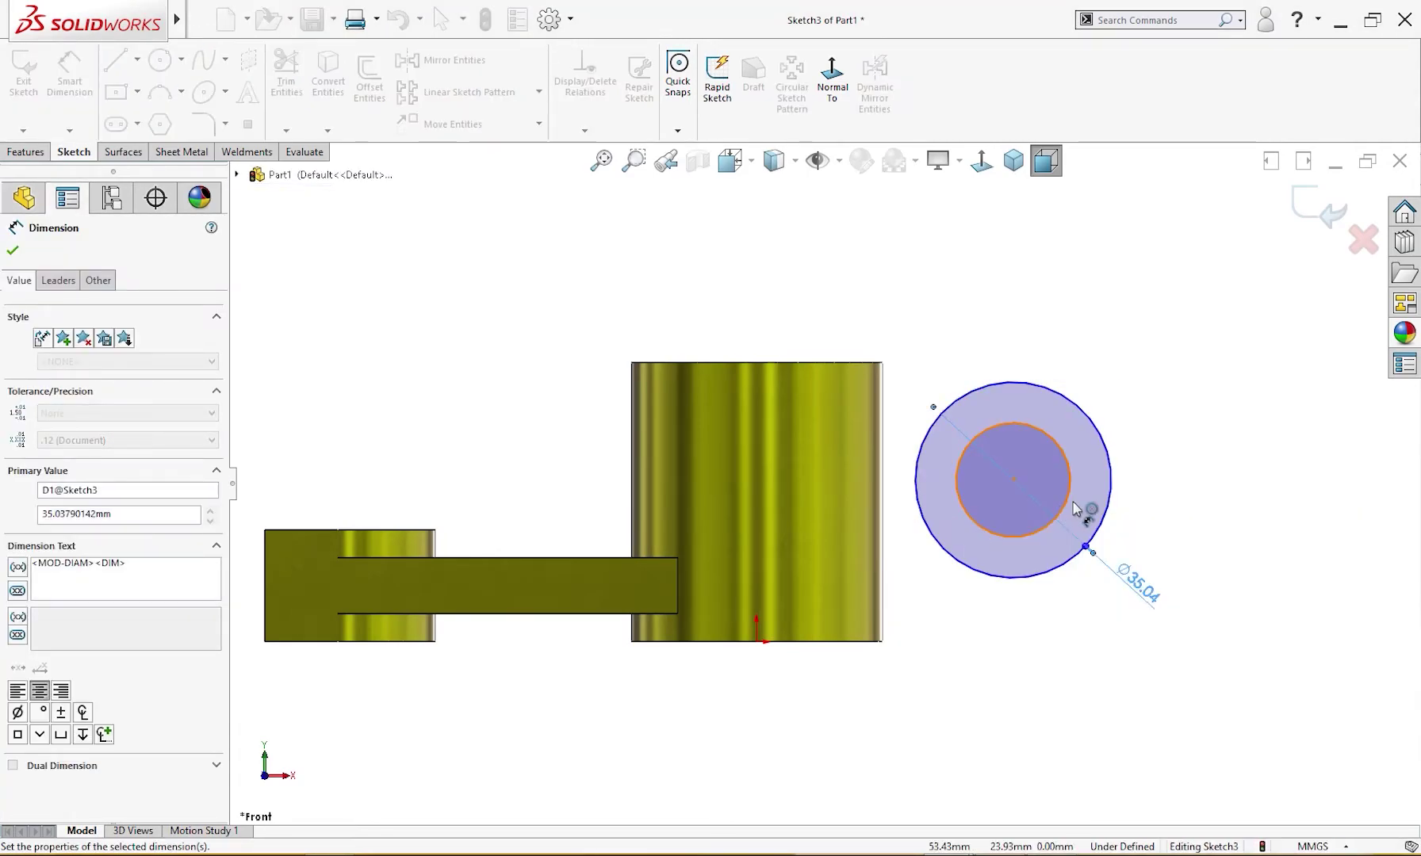
click(1068, 504)
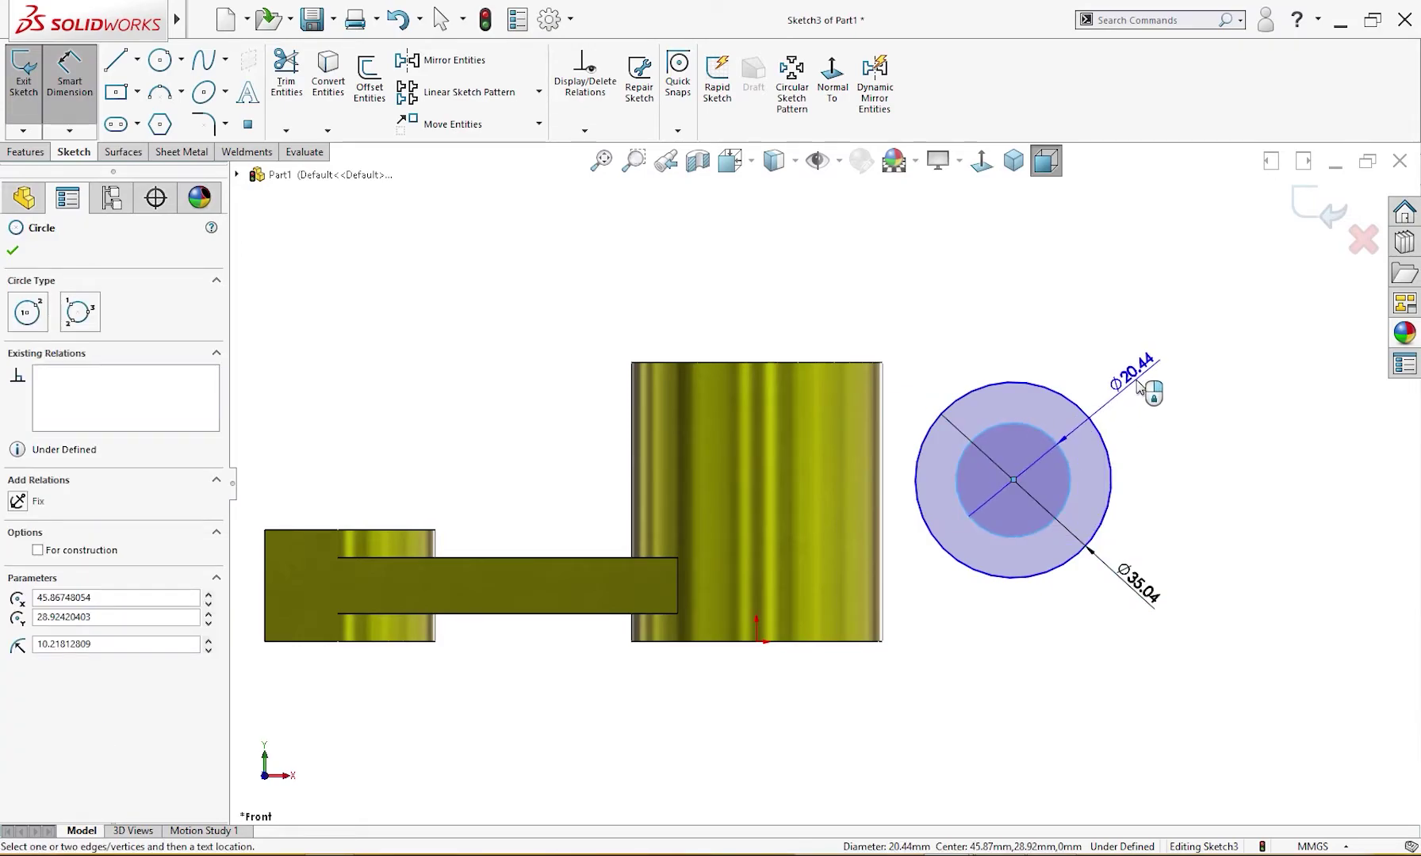
click(1154, 390)
click(920, 351)
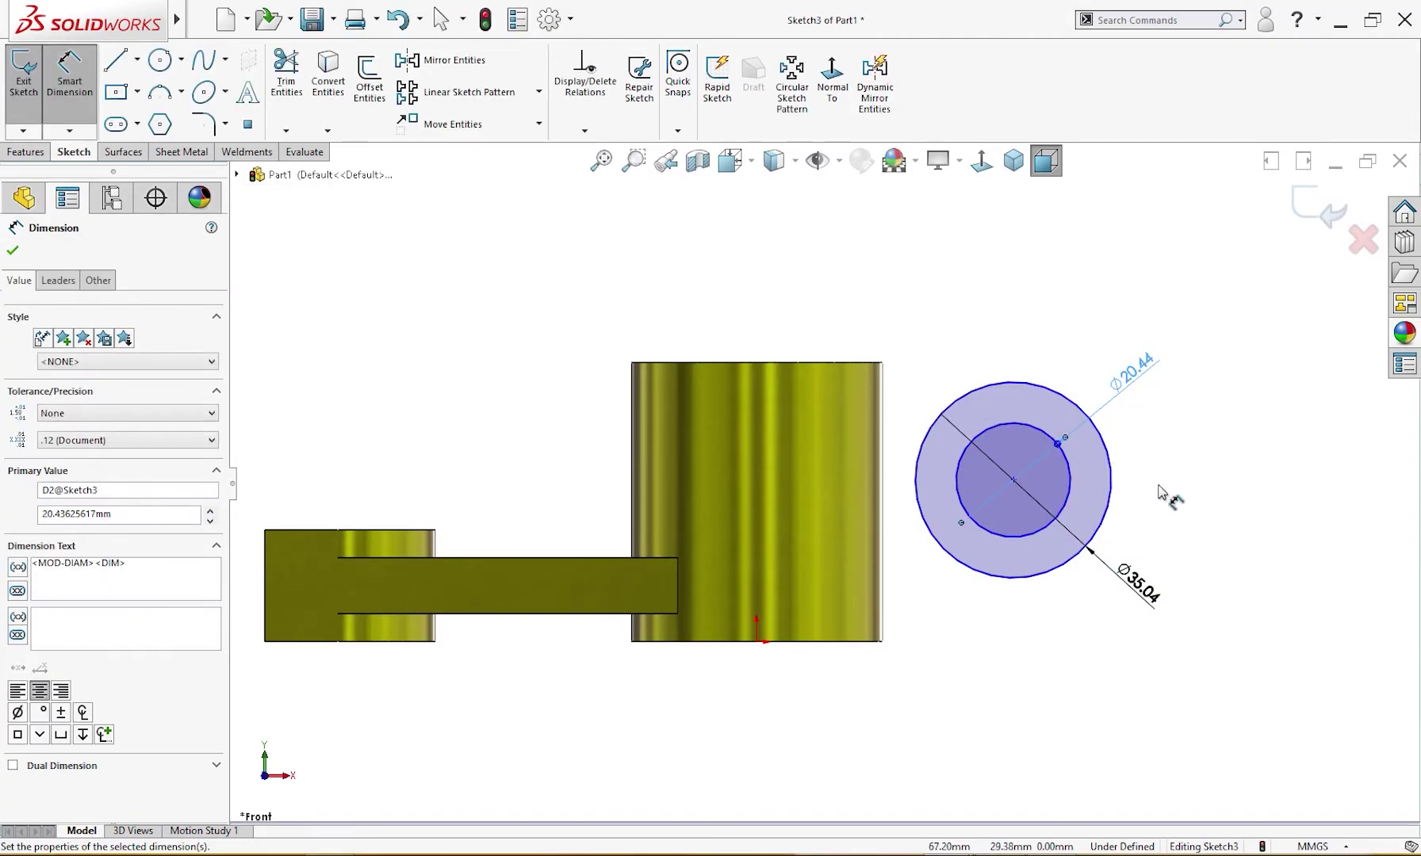
key(Escape)
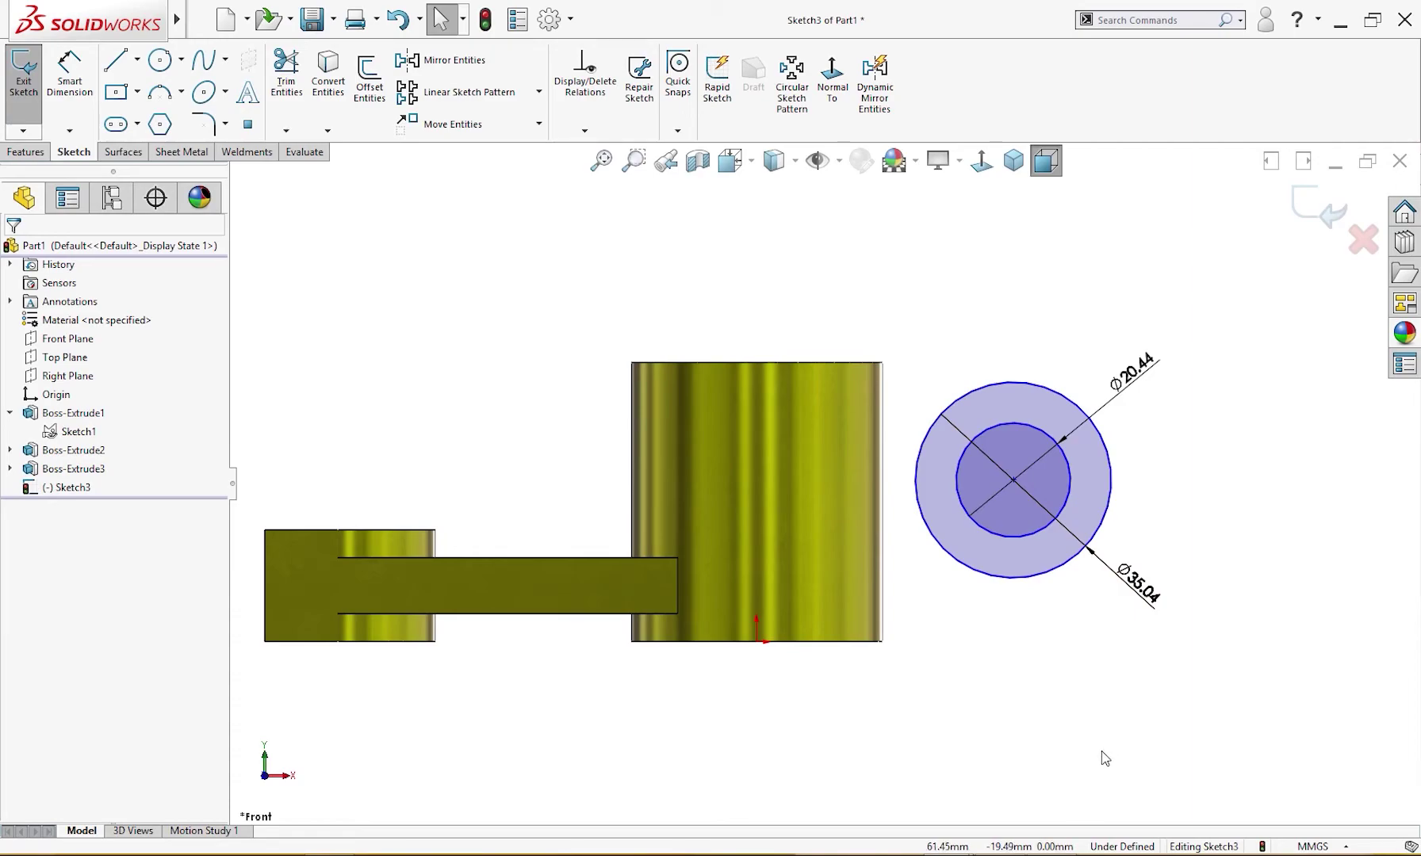
- Display both concentric circles' diameter dimensions as radii
right_click(1143, 596)
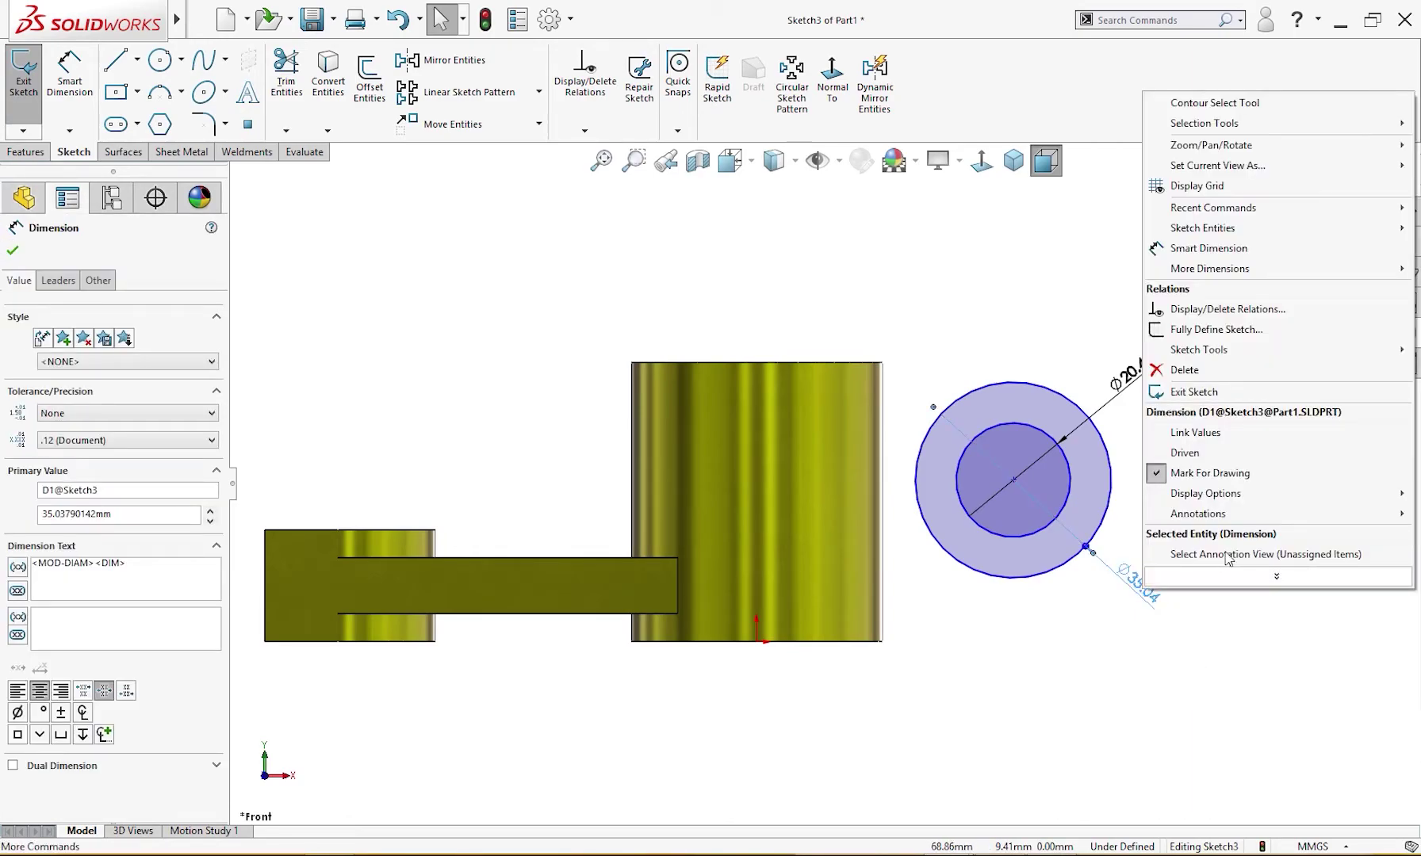
mouse_move(1229, 496)
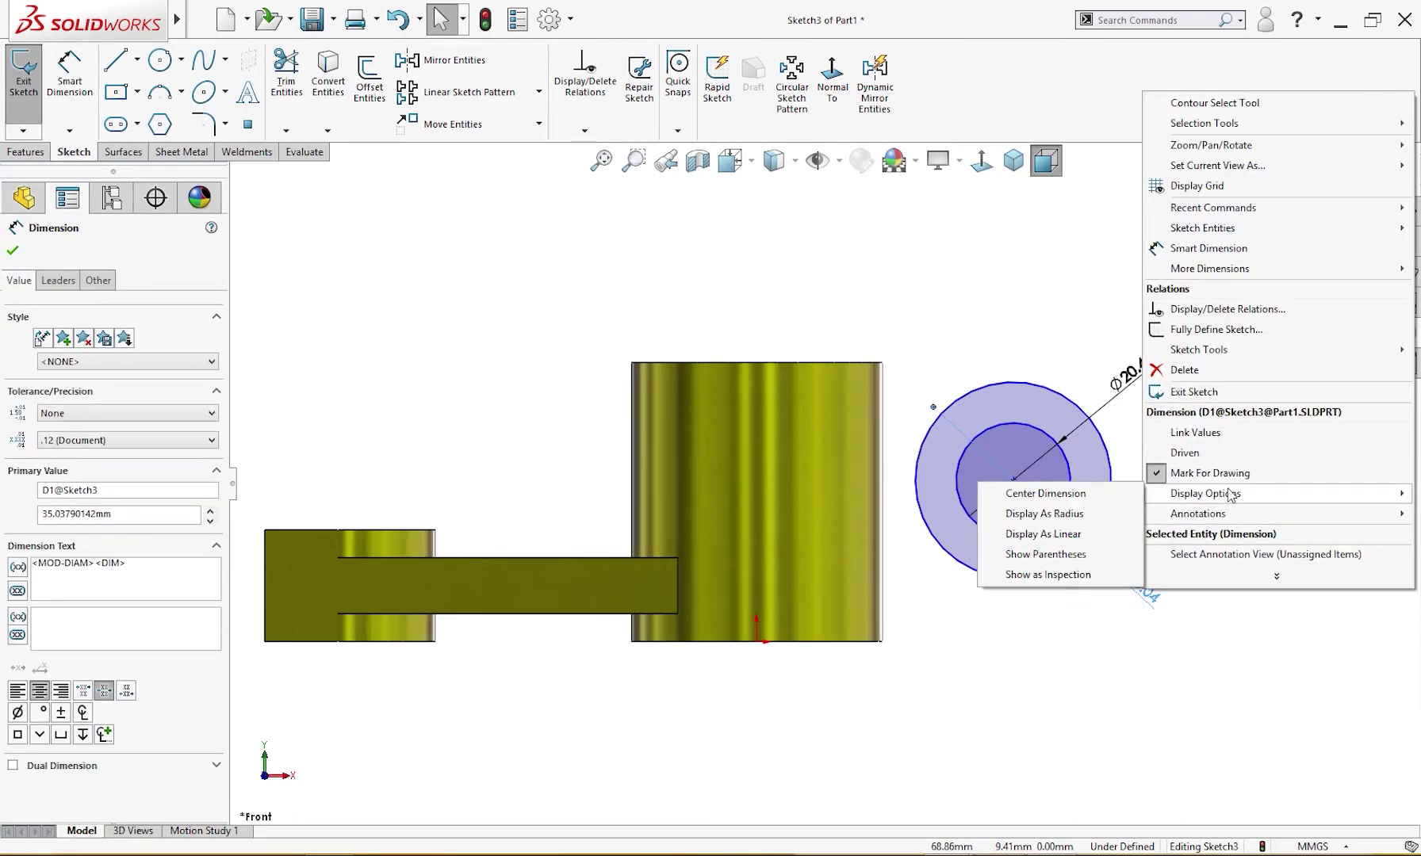
click(1097, 519)
click(1161, 533)
right_click(1130, 394)
mouse_move(1182, 758)
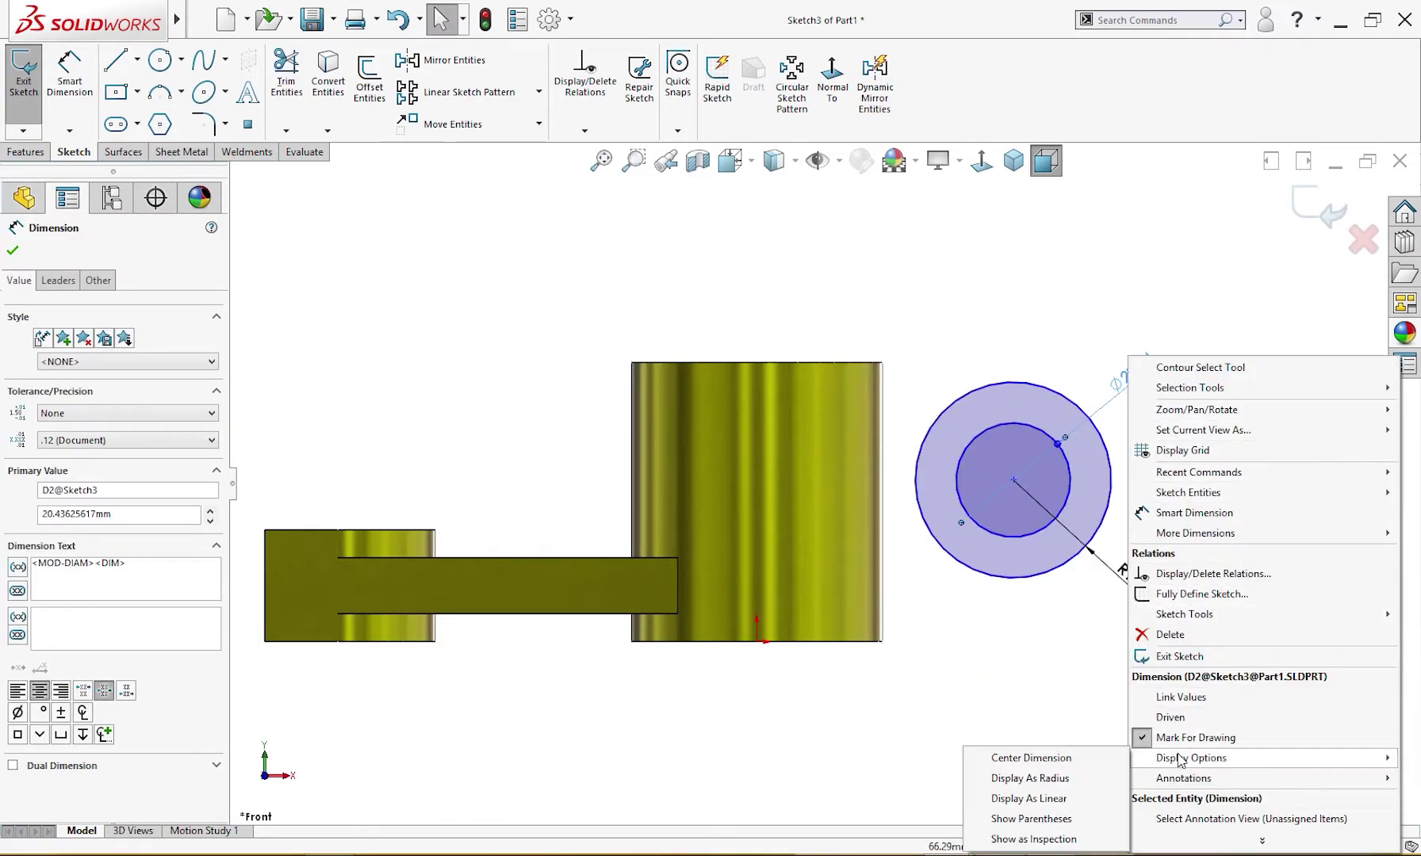
click(1066, 778)
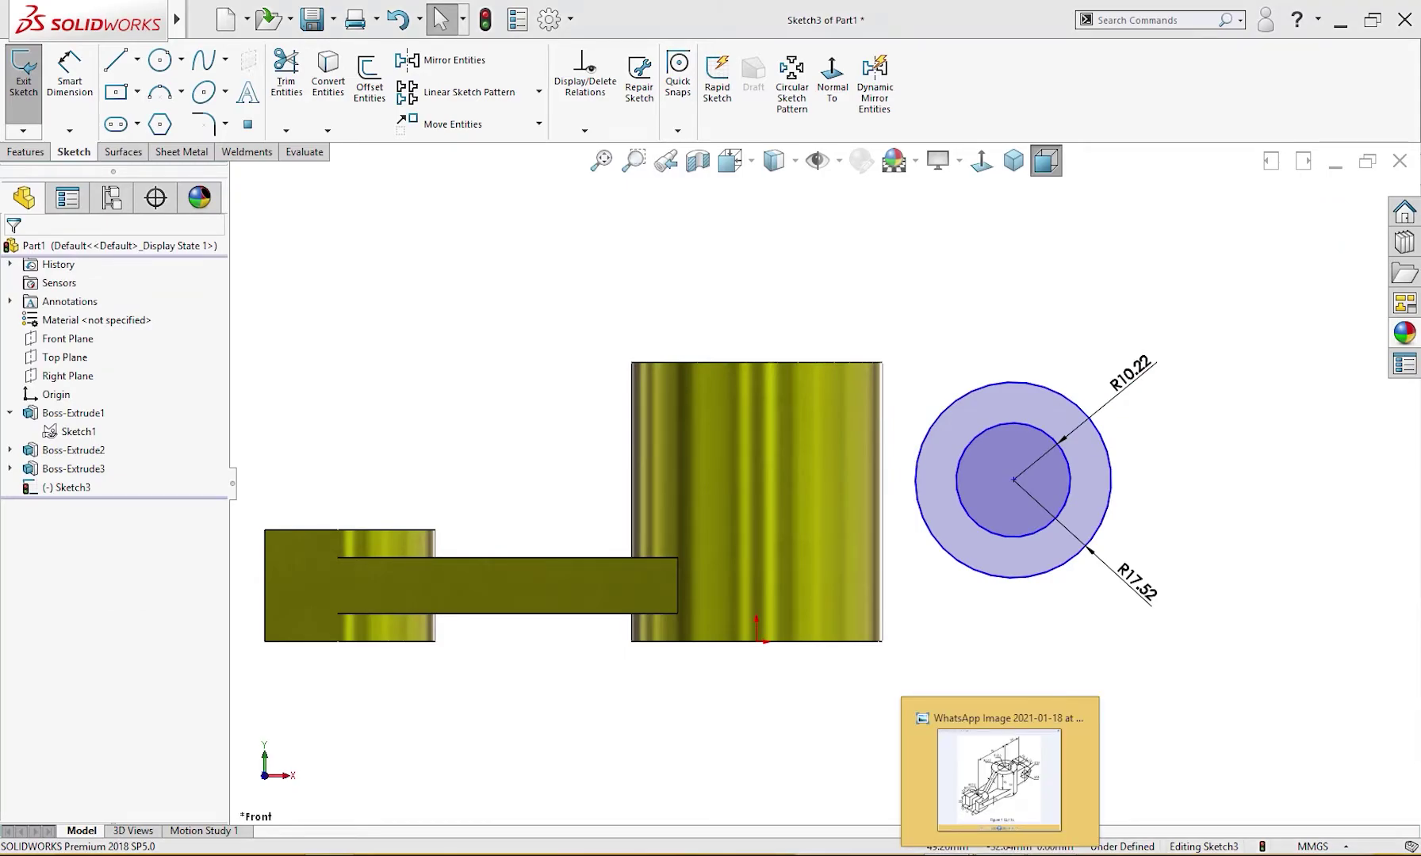
- Consult the Figure 1 reference drawing and display the outer circle's dimension as a diameter
click(1023, 846)
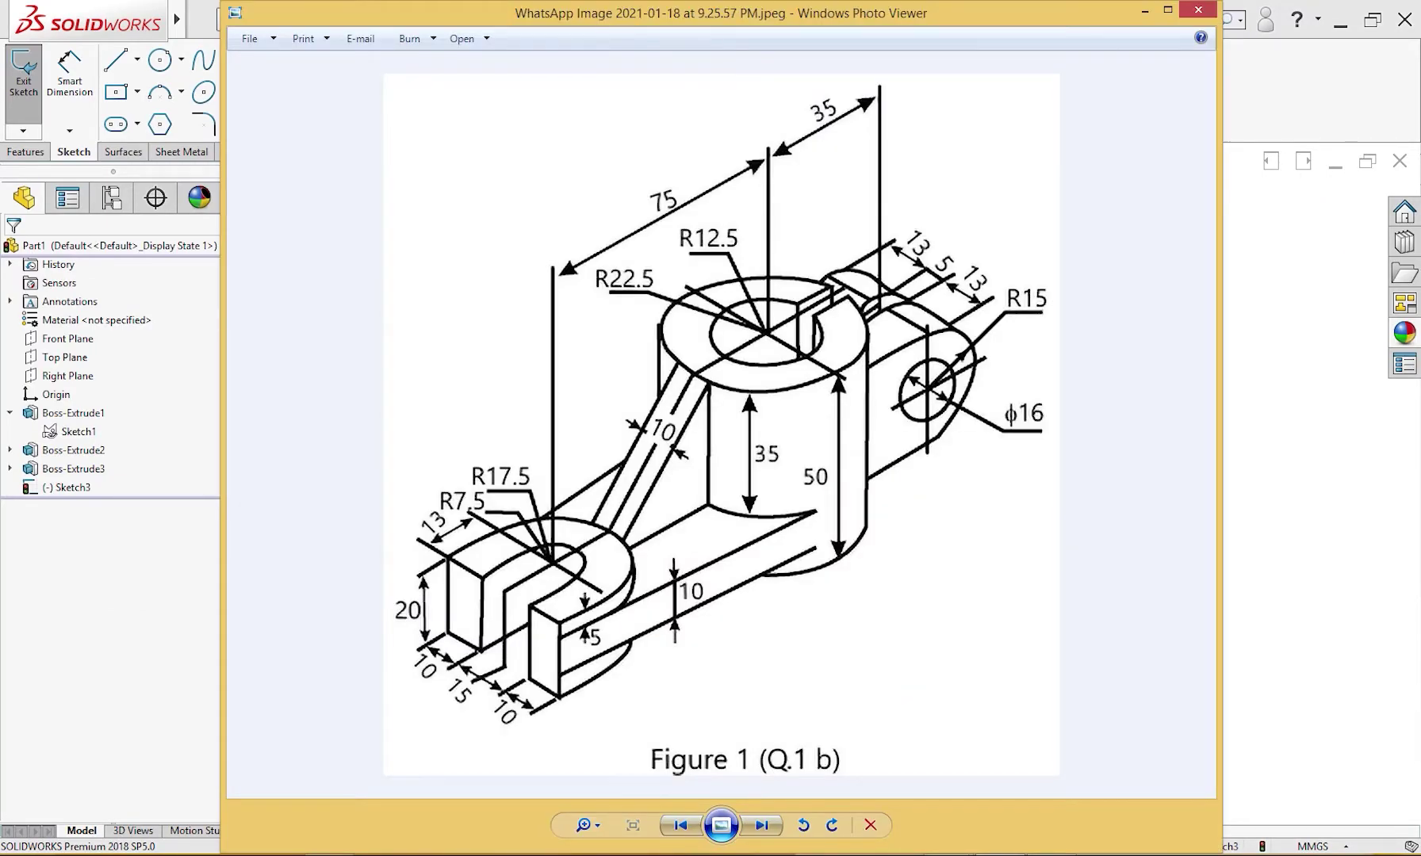
click(1006, 842)
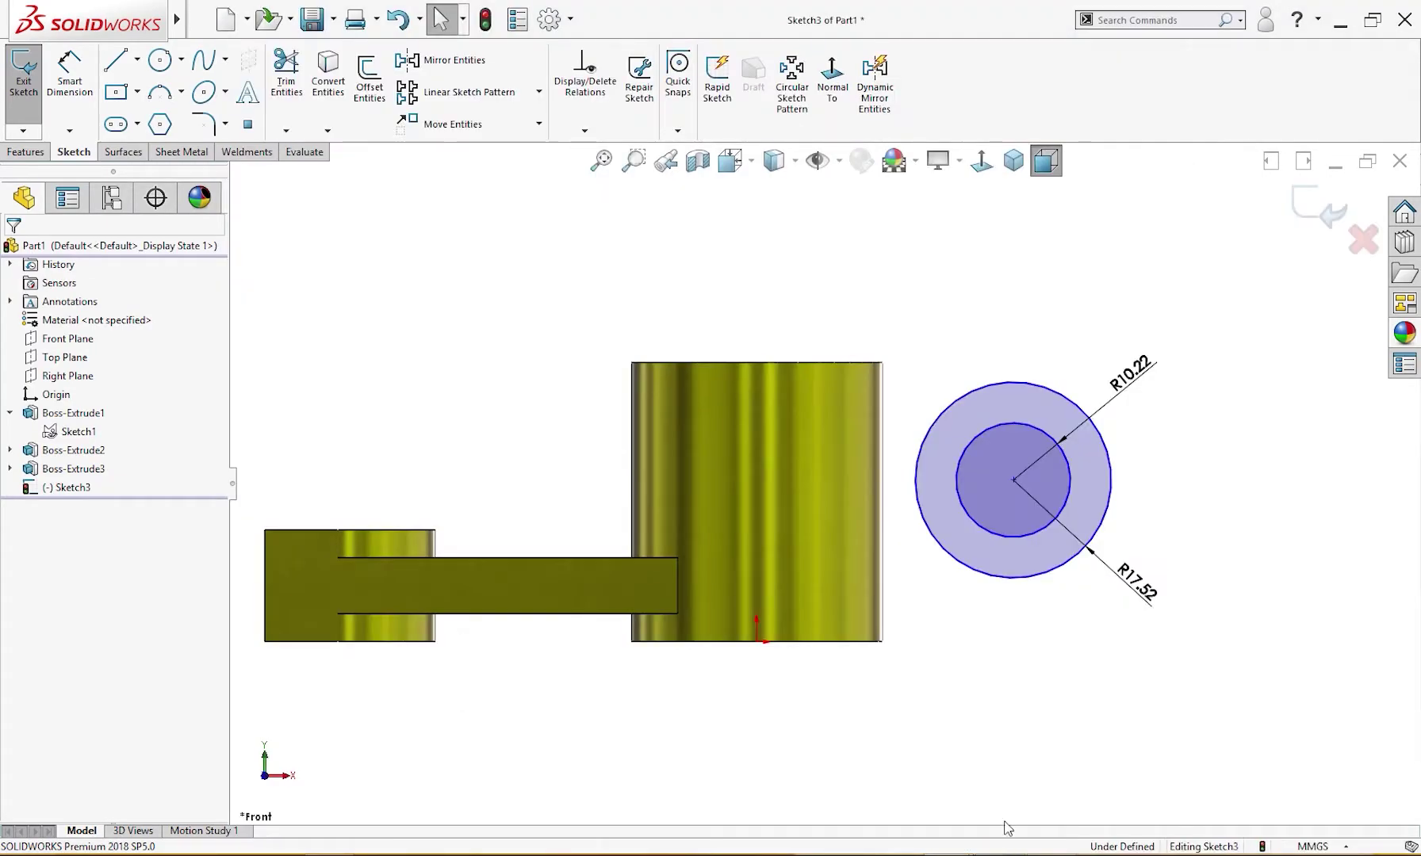
right_click(1152, 596)
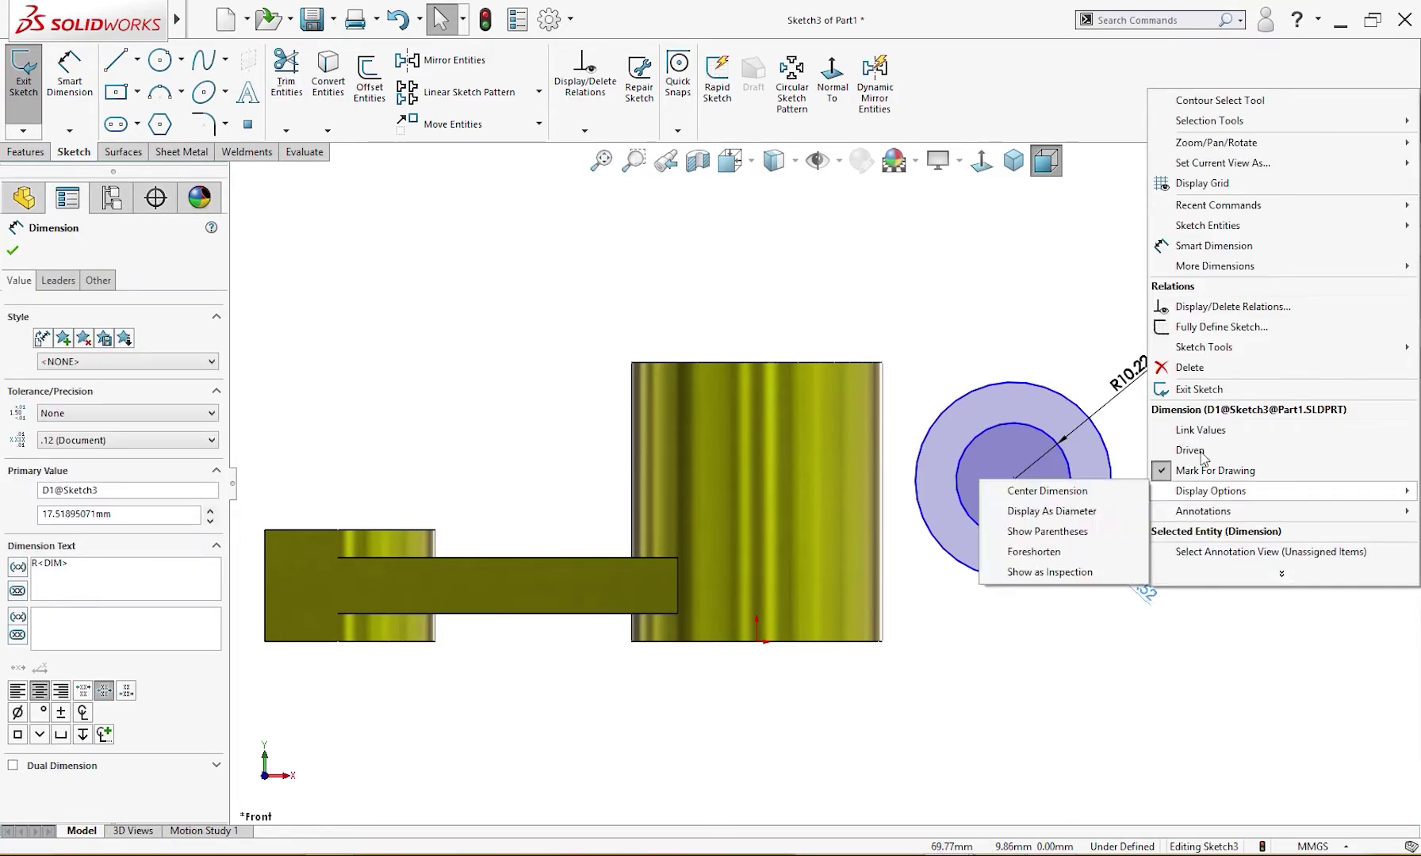
mouse_move(1213, 493)
click(1076, 512)
key(Escape)
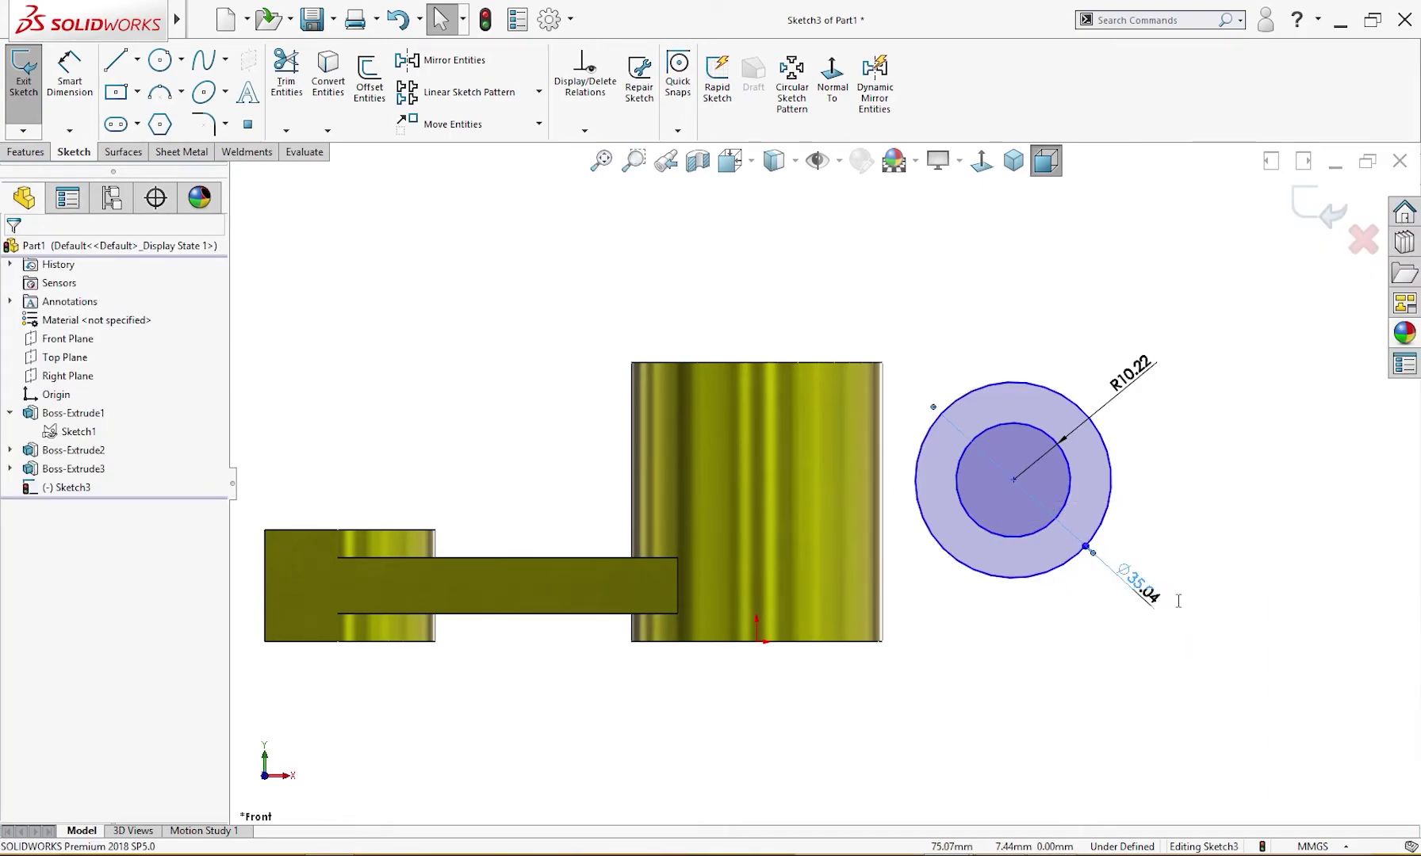
- Display the outer circle's dimension as a radius and the inner circle's dimension as a diameter
double_click(1145, 599)
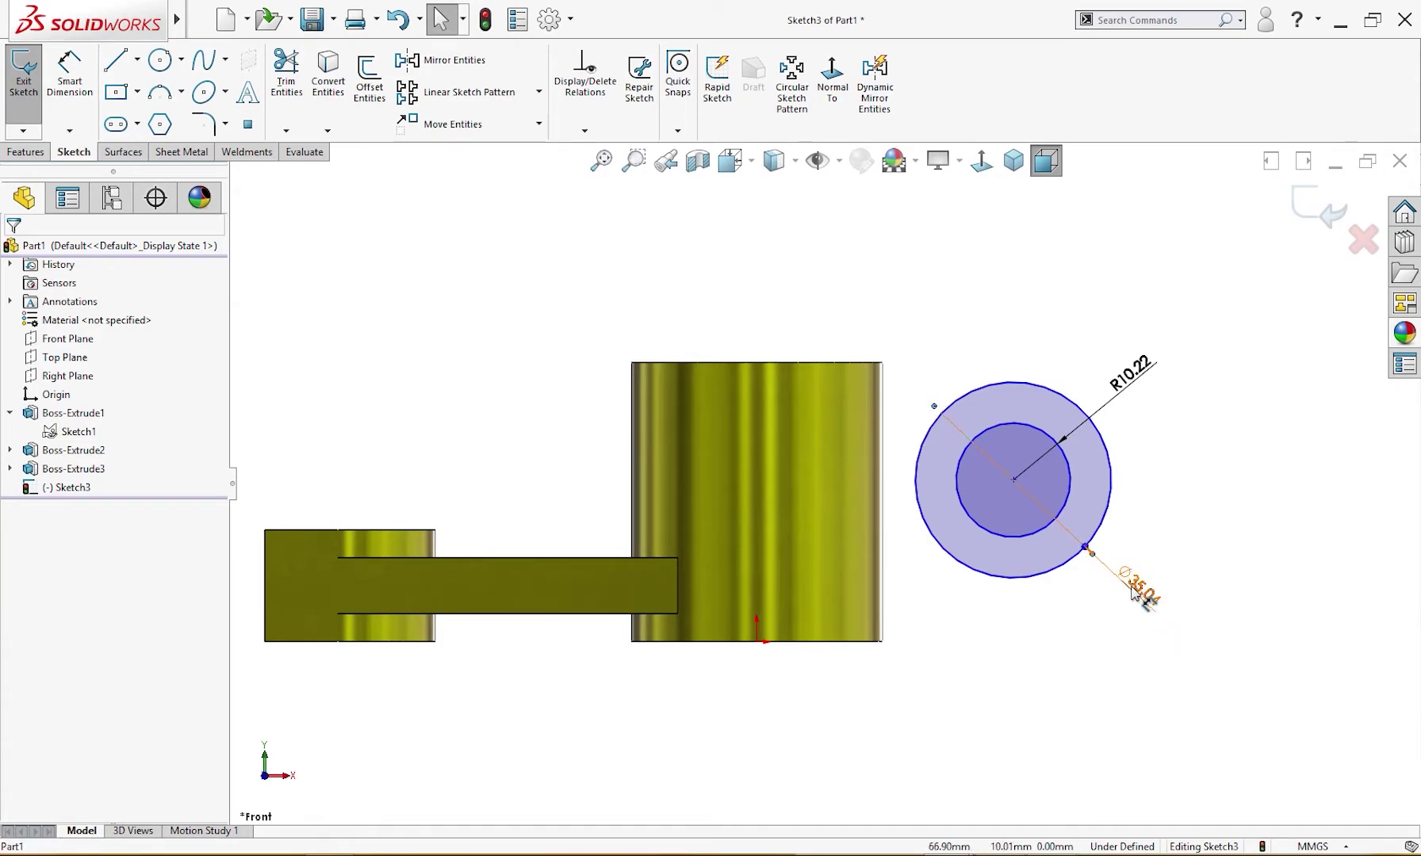
right_click(1109, 578)
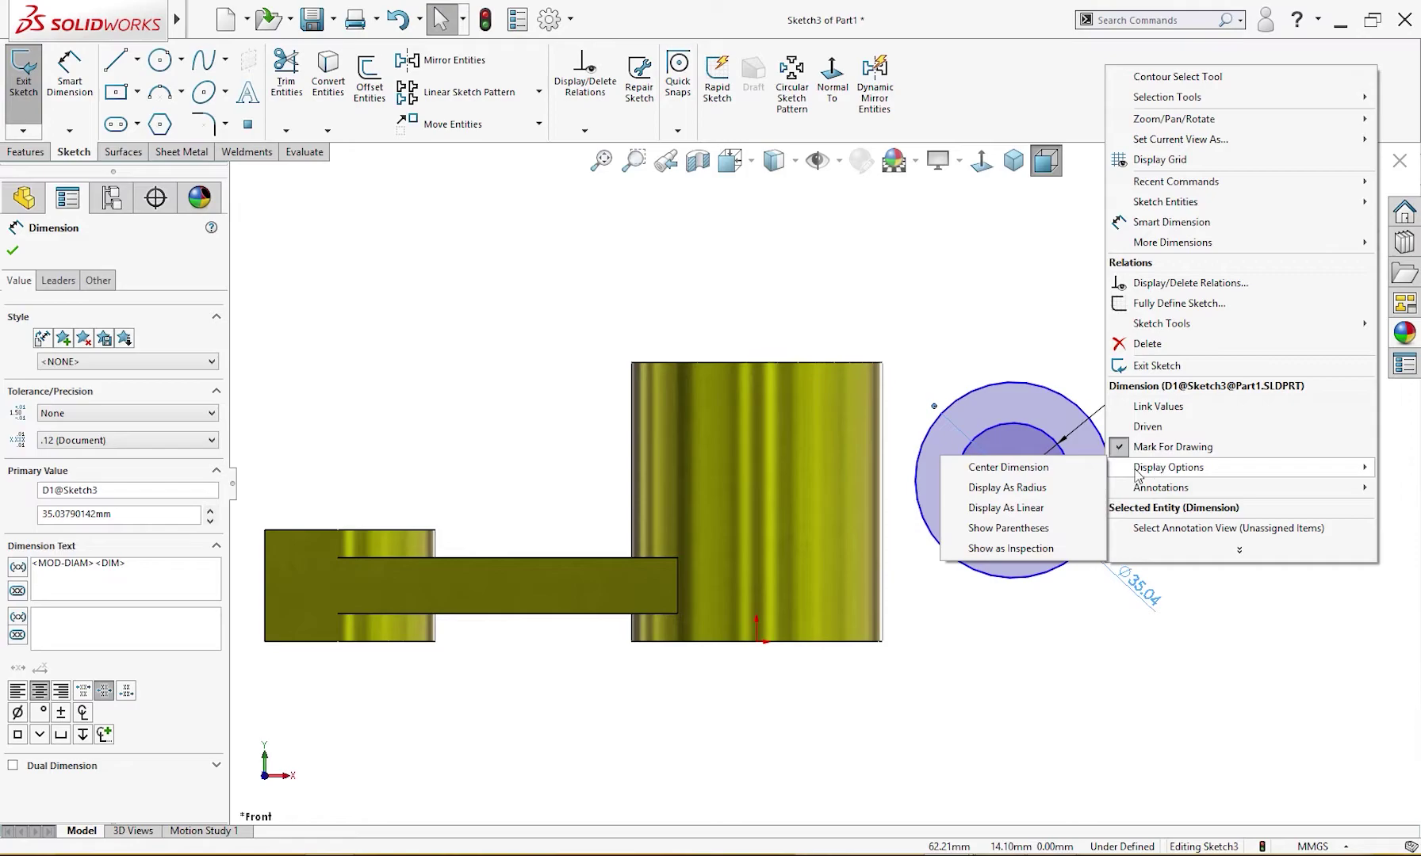
click(1064, 493)
right_click(1130, 392)
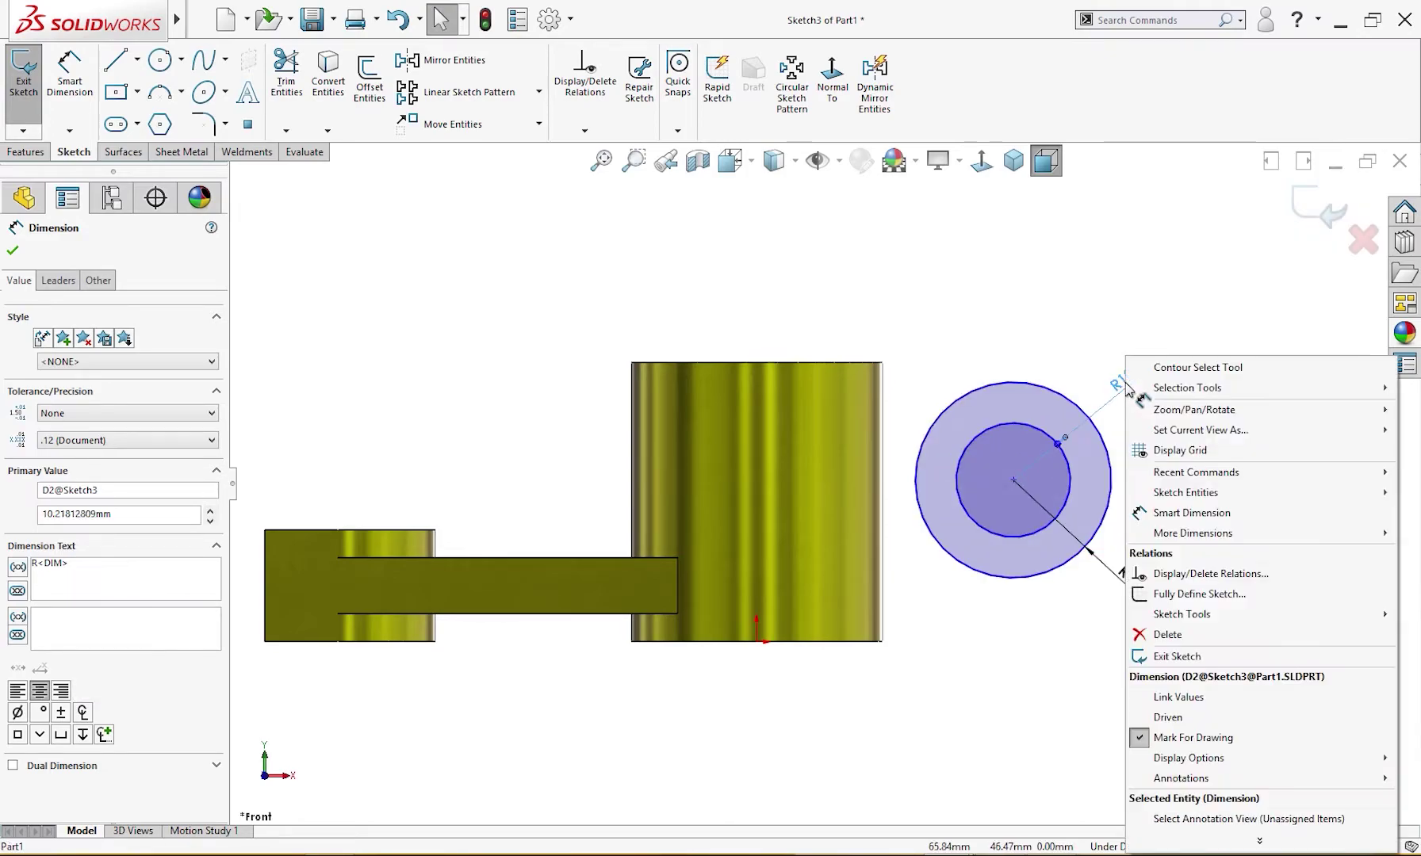
mouse_move(1182, 758)
click(1086, 779)
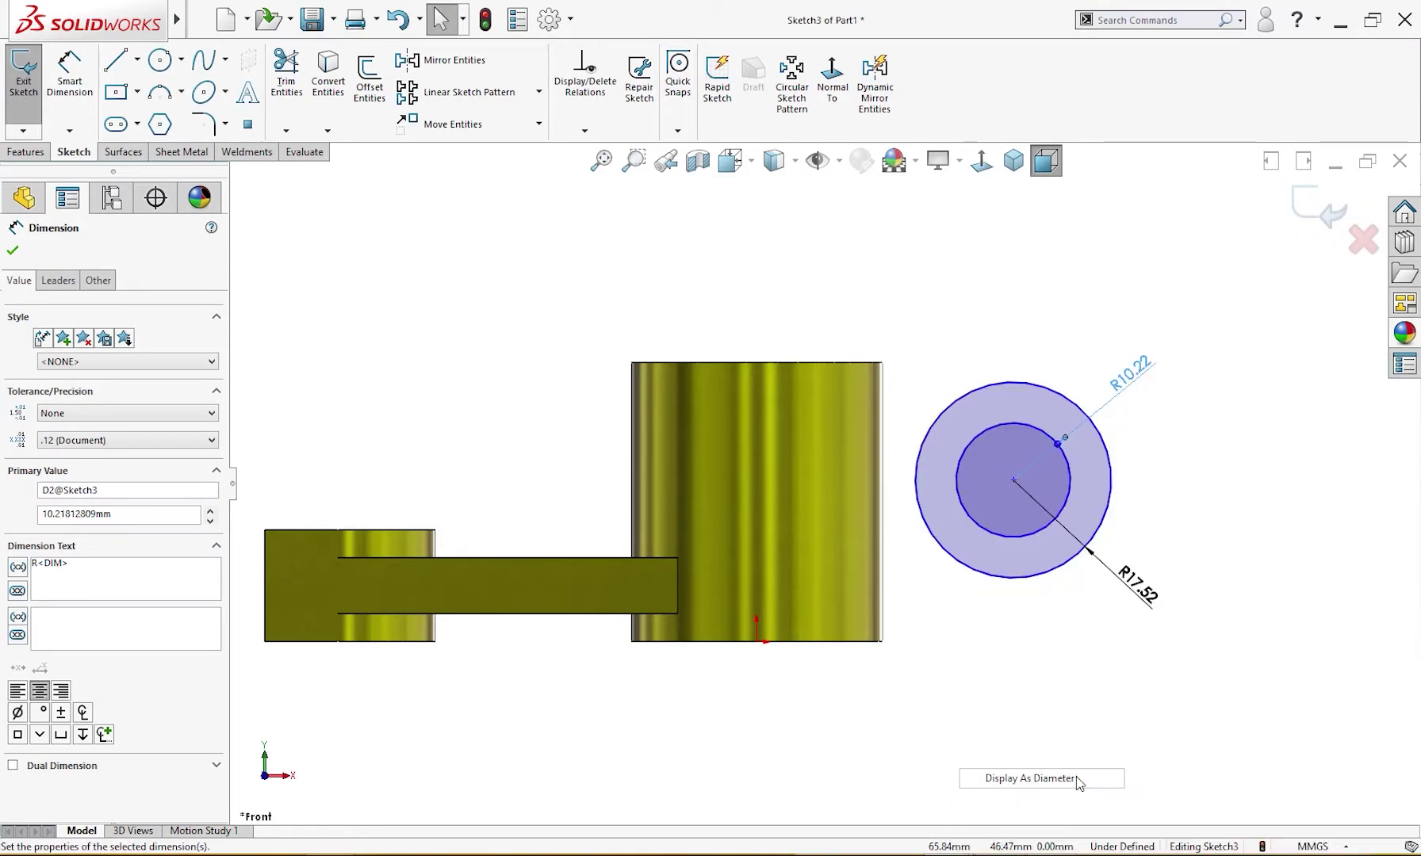
- Set the inner circle's diameter to 16 mm and the outer circle's radius to 15 mm, following the reference drawing
key(Escape)
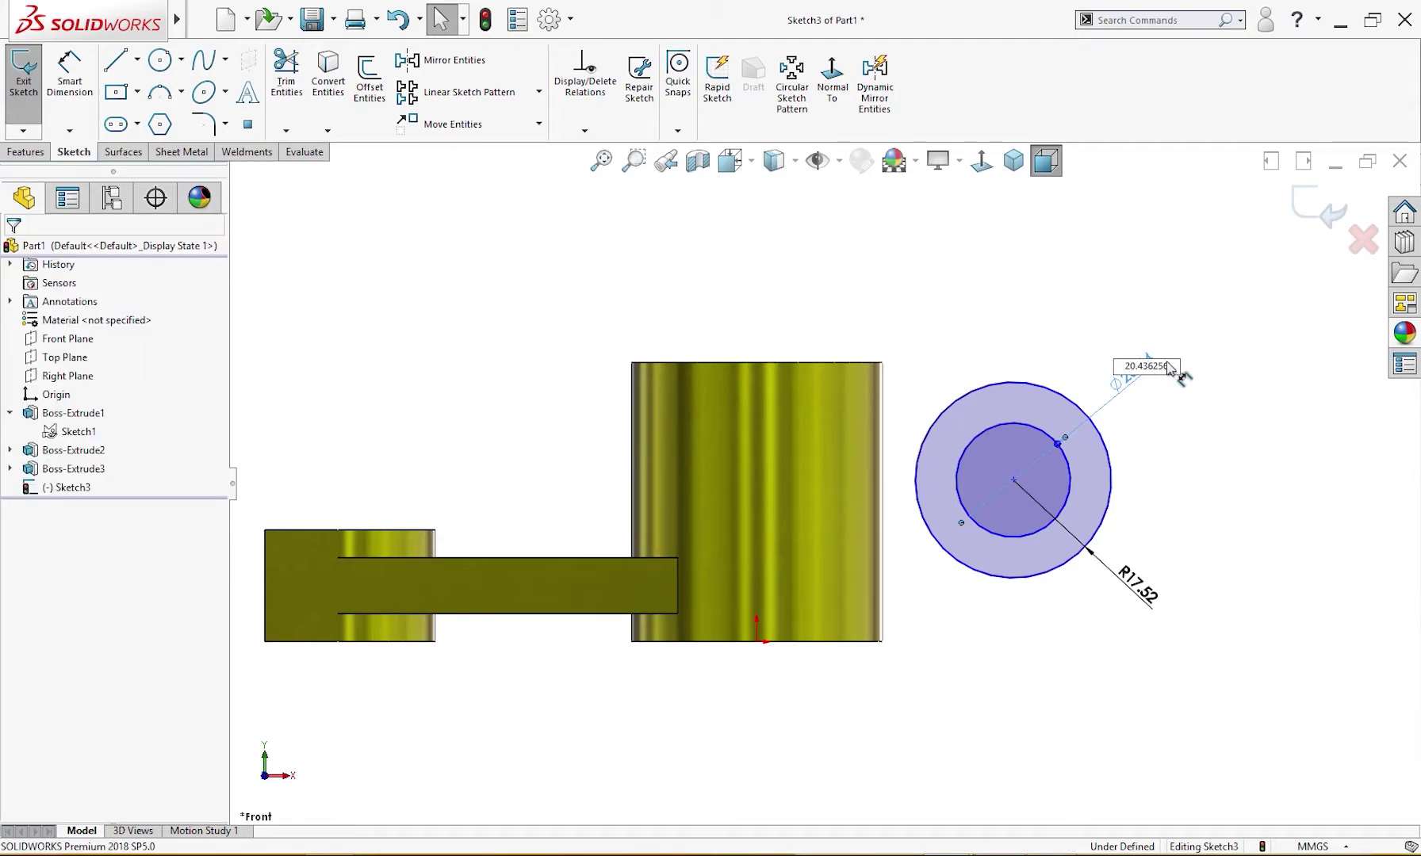
text(16)
key(Return)
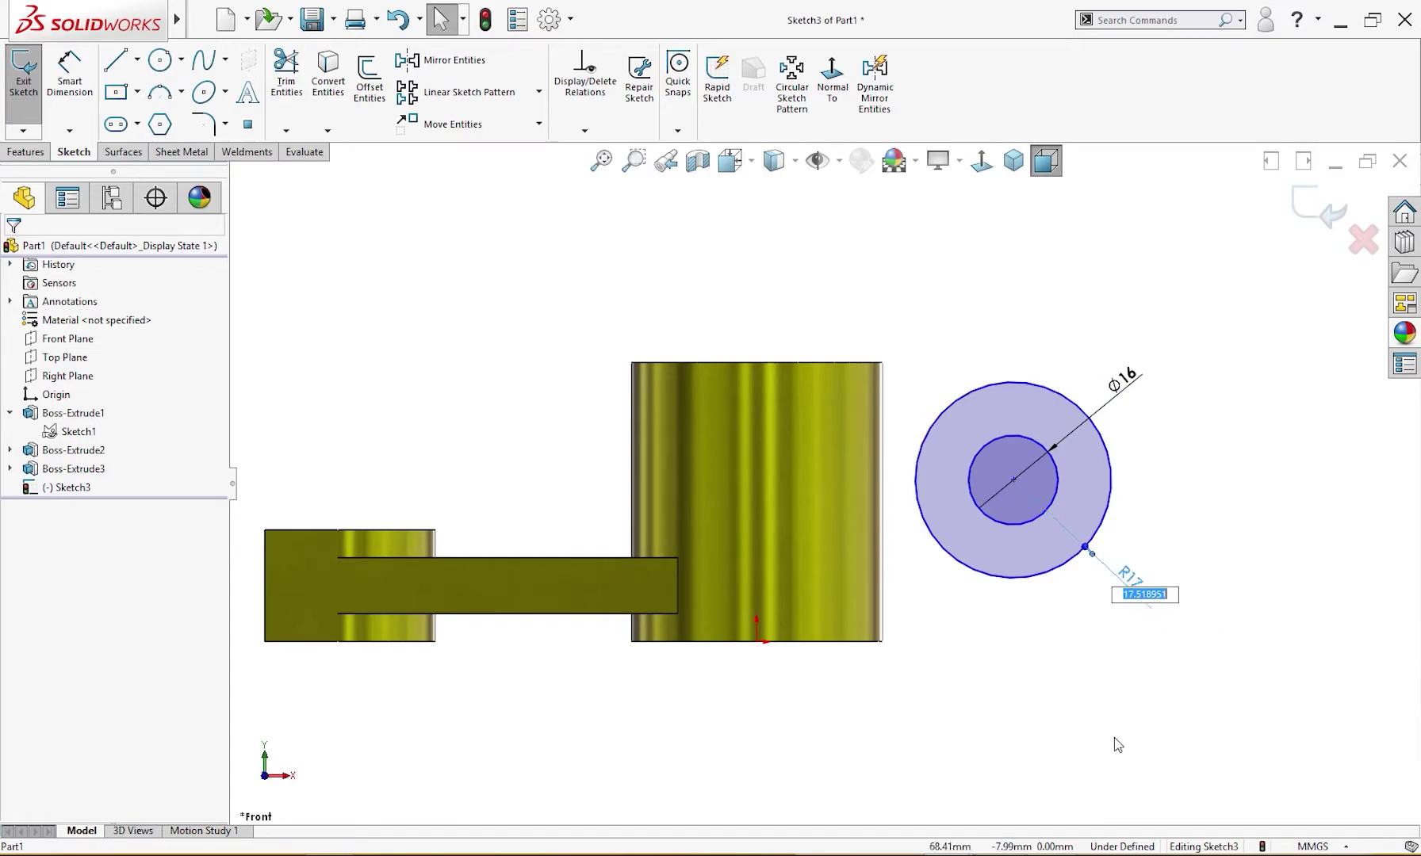
click(999, 781)
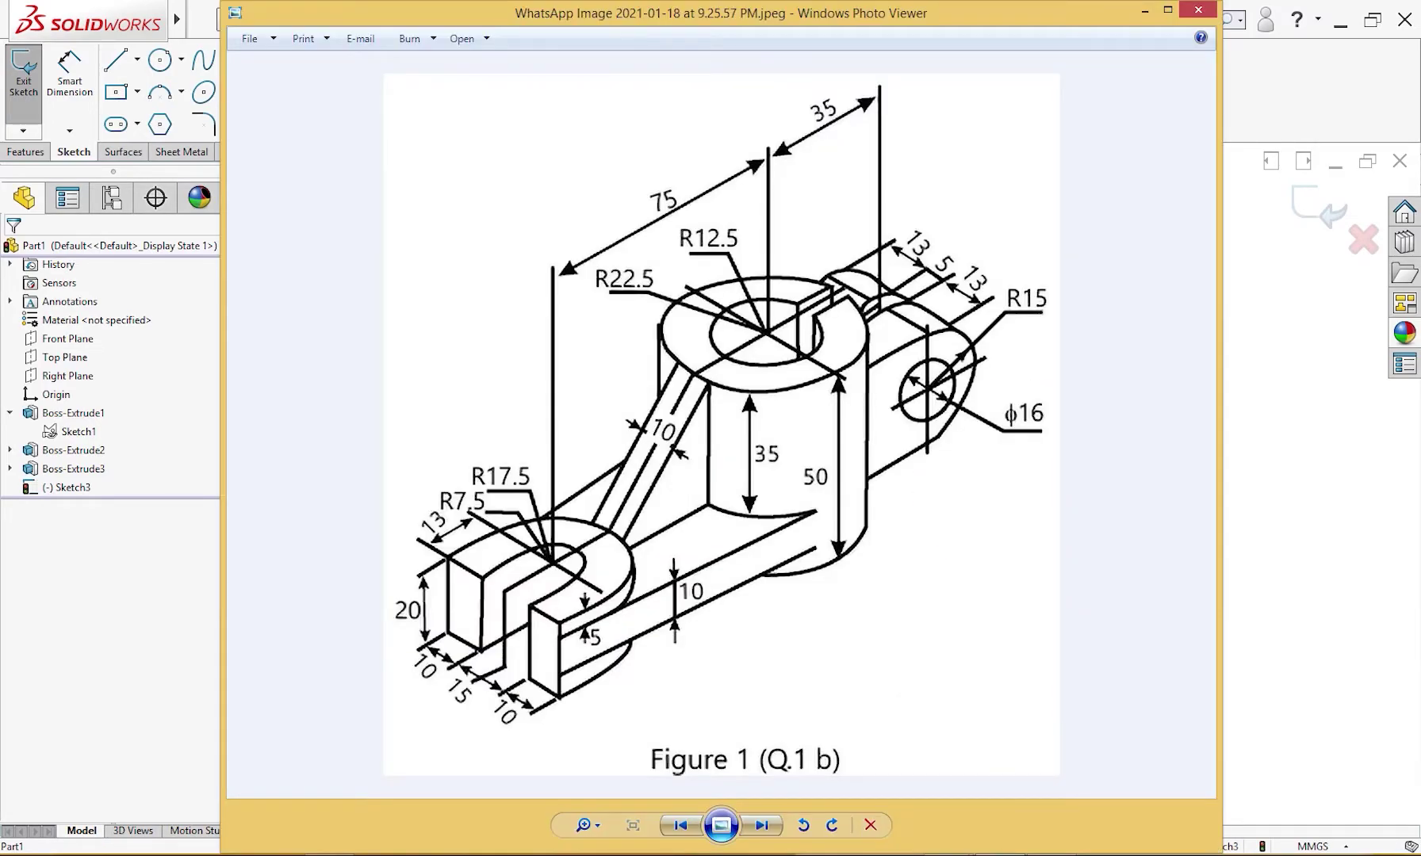
key(alt+Tab)
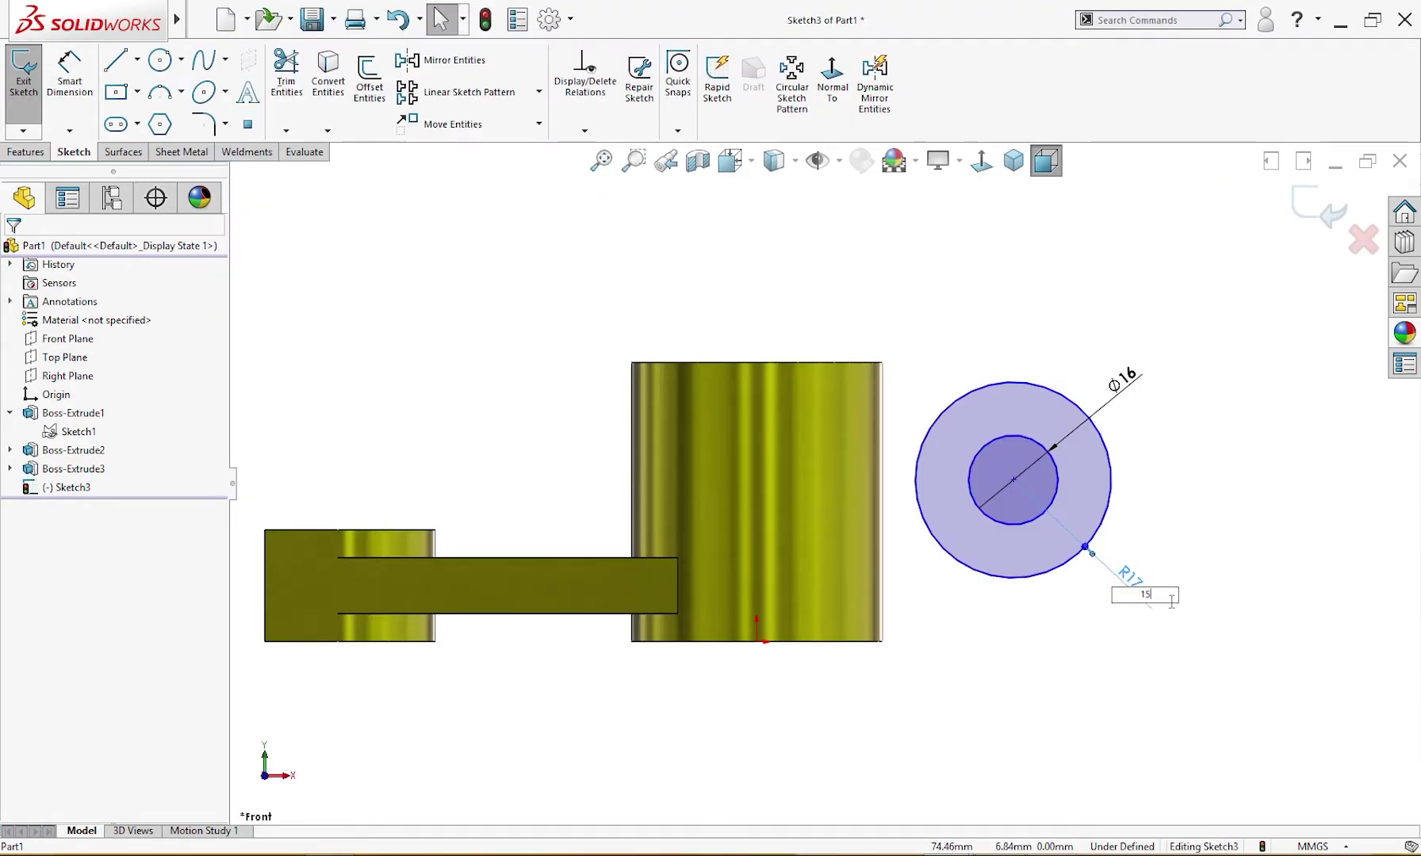
text(15)
key(Return)
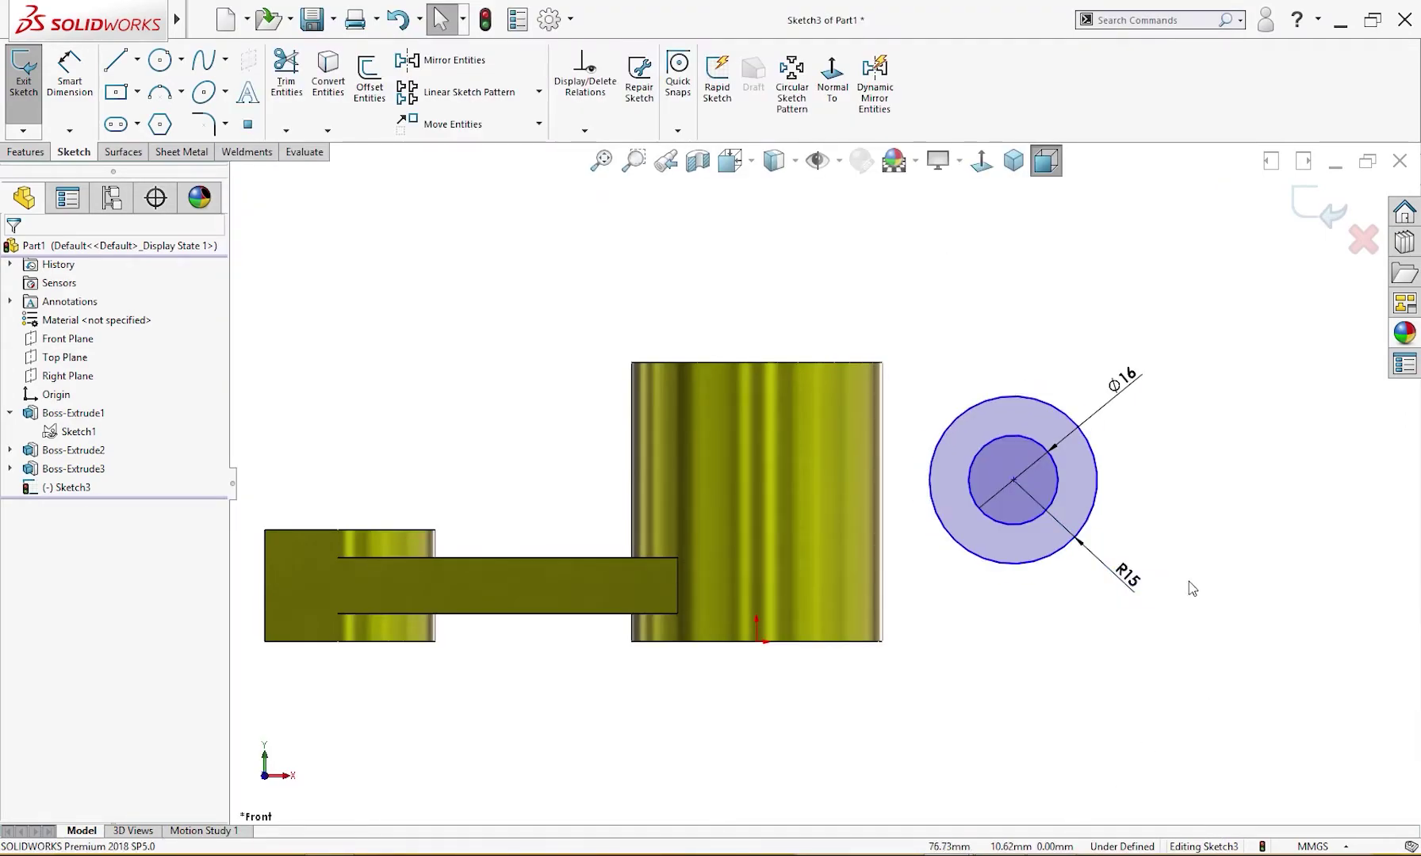
- Dimension the horizontal distance from the origin to the concentric circles' centre as 35 mm
right_drag(1022, 712, 1020, 617)
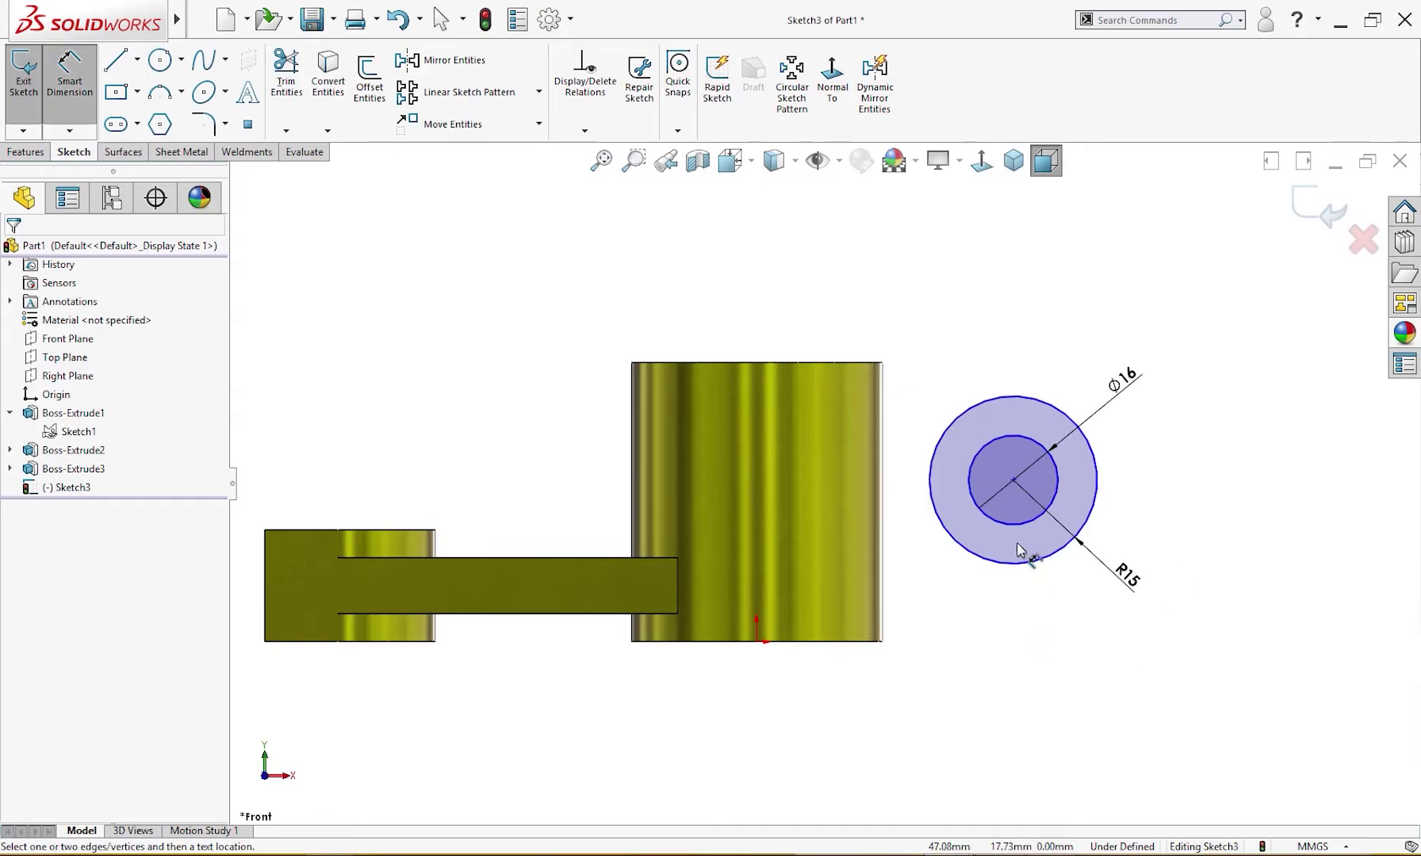
click(1023, 563)
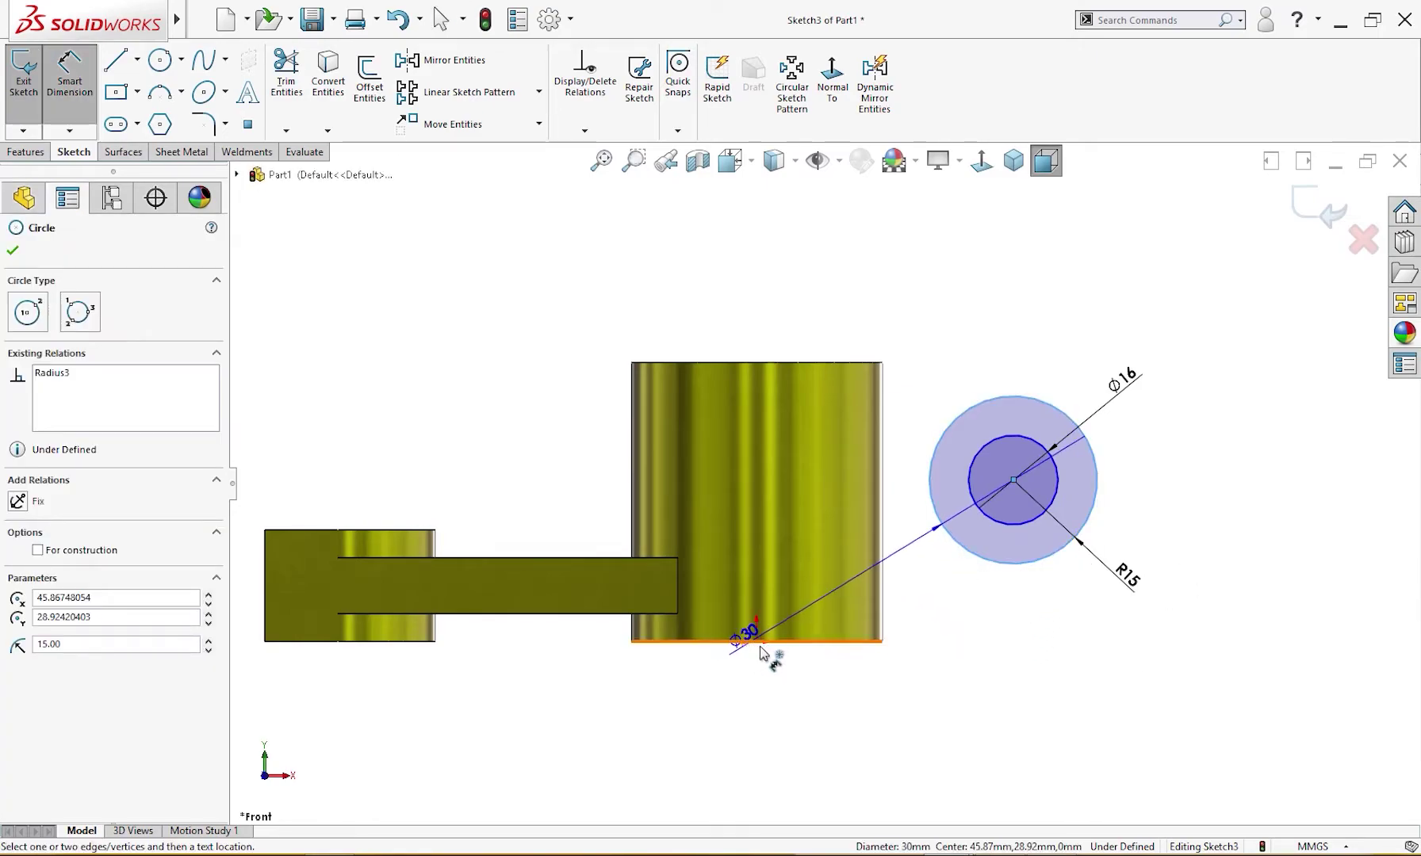
click(758, 644)
click(896, 719)
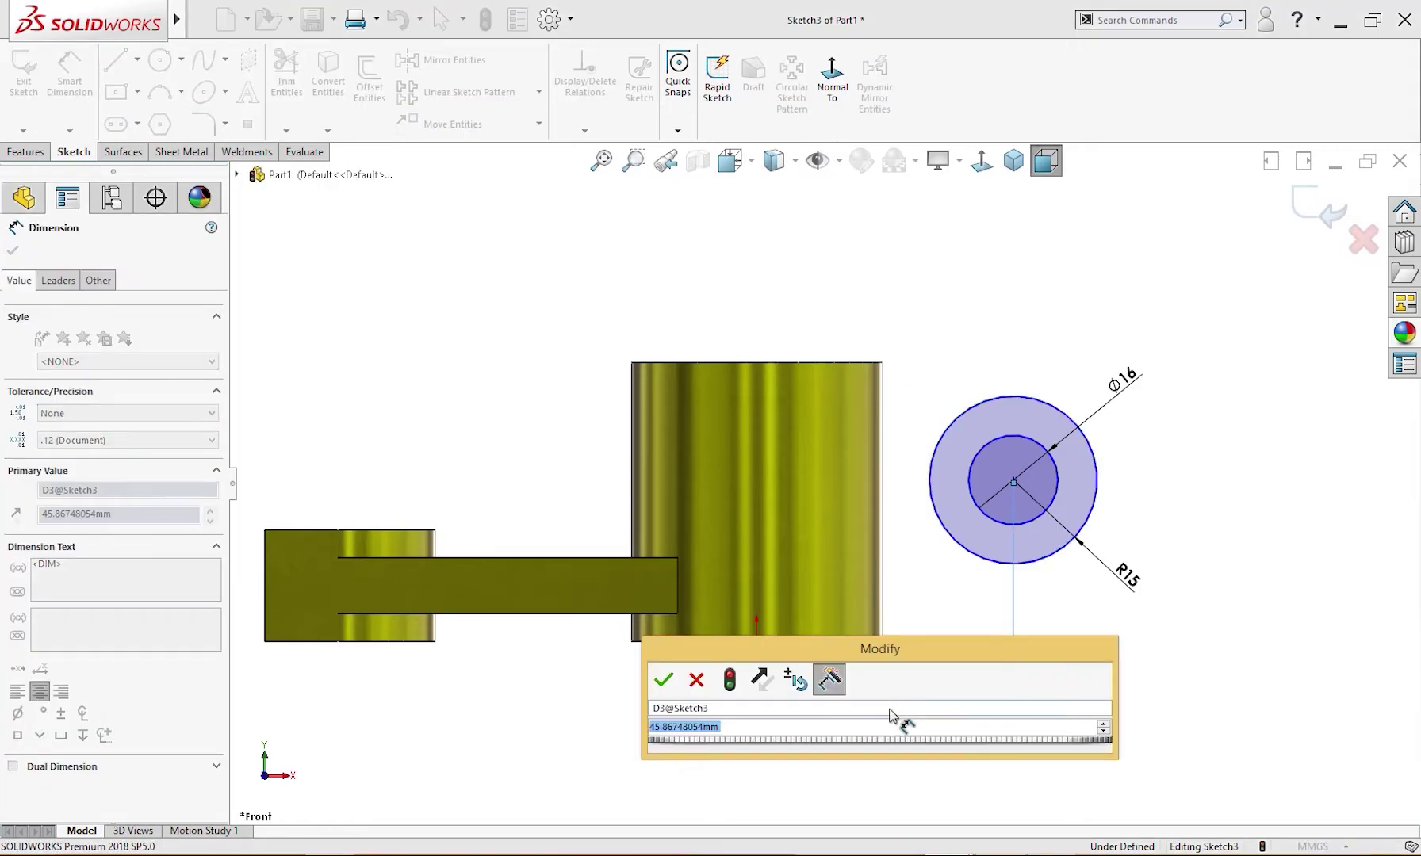
text(35)
key(Return)
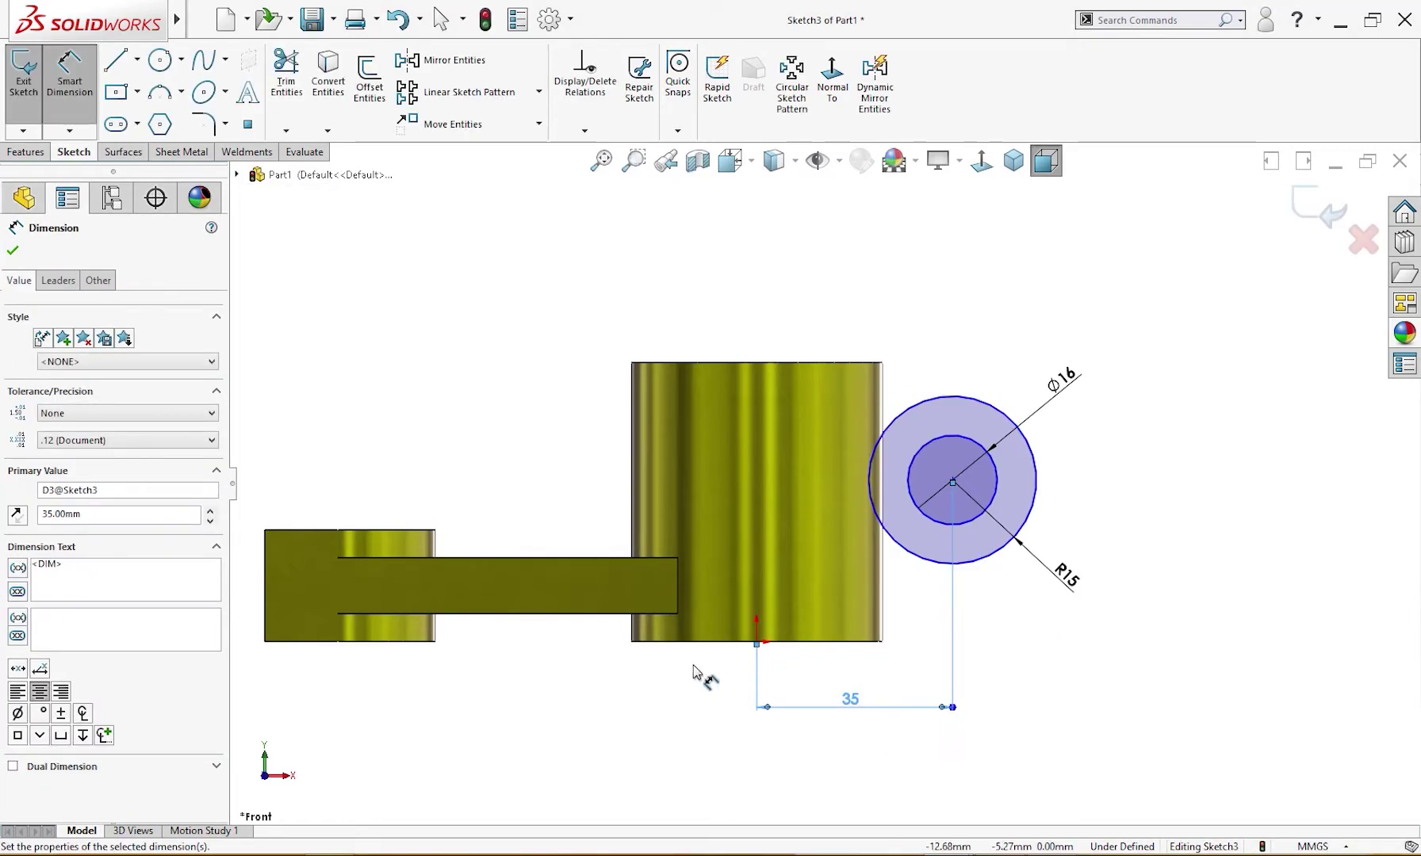
- Dimension the vertical distance from the origin to the concentric circles' centre as 25 mm
click(758, 643)
click(894, 543)
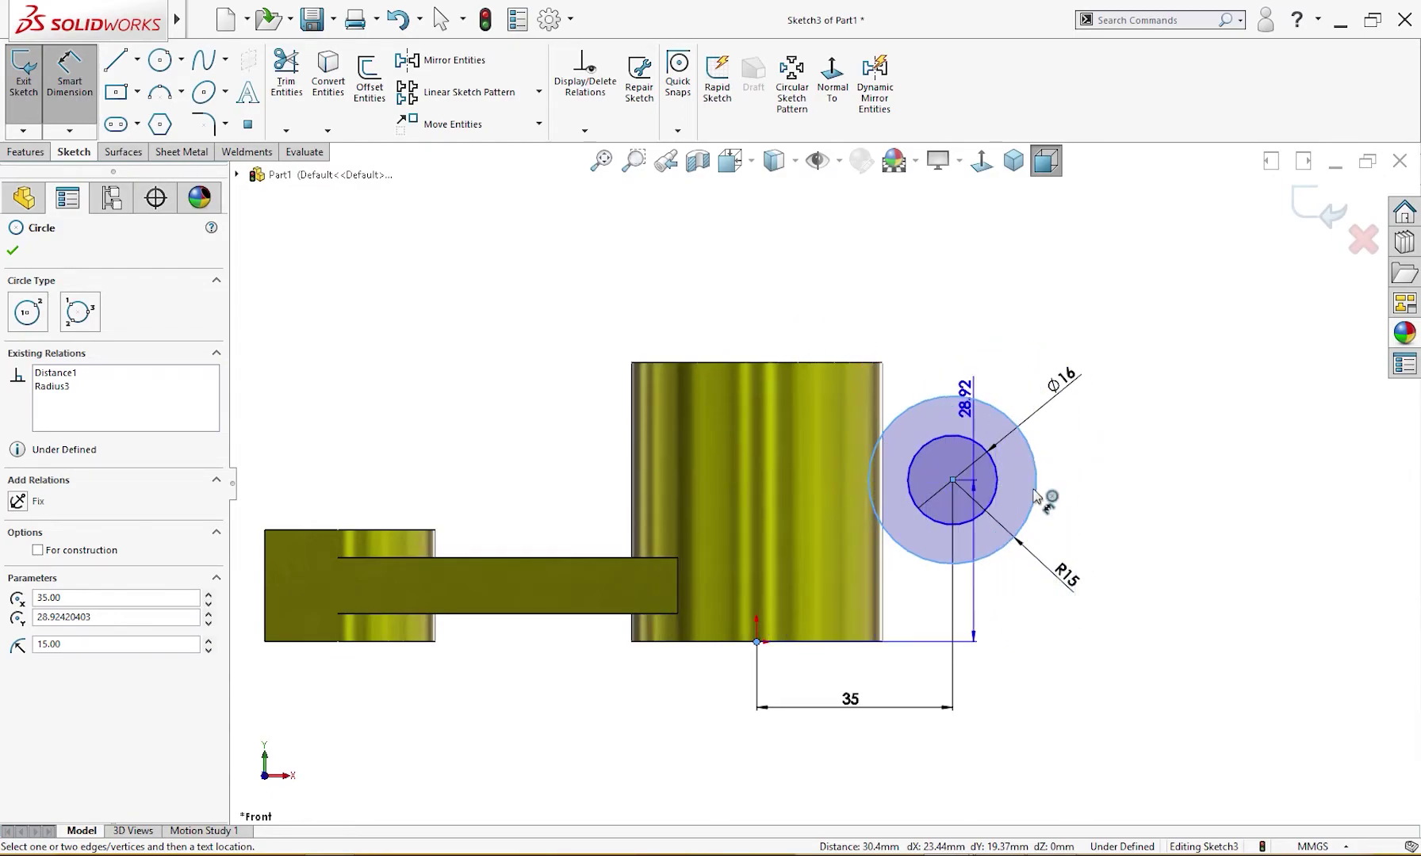
click(826, 587)
text(25)
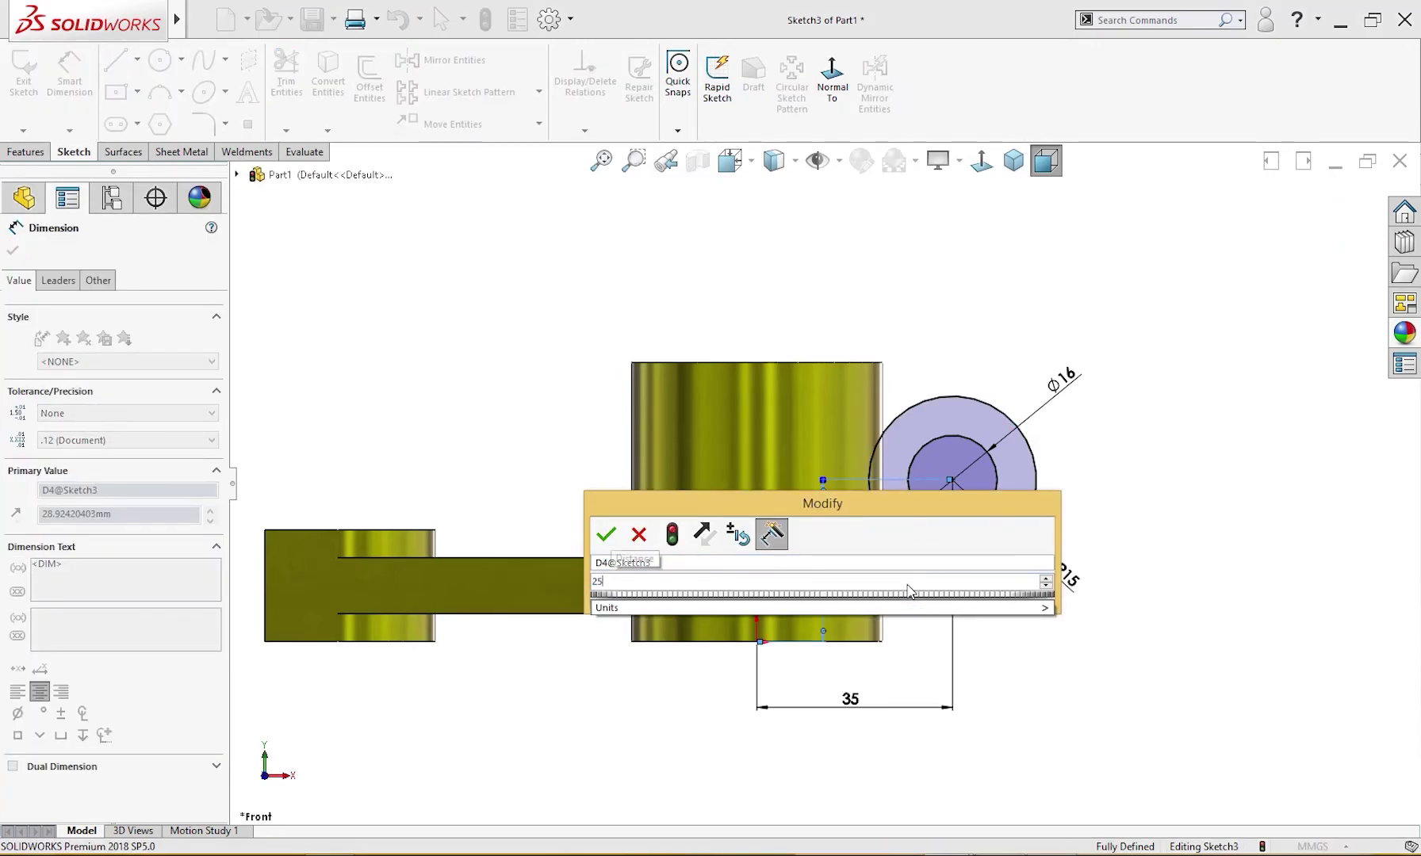
key(Return)
key(Escape)
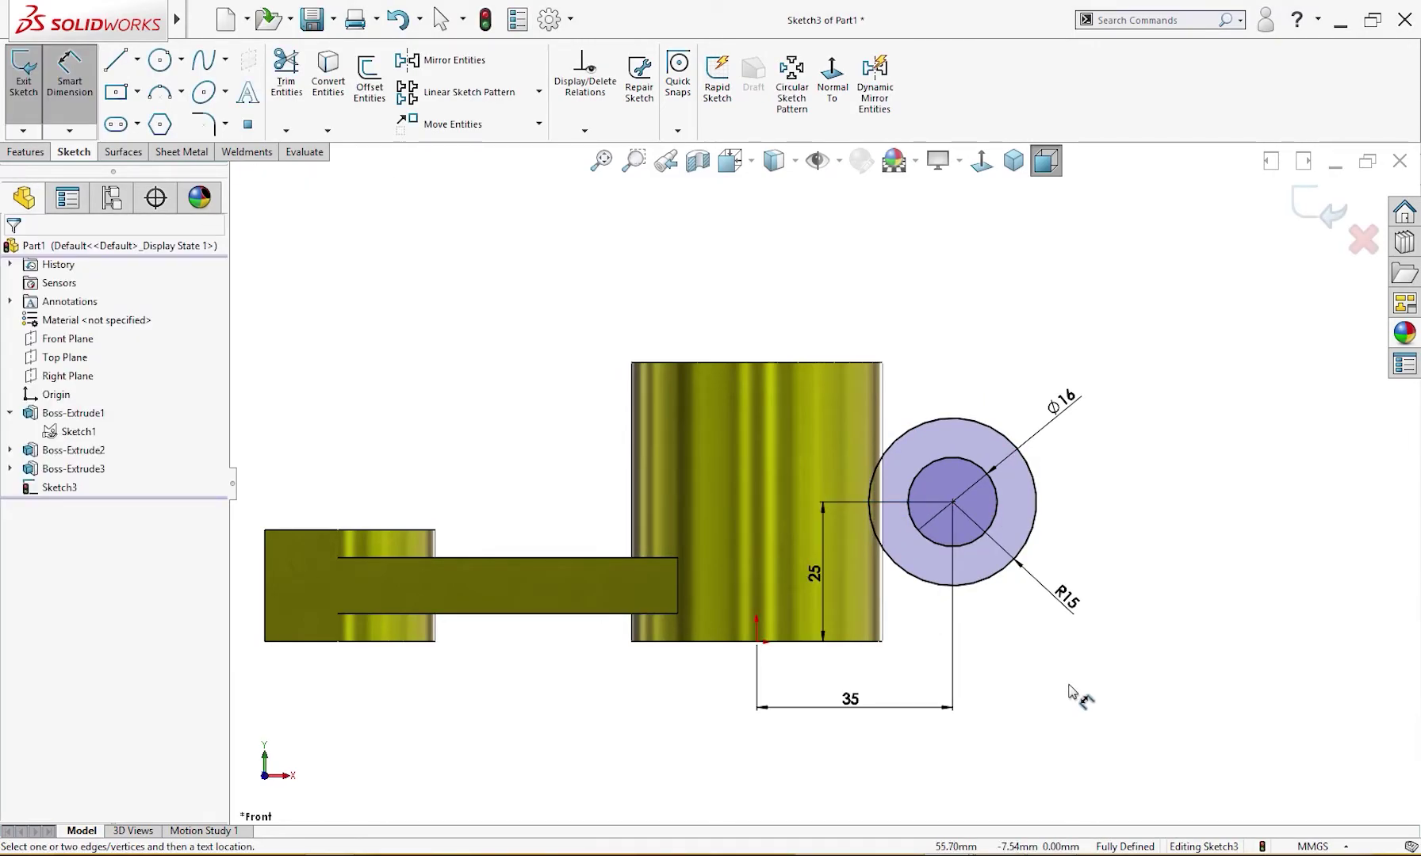
- Sketch two horizontal tangent lines about 21 mm long from the outer circle's uppermost and lowest points into the hub, joined by a vertical line
right_drag(1118, 672, 1083, 718)
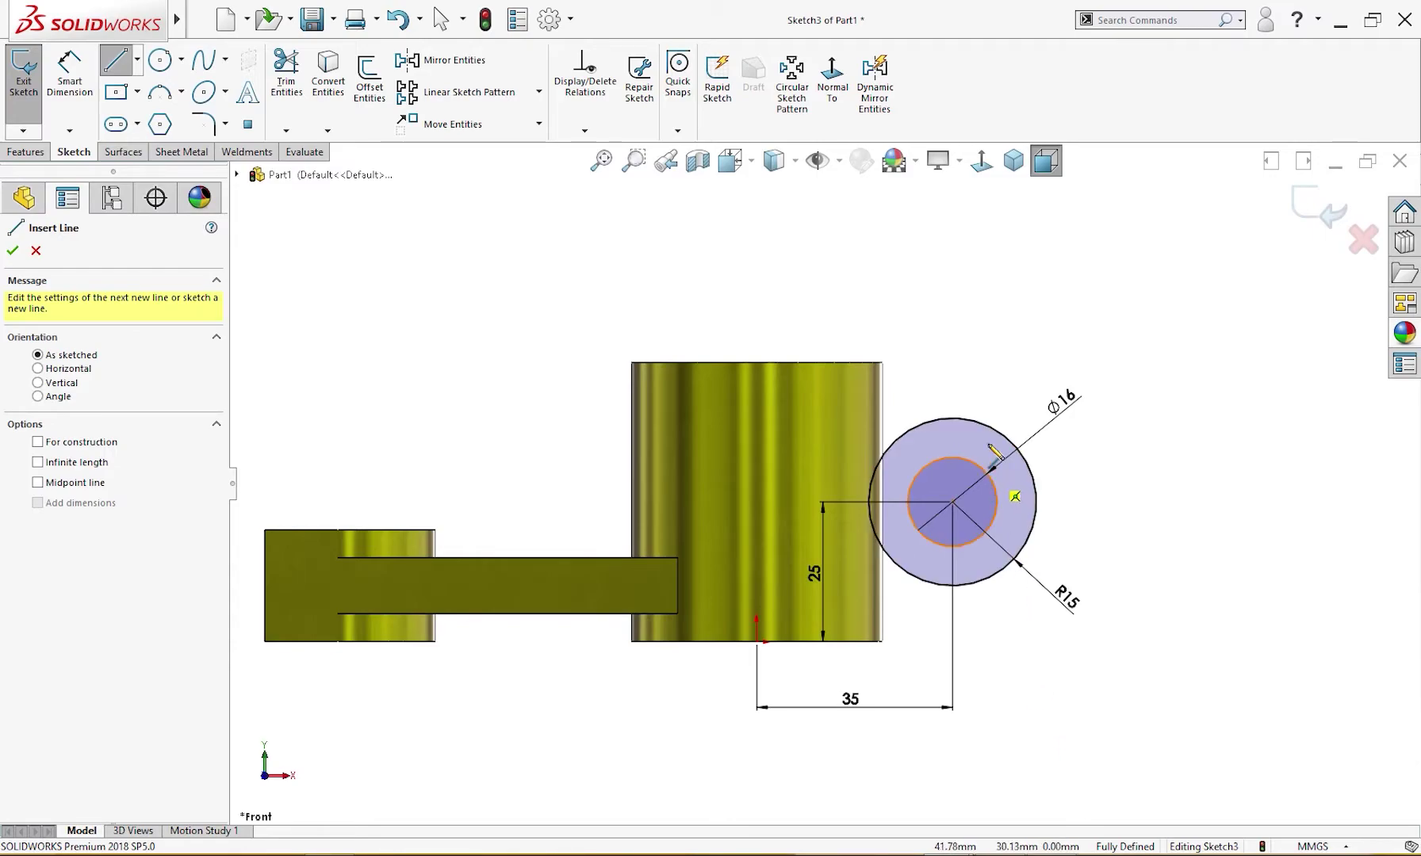
click(953, 417)
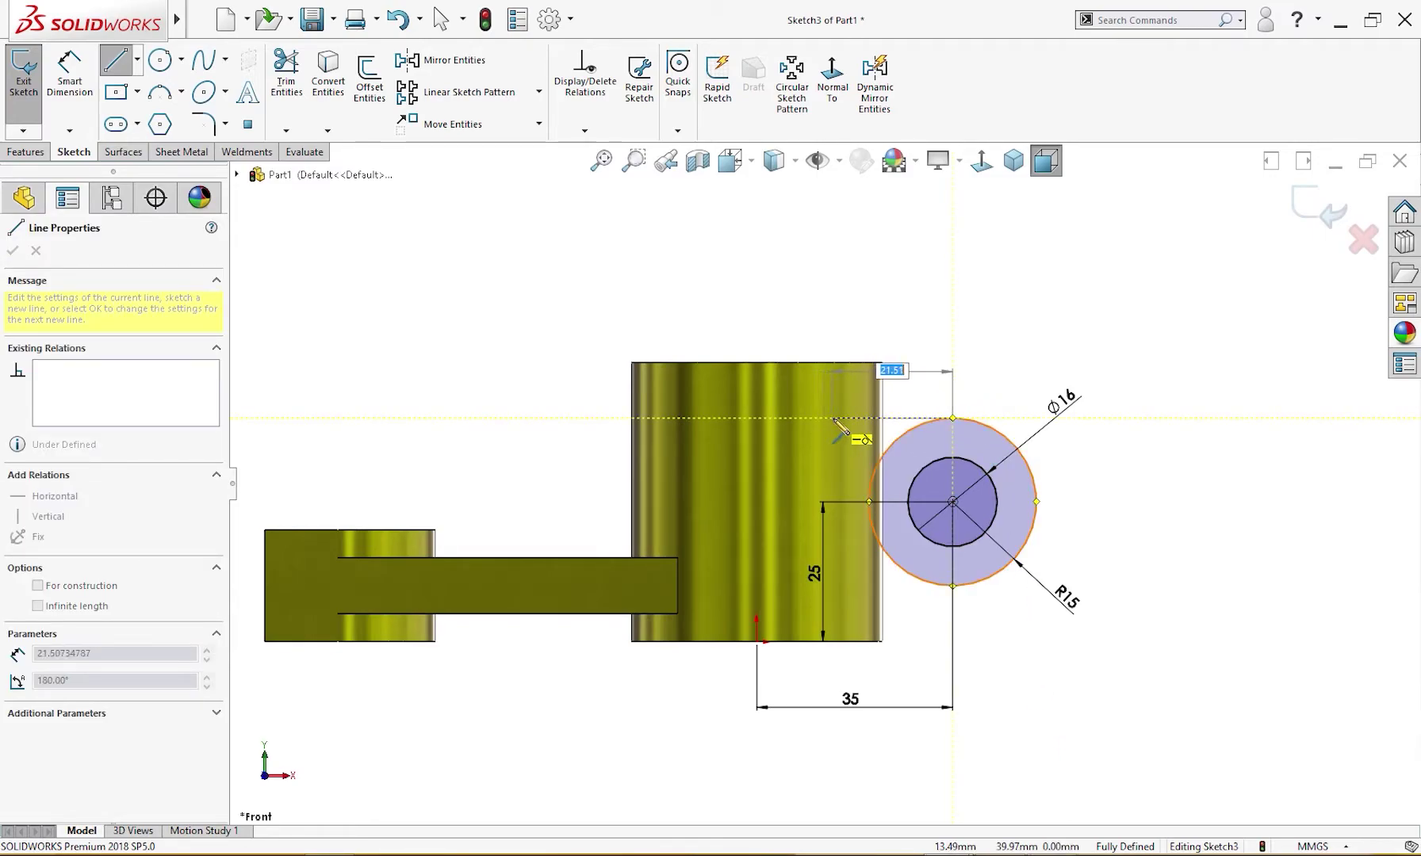
click(838, 418)
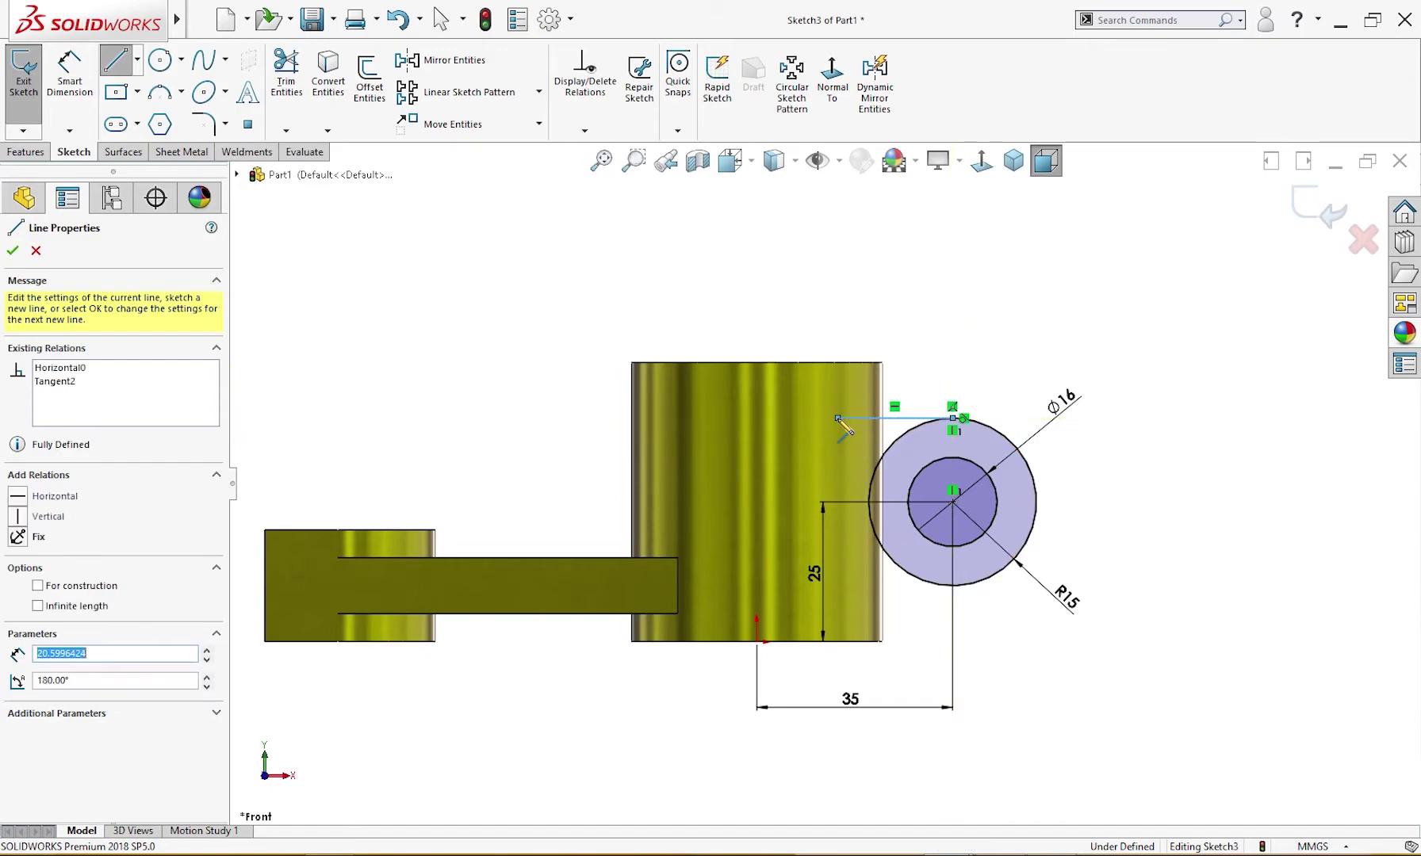
click(838, 586)
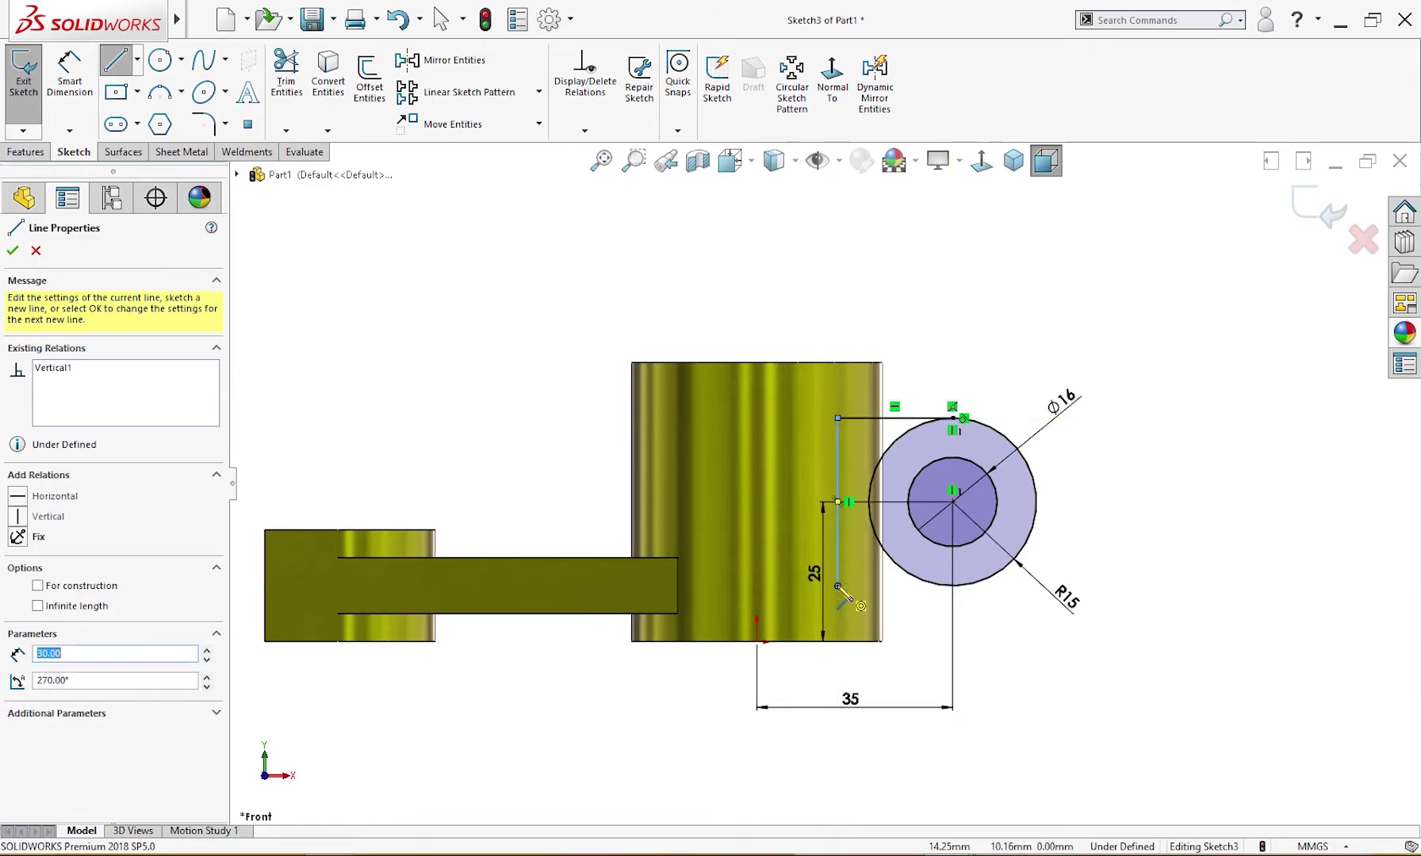
click(952, 586)
key(Escape)
key(Escape)
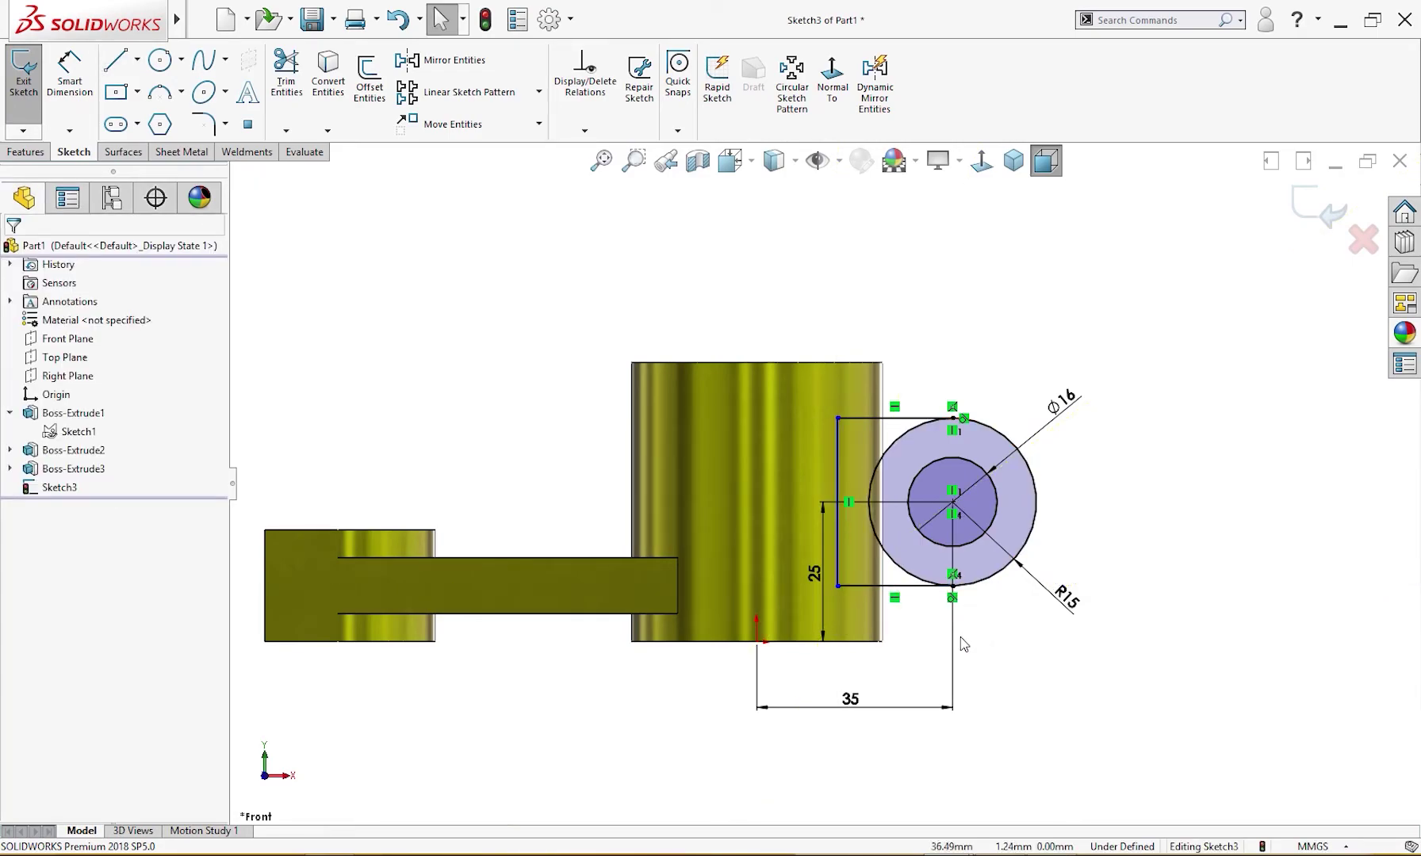
- Dimension the vertical line's horizontal distance from the origin and trim away the outer circle's arc inside the lug profile
right_drag(920, 676, 872, 590)
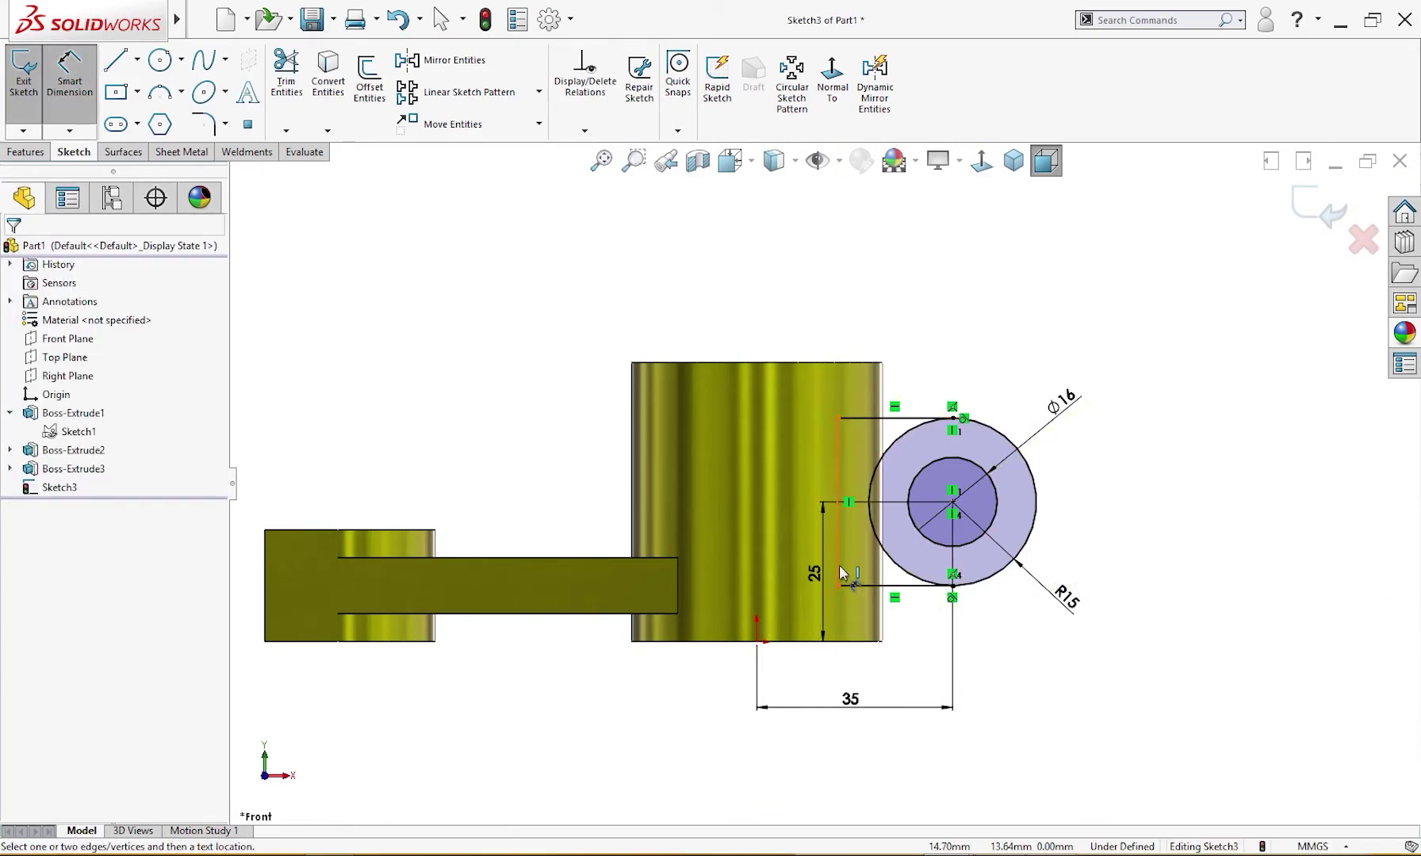
click(838, 572)
click(756, 640)
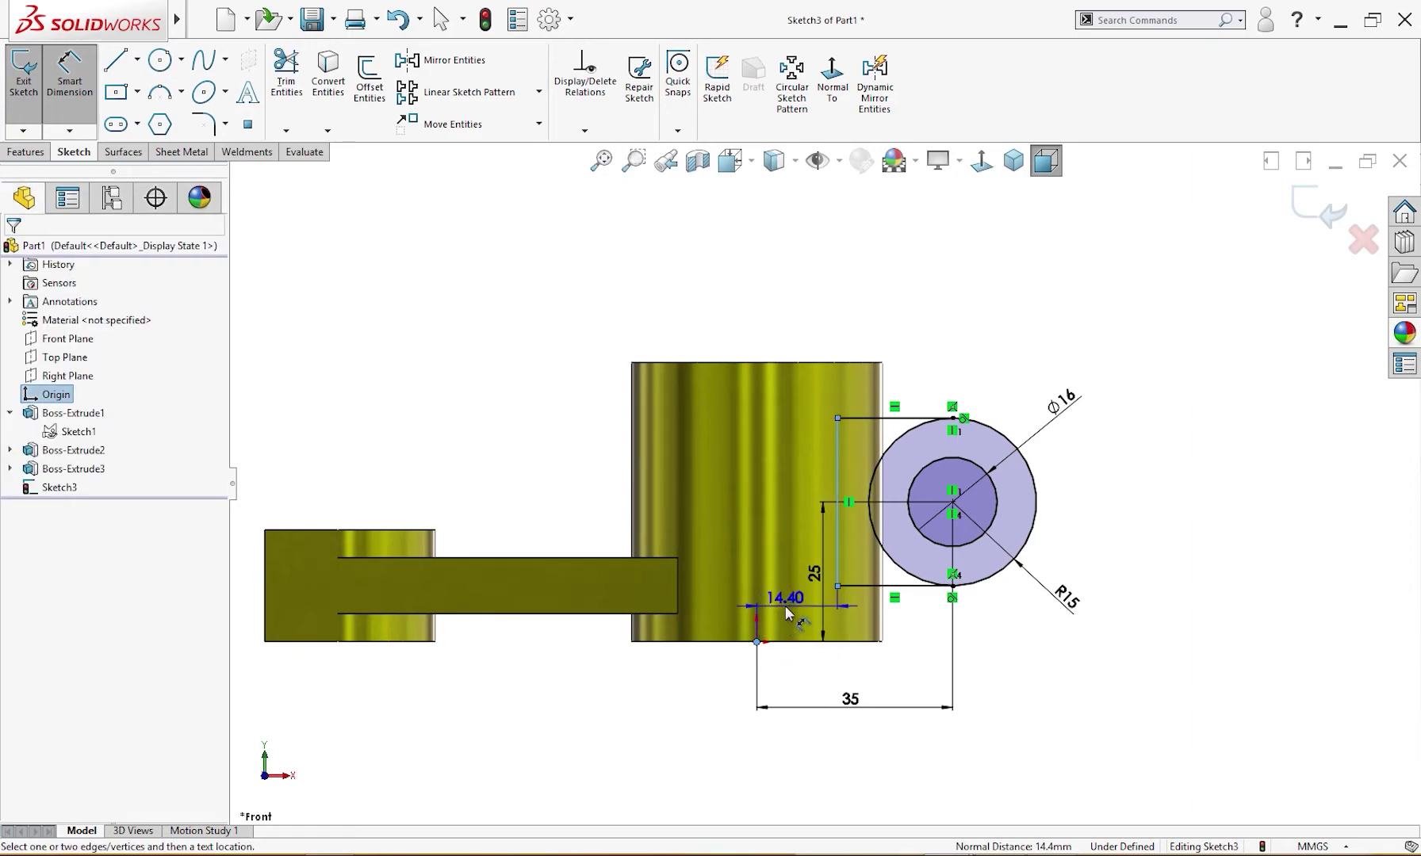
click(774, 611)
click(591, 582)
right_drag(1000, 668, 1047, 718)
drag(921, 556, 902, 579)
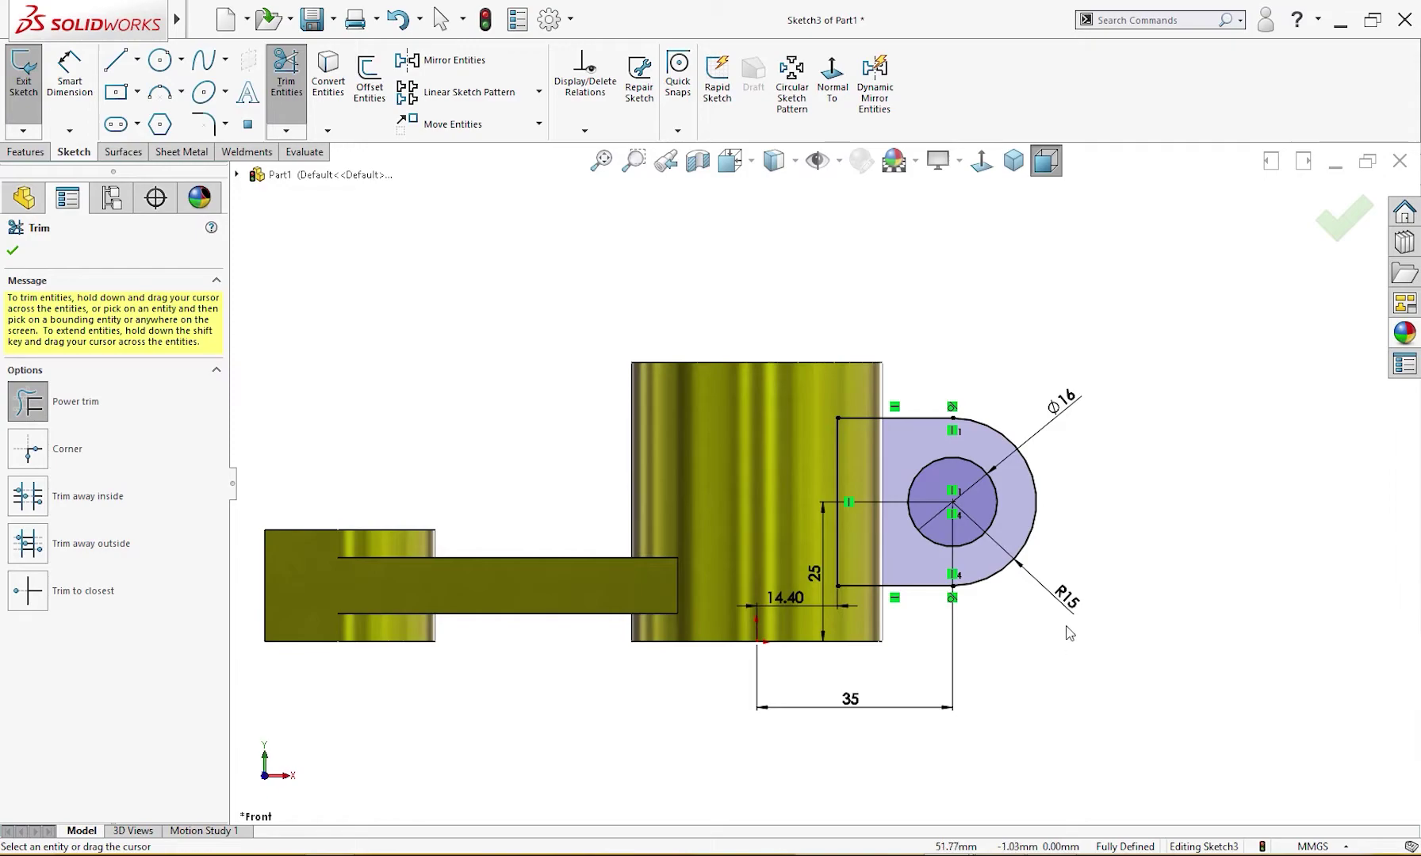
- Extrude the lug profile 31 mm with the Mid Plane end condition, symmetric about the sketch plane
right_drag(1171, 546, 1162, 567)
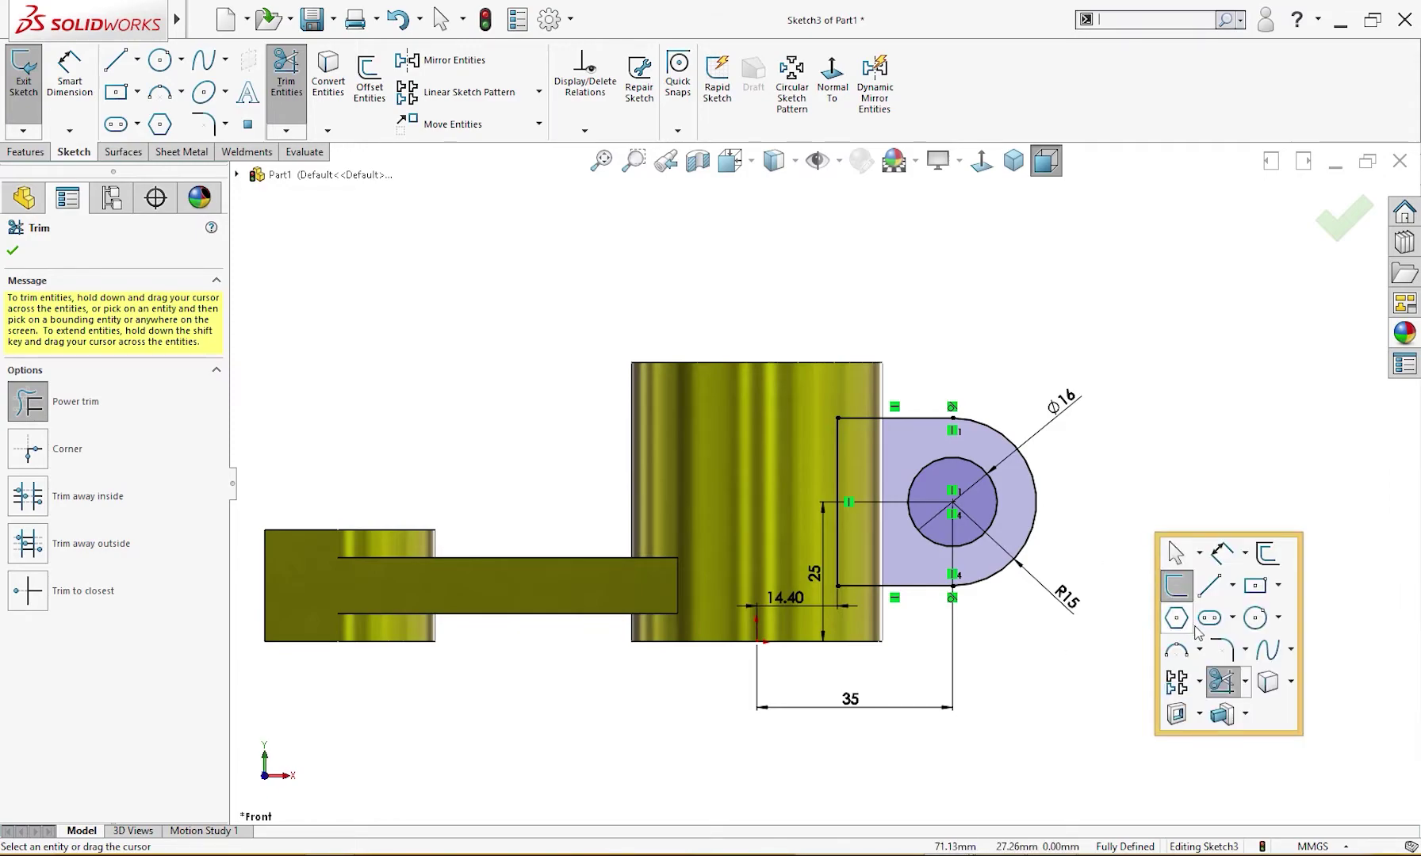
click(1222, 719)
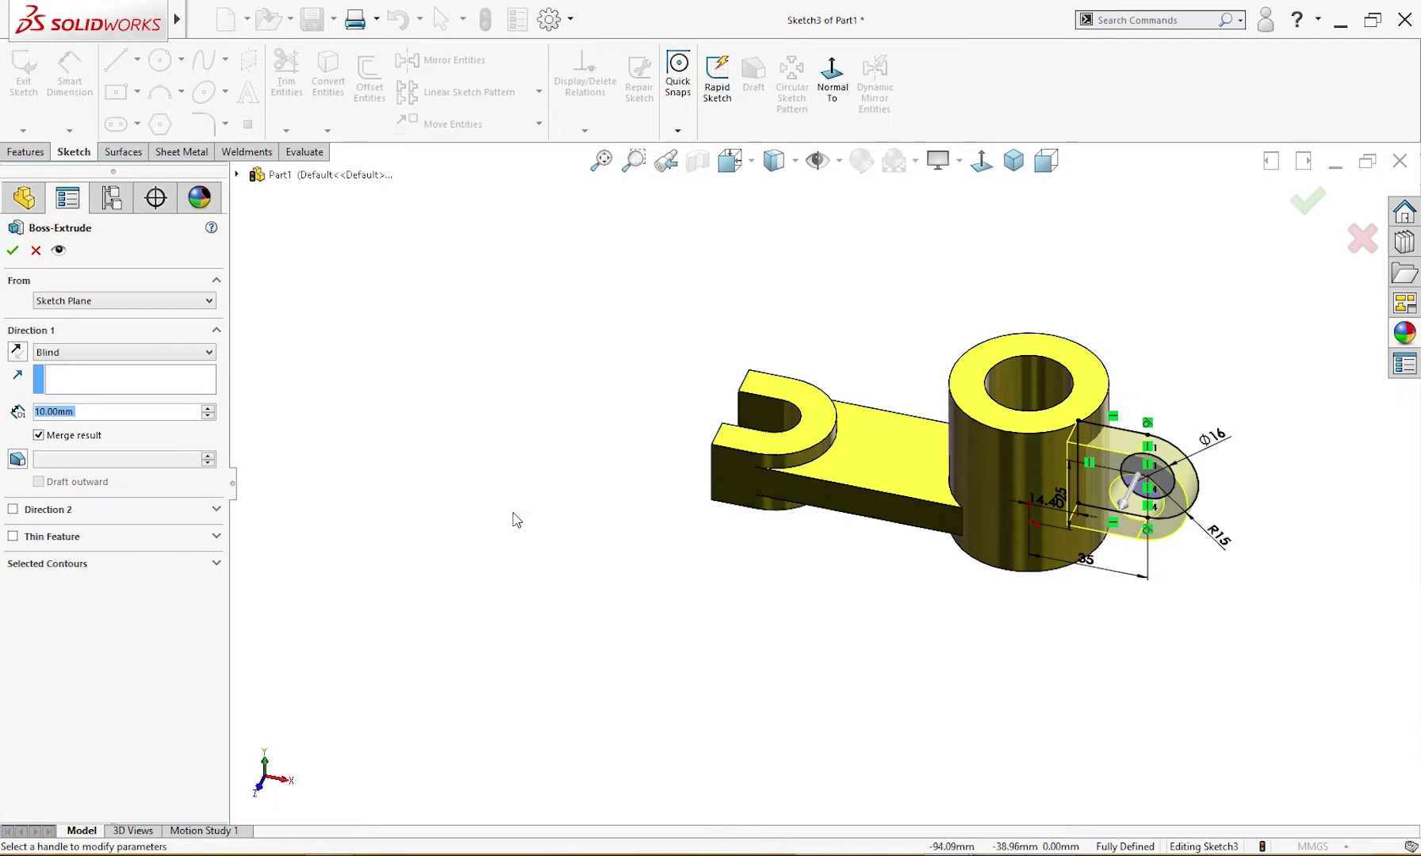
text(6)
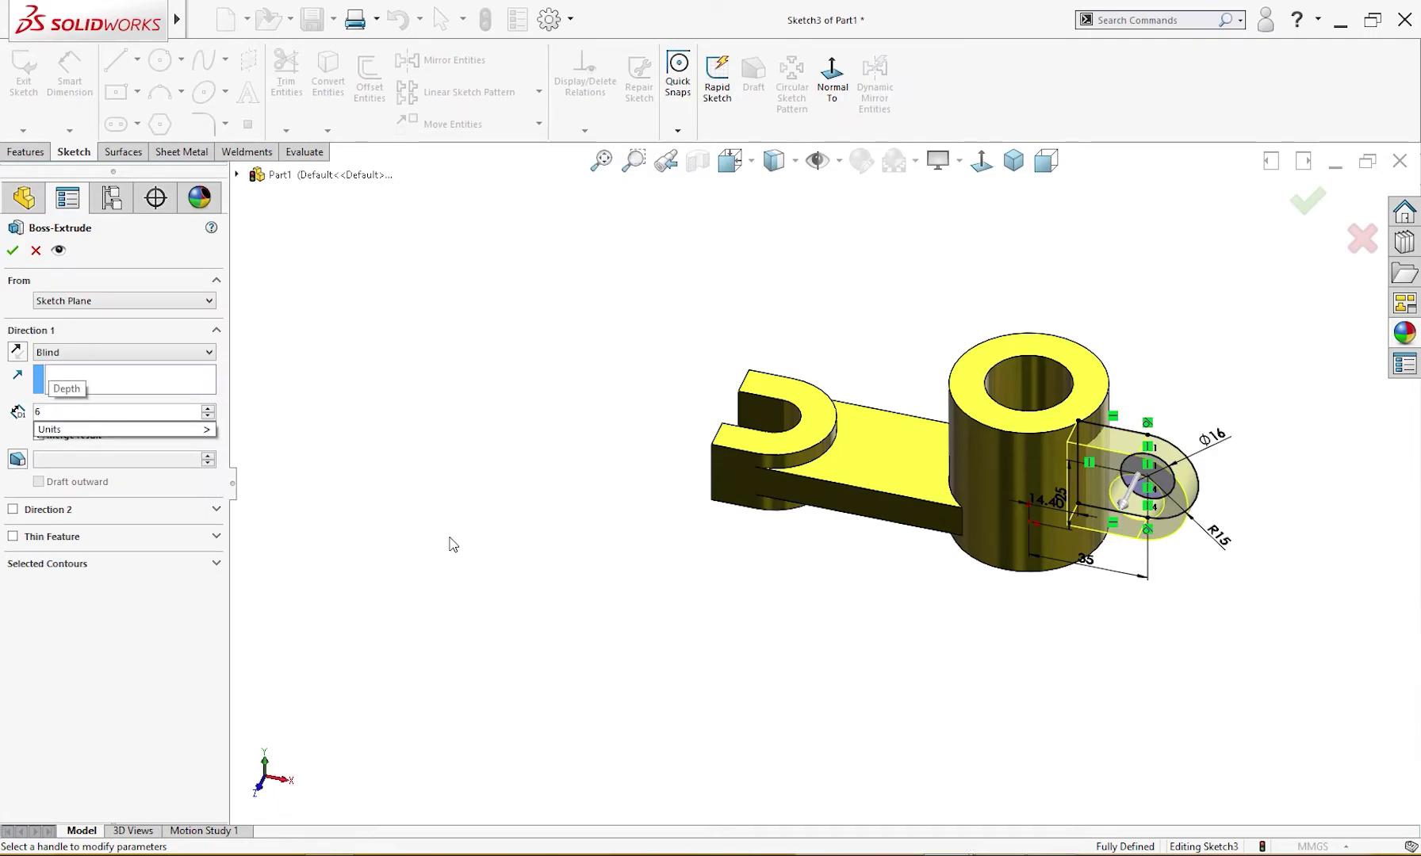
key(BackSpace)
text(31)
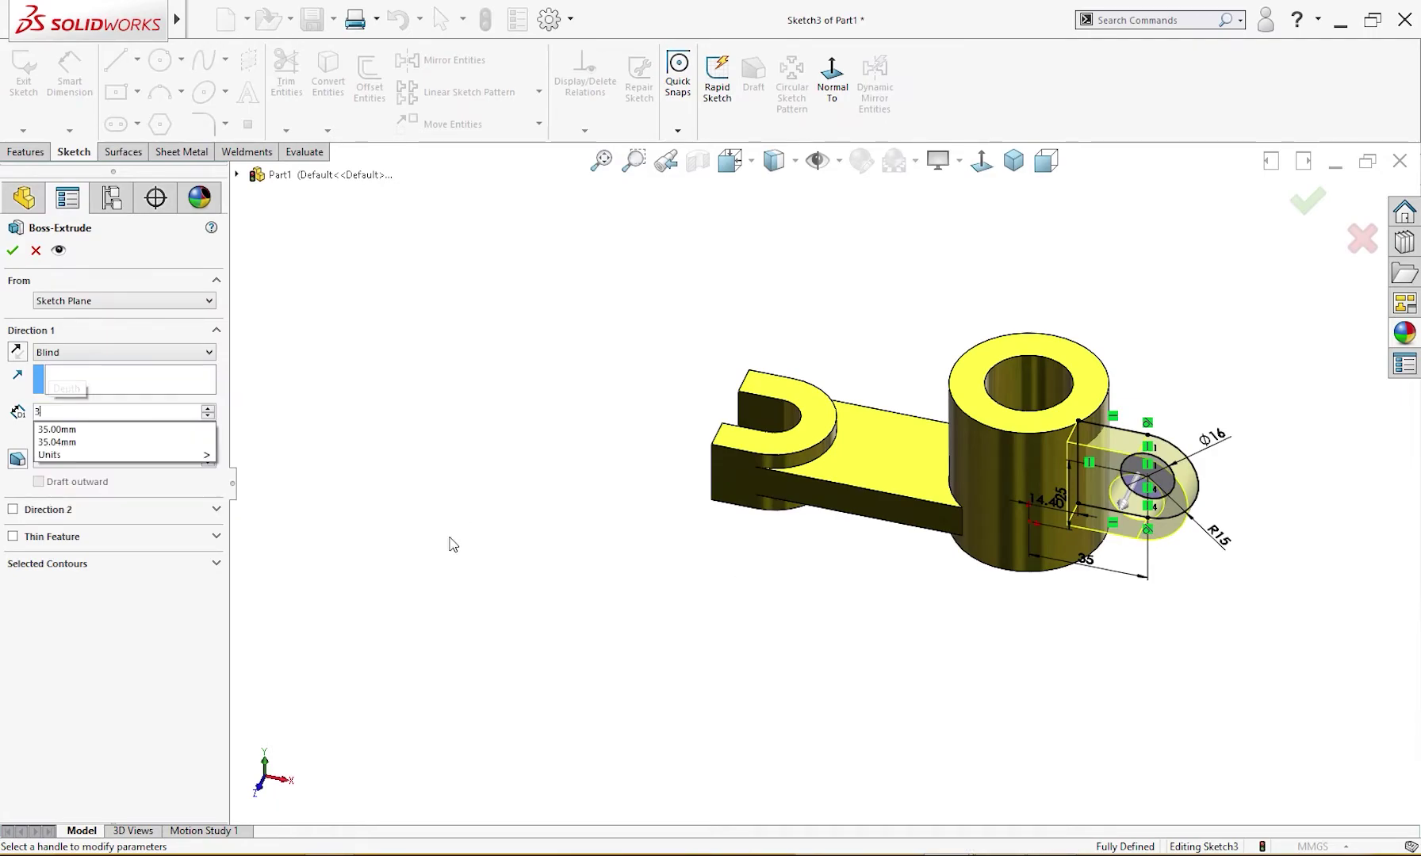
key(Return)
click(92, 352)
click(73, 433)
mouse_move(333, 517)
middle_down()
mouse_move(406, 574)
mouse_move(390, 539)
mouse_move(349, 522)
middle_up()
click(10, 254)
- On the hub's upper face, sketch a horizontal straight slot from the origin past the lug, about 64 mm between centres and 5.7 mm wide
middle_drag(346, 435, 412, 472)
click(412, 472)
scroll(1046, 403, down, 3)
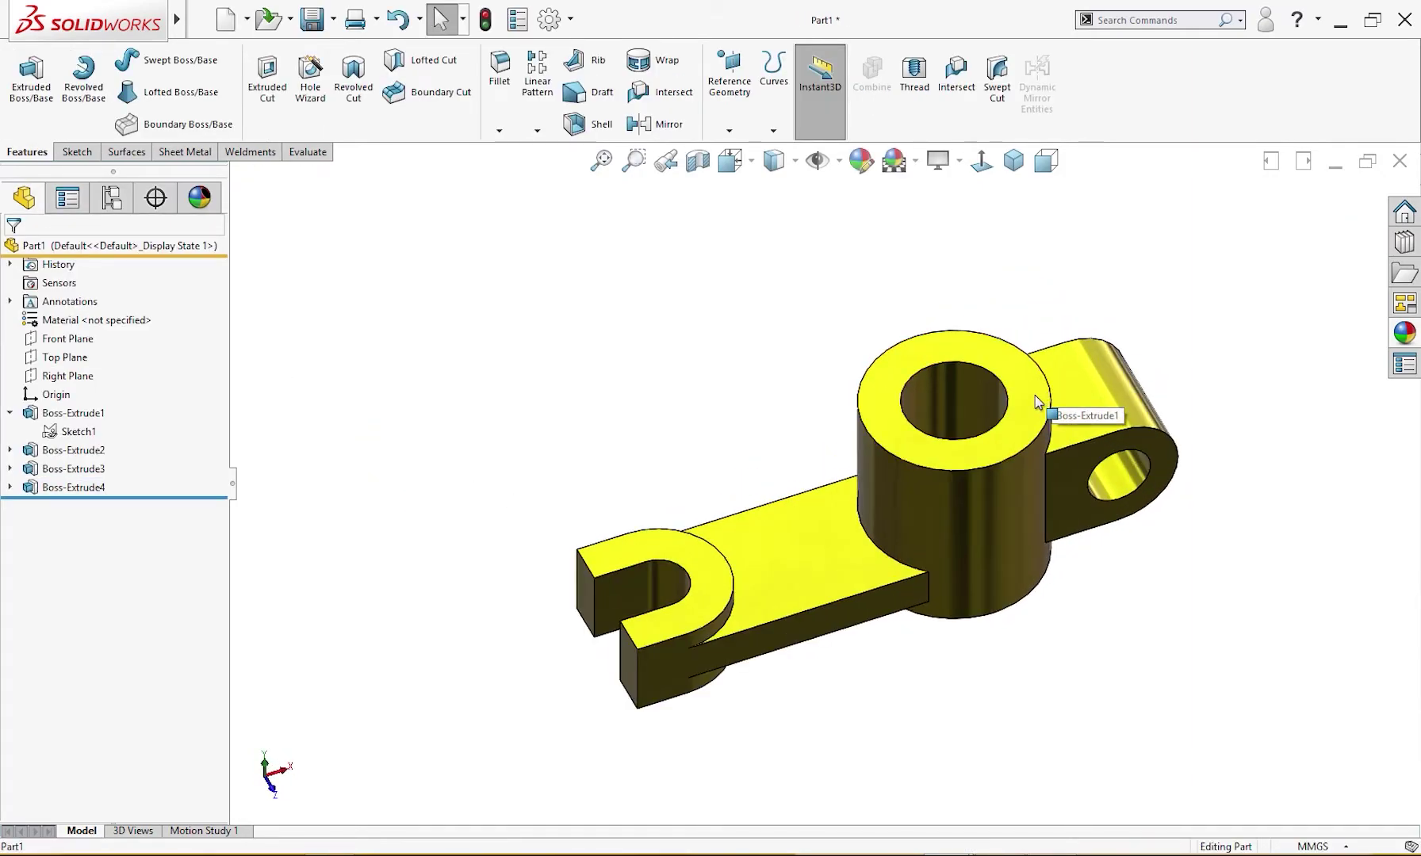
click(1035, 398)
click(1192, 349)
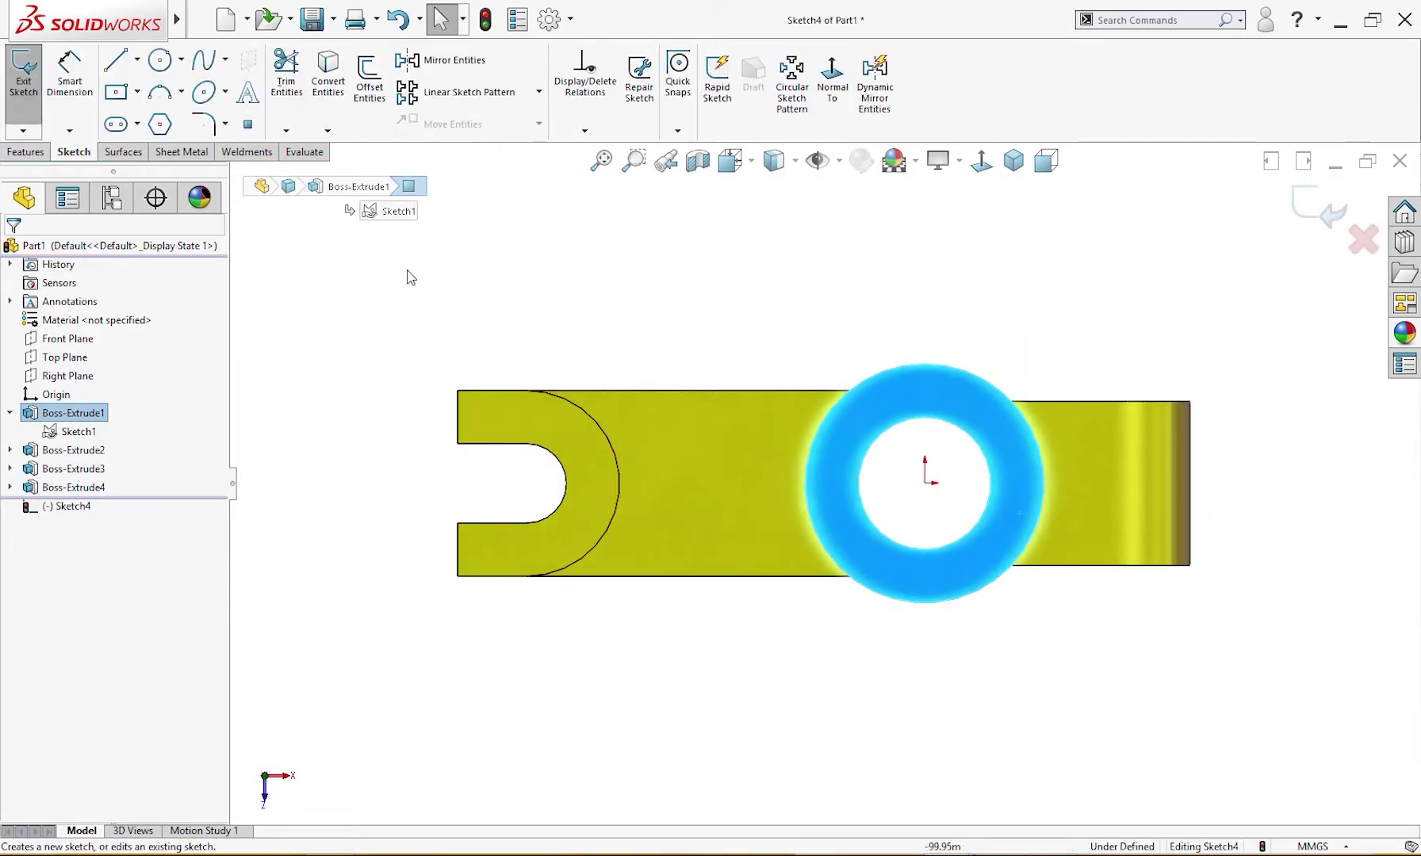
click(115, 126)
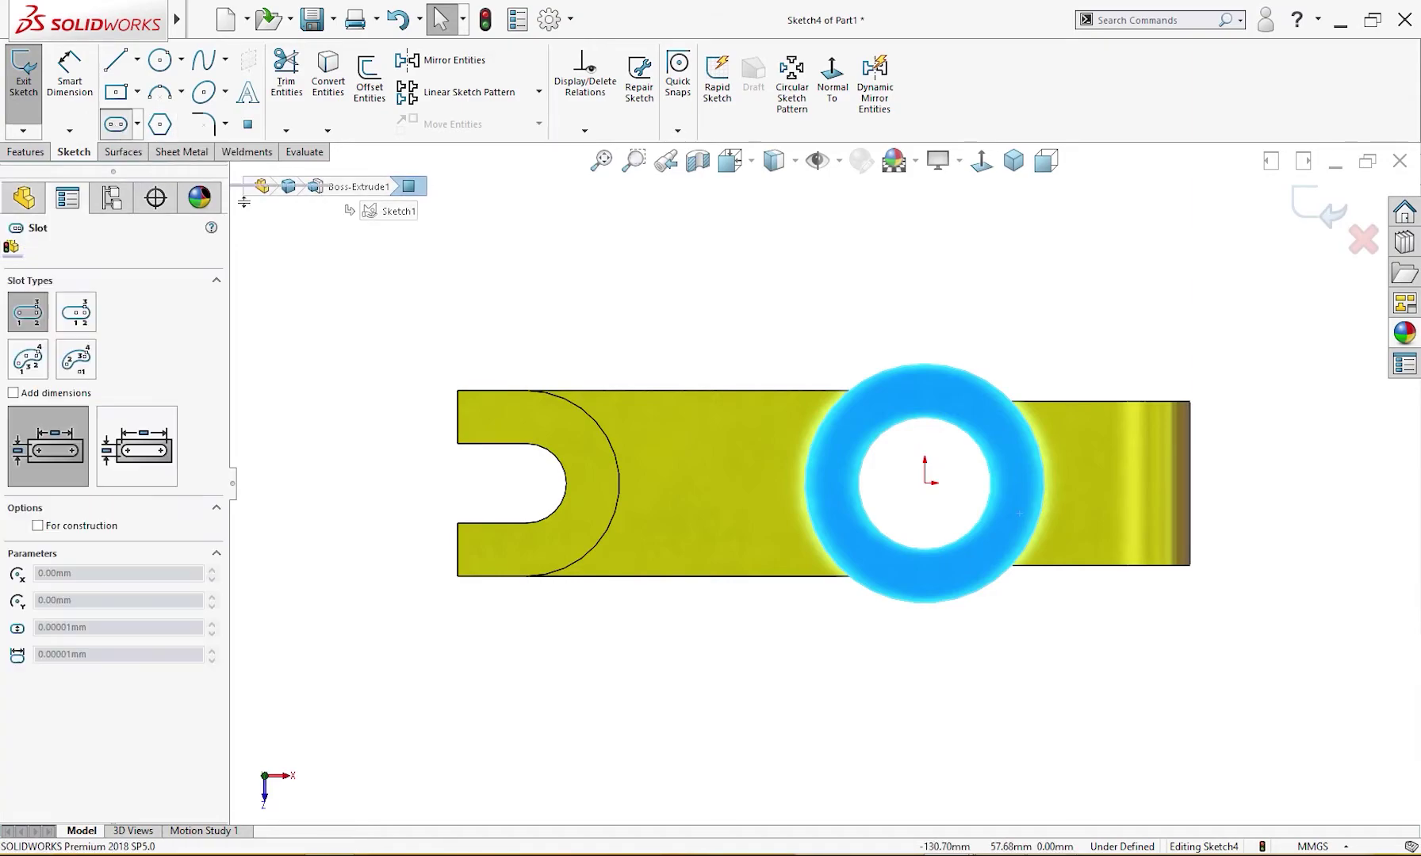
click(925, 483)
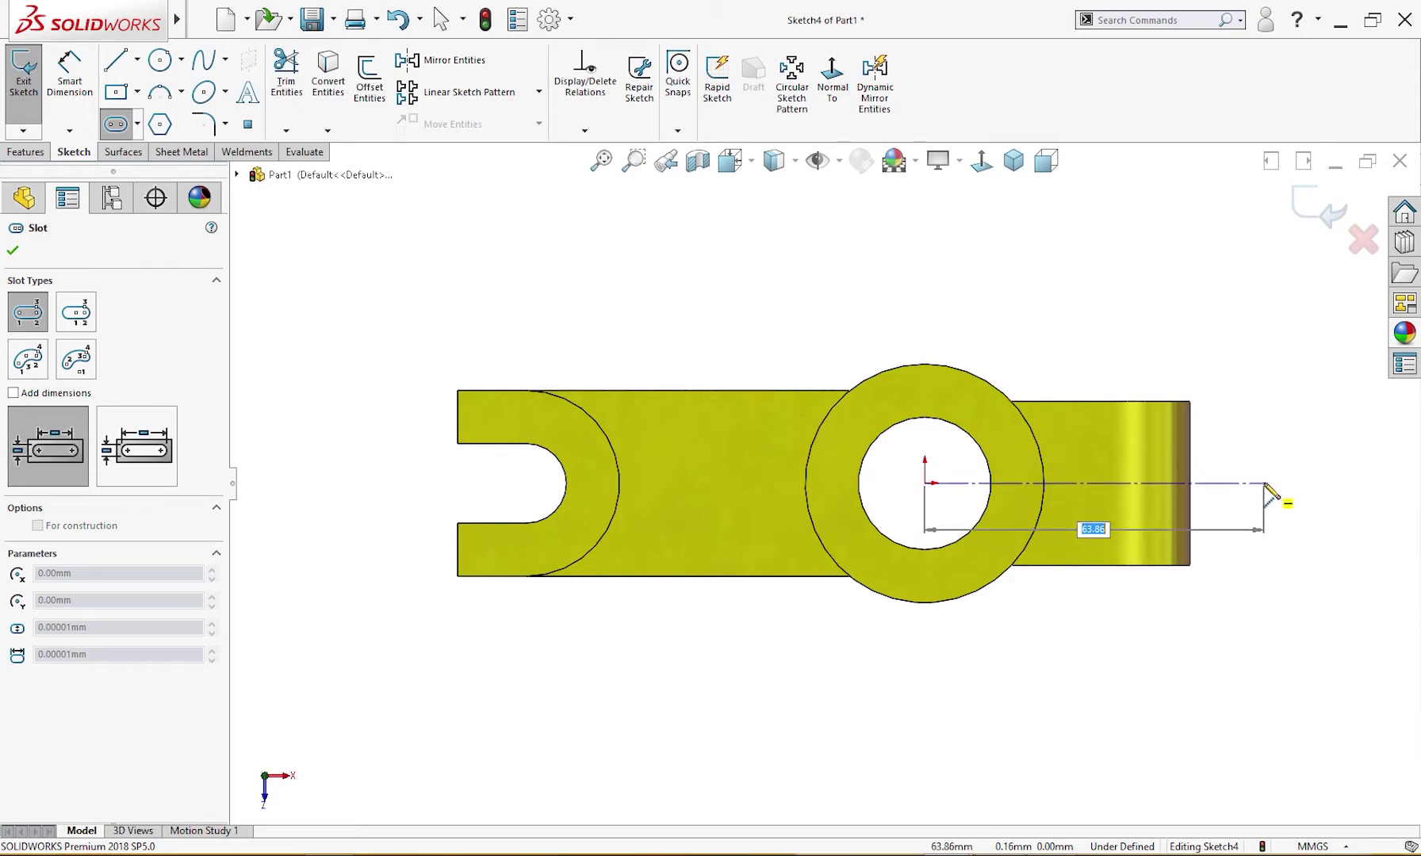
click(1266, 482)
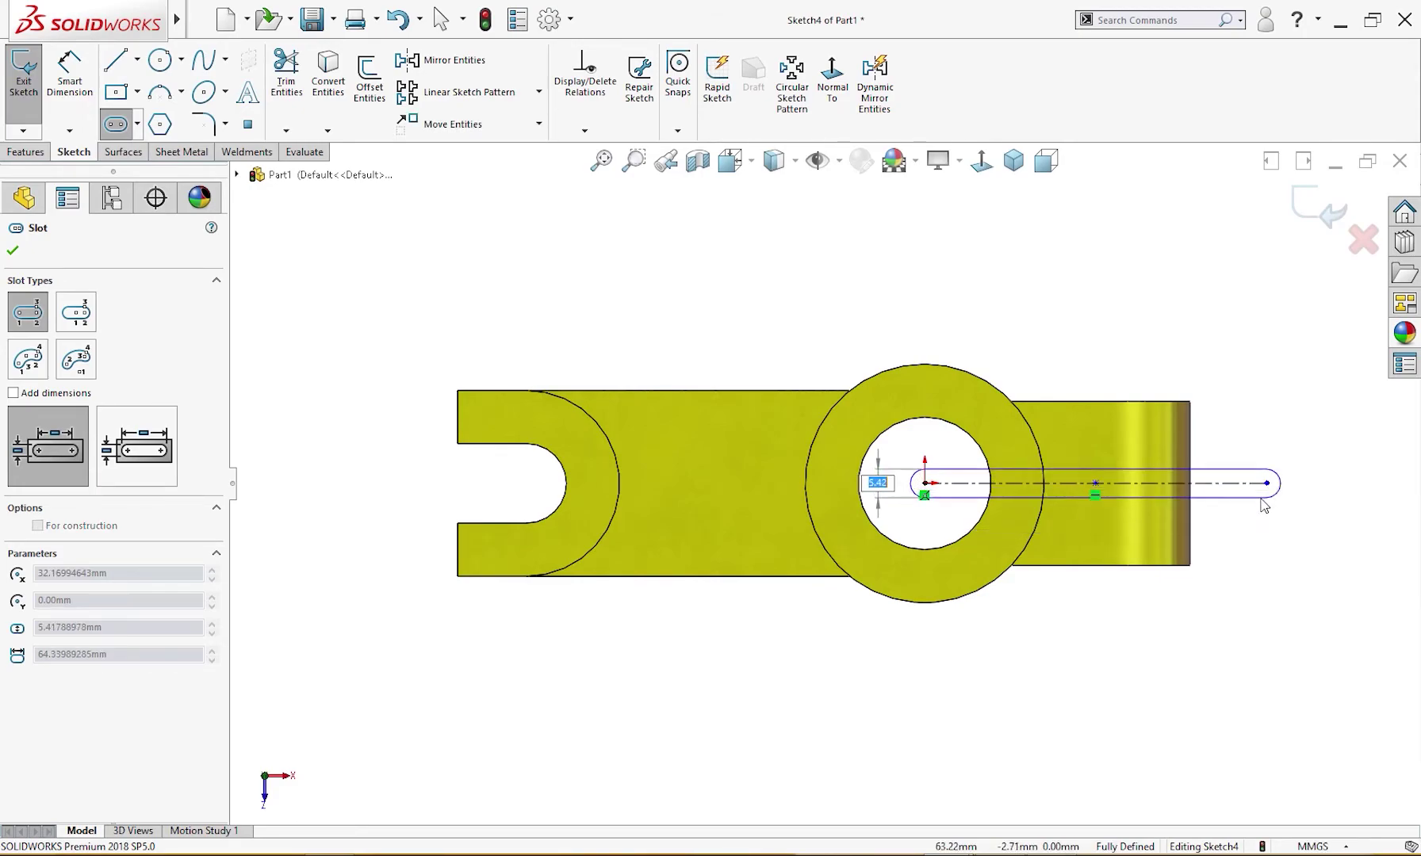
click(1264, 507)
key(Escape)
- Dimension the slot's end arc with a radius of 2.5 mm
right_drag(1303, 584, 1307, 491)
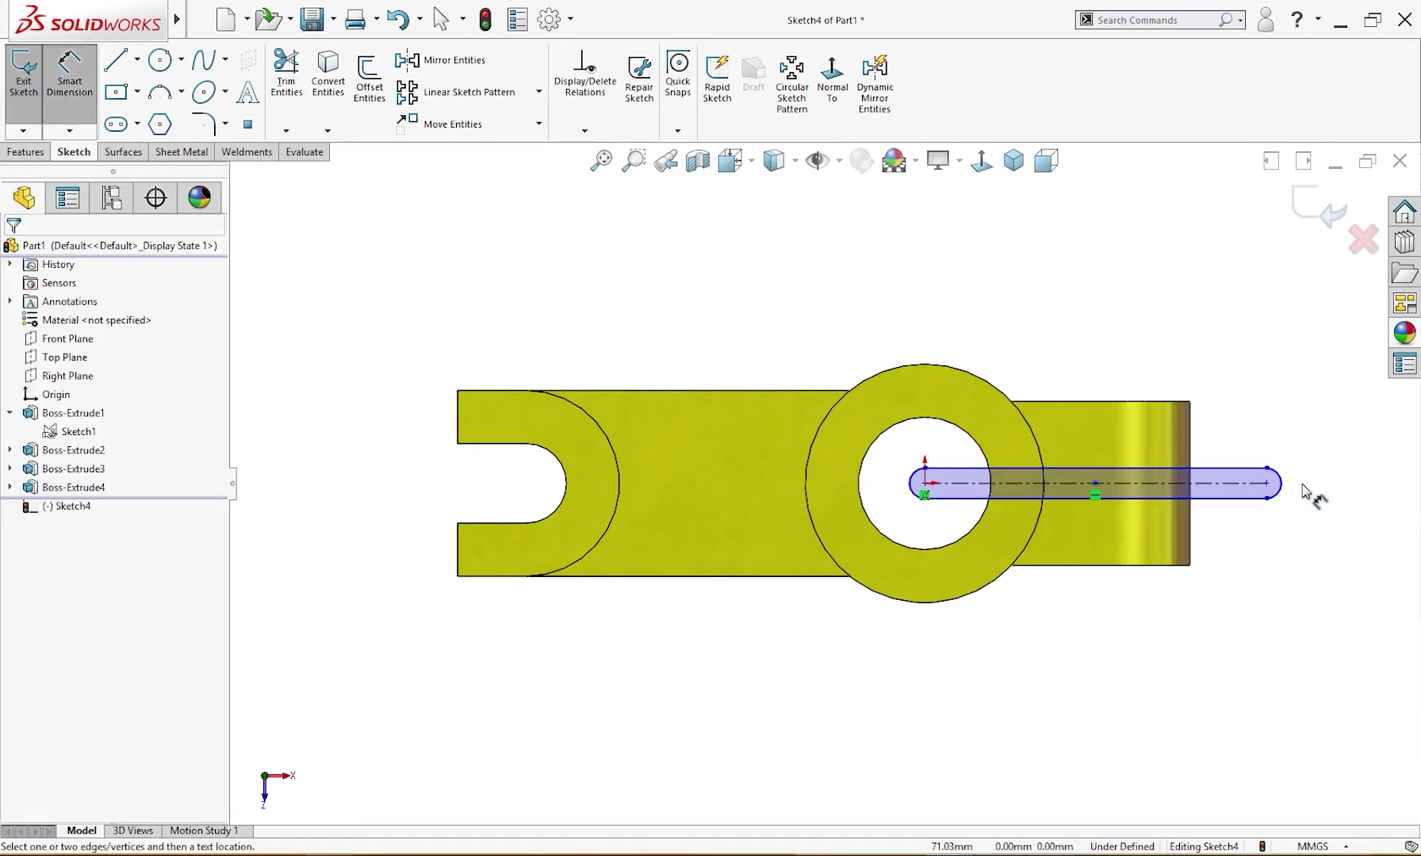
click(1286, 491)
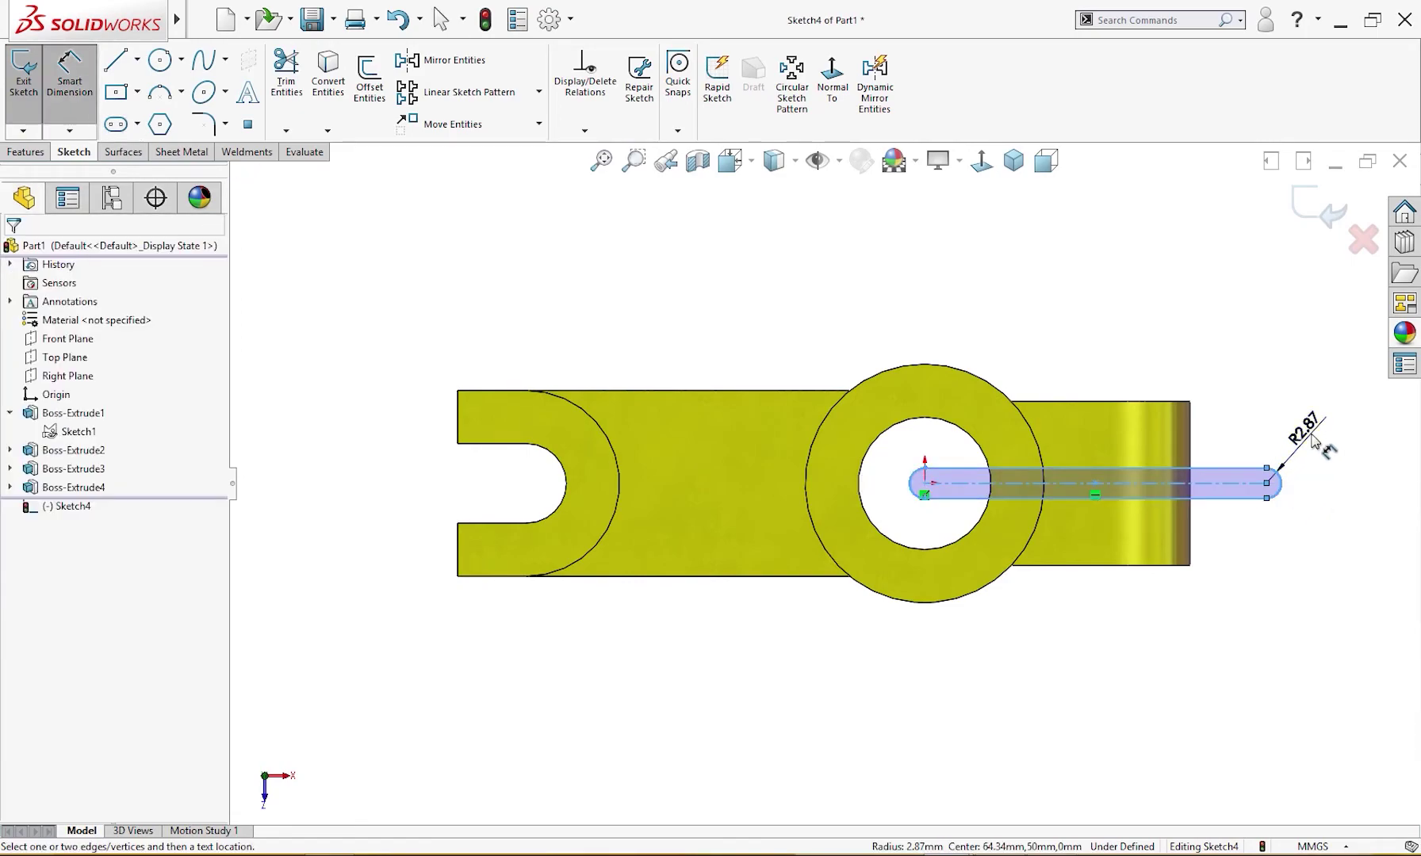
click(1316, 448)
text(2.5)
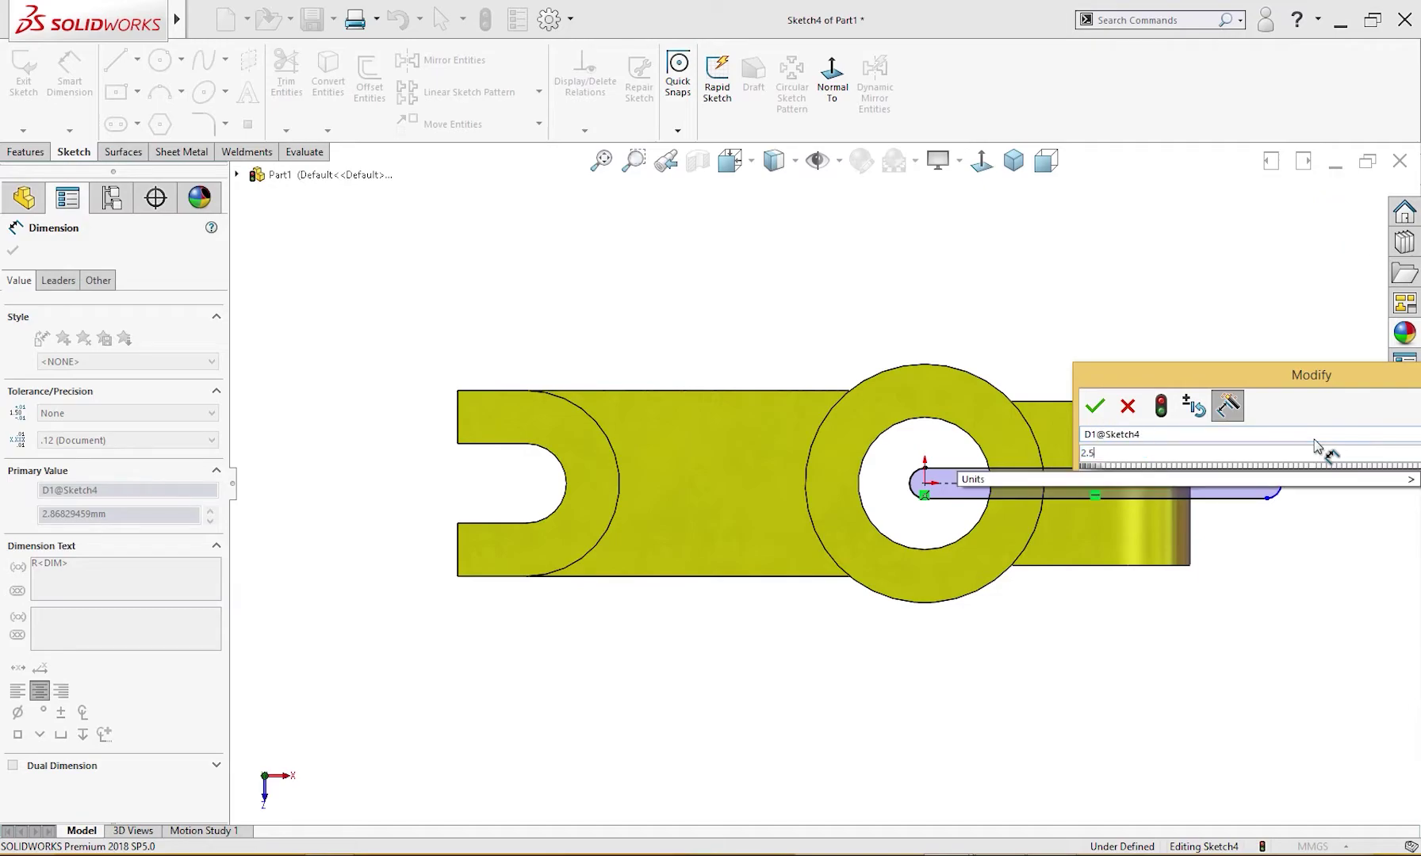
key(Return)
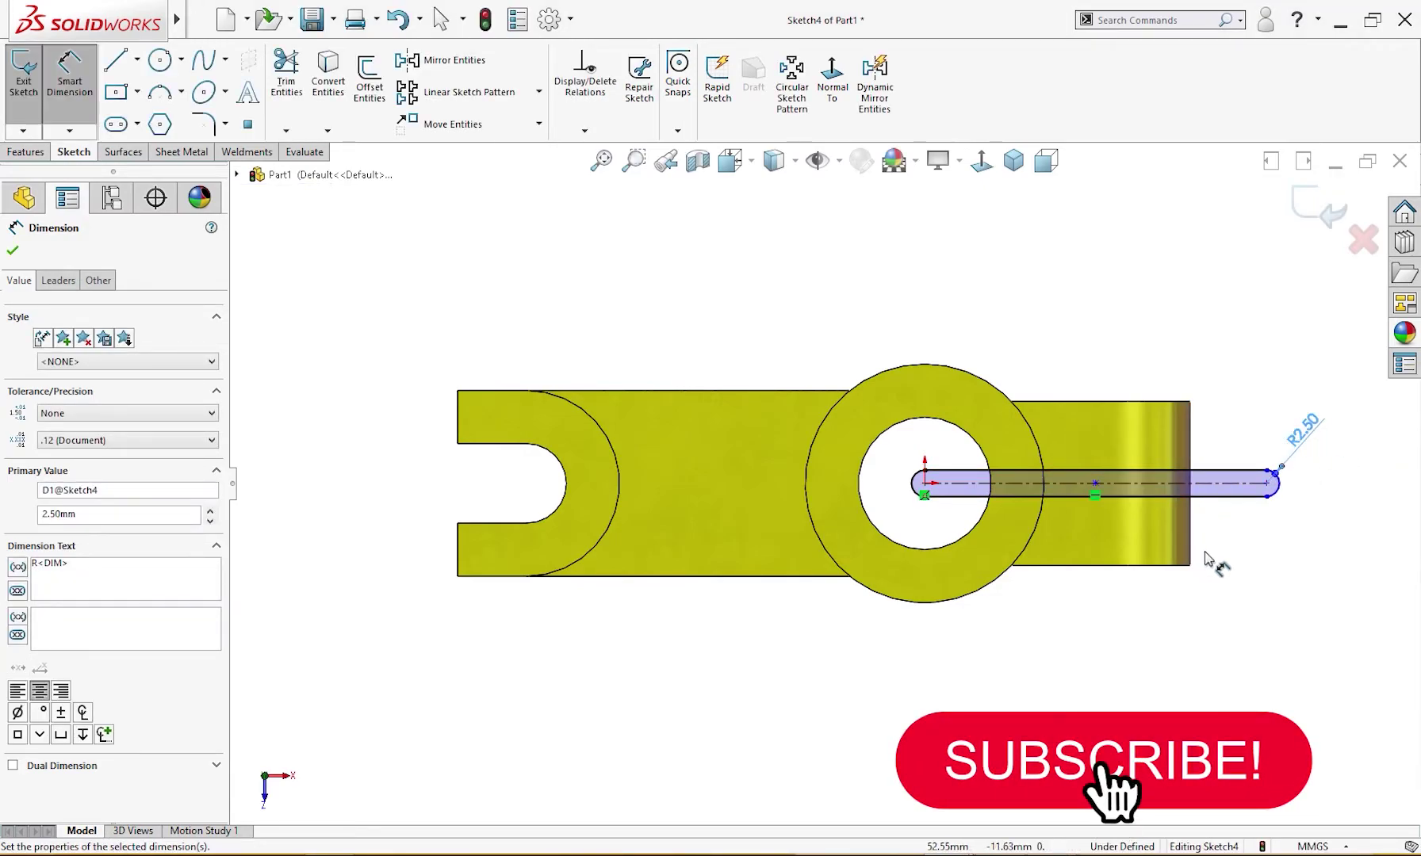
- Dimension the slot's centre-to-centre length, accepting it as drawn
click(1211, 484)
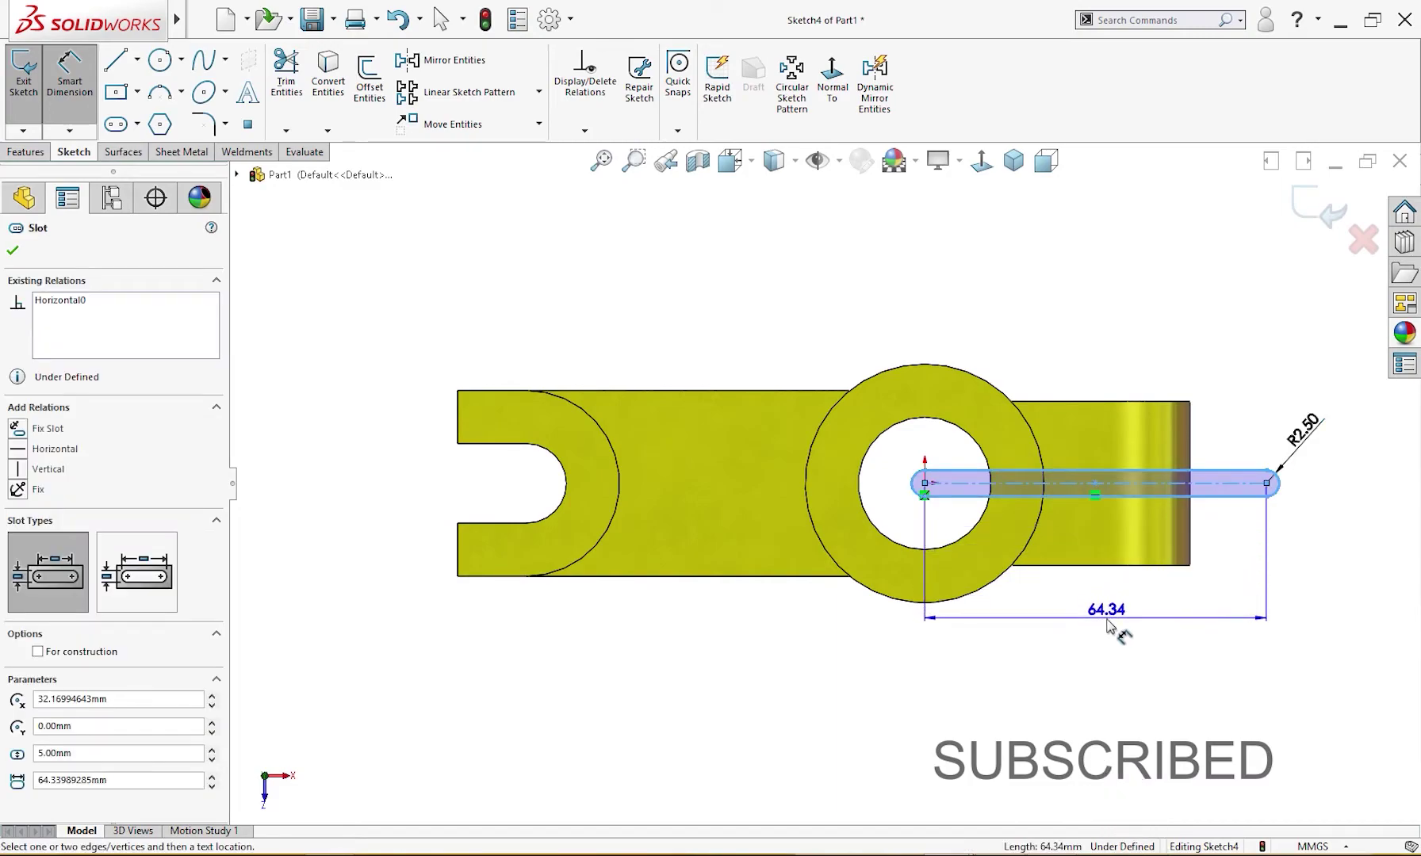
click(1110, 628)
click(890, 590)
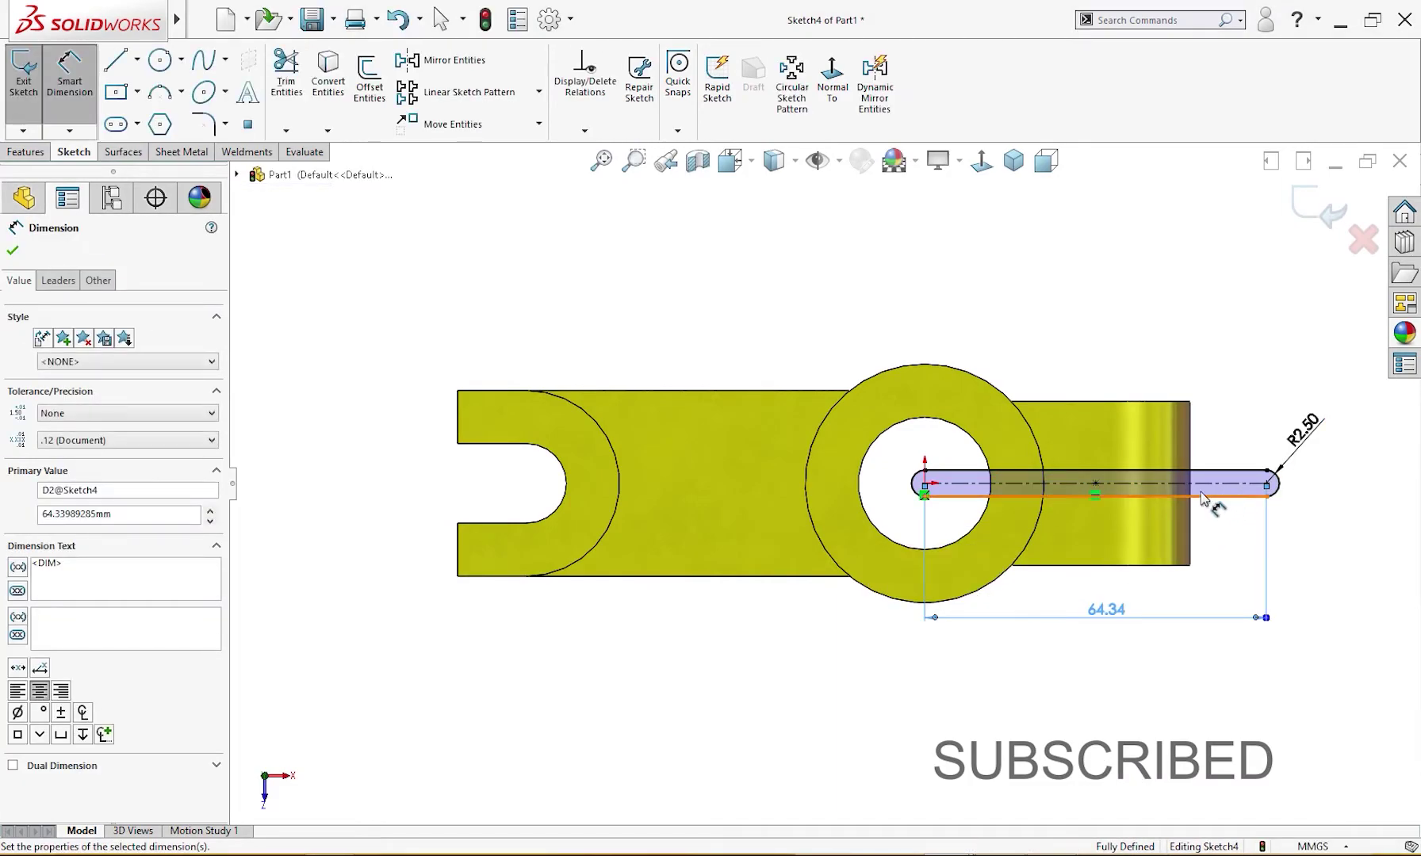
- Cut the slot sketch through the hub wall and side lug with an extruded cut using the Through All end condition
key(z)
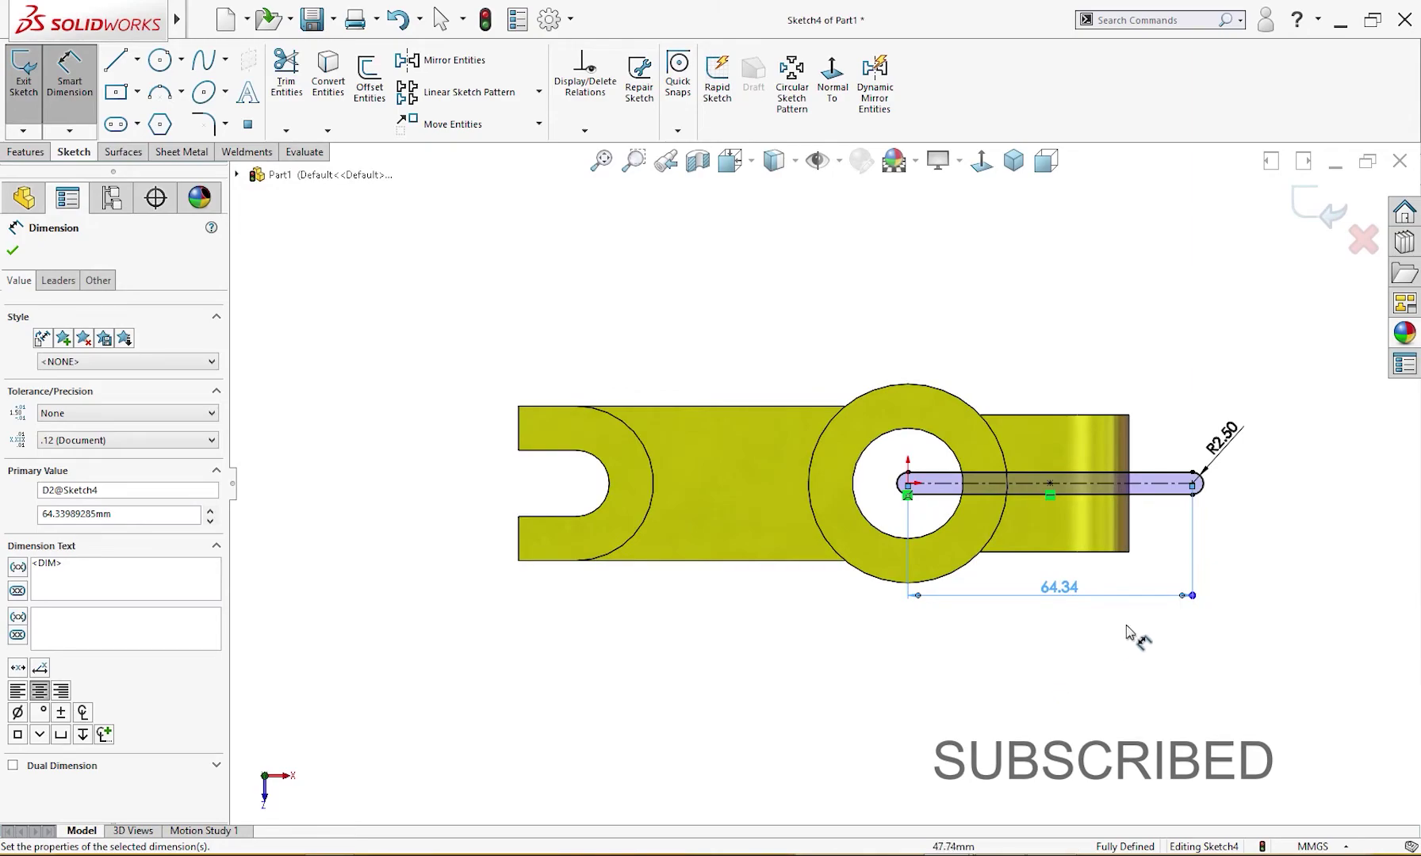
right_drag(1268, 603, 1284, 611)
key(s)
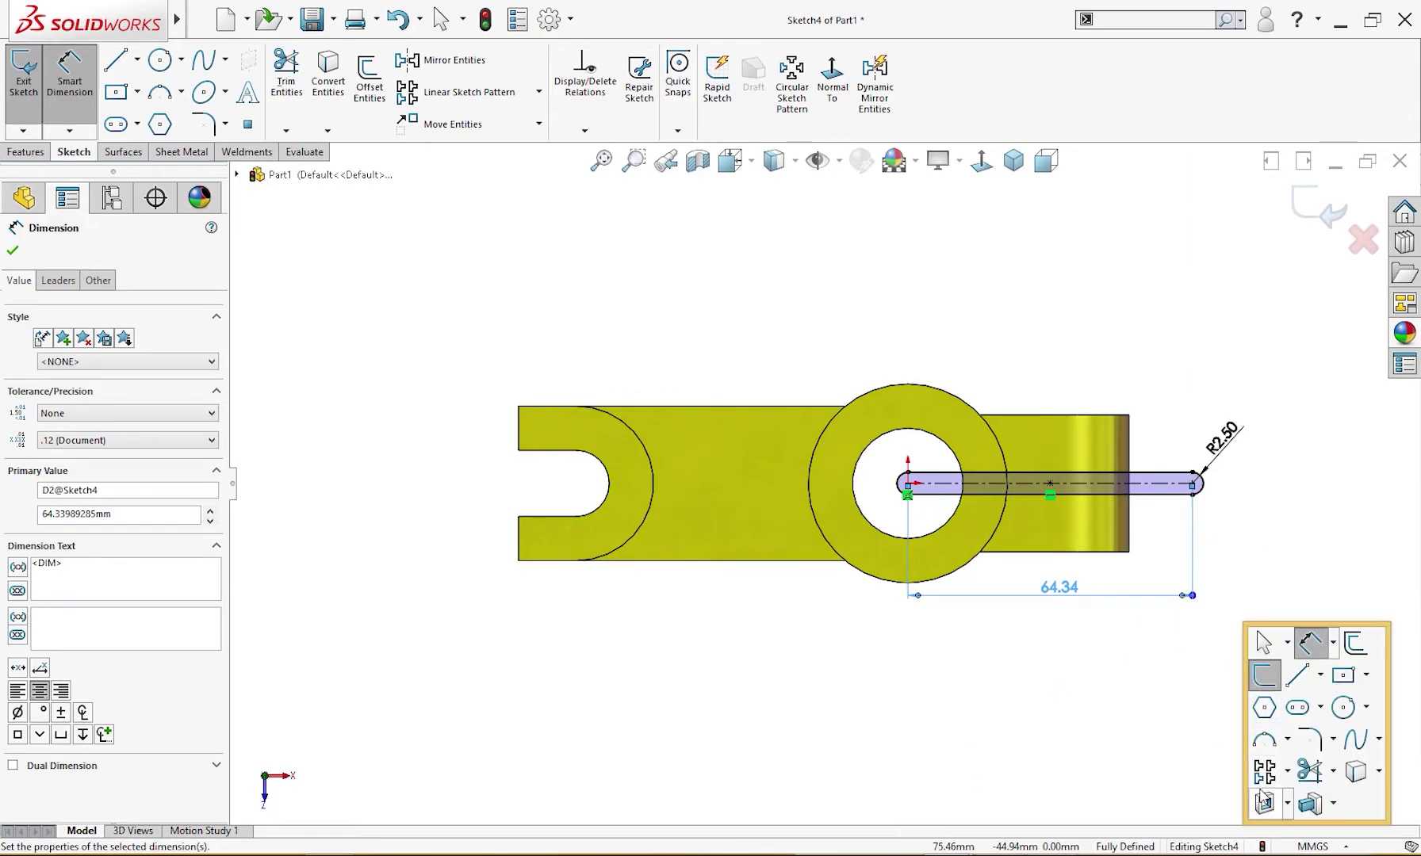
click(1264, 801)
right_click(1187, 626)
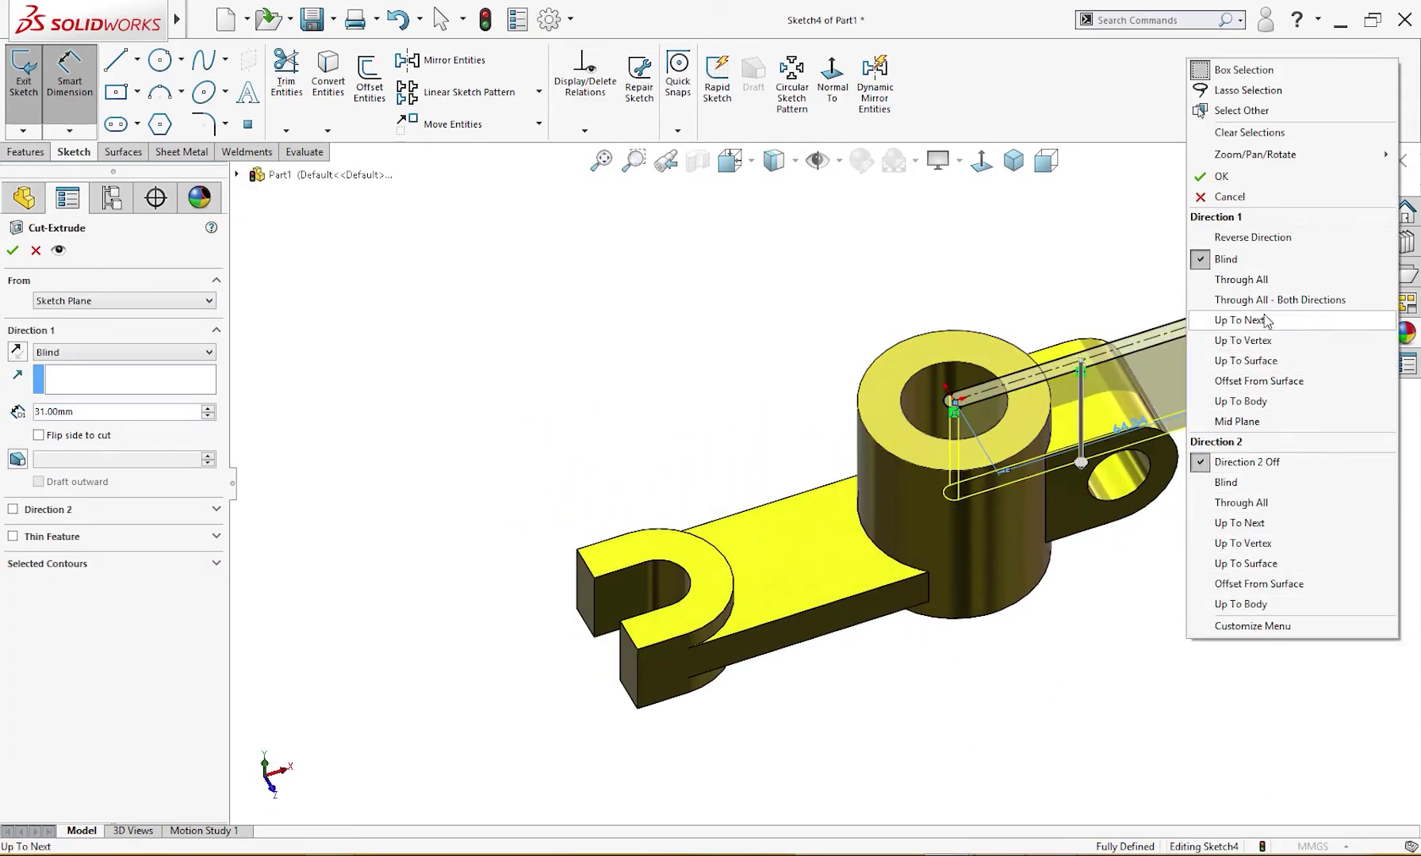
click(1262, 279)
right_drag(1263, 277, 1364, 287)
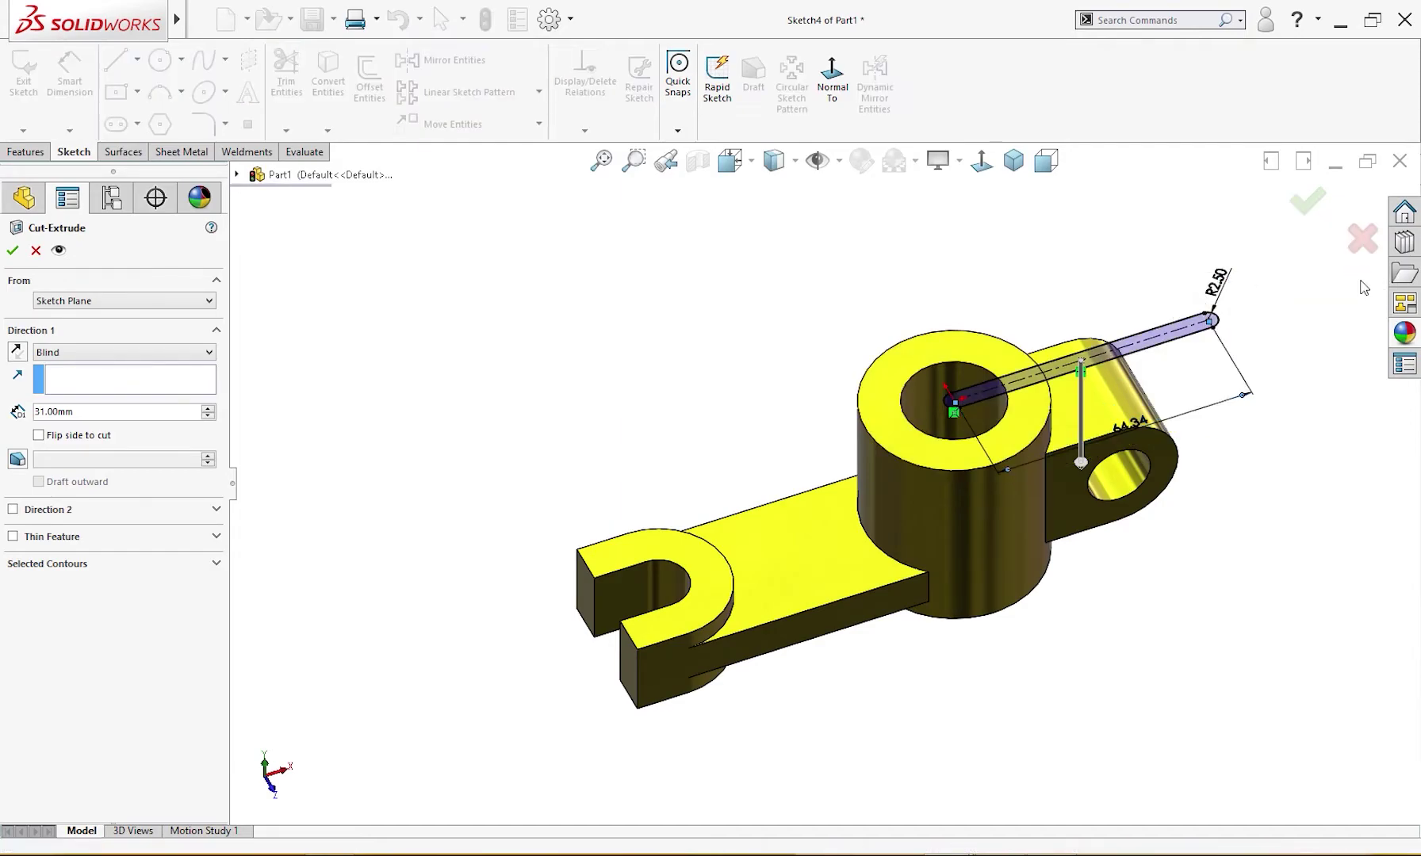
middle_drag(1233, 523, 1119, 542)
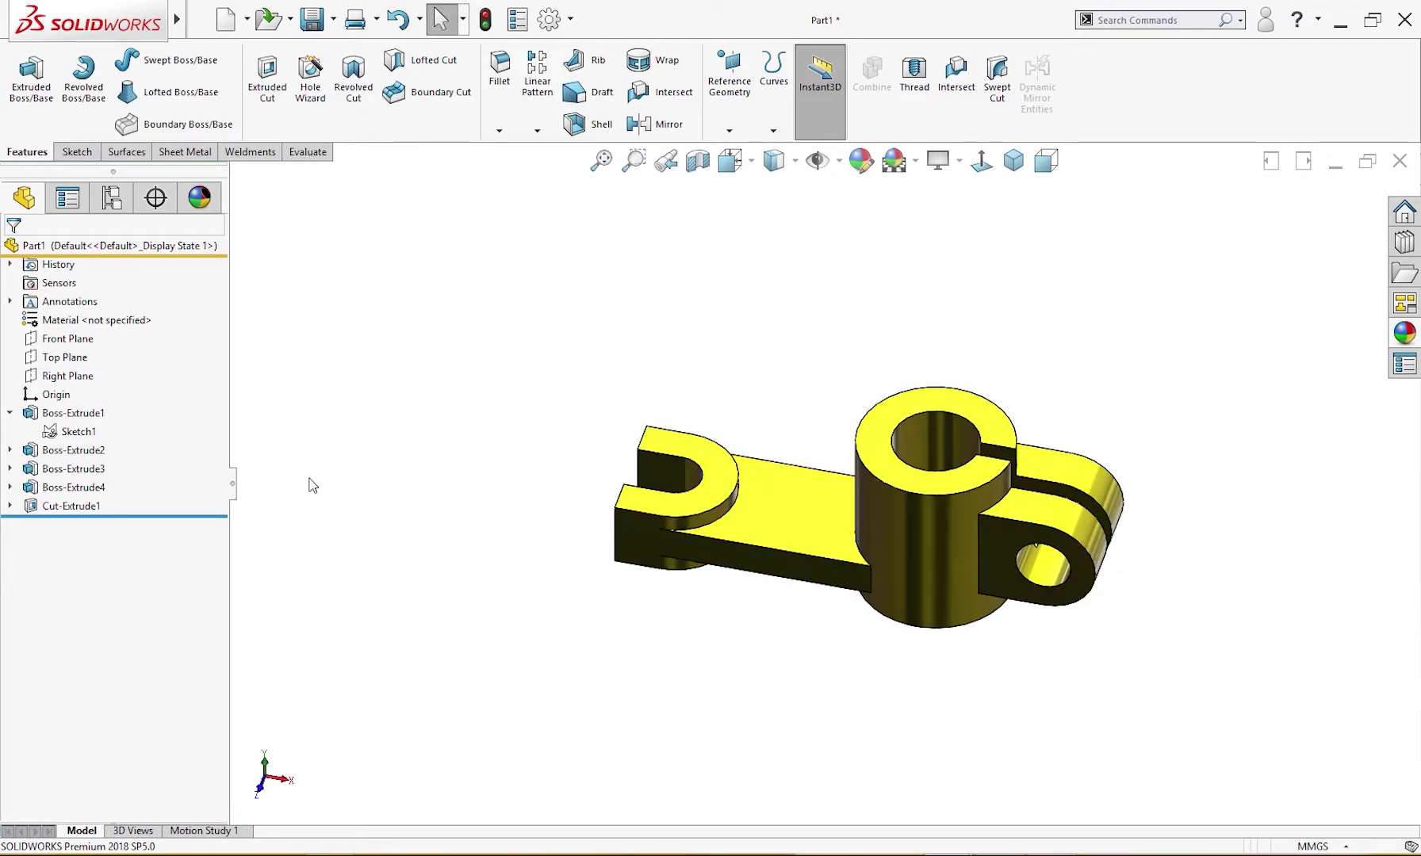
- On the Front Plane, sketch an open rib profile sloping from the fork's upper edge to the hub's upper edge, with short horizontal end segments
middle_drag(321, 476, 364, 336)
click(79, 338)
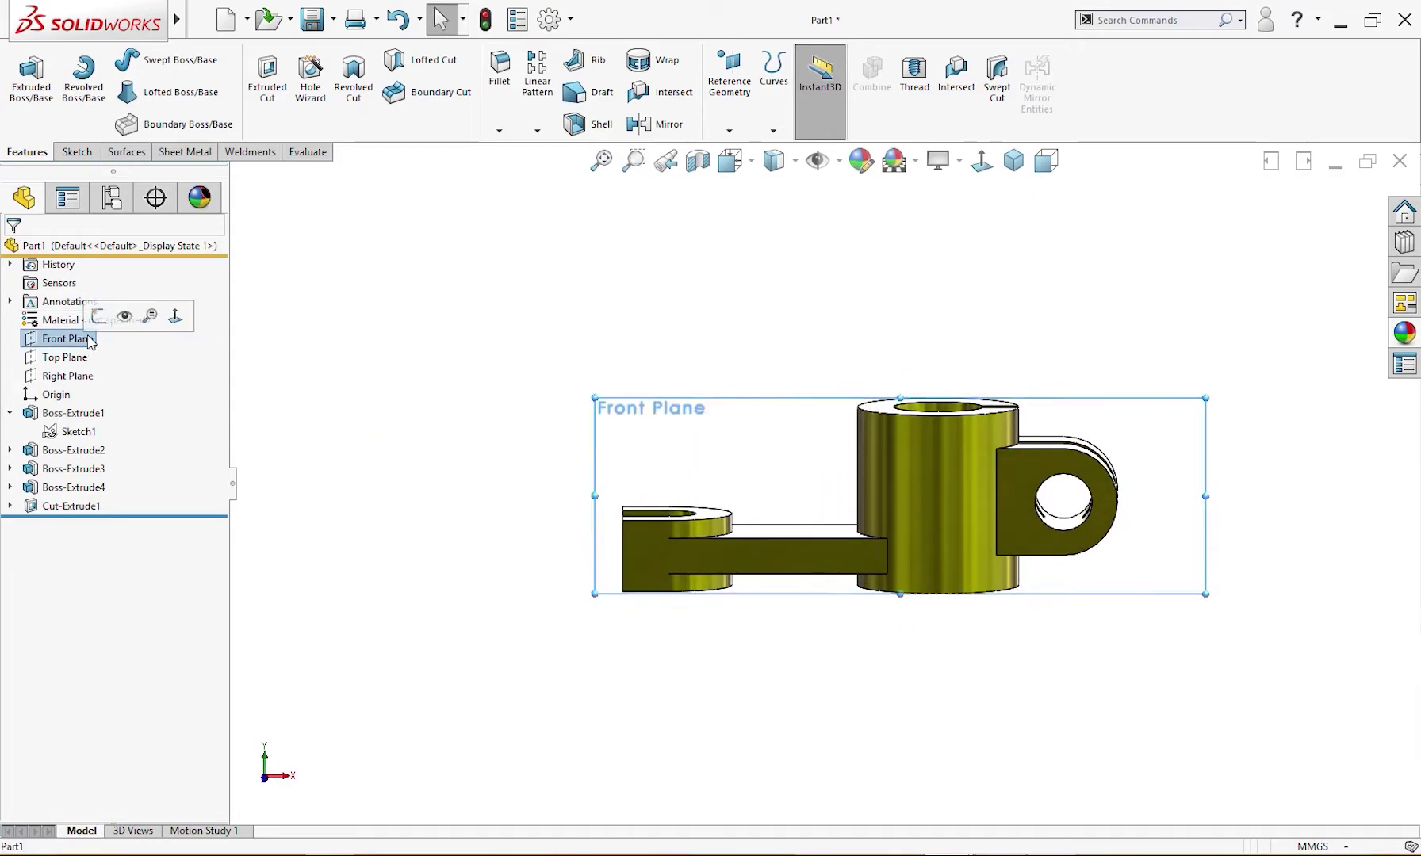
click(98, 316)
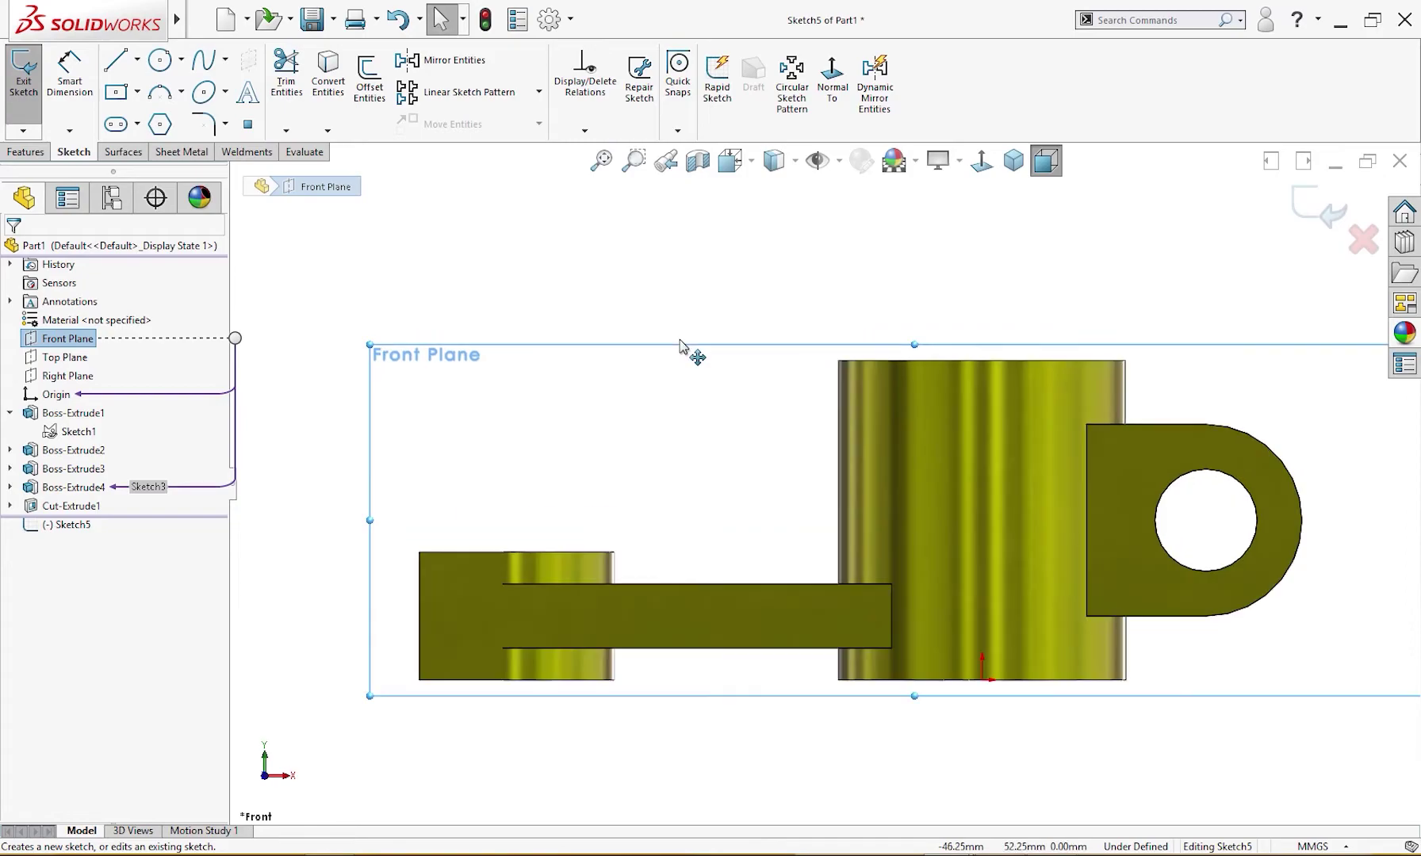
click(116, 59)
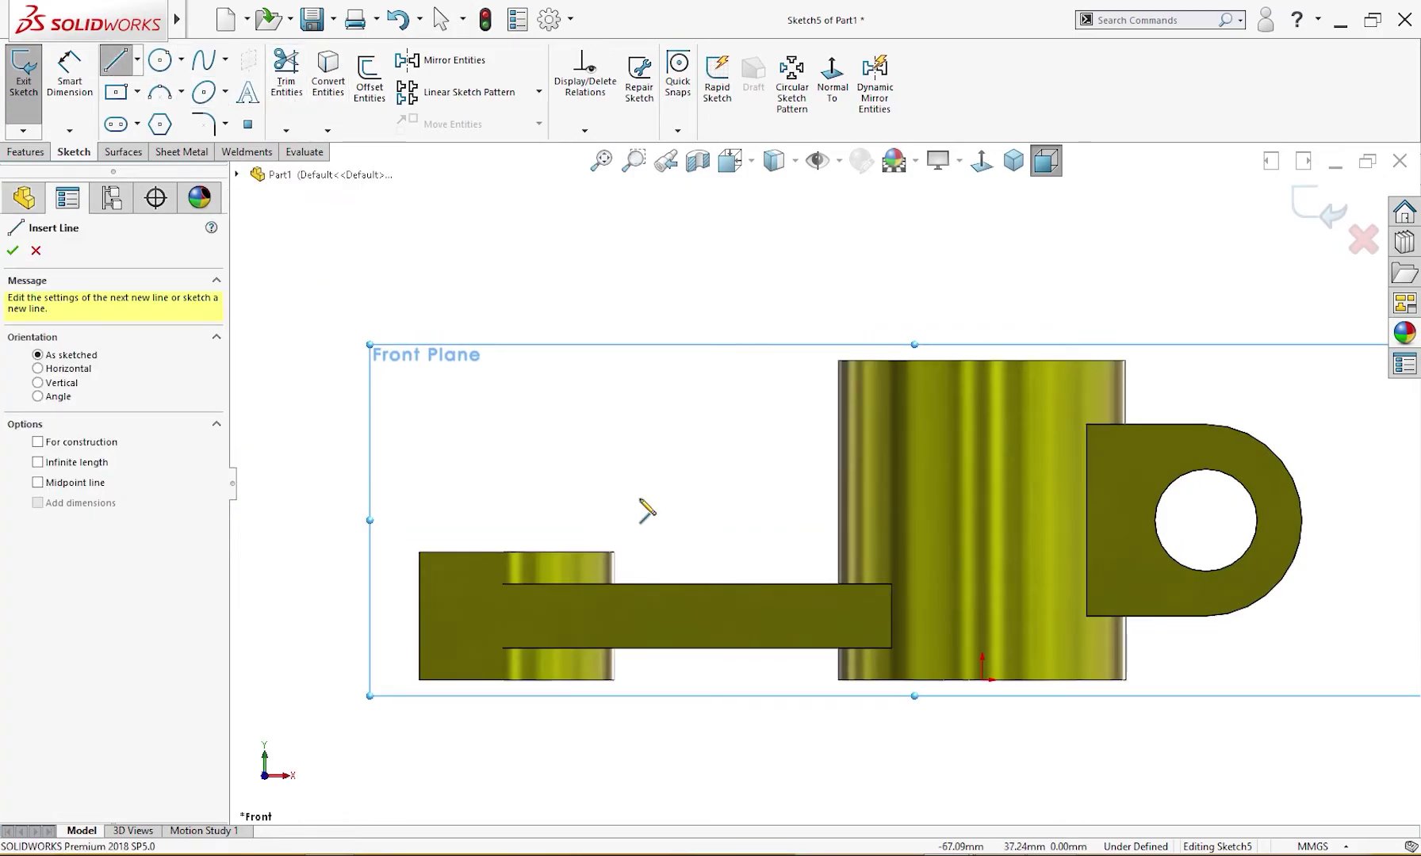
click(599, 552)
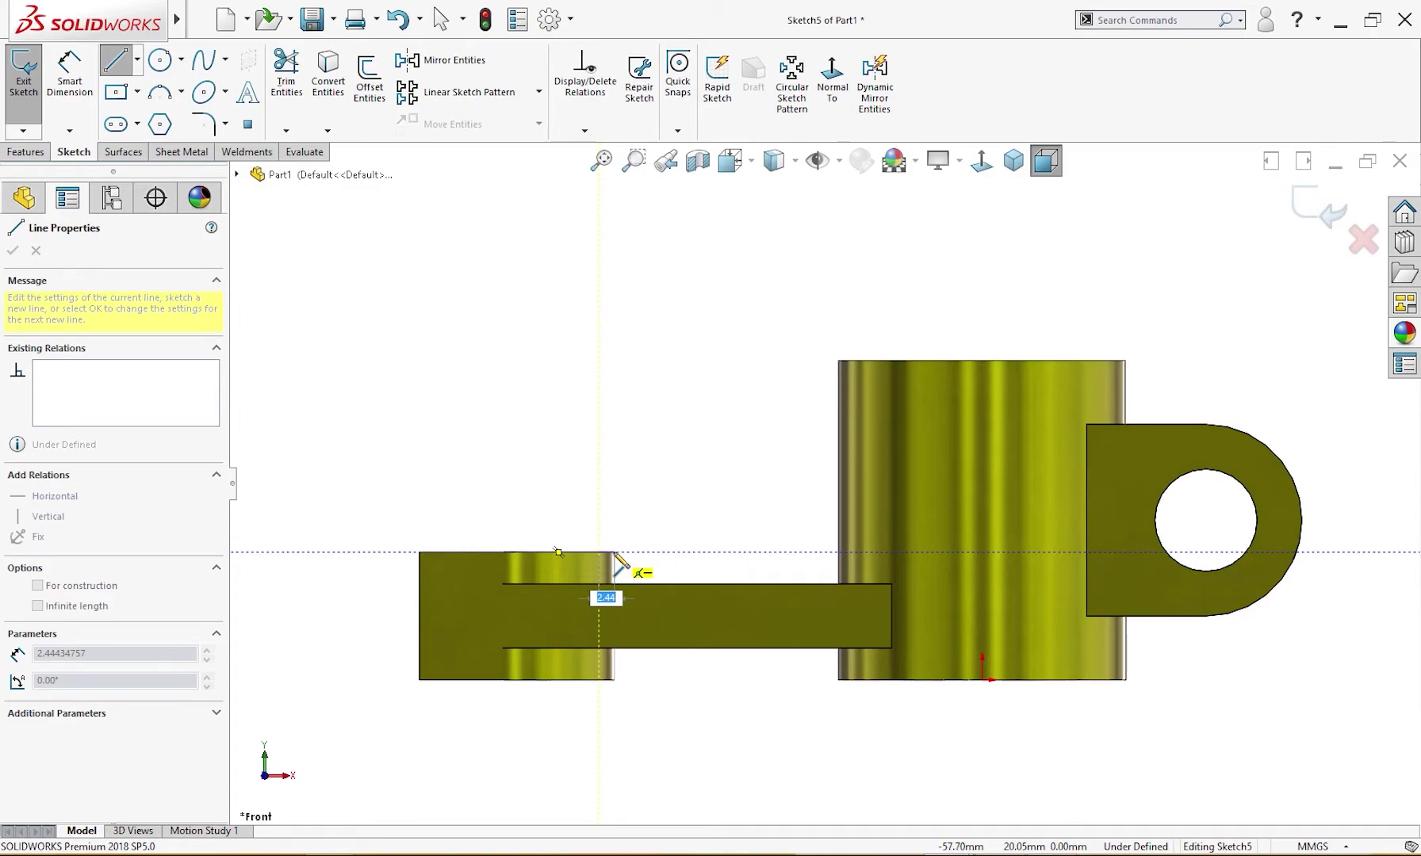
click(839, 362)
key(Escape)
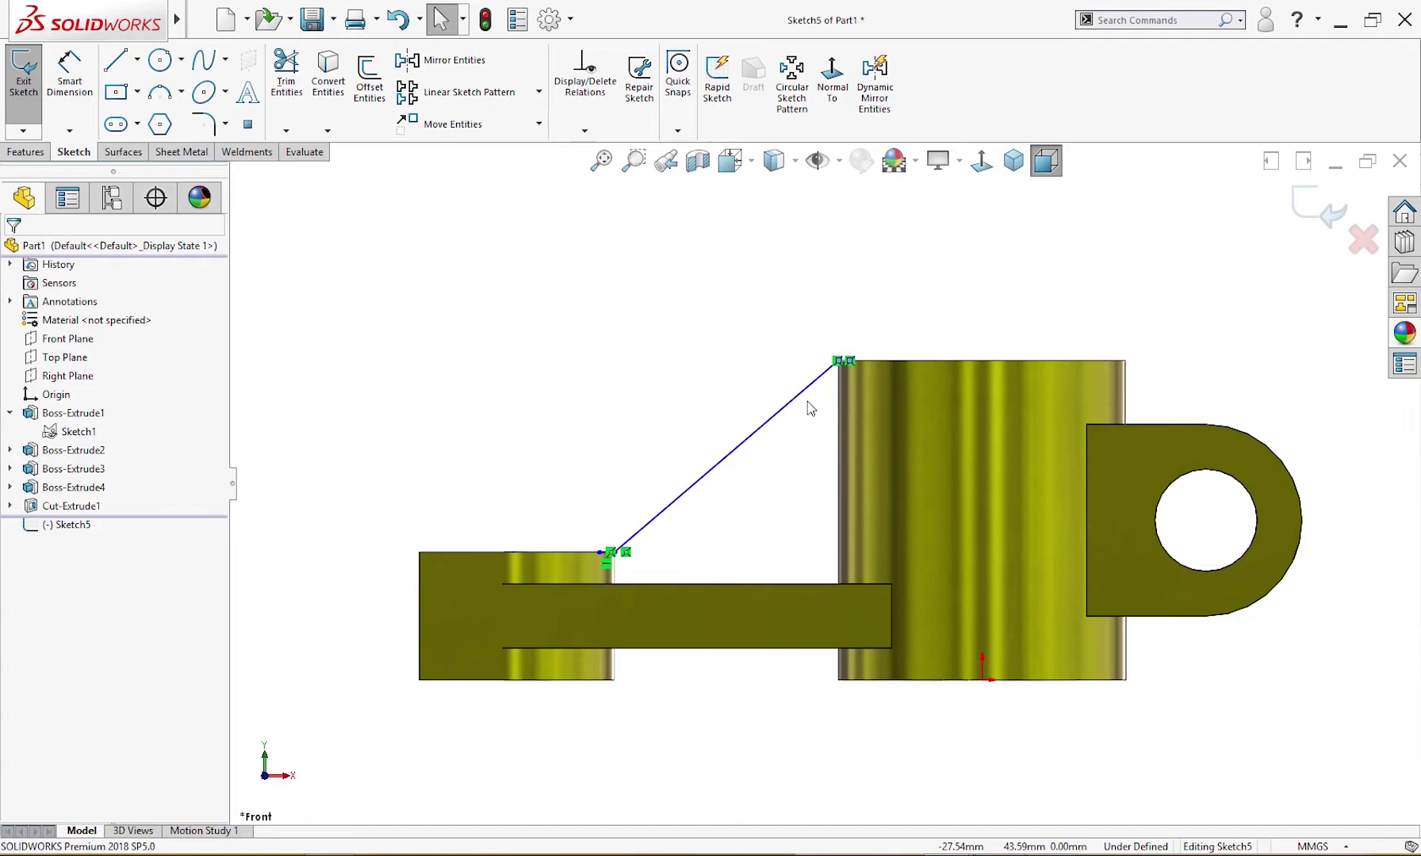
- Dimension the short horizontal segment at the hub end of the rib profile to 2 mm
scroll(806, 402, down, 5)
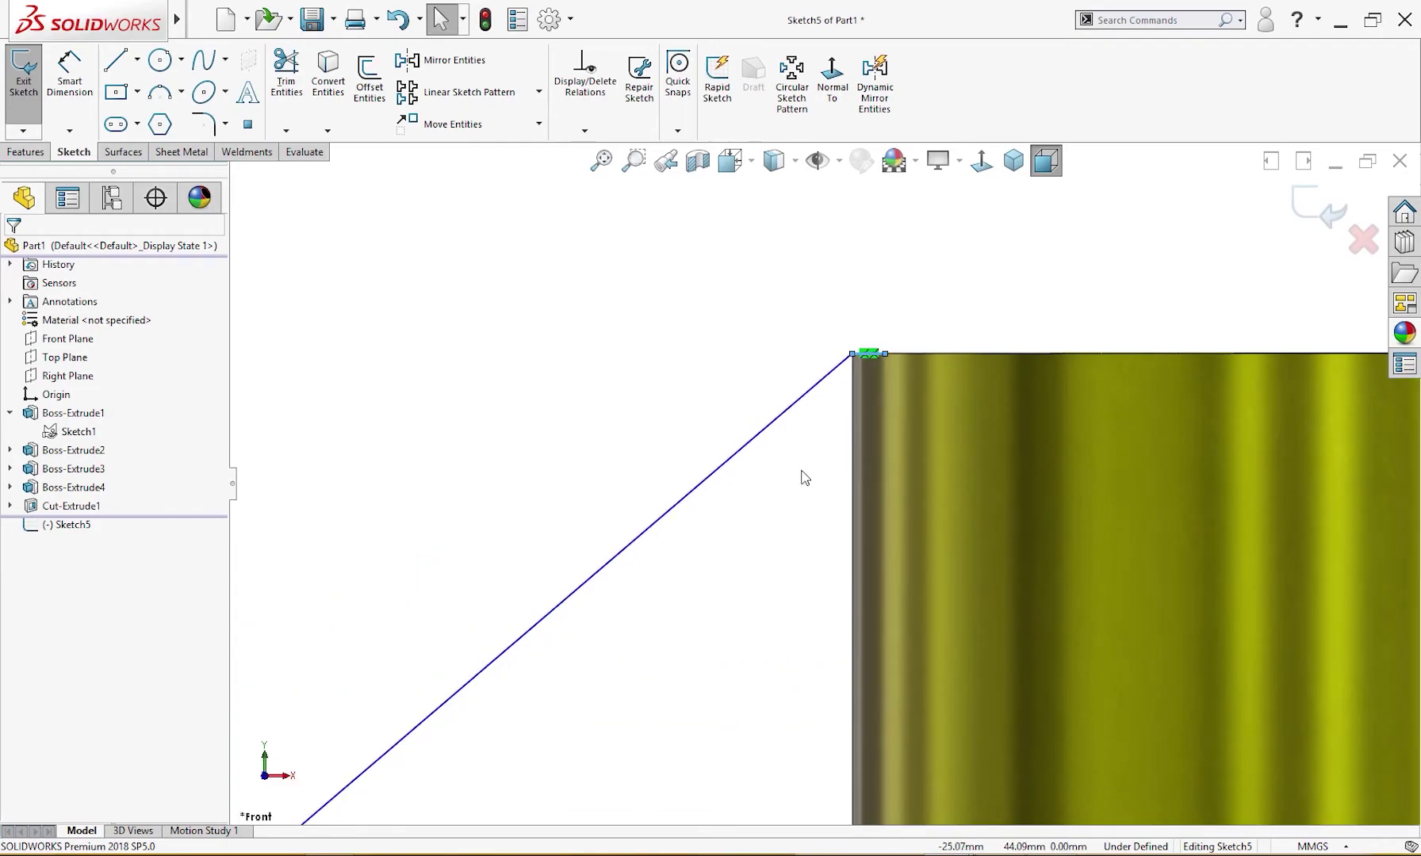
key(d)
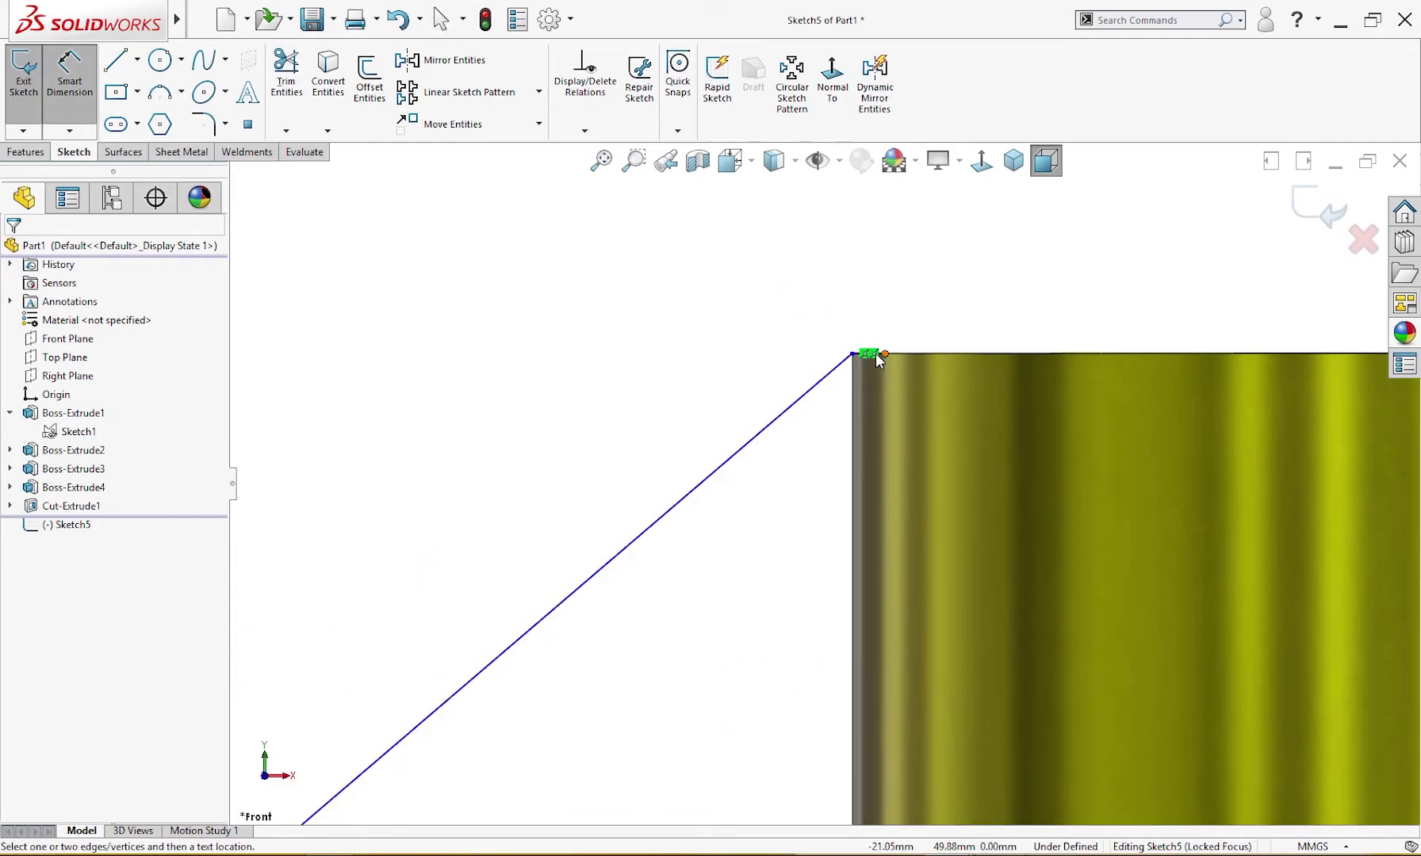
scroll(861, 356, down, 2)
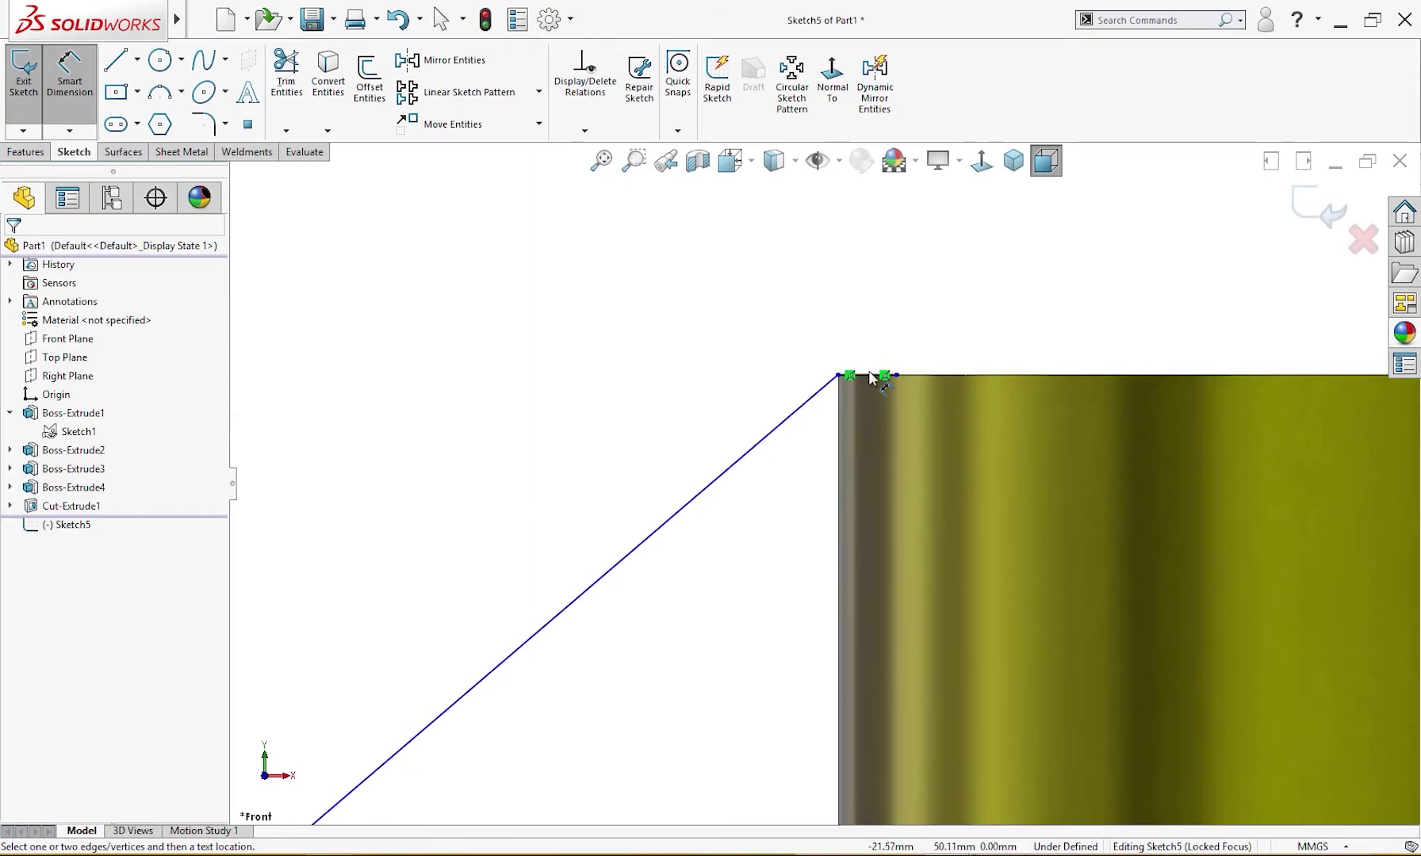
click(865, 374)
click(867, 302)
text(2)
key(Return)
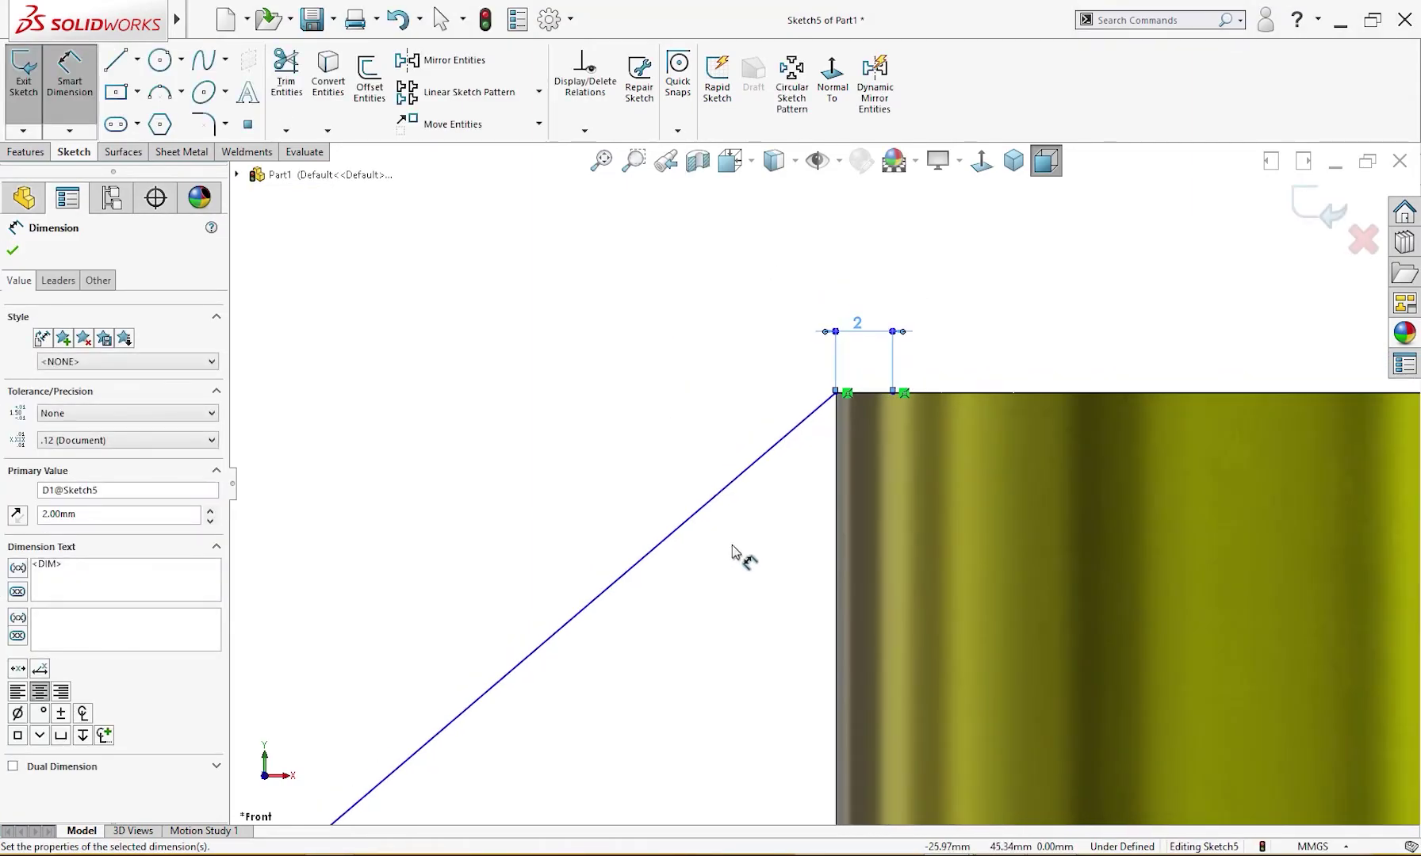
- Dimension the short horizontal segment at the fork end of the rib profile to 2 mm
scroll(666, 676, up, 4)
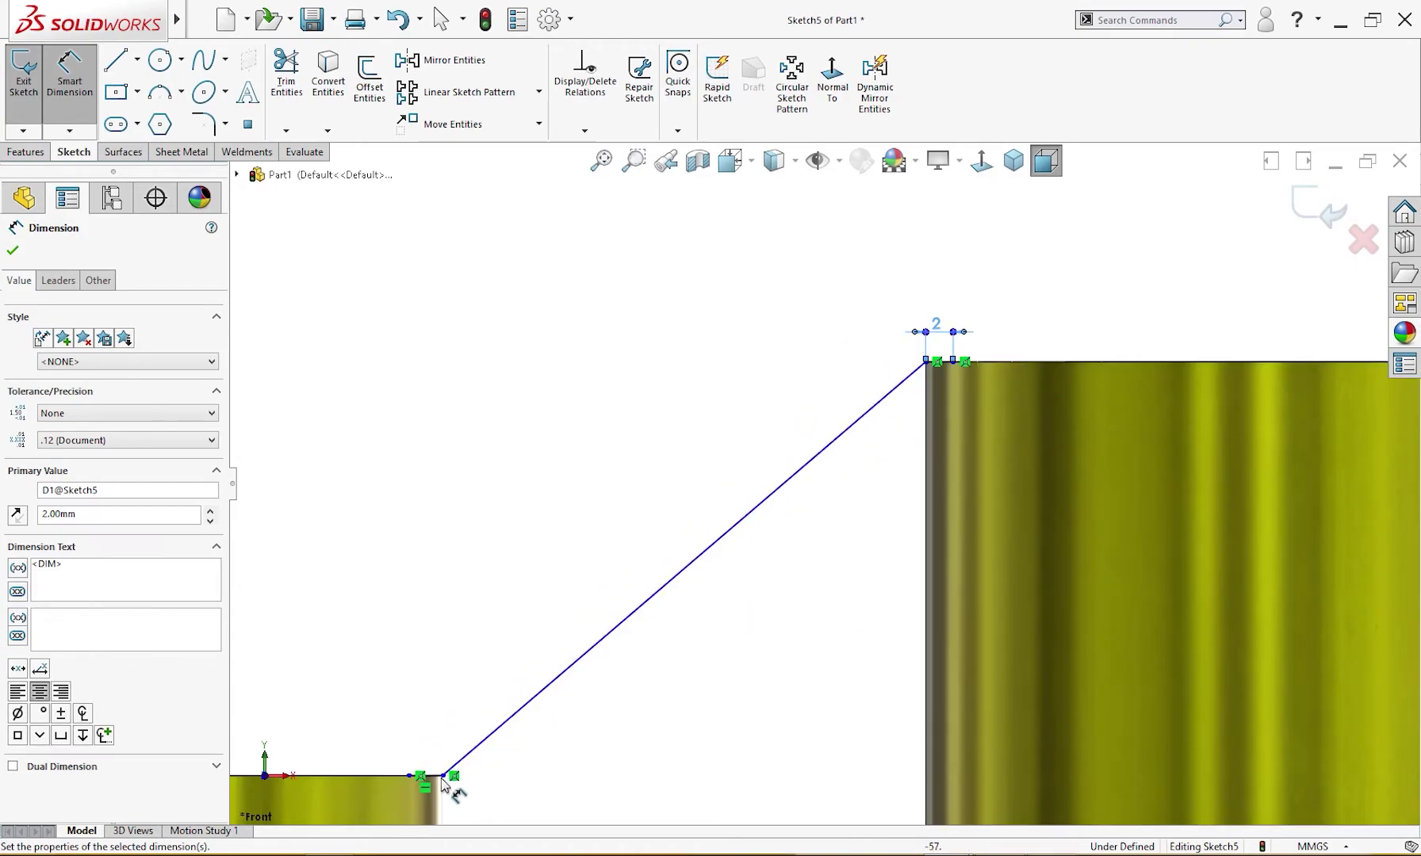
scroll(442, 795, down, 2)
click(461, 753)
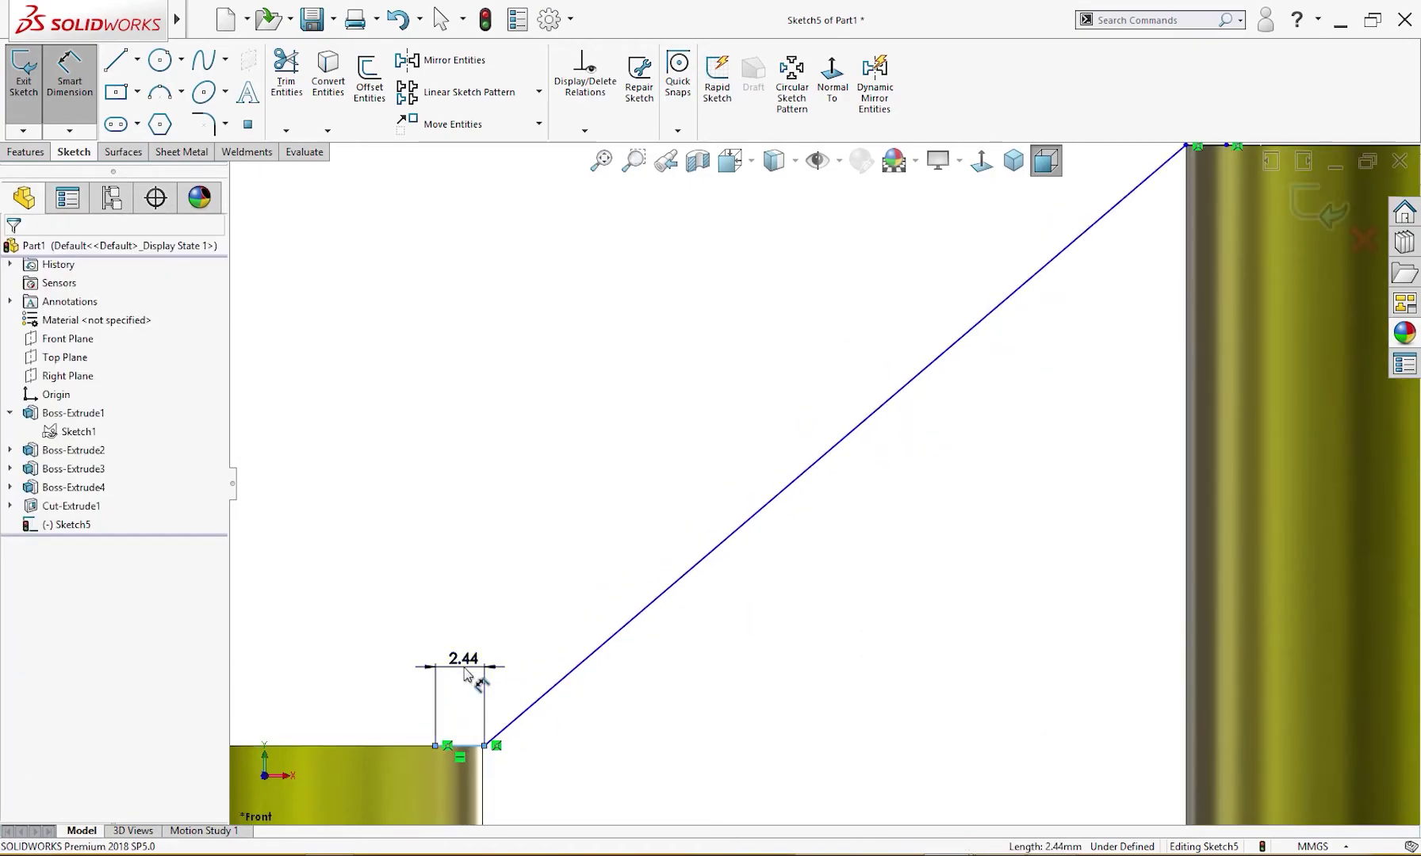
click(468, 675)
text(2)
key(Return)
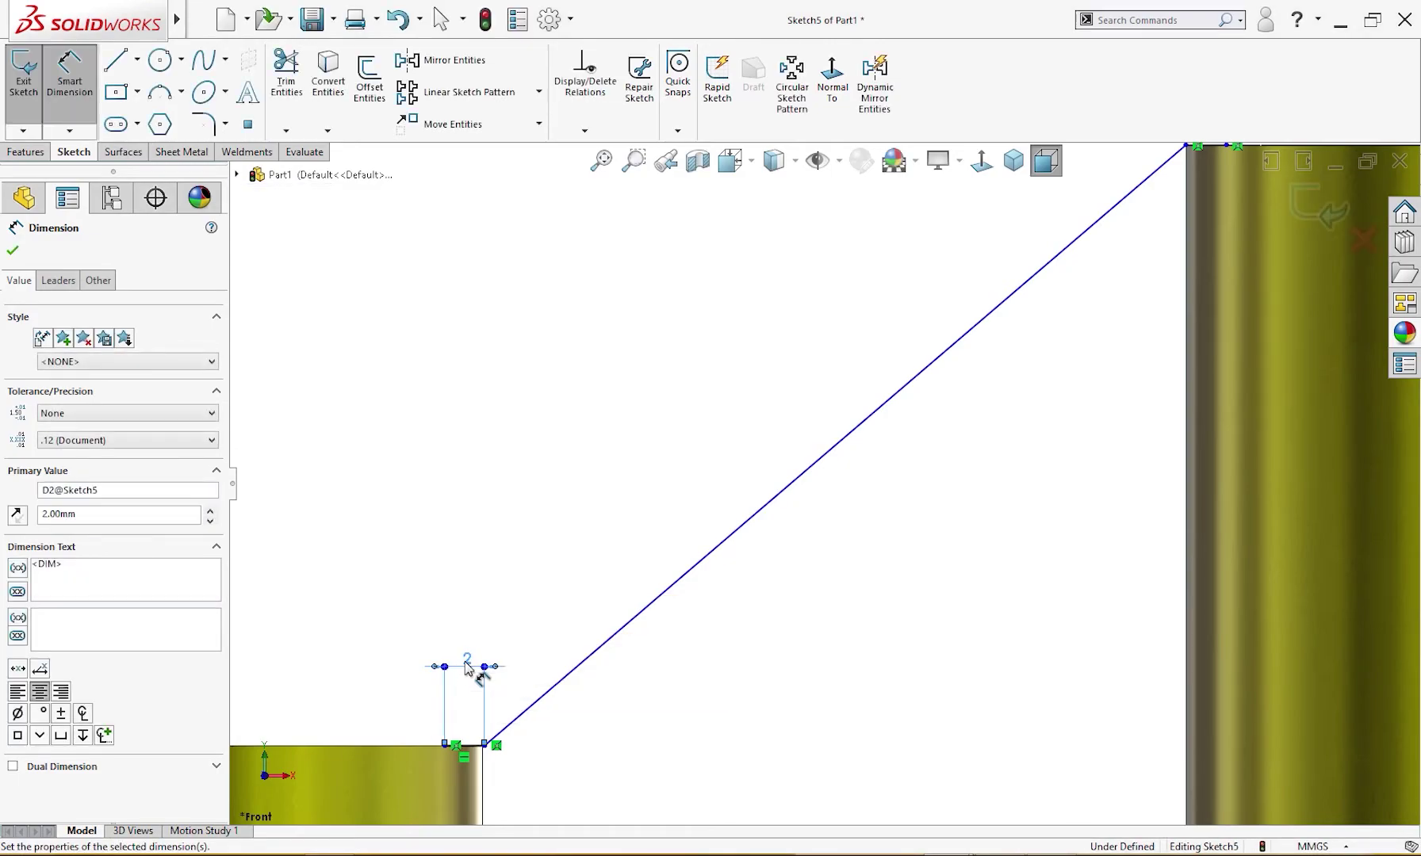
- Create a 10 mm thick rib from the sloping profile, with the thickness applied to both sides of the sketch
scroll(555, 517, up, 4)
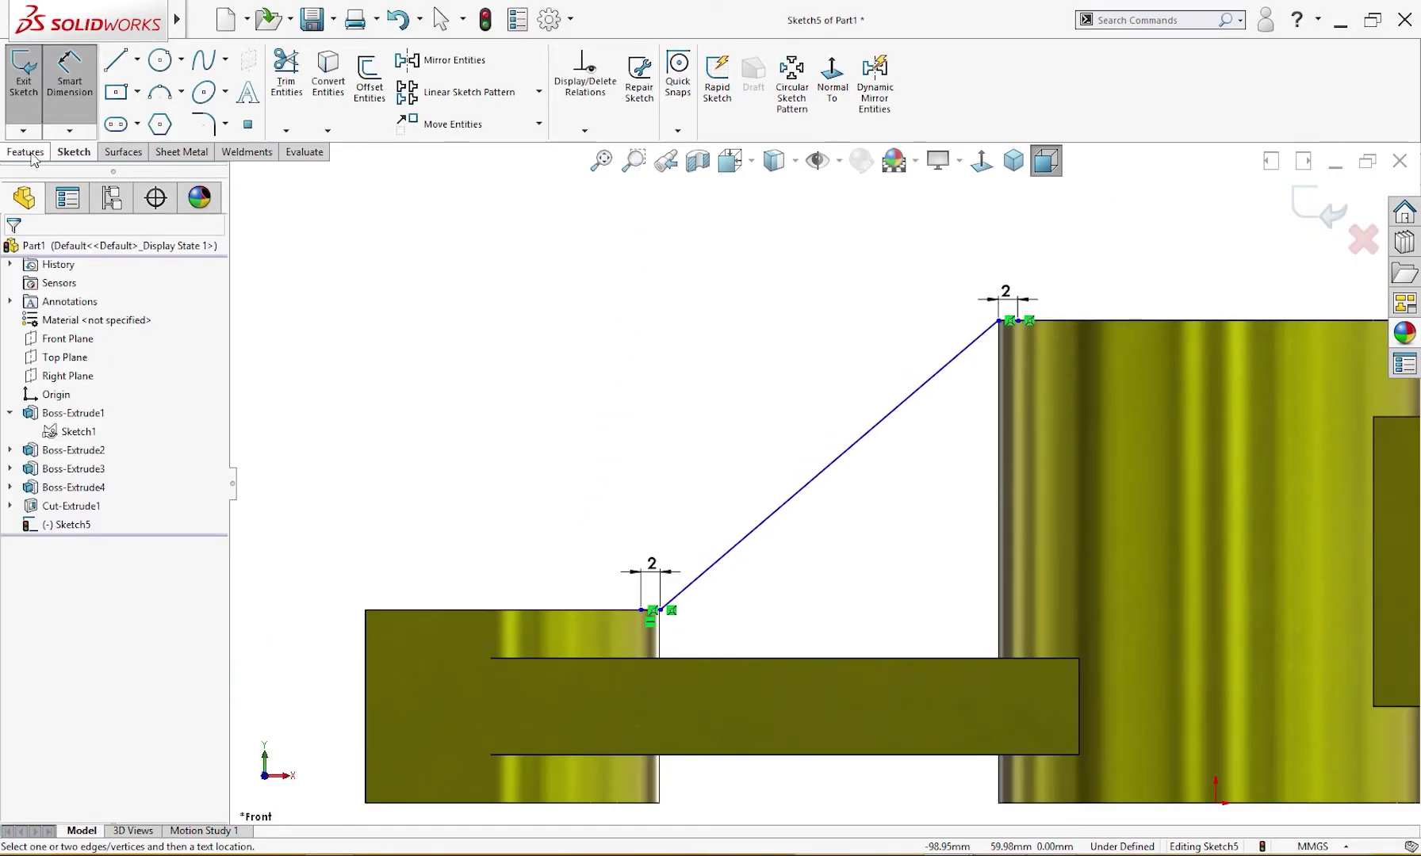
click(26, 152)
click(598, 62)
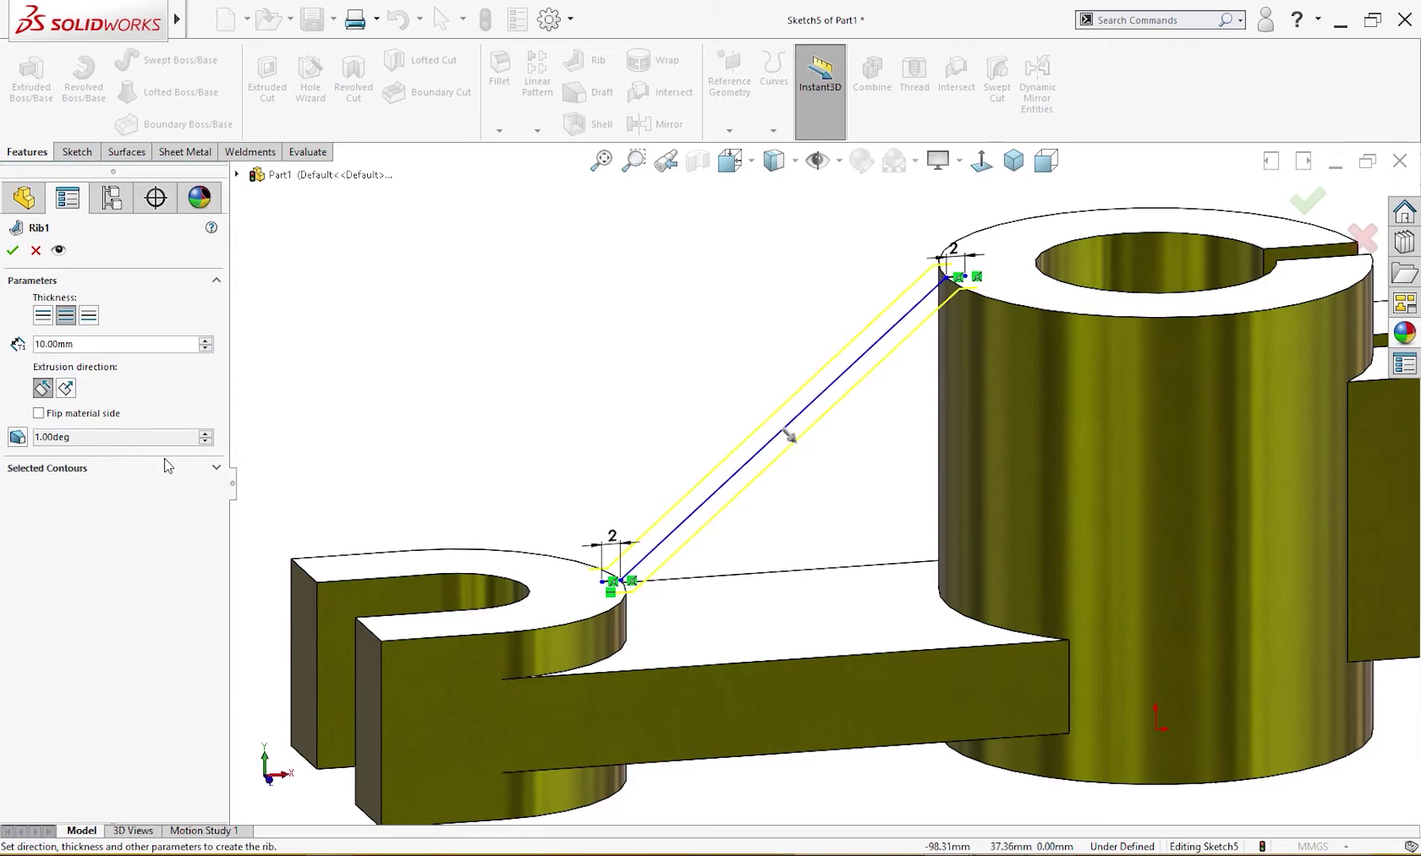
click(13, 252)
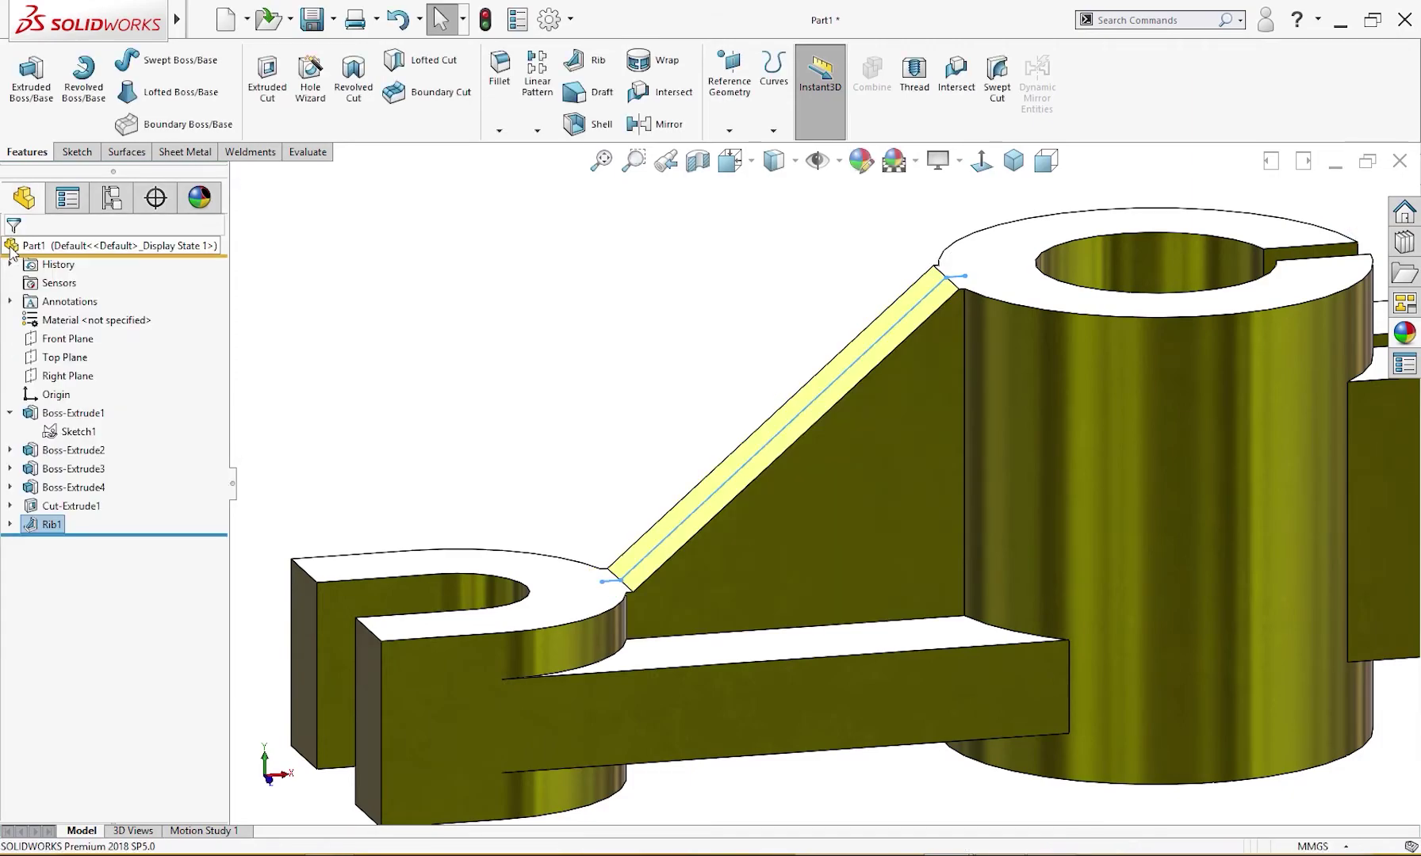
- Inspect where the rib meets the hub, and delete the rib feature together with its absorbed sketch
scroll(1165, 396, down, 2)
scroll(888, 262, down, 3)
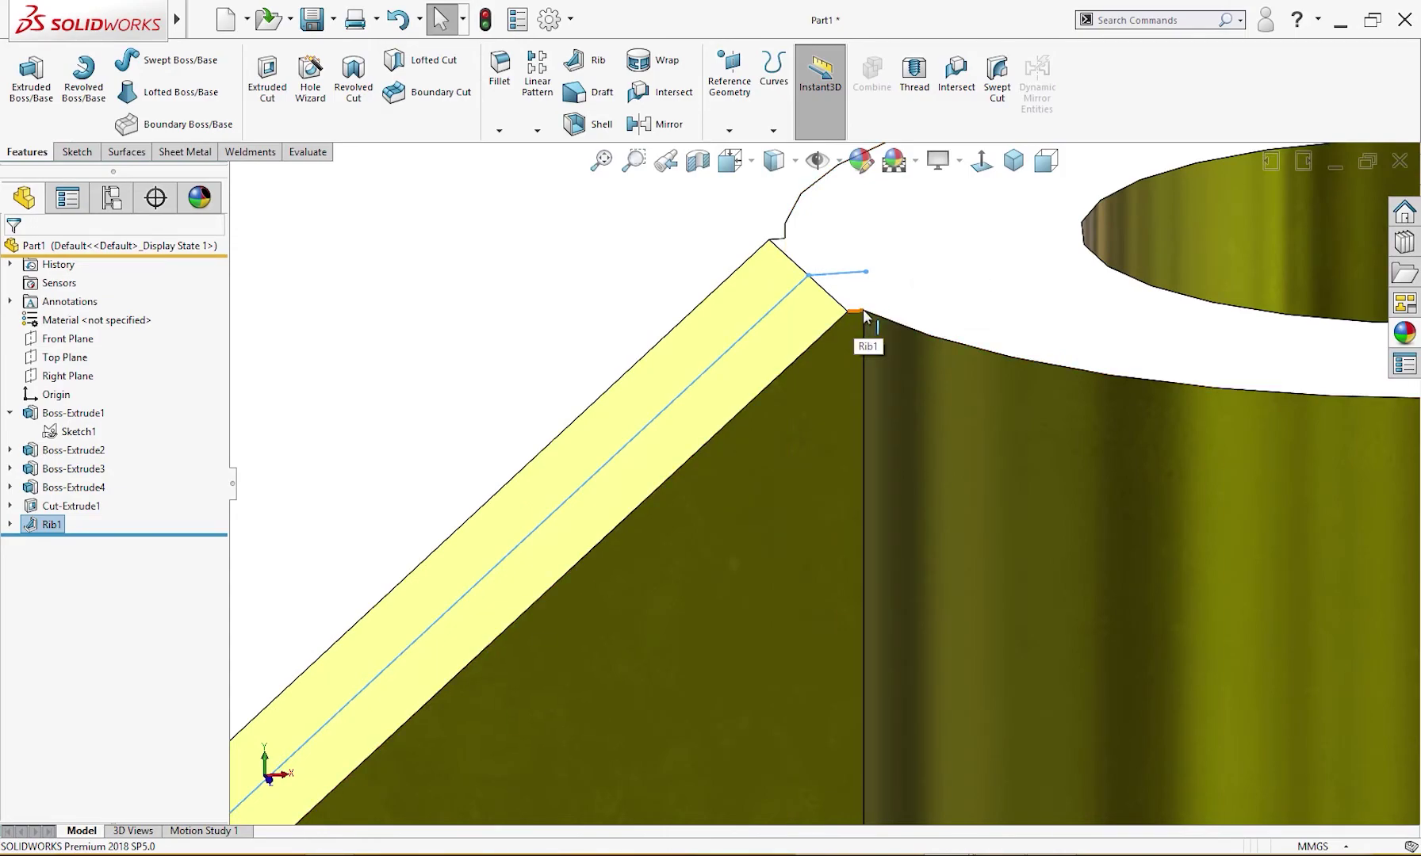
scroll(824, 364, up, 3)
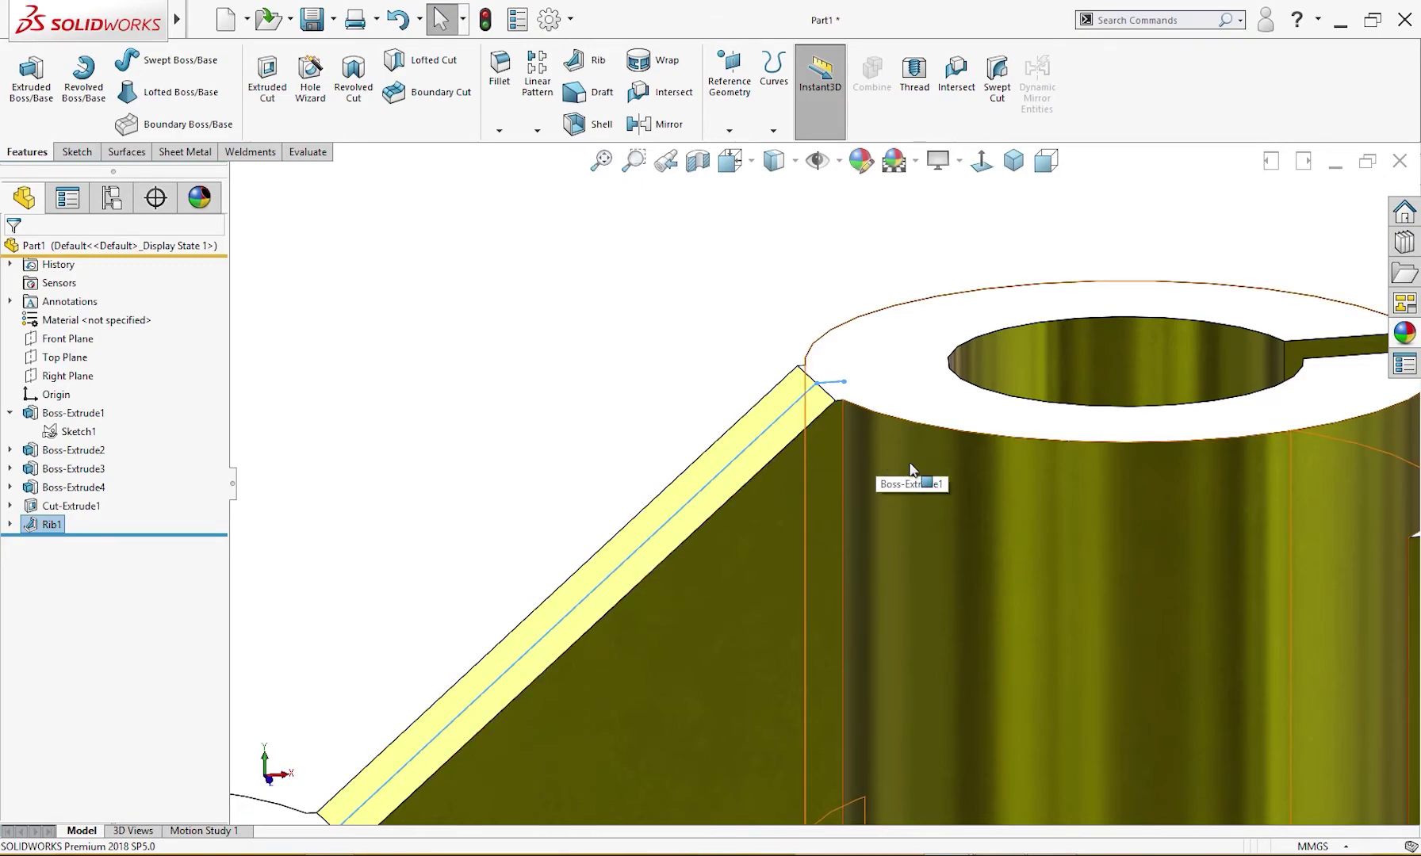
right_click(39, 527)
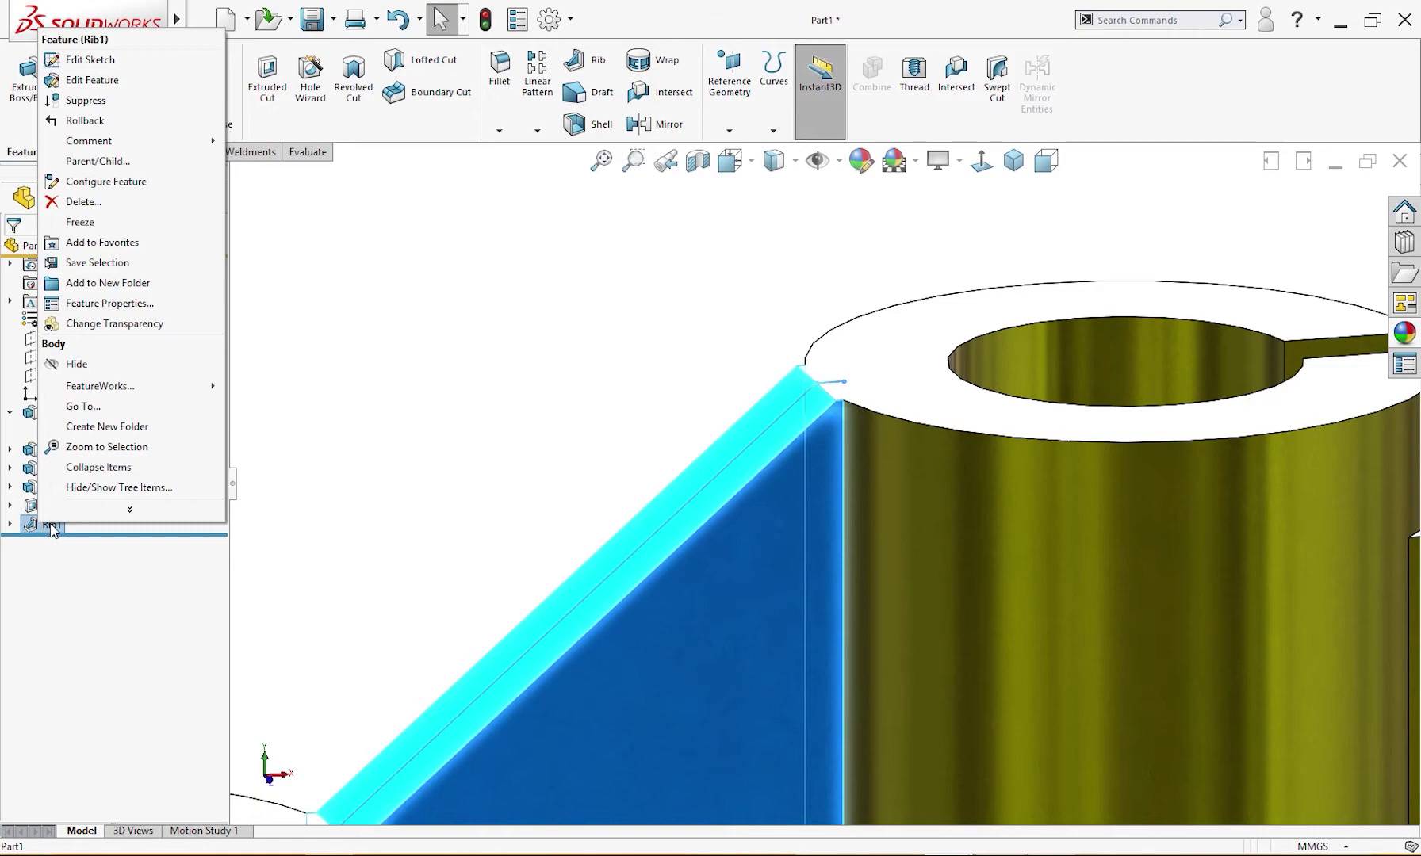
click(83, 203)
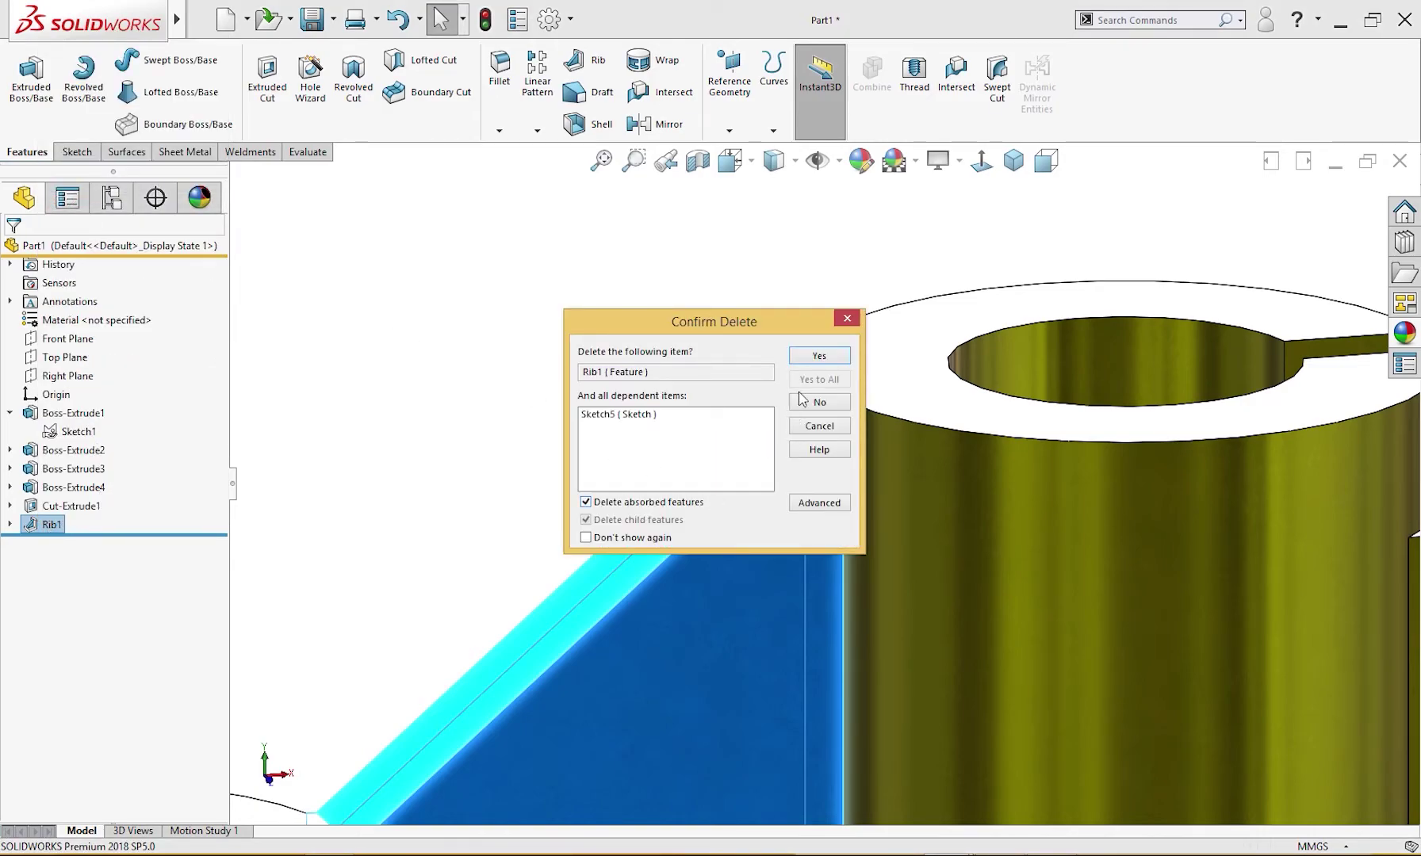
click(819, 355)
- On the web's upper face, sketch a horizontal construction line from the fork's outer arc to the hub's outer edge
scroll(578, 475, up, 4)
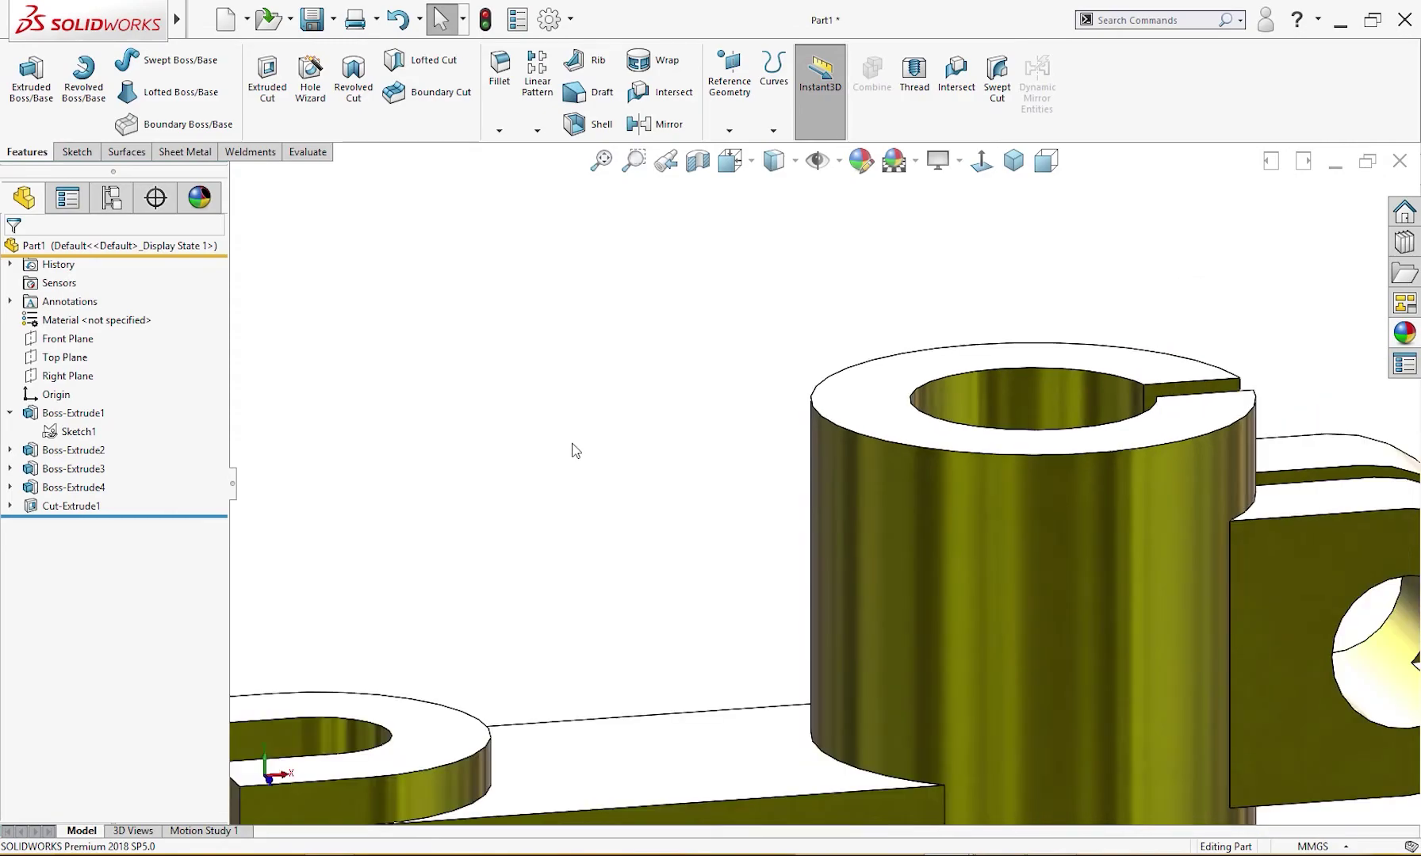
mouse_move(603, 524)
middle_down()
mouse_move(564, 547)
mouse_move(677, 630)
middle_up()
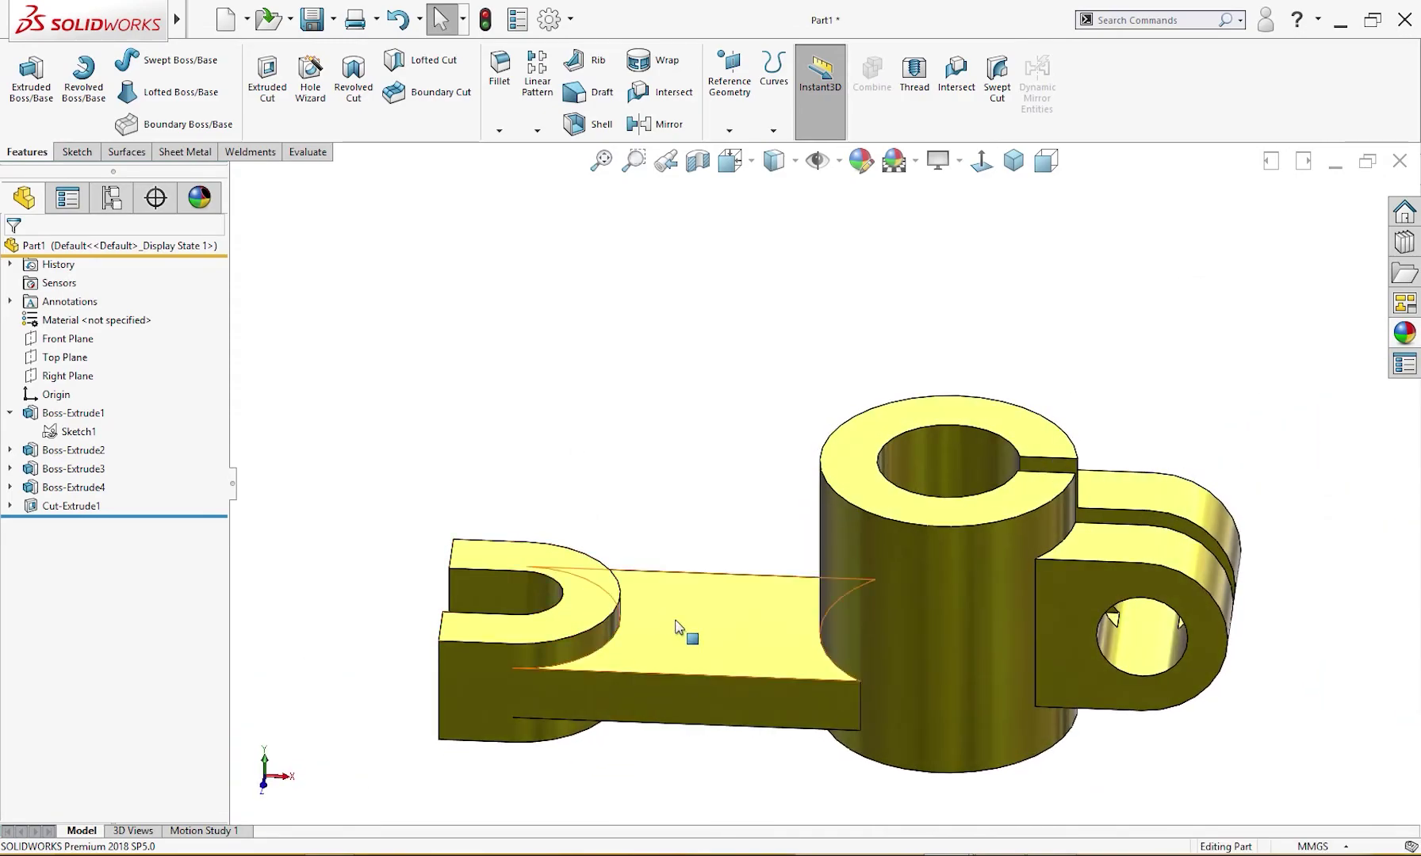
click(702, 615)
click(750, 571)
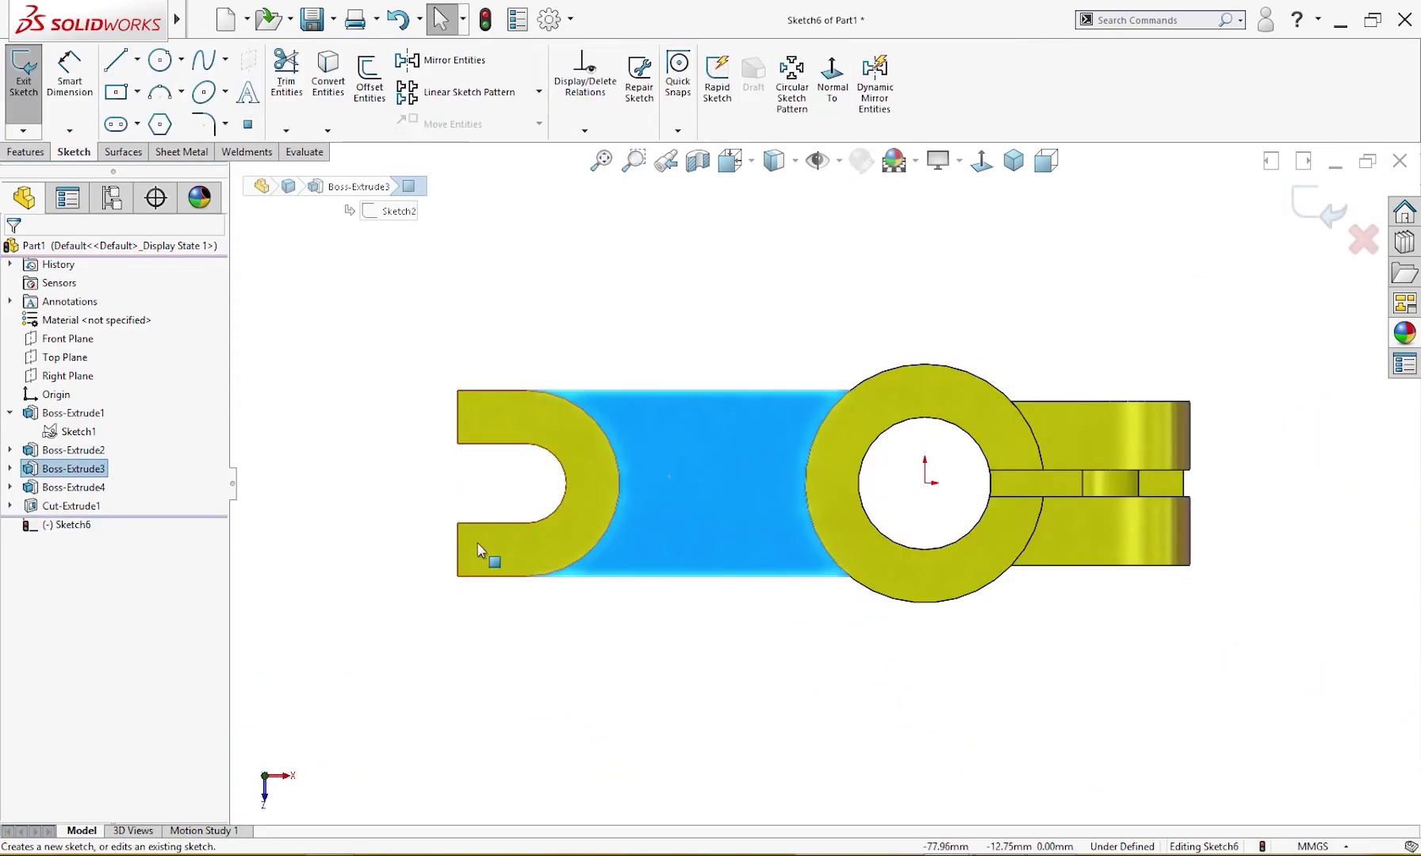
right_drag(369, 458, 384, 437)
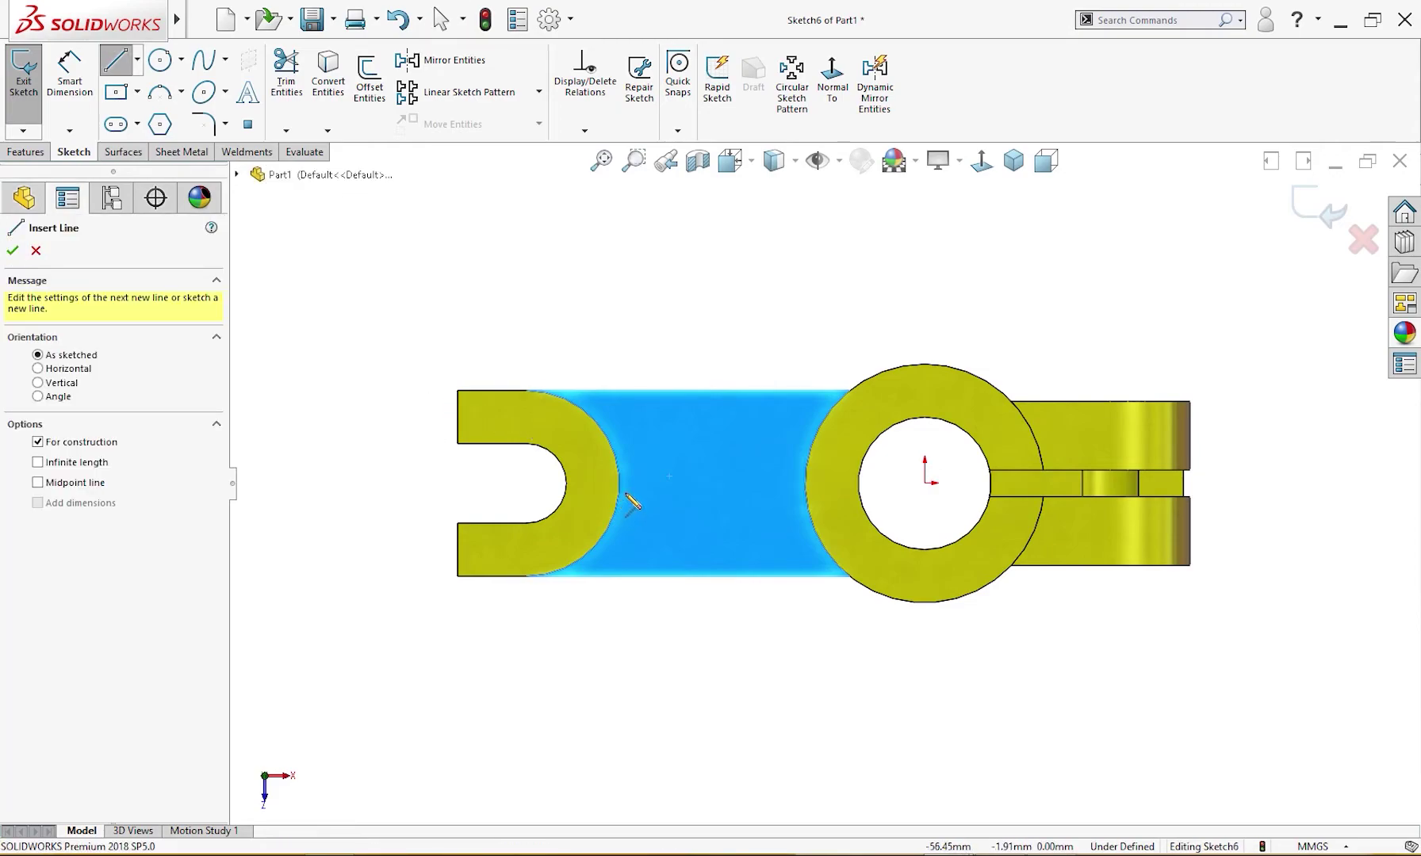
drag(620, 483, 807, 490)
key(Escape)
click(775, 630)
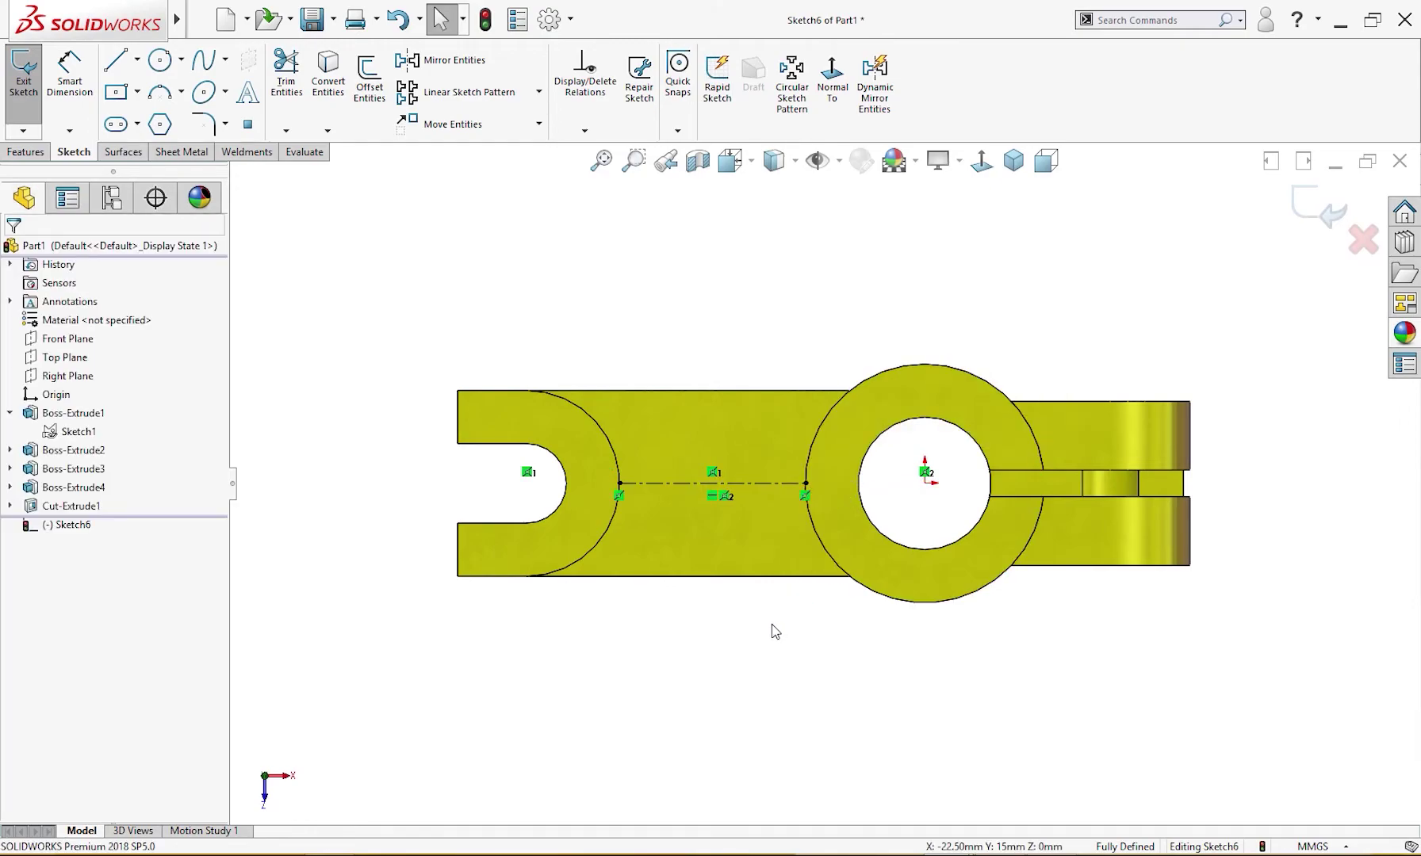
- Offset the construction line by 5 mm in both directions, without end caps
click(369, 78)
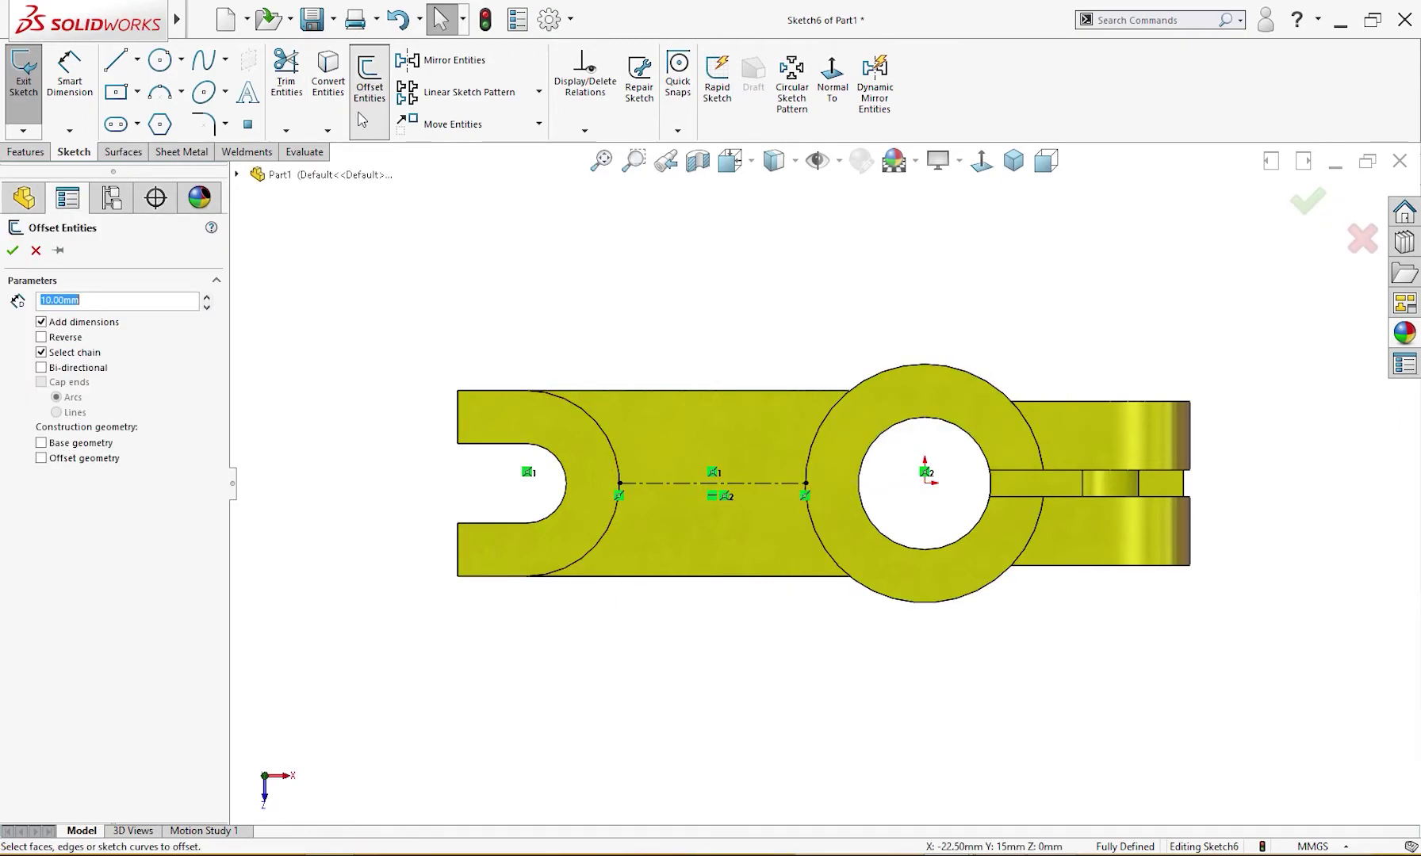
key(Return)
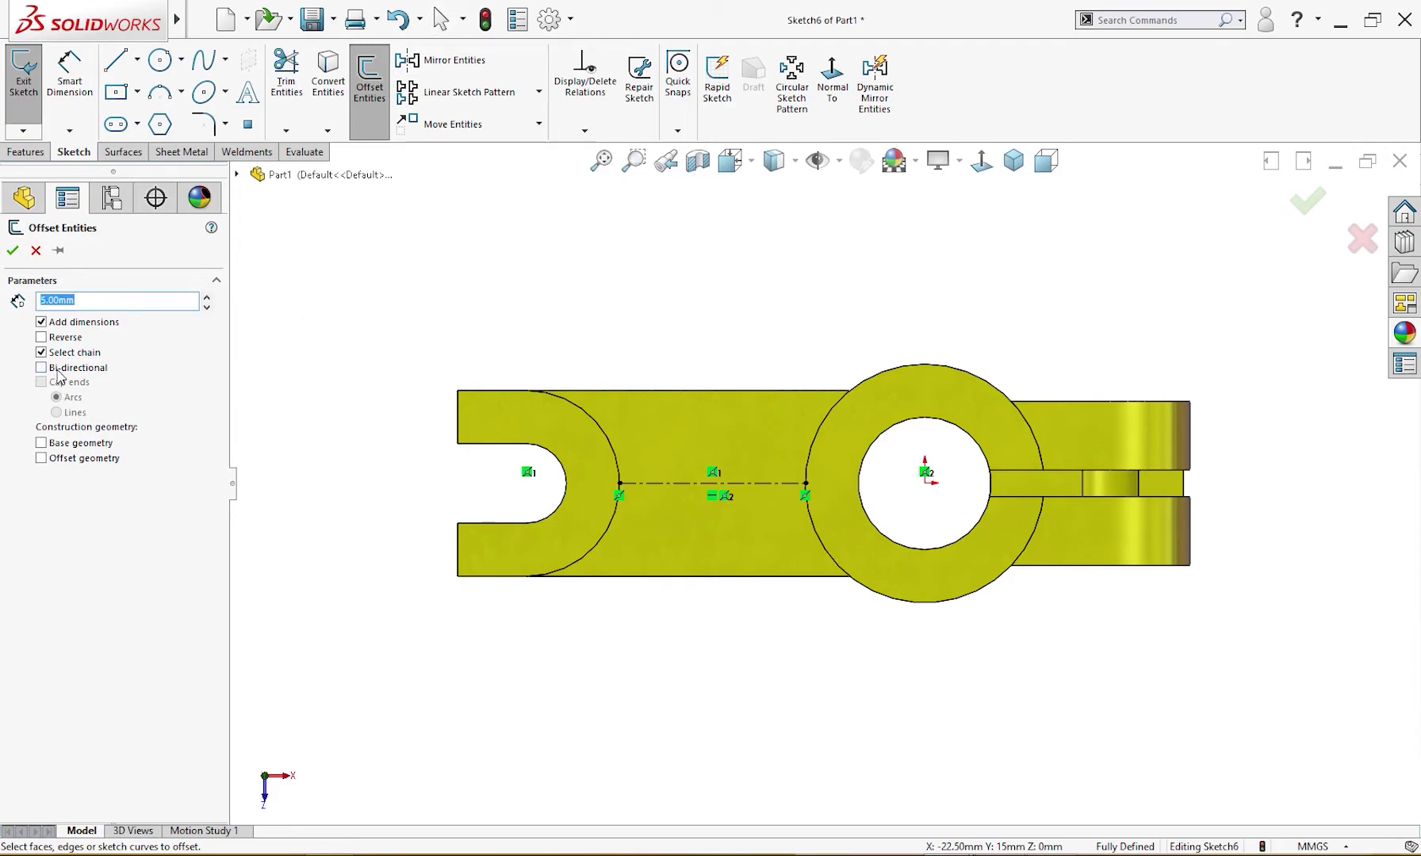
click(677, 483)
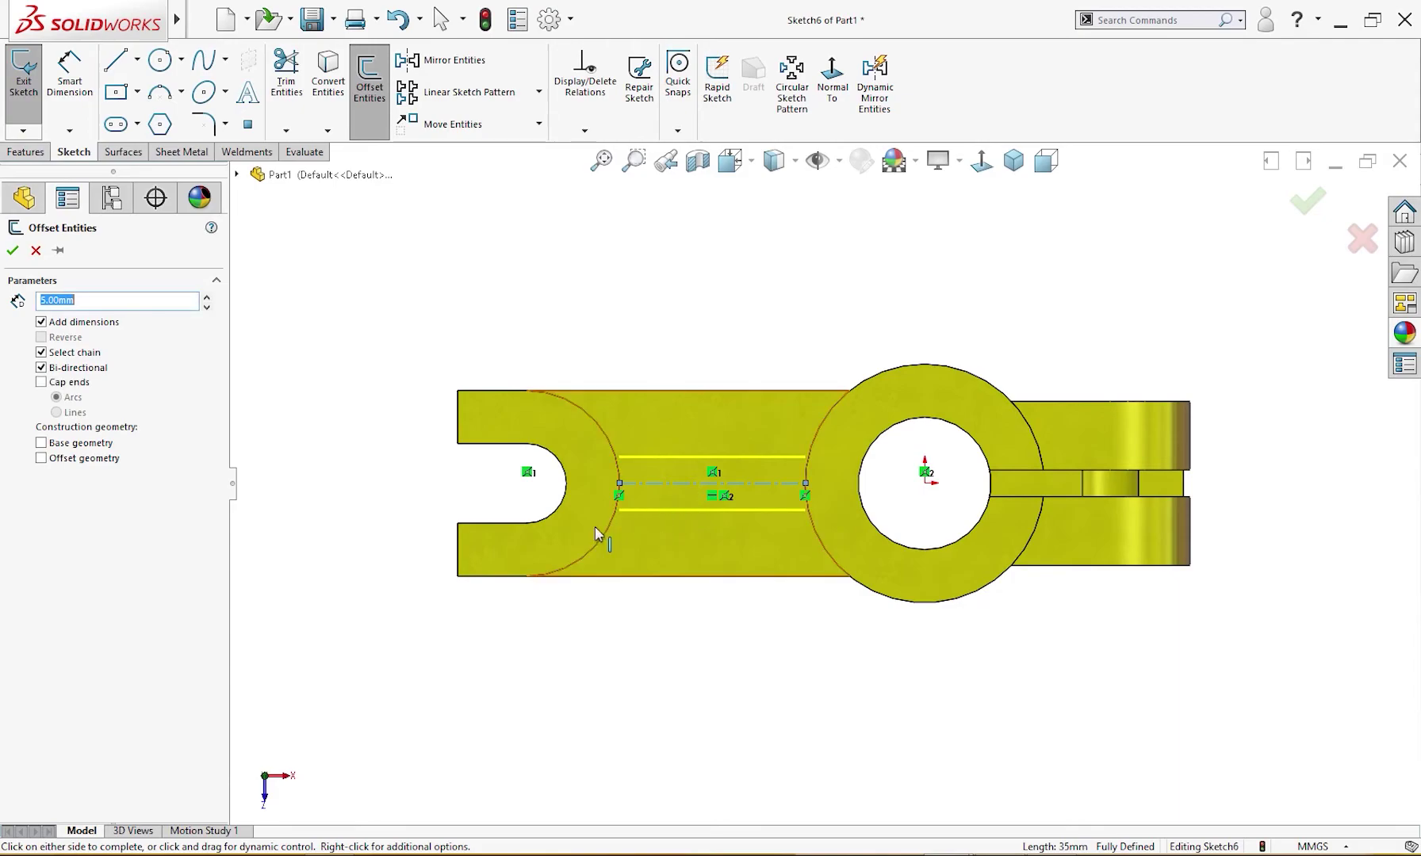
click(11, 251)
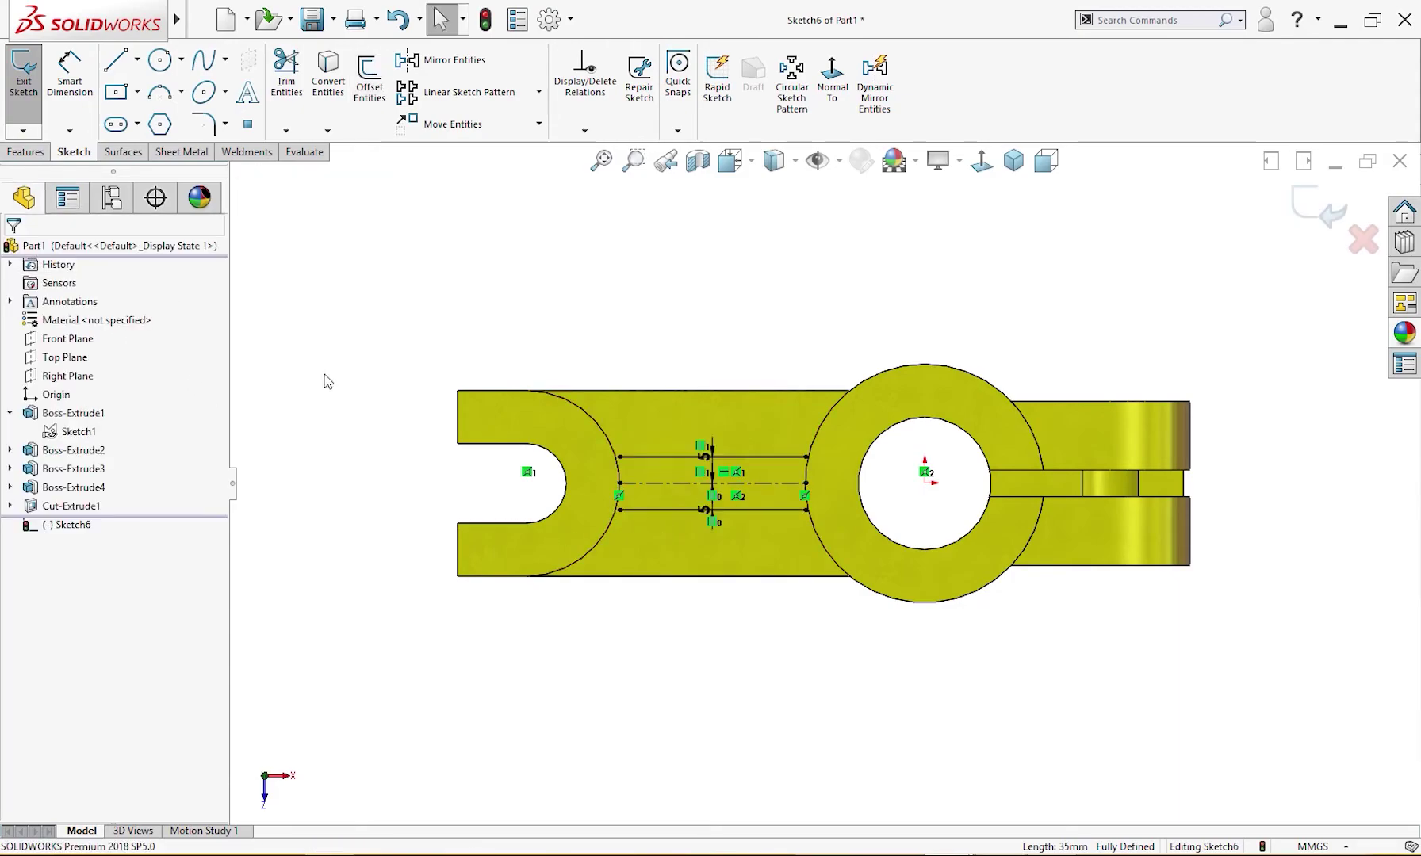
- Convert the fork's outer arc and the hub's outer circular edge into sketch entities
click(593, 428)
ctrl+click(816, 433)
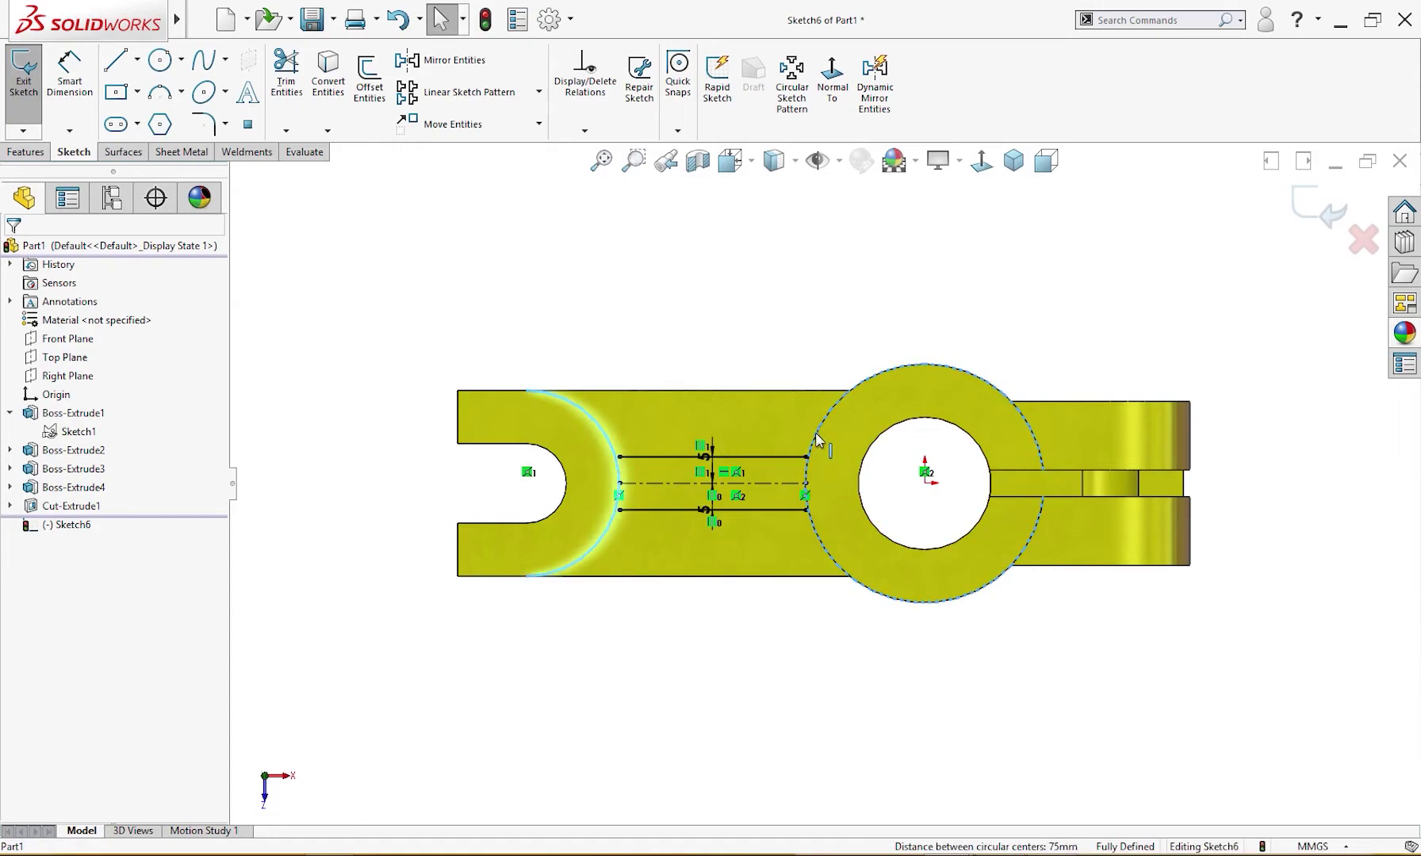
click(327, 78)
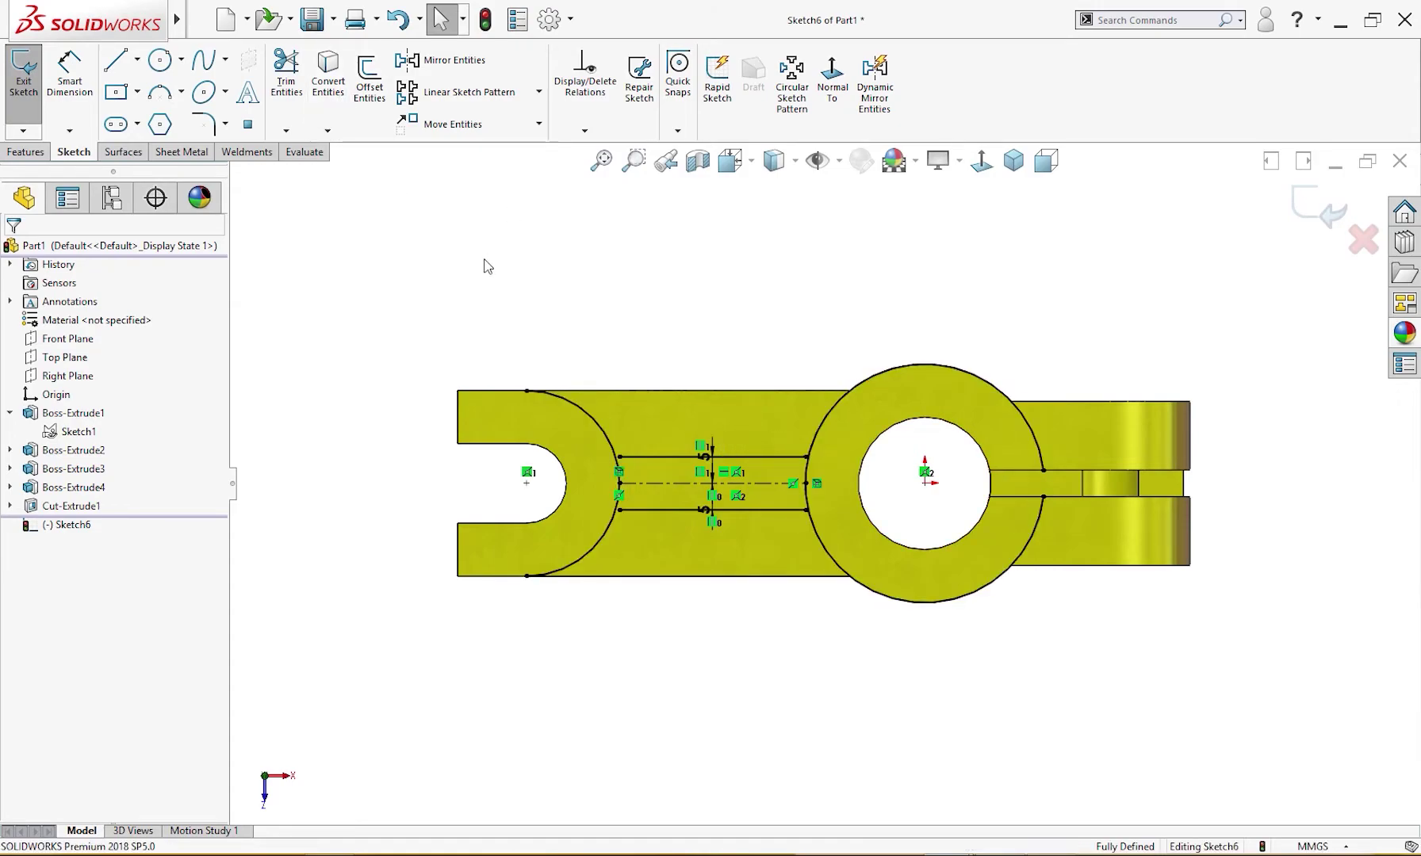
- Extend both ends of the two offset lines past the converted fork arc and hub arc using Power trim
right_drag(513, 279, 561, 327)
scroll(602, 468, down, 2)
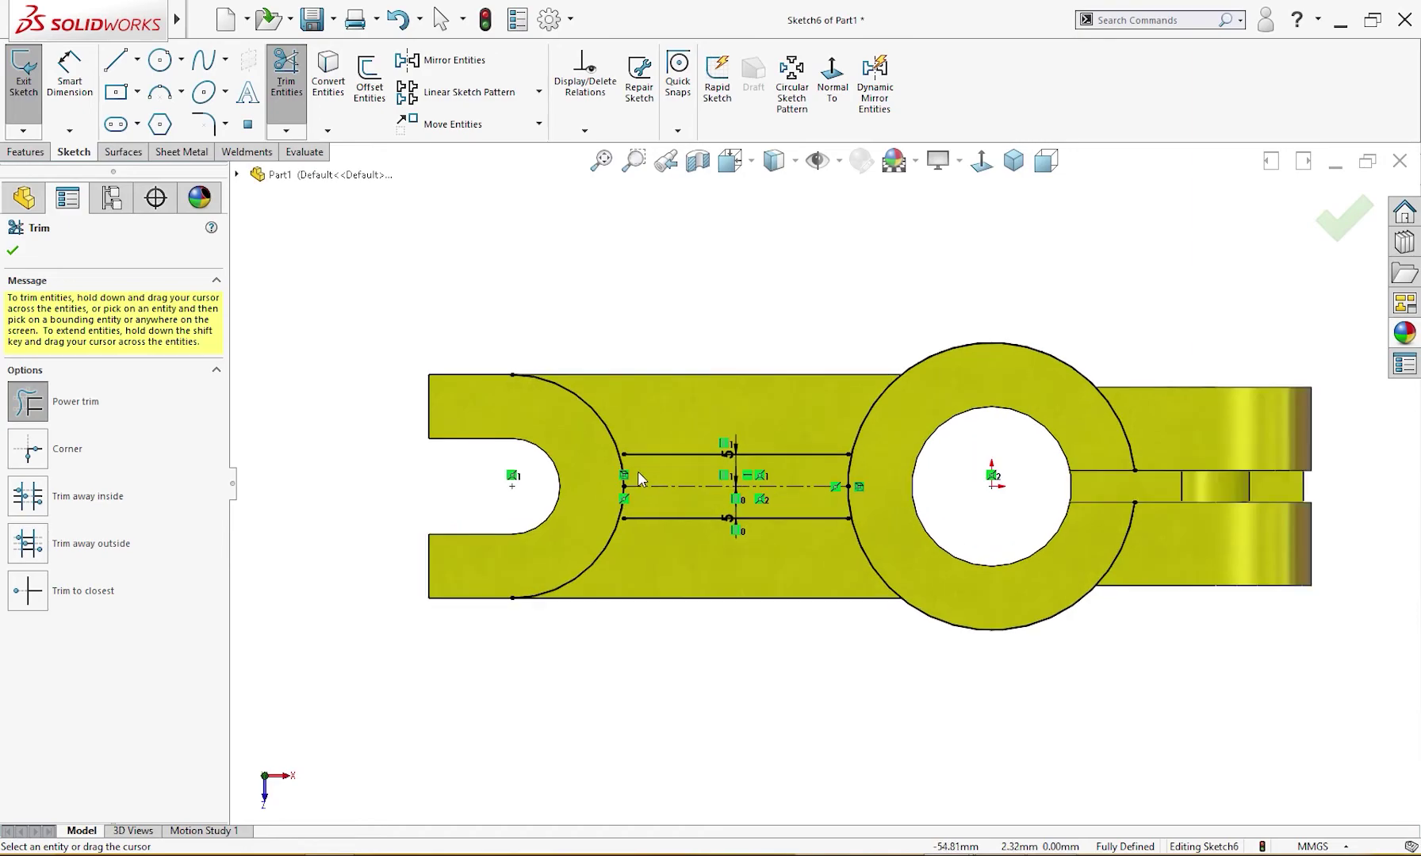
drag(624, 455, 583, 448)
drag(625, 519, 565, 519)
drag(877, 519, 877, 520)
drag(897, 465, 878, 474)
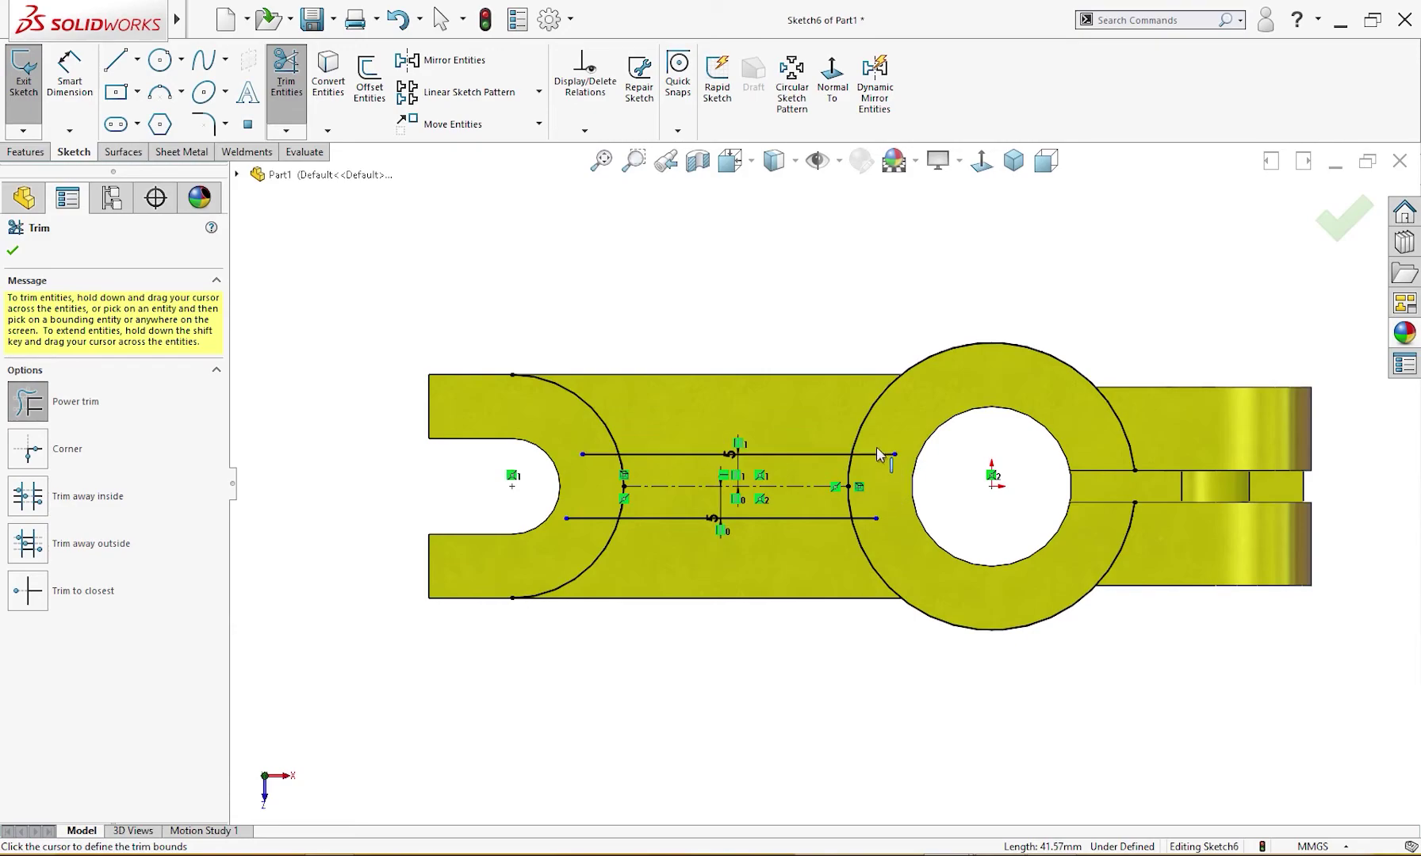
- Trim the line overhangs inside the hub and the hub arc portions outside the two offset lines
drag(871, 379, 873, 476)
drag(861, 553, 766, 608)
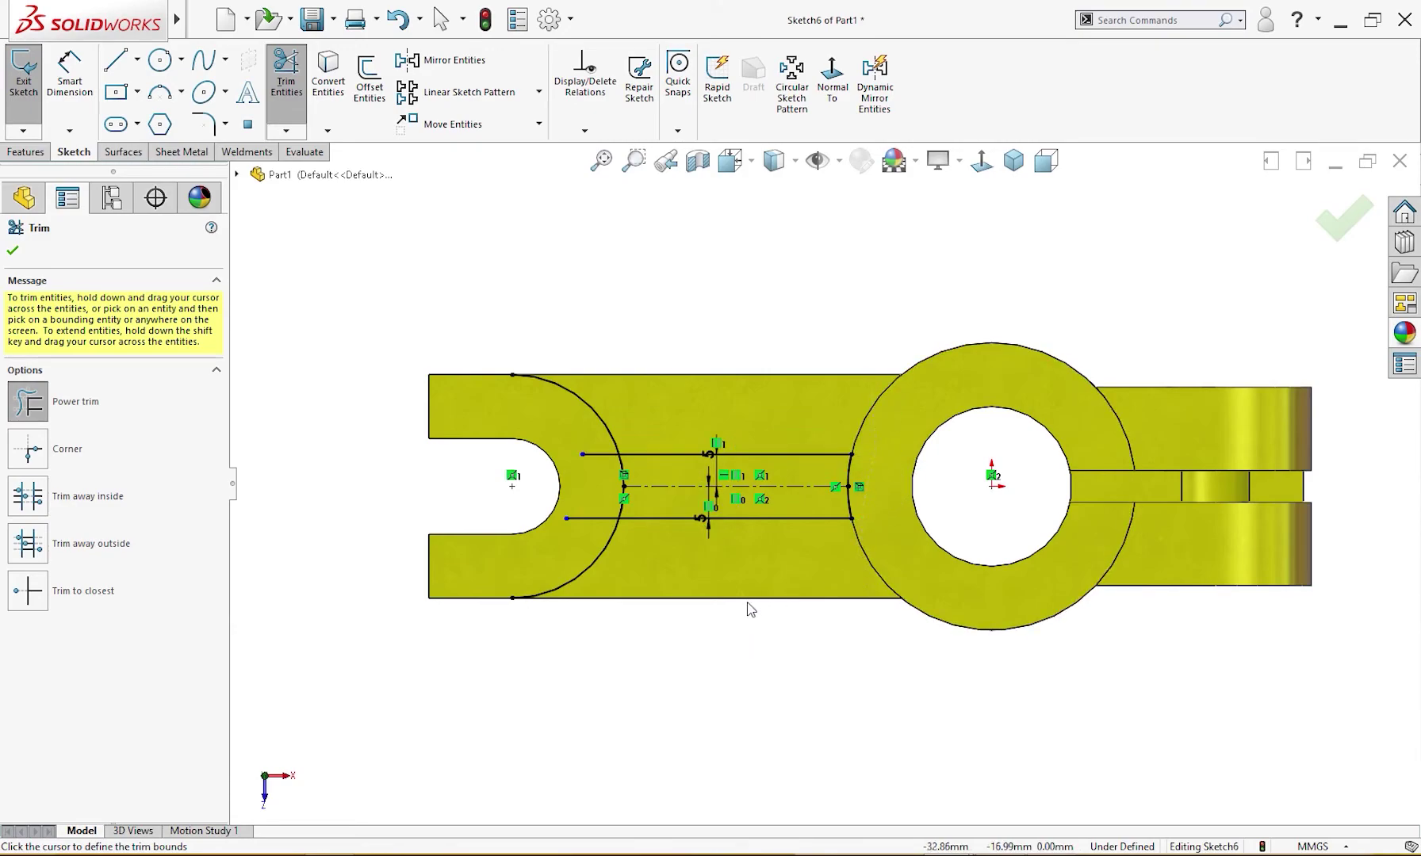